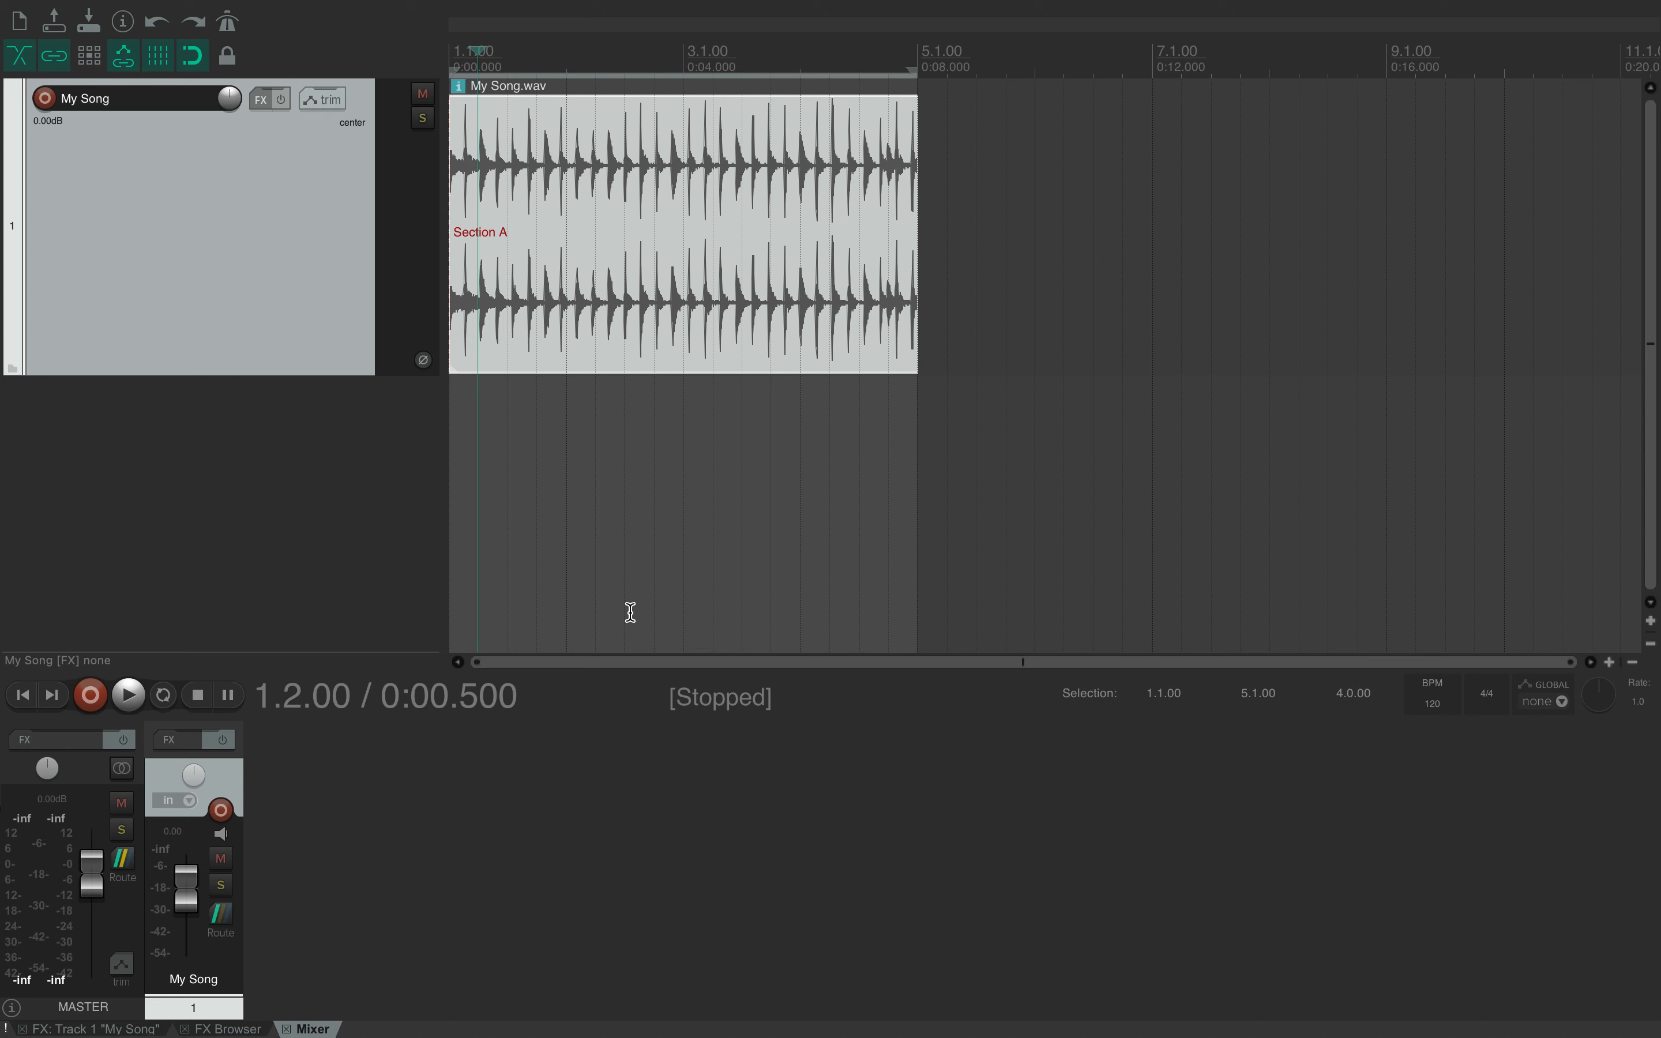
# Play the song briefly to hear it without effects, then stop playback
pyautogui.press('space')
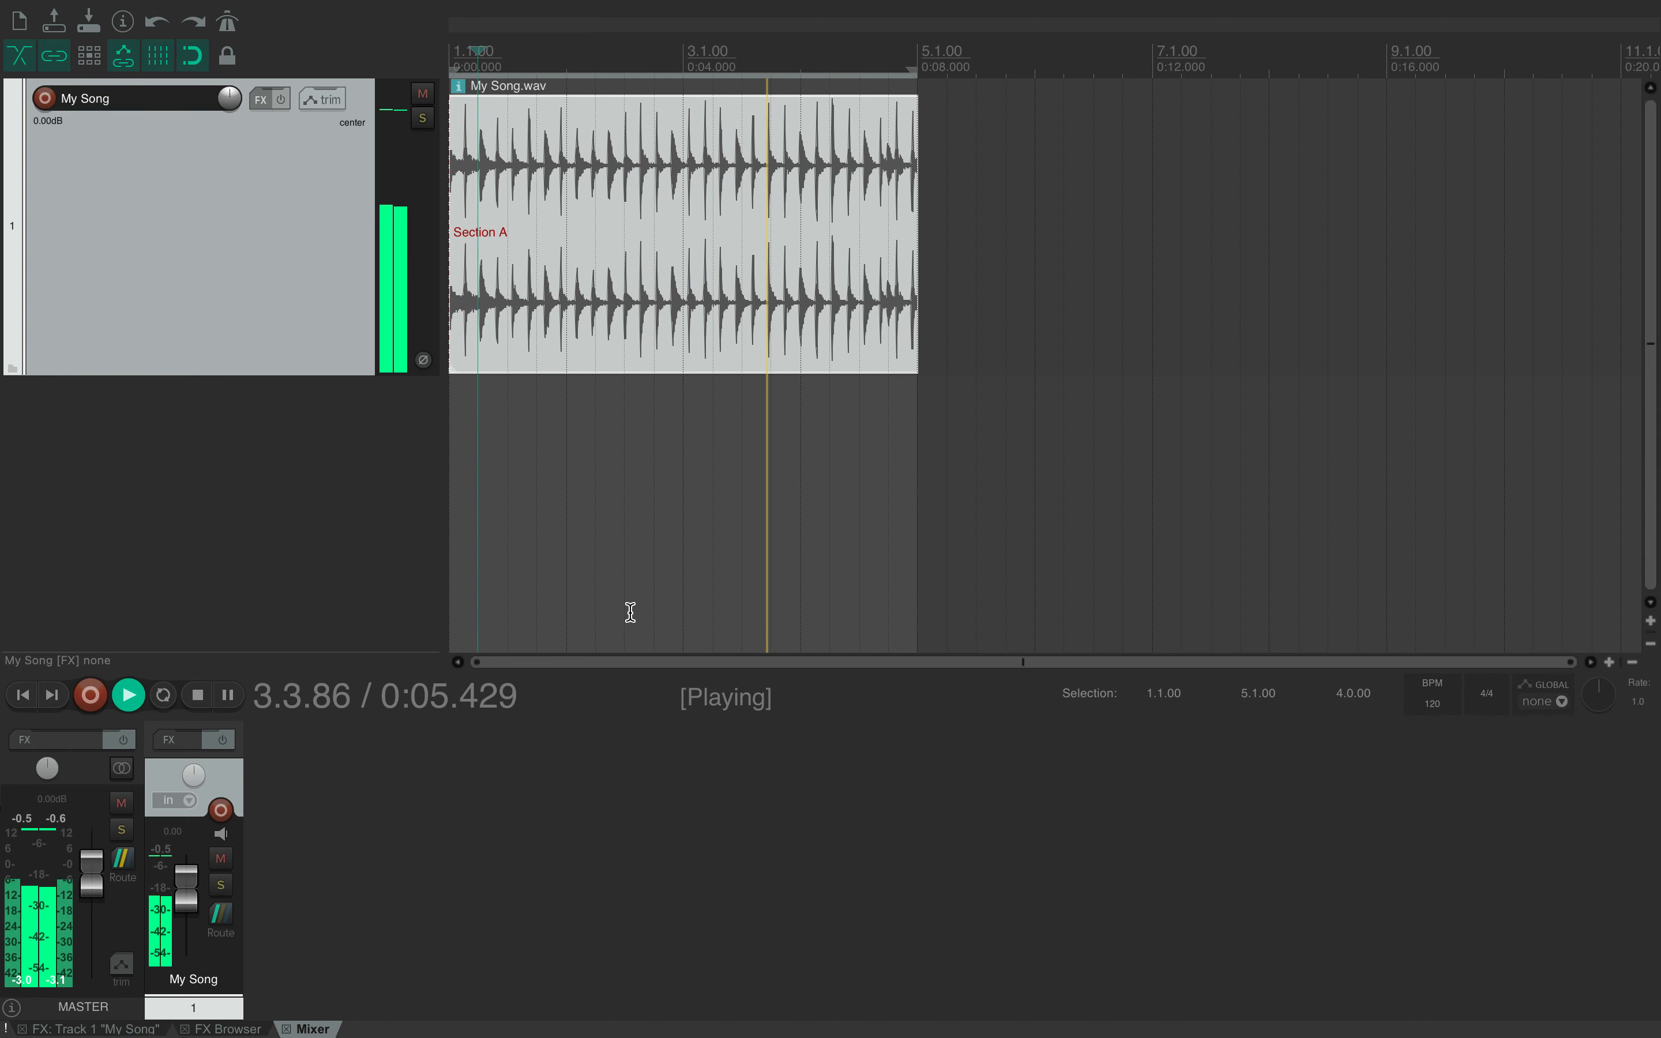
pyautogui.press('space')
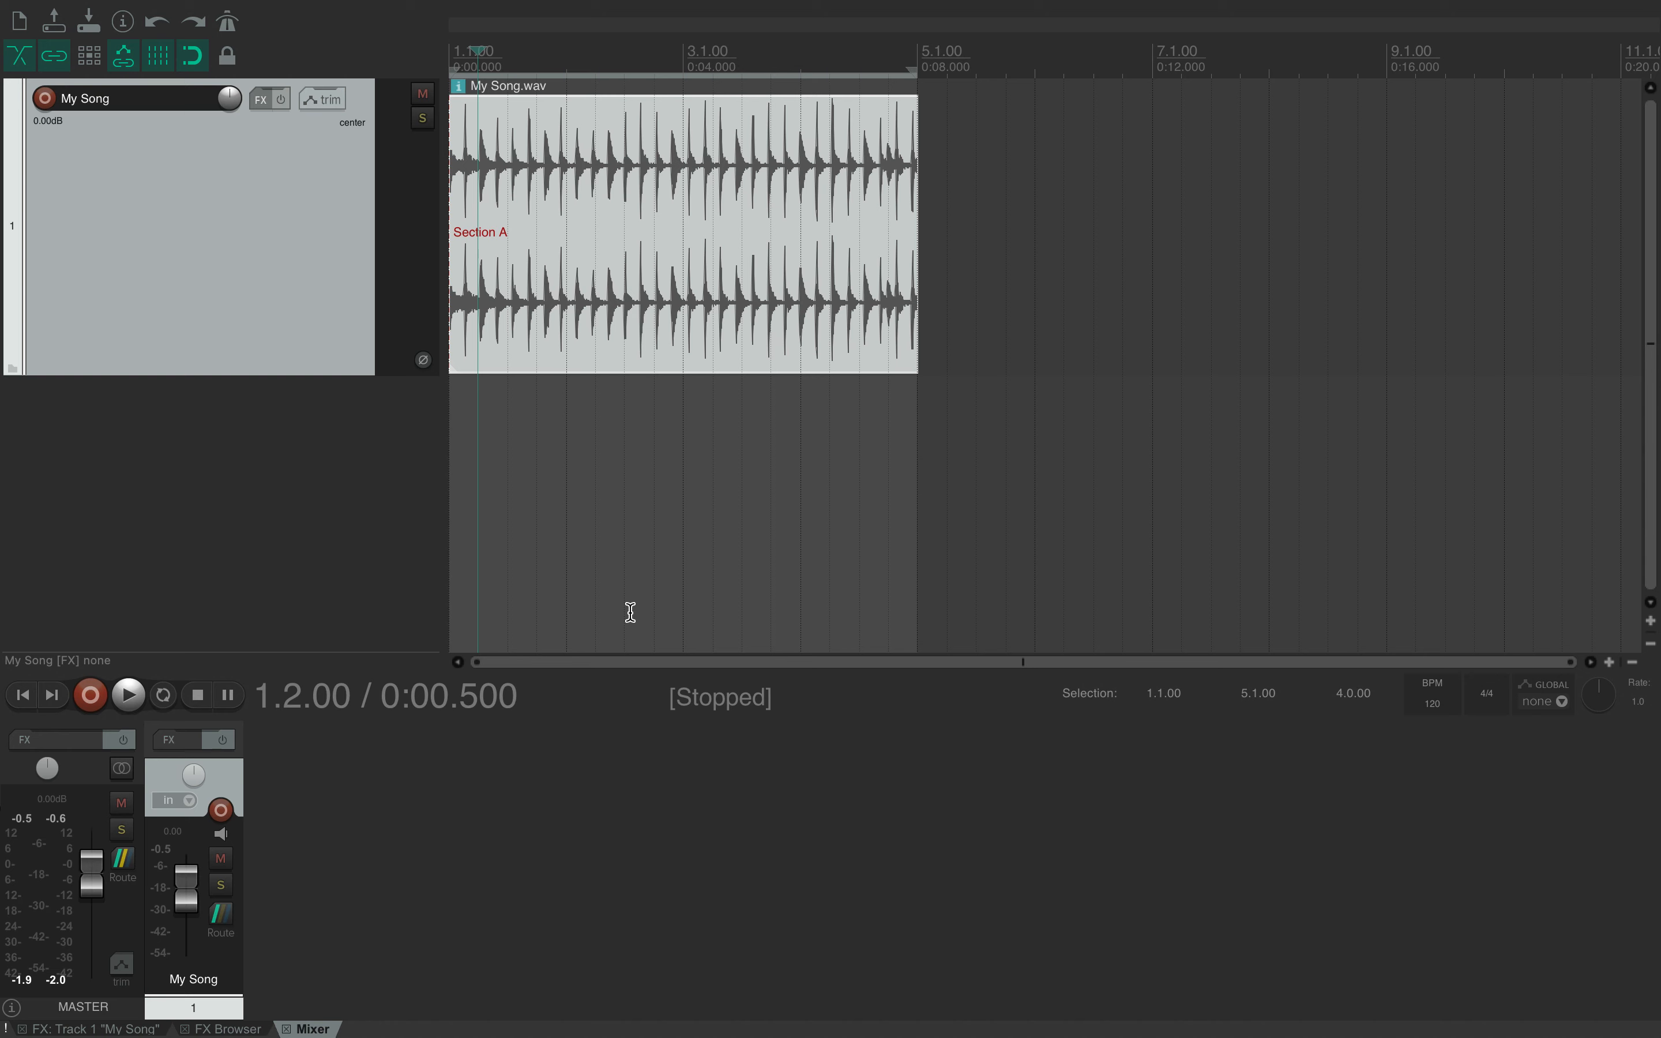
# Add the ReaVerb (Cockos) plug-in from the Reverb category to the My Song track's empty effects chain
pyautogui.click(261, 101)
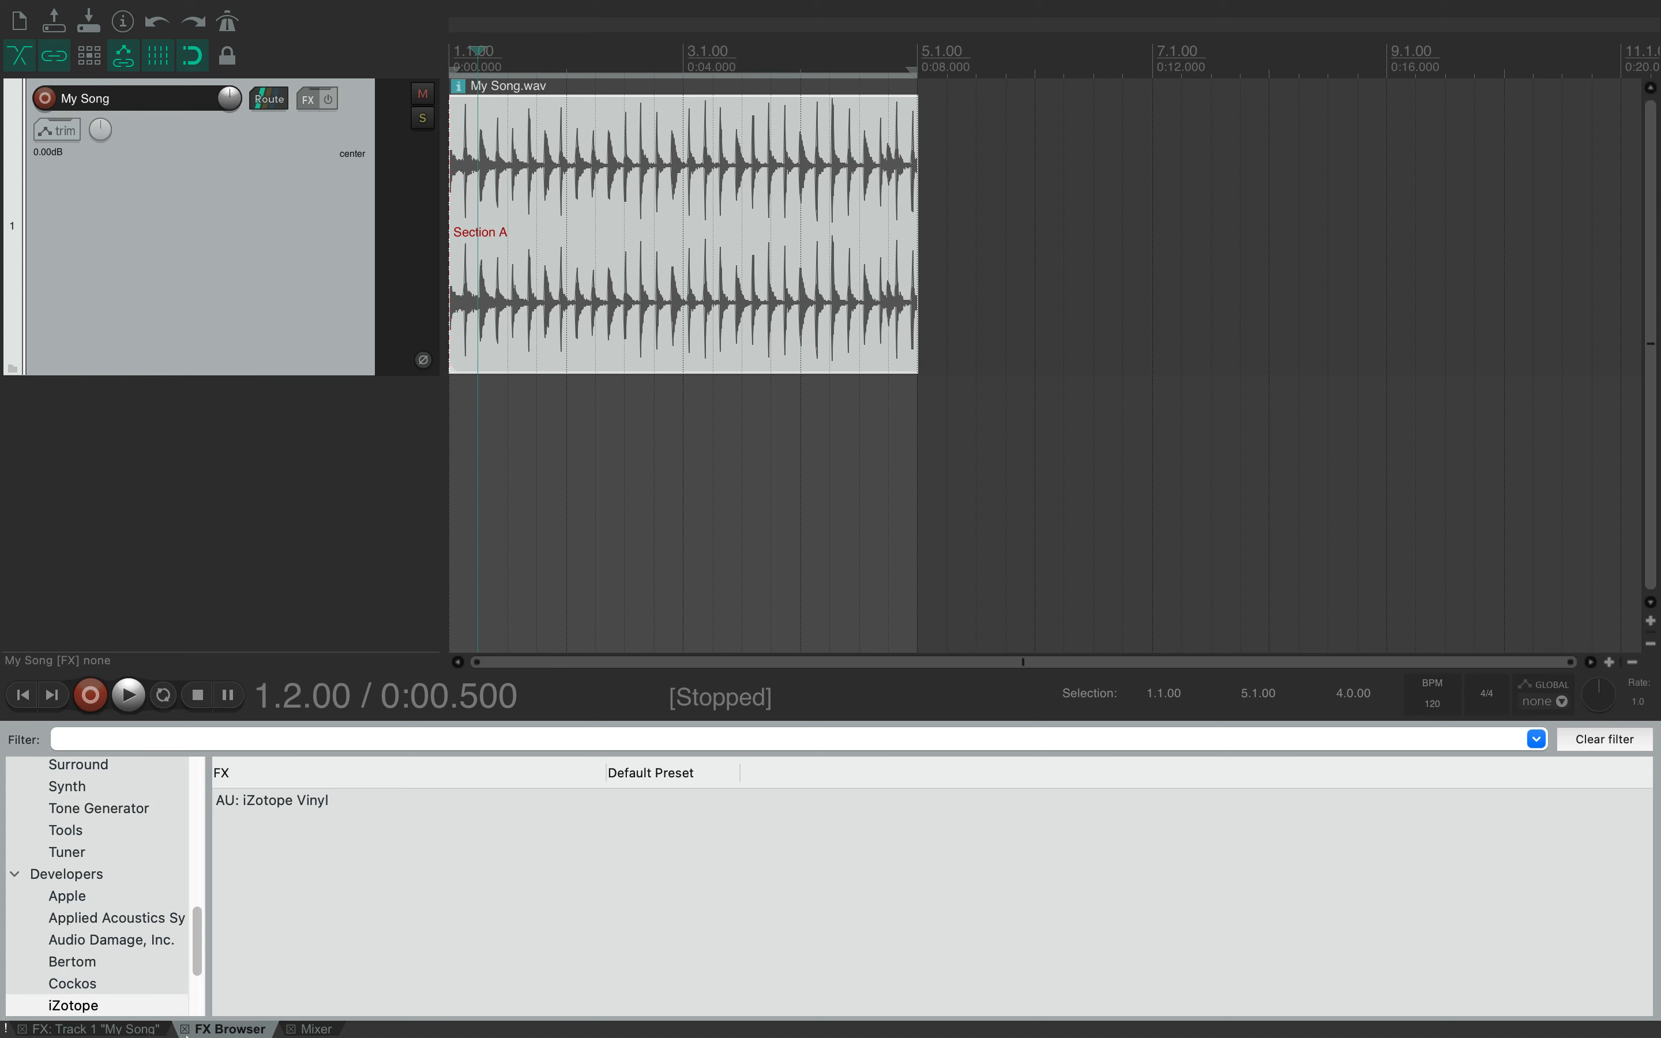
pyautogui.scroll(2, 153, 861)
pyautogui.scroll(5, 153, 862)
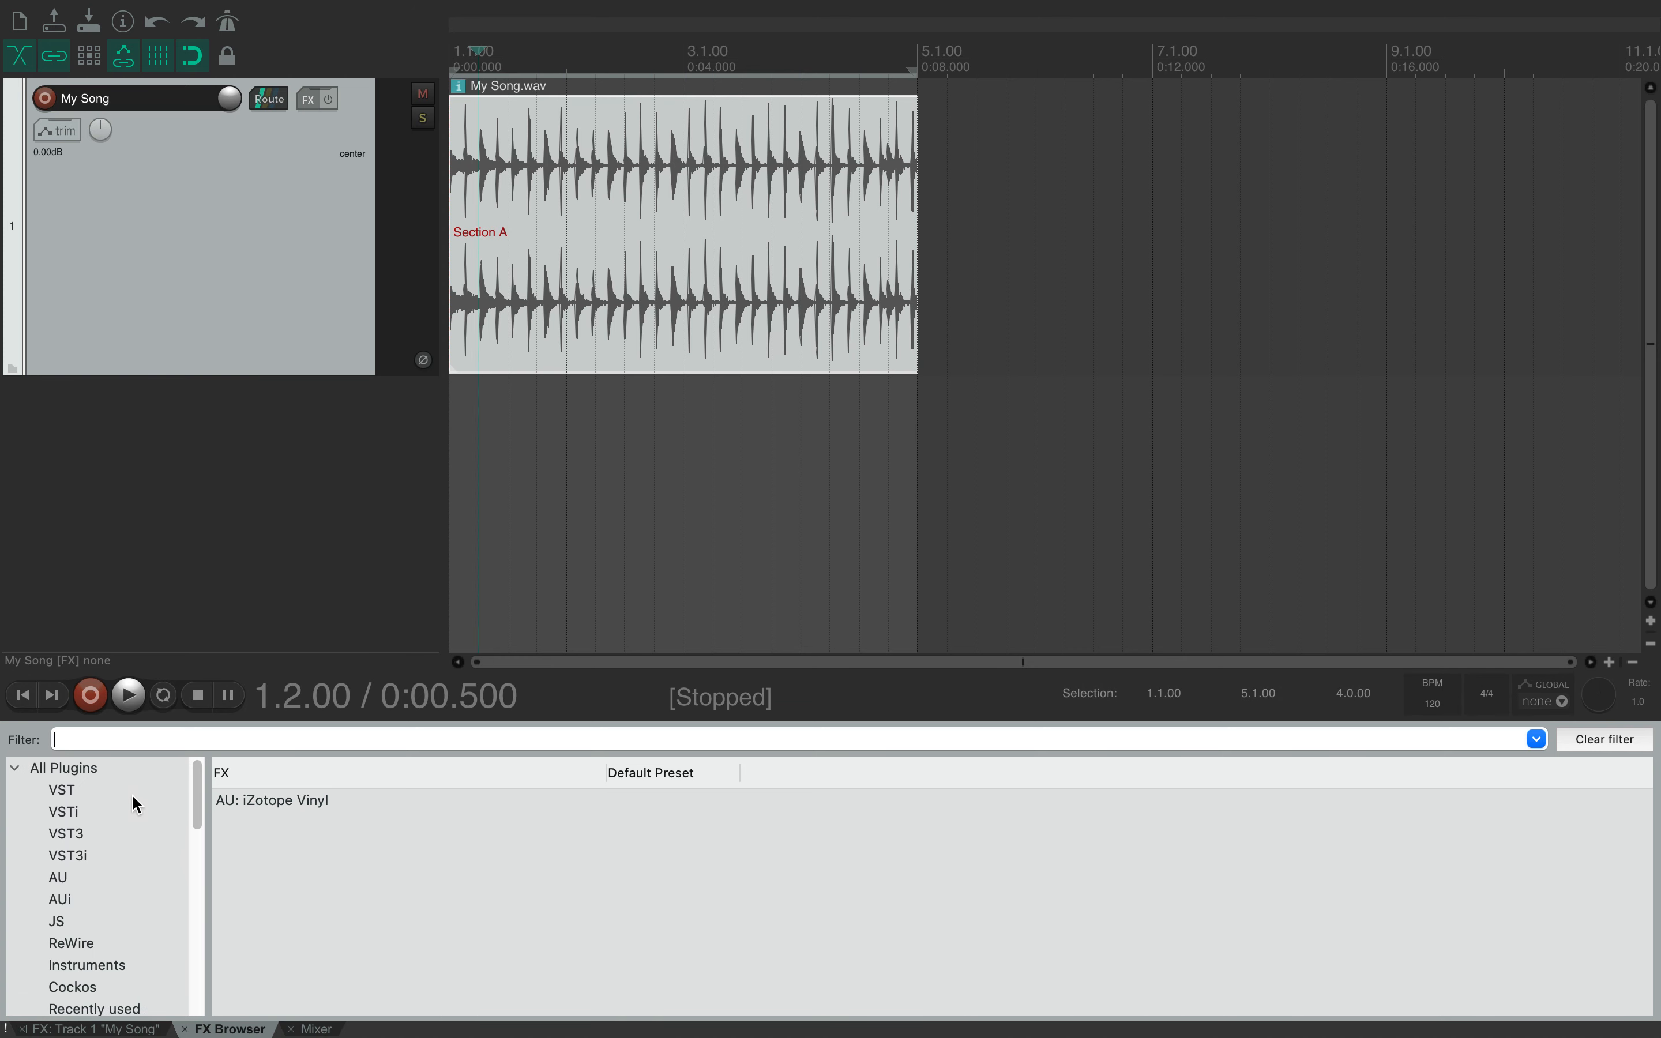
pyautogui.scroll(-1, 158, 840)
pyautogui.scroll(-4, 155, 833)
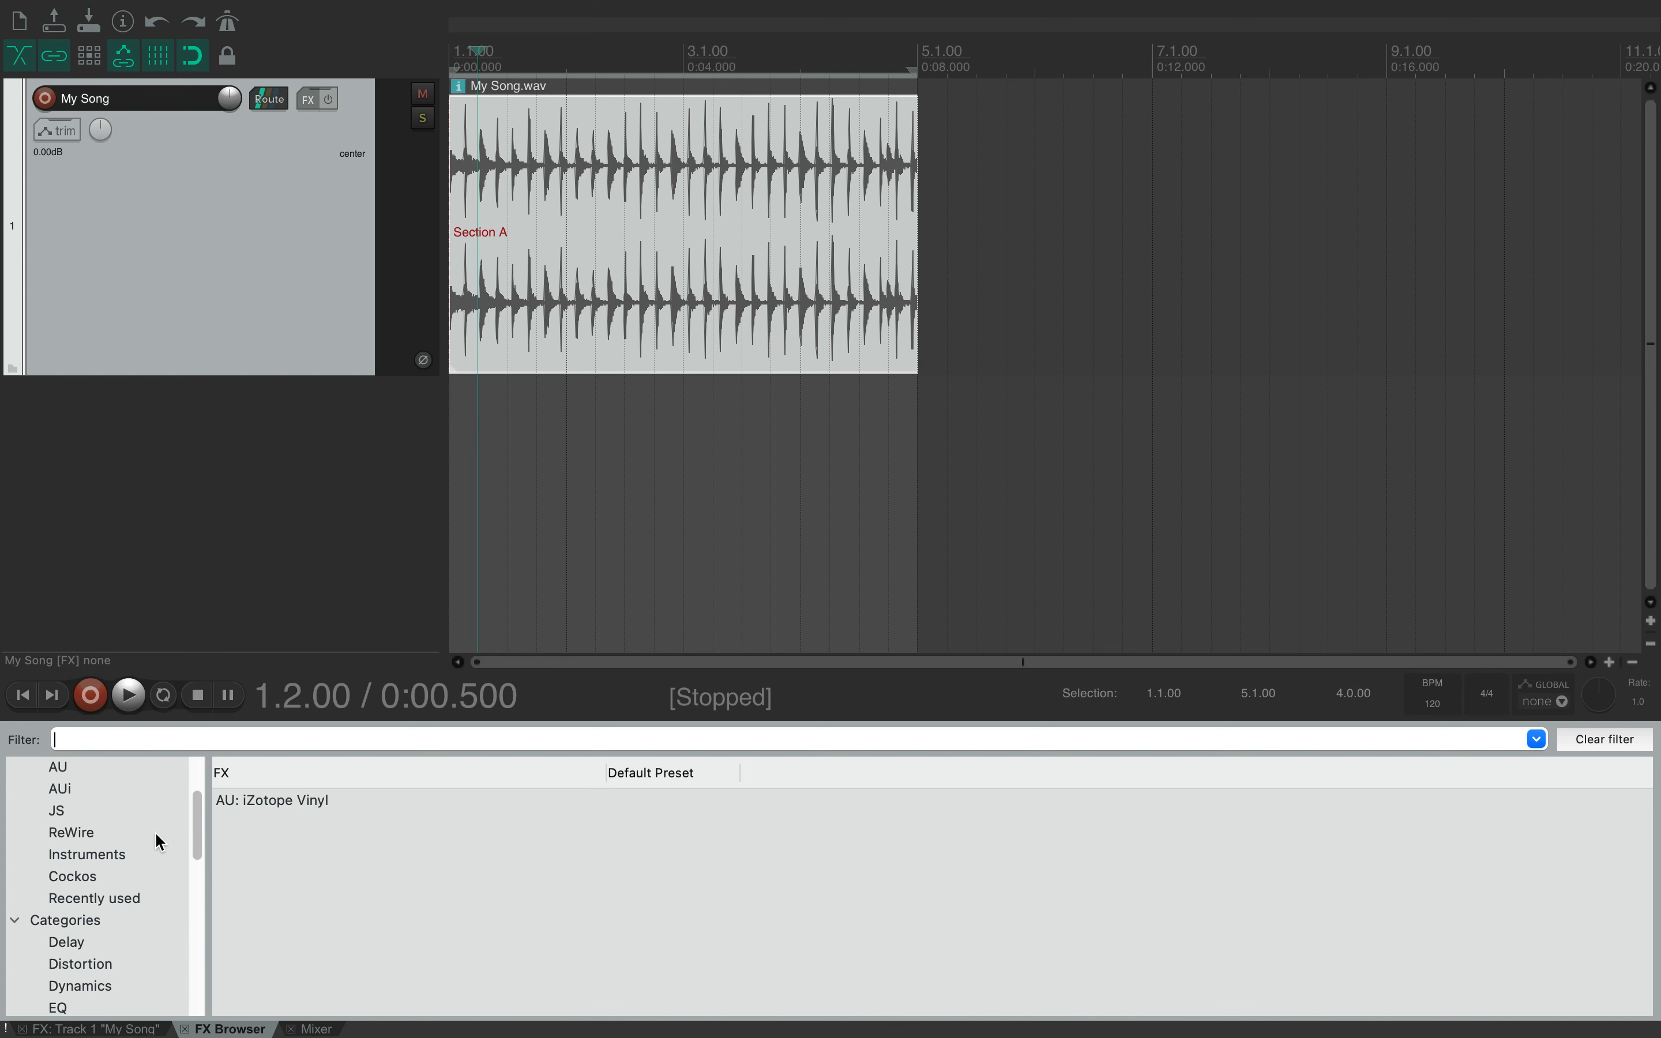
pyautogui.scroll(-5, 159, 830)
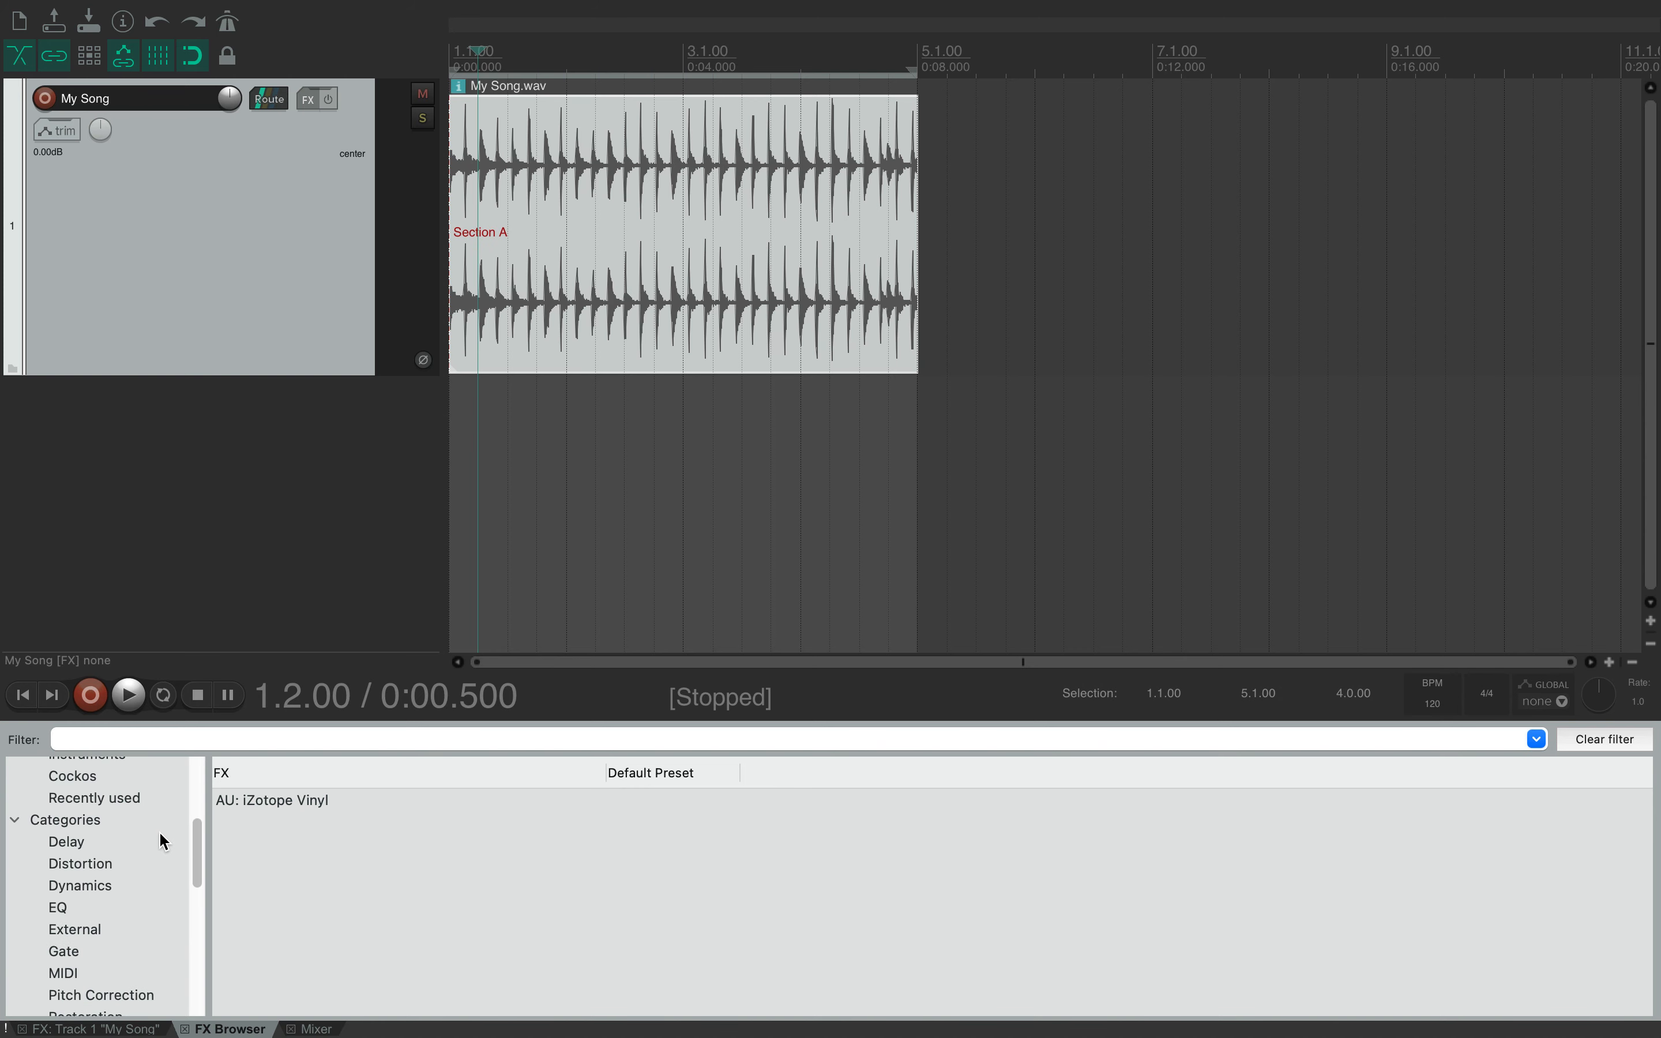
pyautogui.scroll(-3, 151, 912)
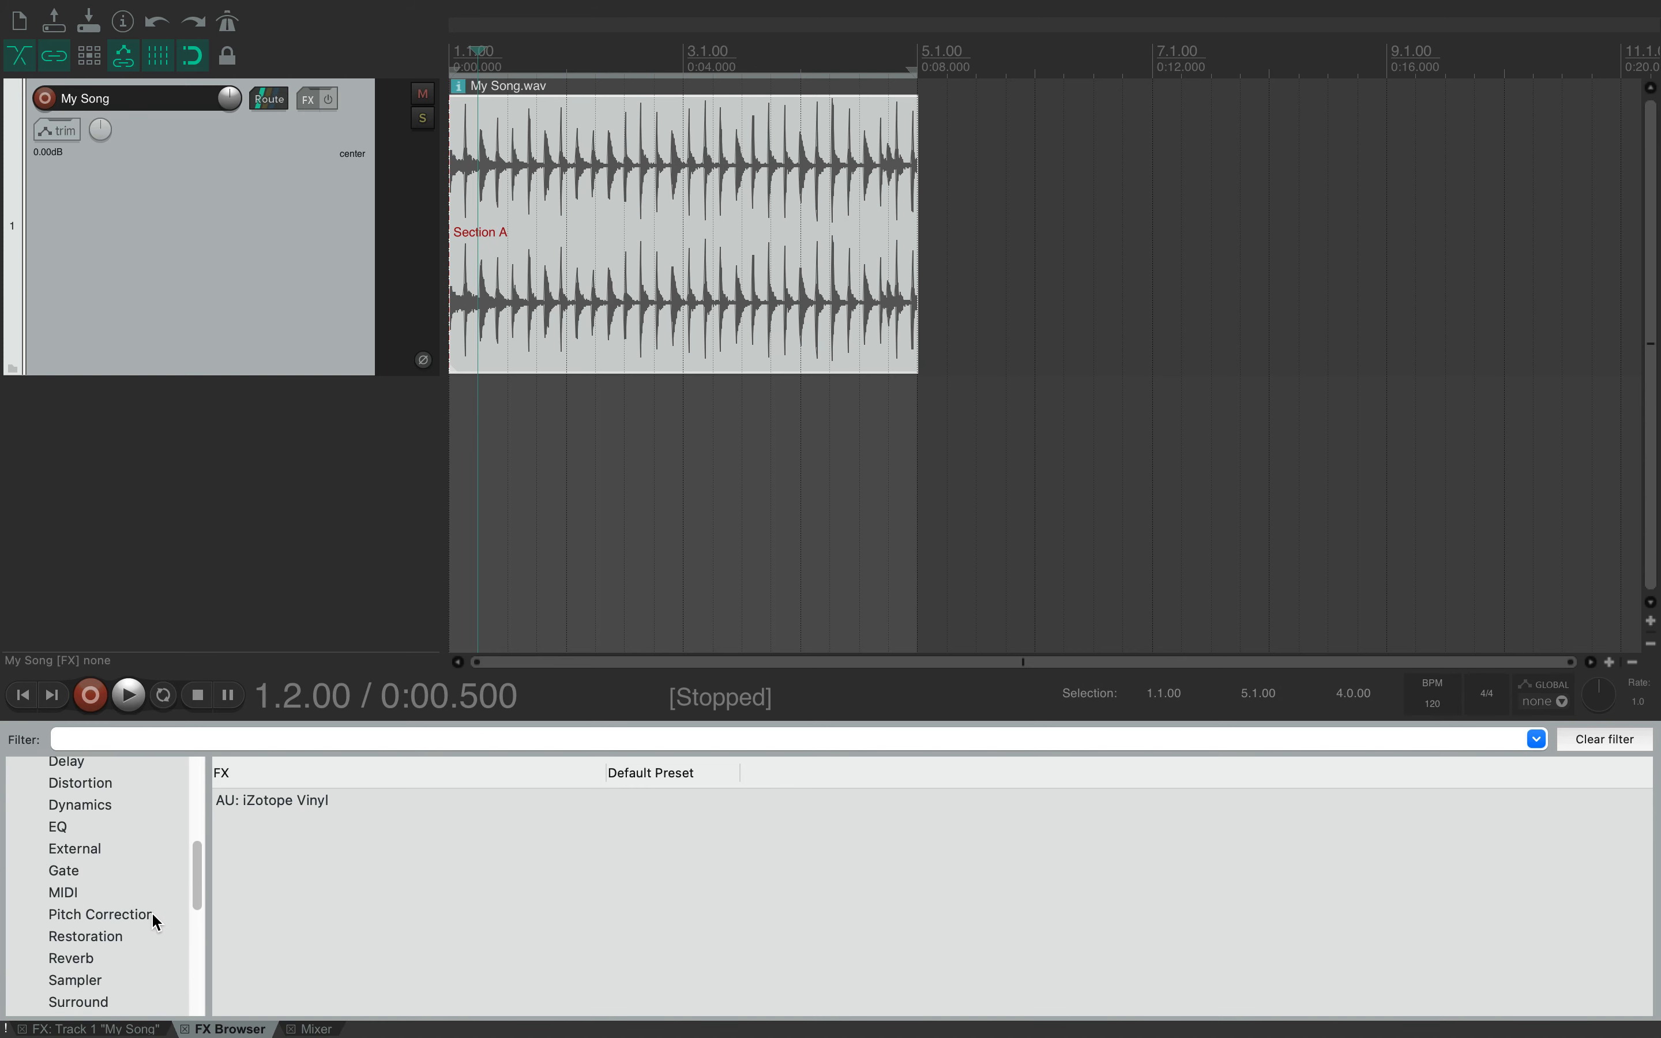
pyautogui.click(96, 962)
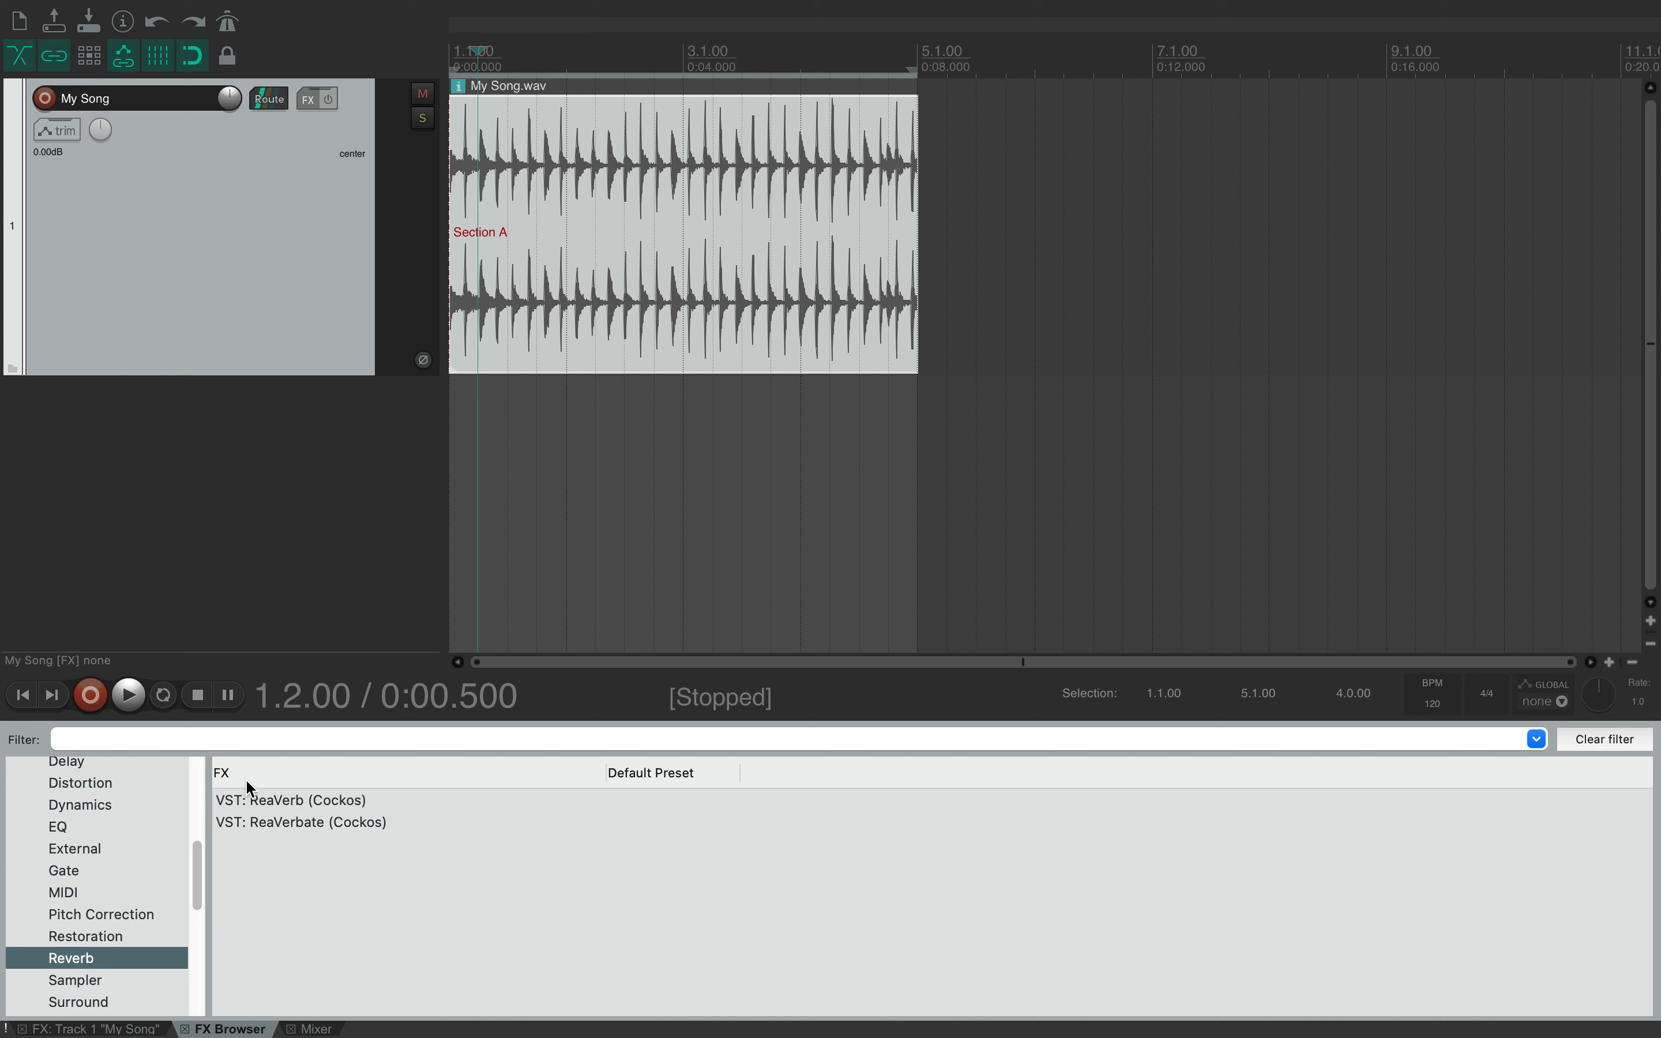
pyautogui.click(247, 802)
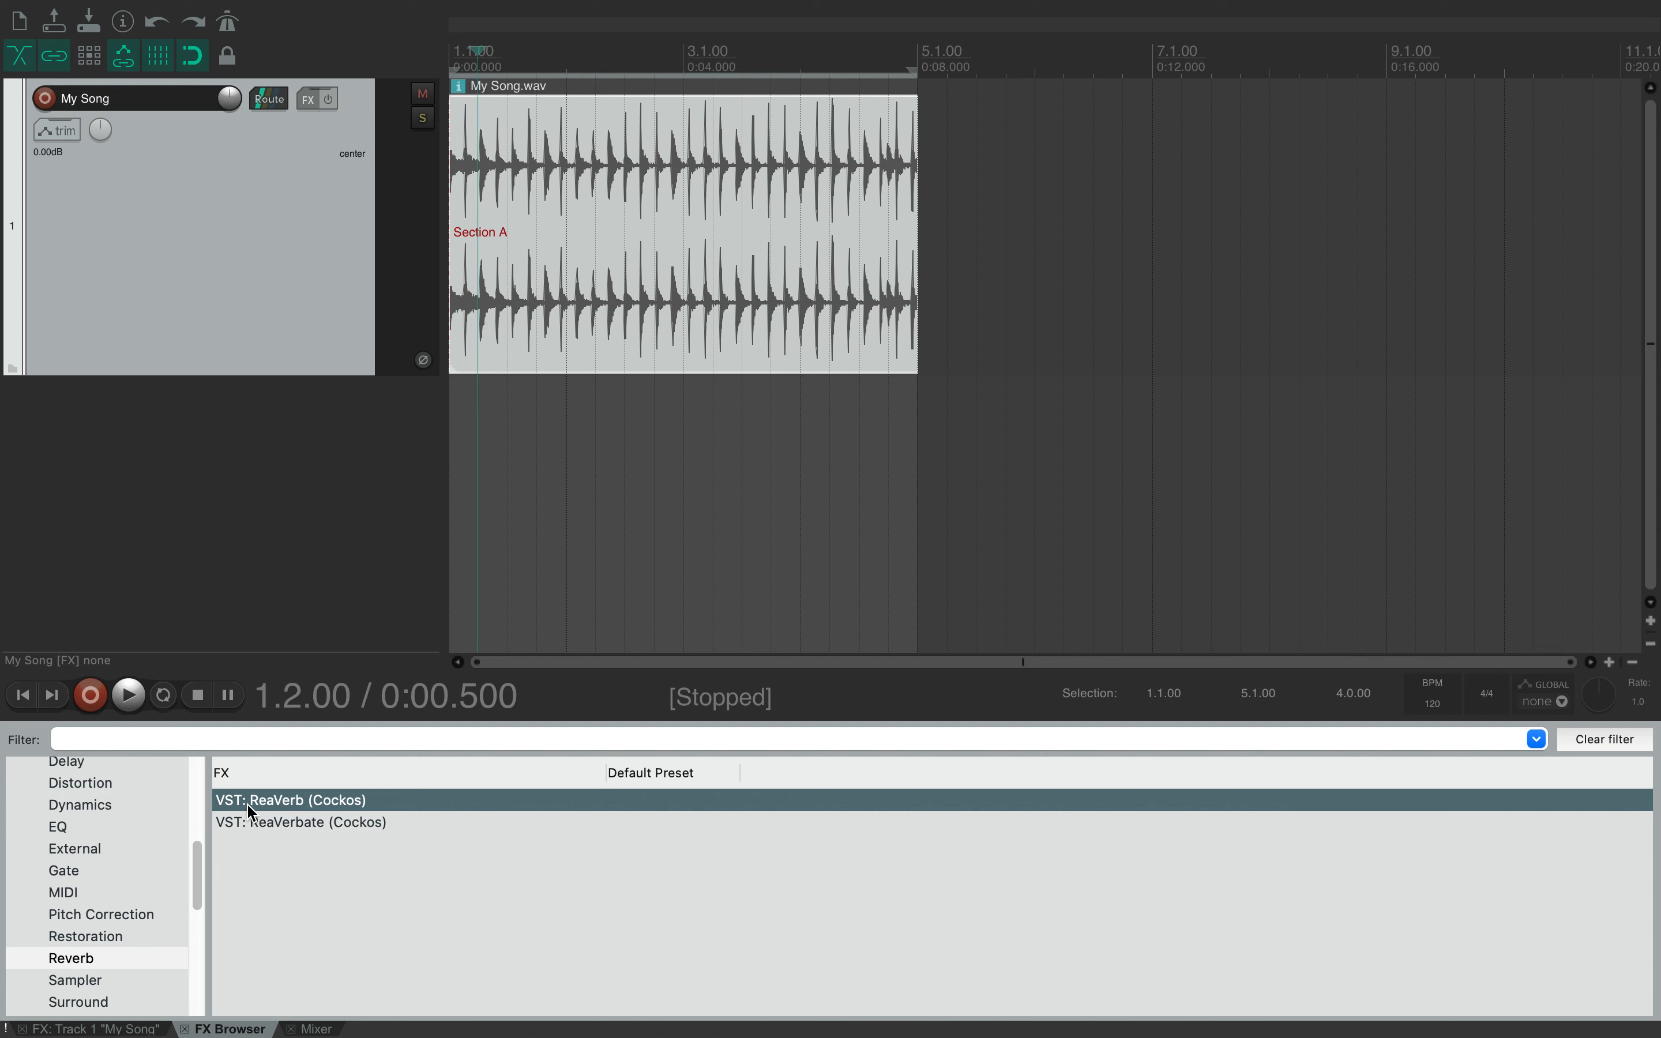
pyautogui.doubleClick(246, 802)
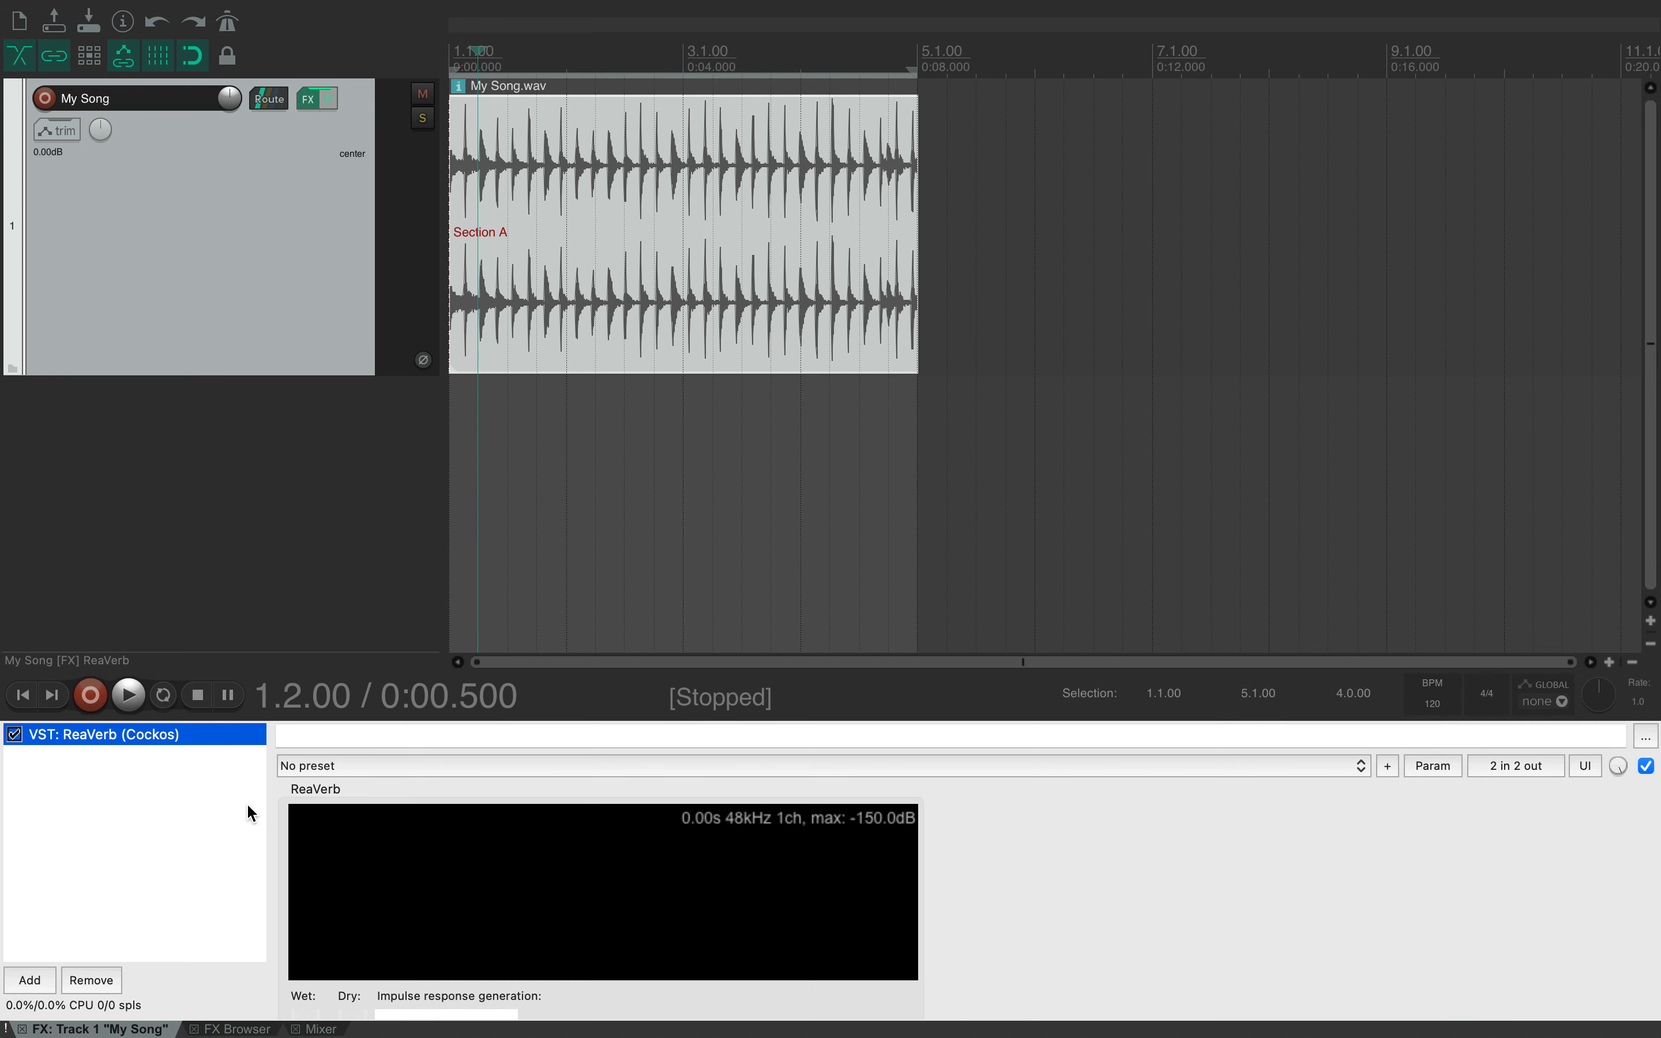
# View the docked FX browser and mixer, return to the track's effects chain, and leave full-screen mode
pyautogui.click(118, 1035)
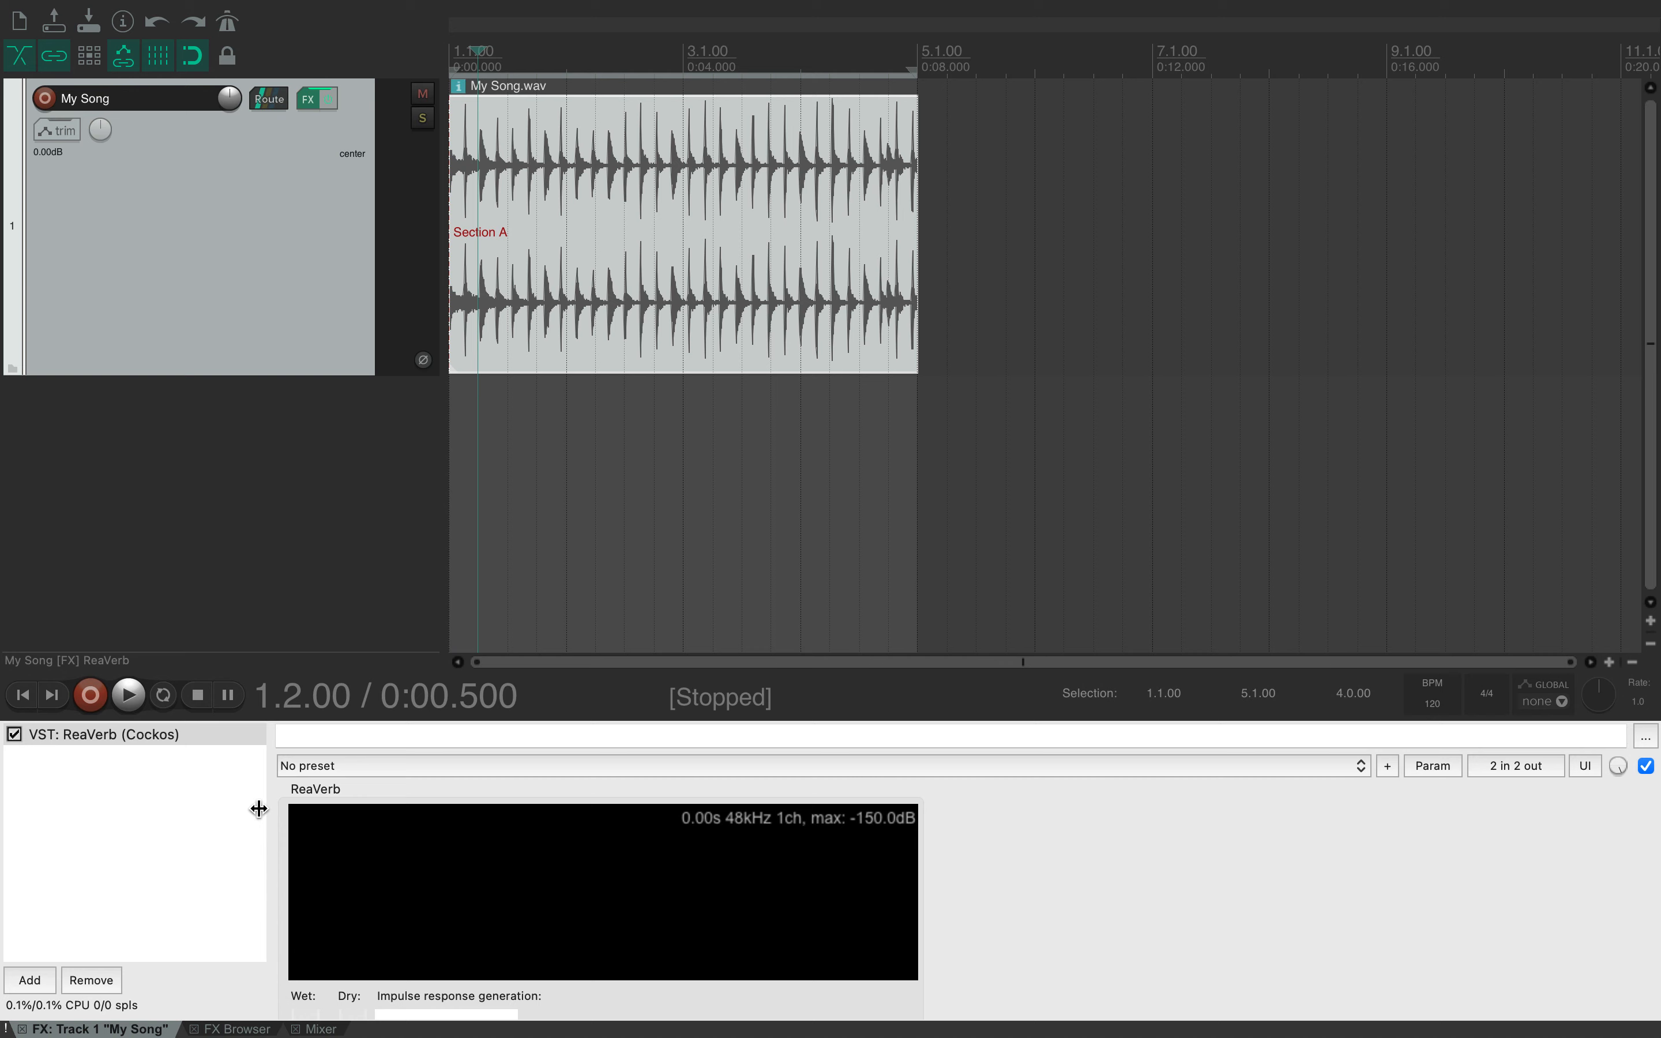
pyautogui.click(240, 1028)
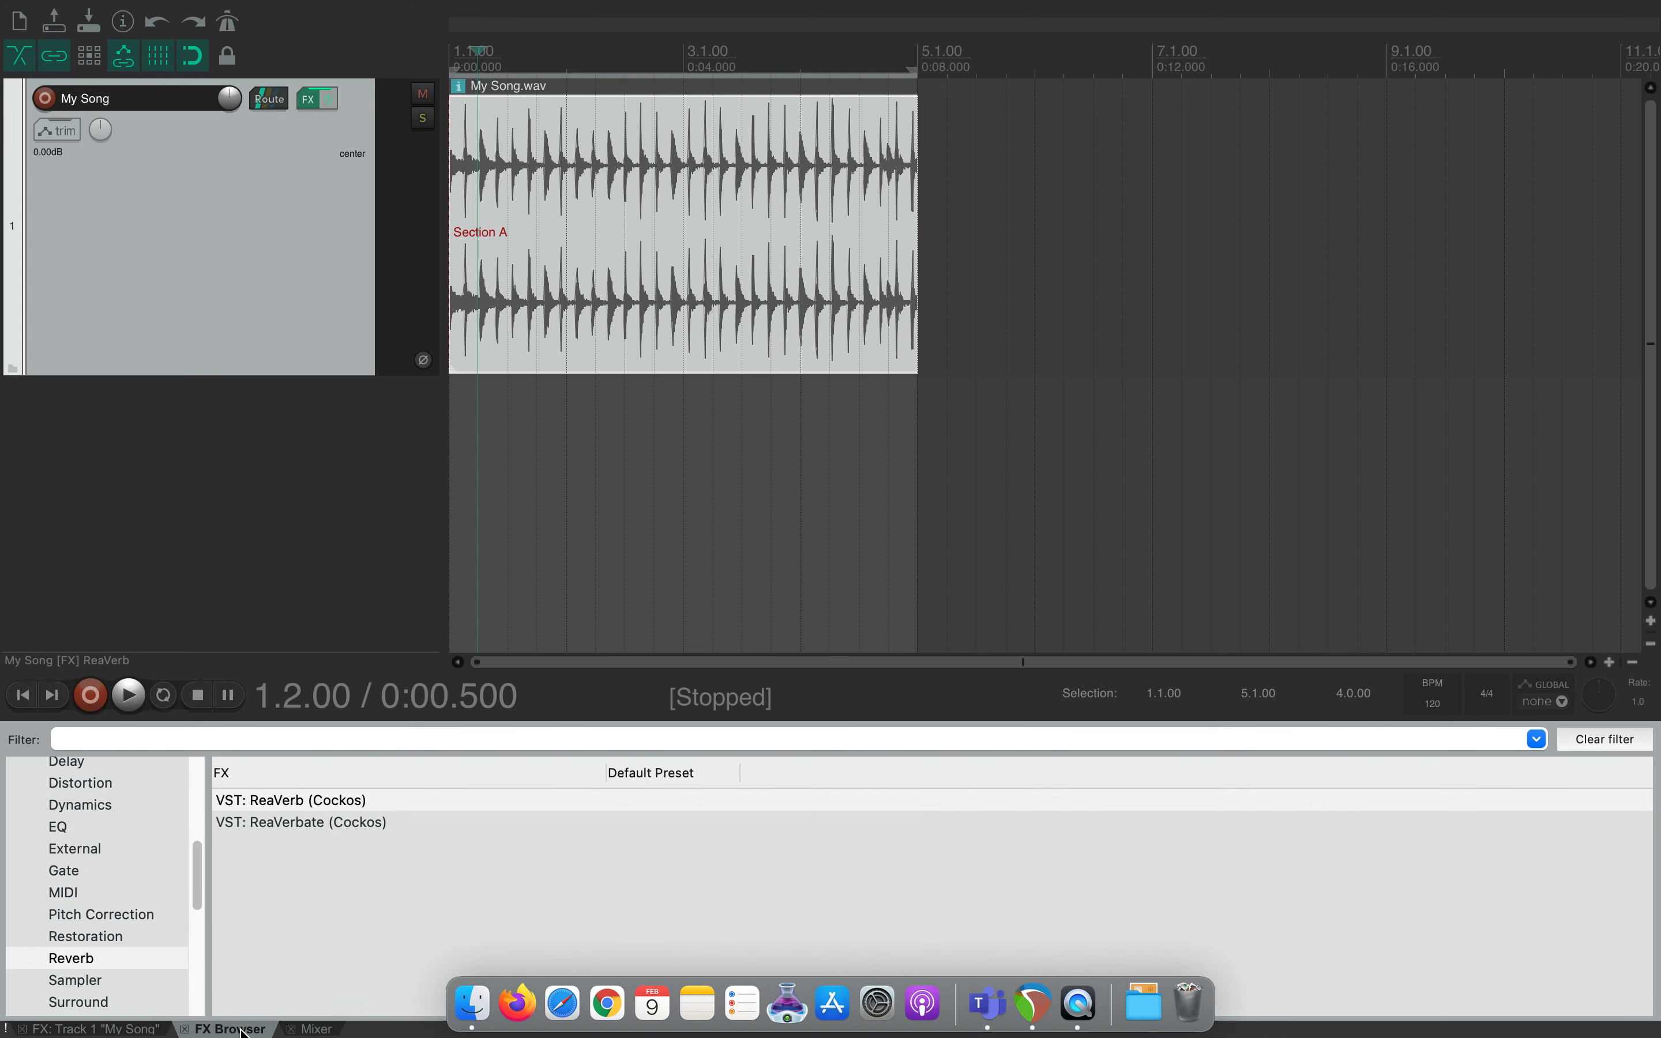
pyautogui.click(312, 1028)
pyautogui.click(232, 1027)
pyautogui.click(152, 1030)
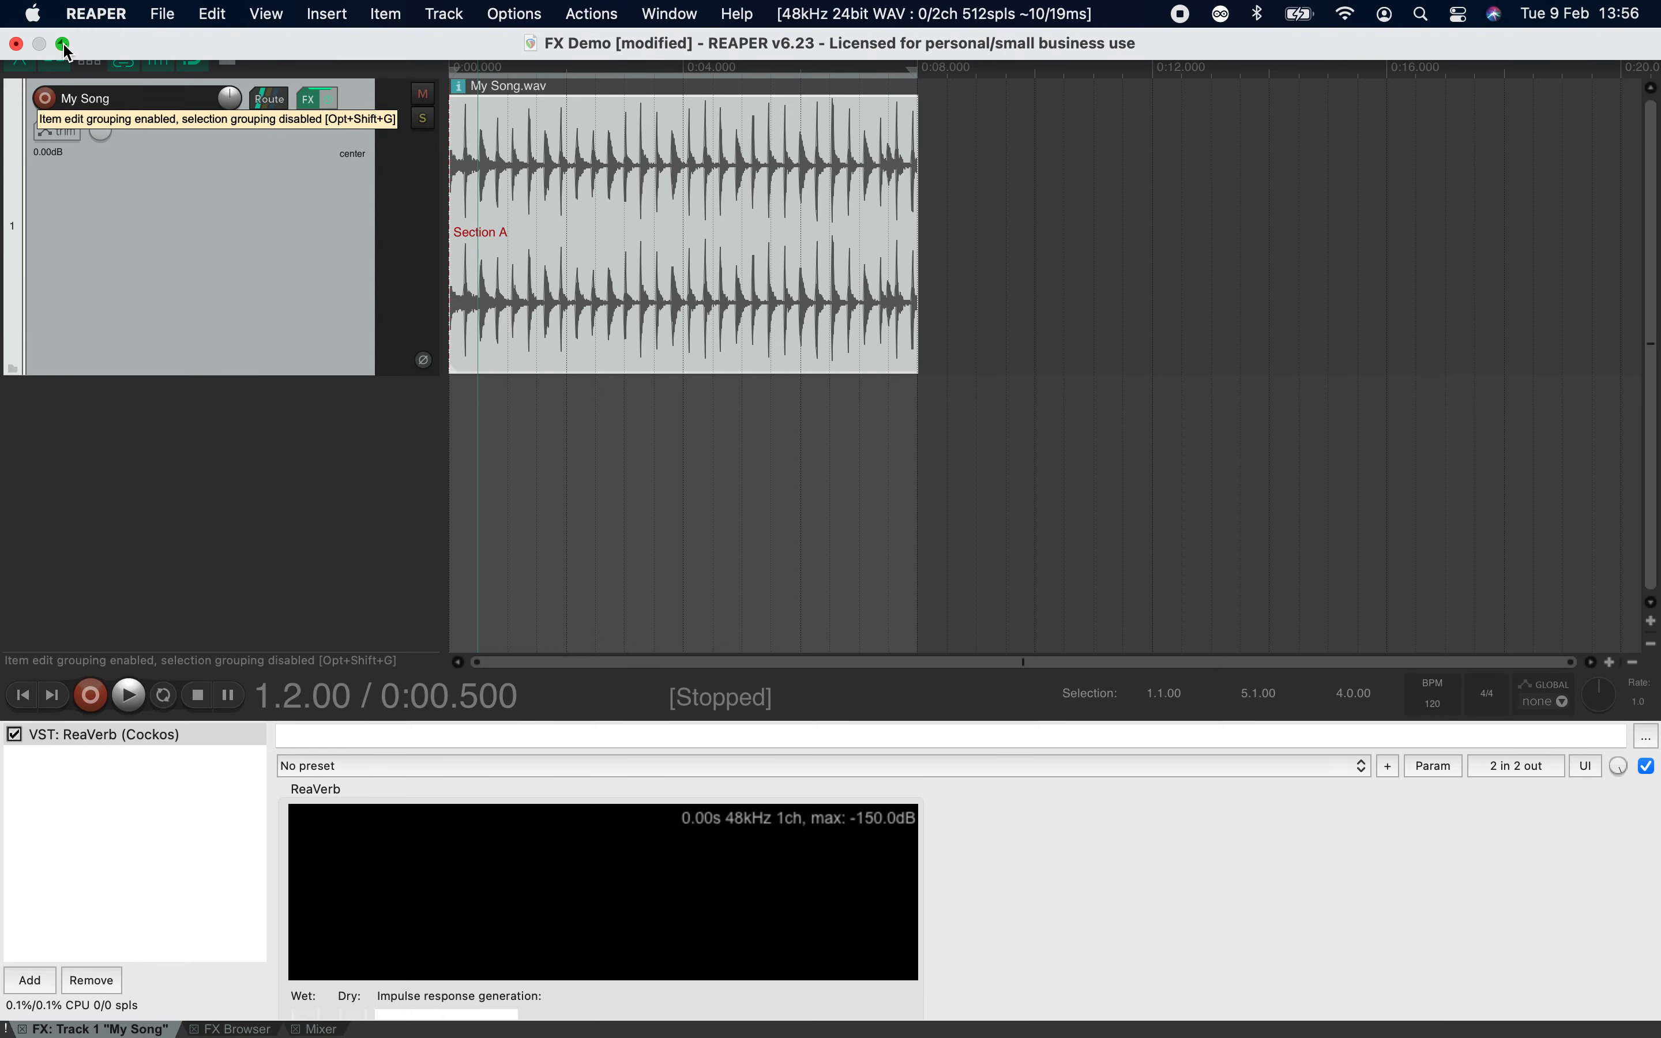
pyautogui.click(64, 46)
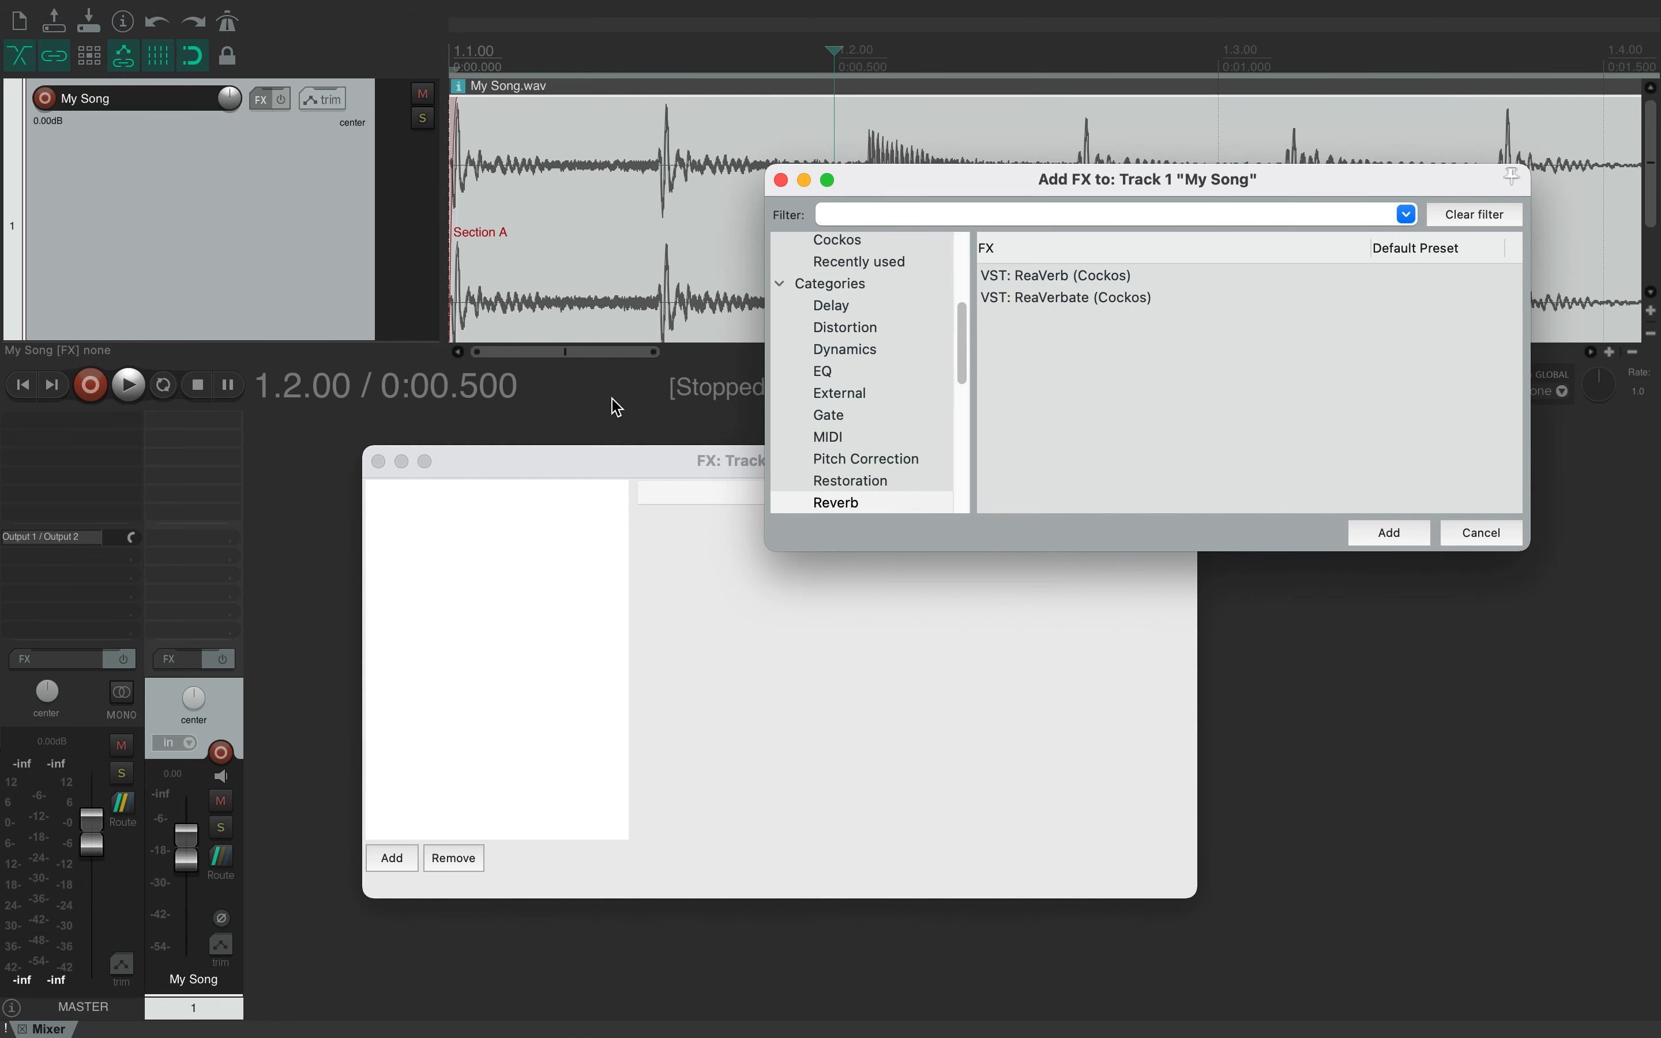
# Enlarge the arrange area above the mixer and move both floating FX windows below the waveform
pyautogui.moveTo(610, 406); pyautogui.dragTo(607, 638)
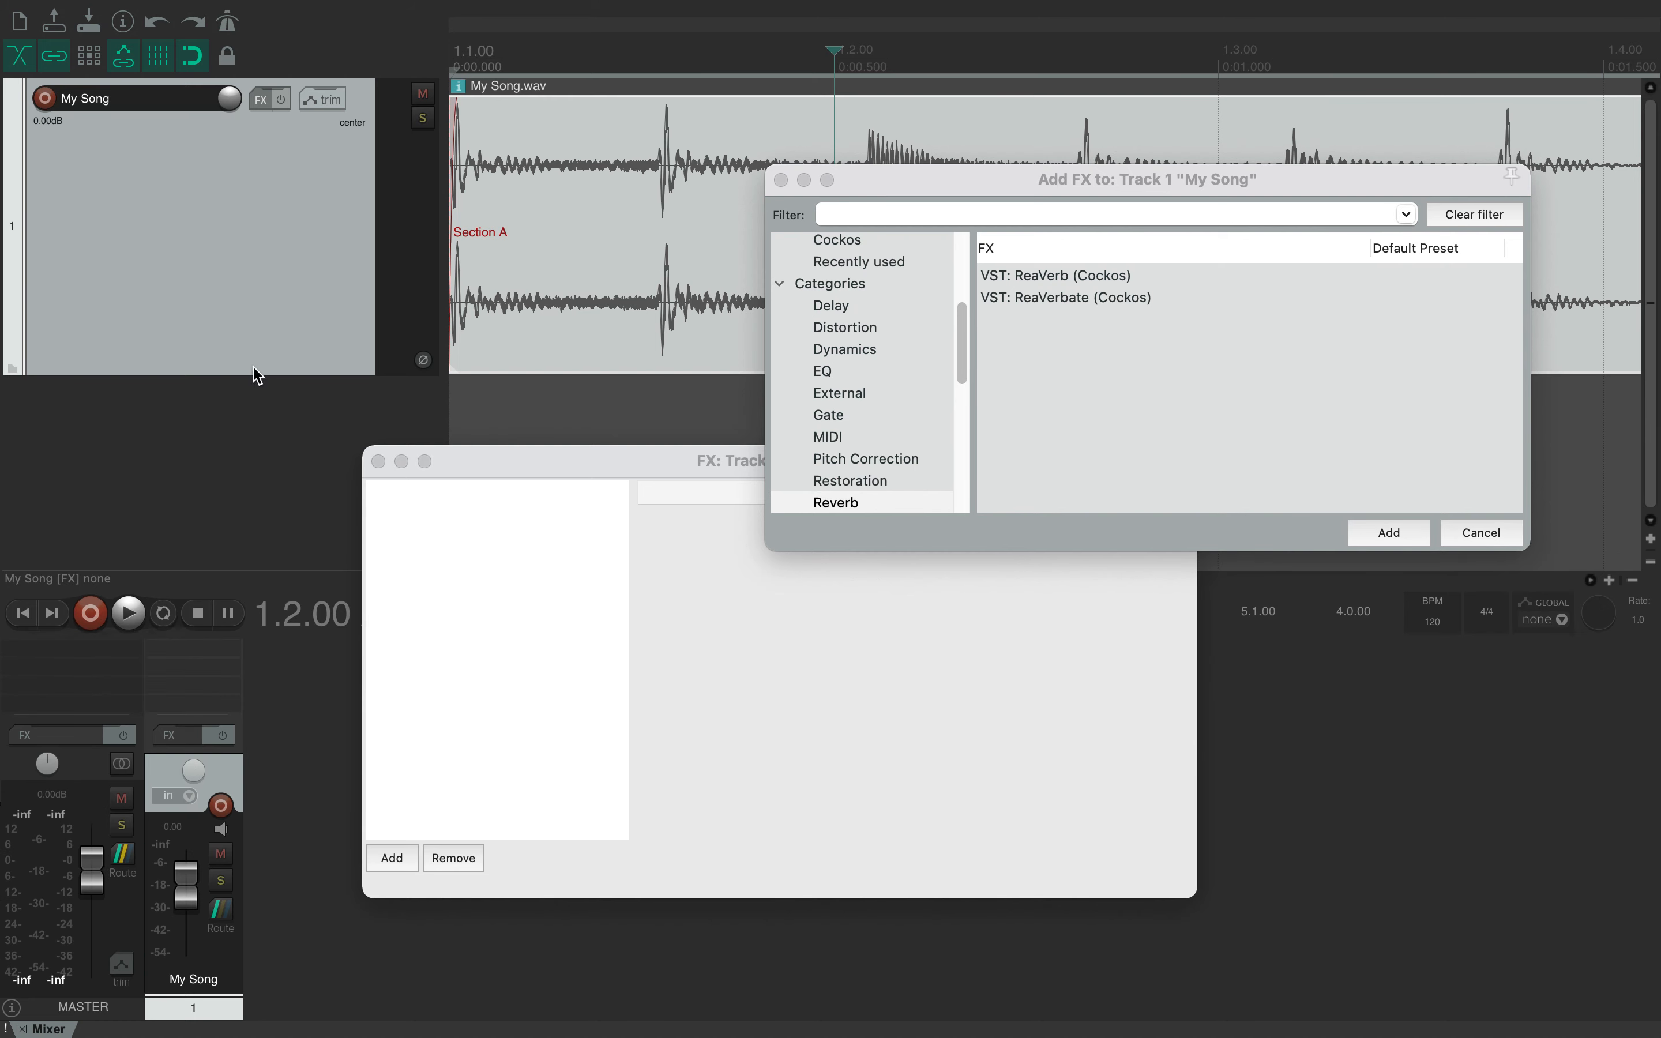
pyautogui.click(546, 473)
pyautogui.moveTo(533, 457); pyautogui.dragTo(440, 419)
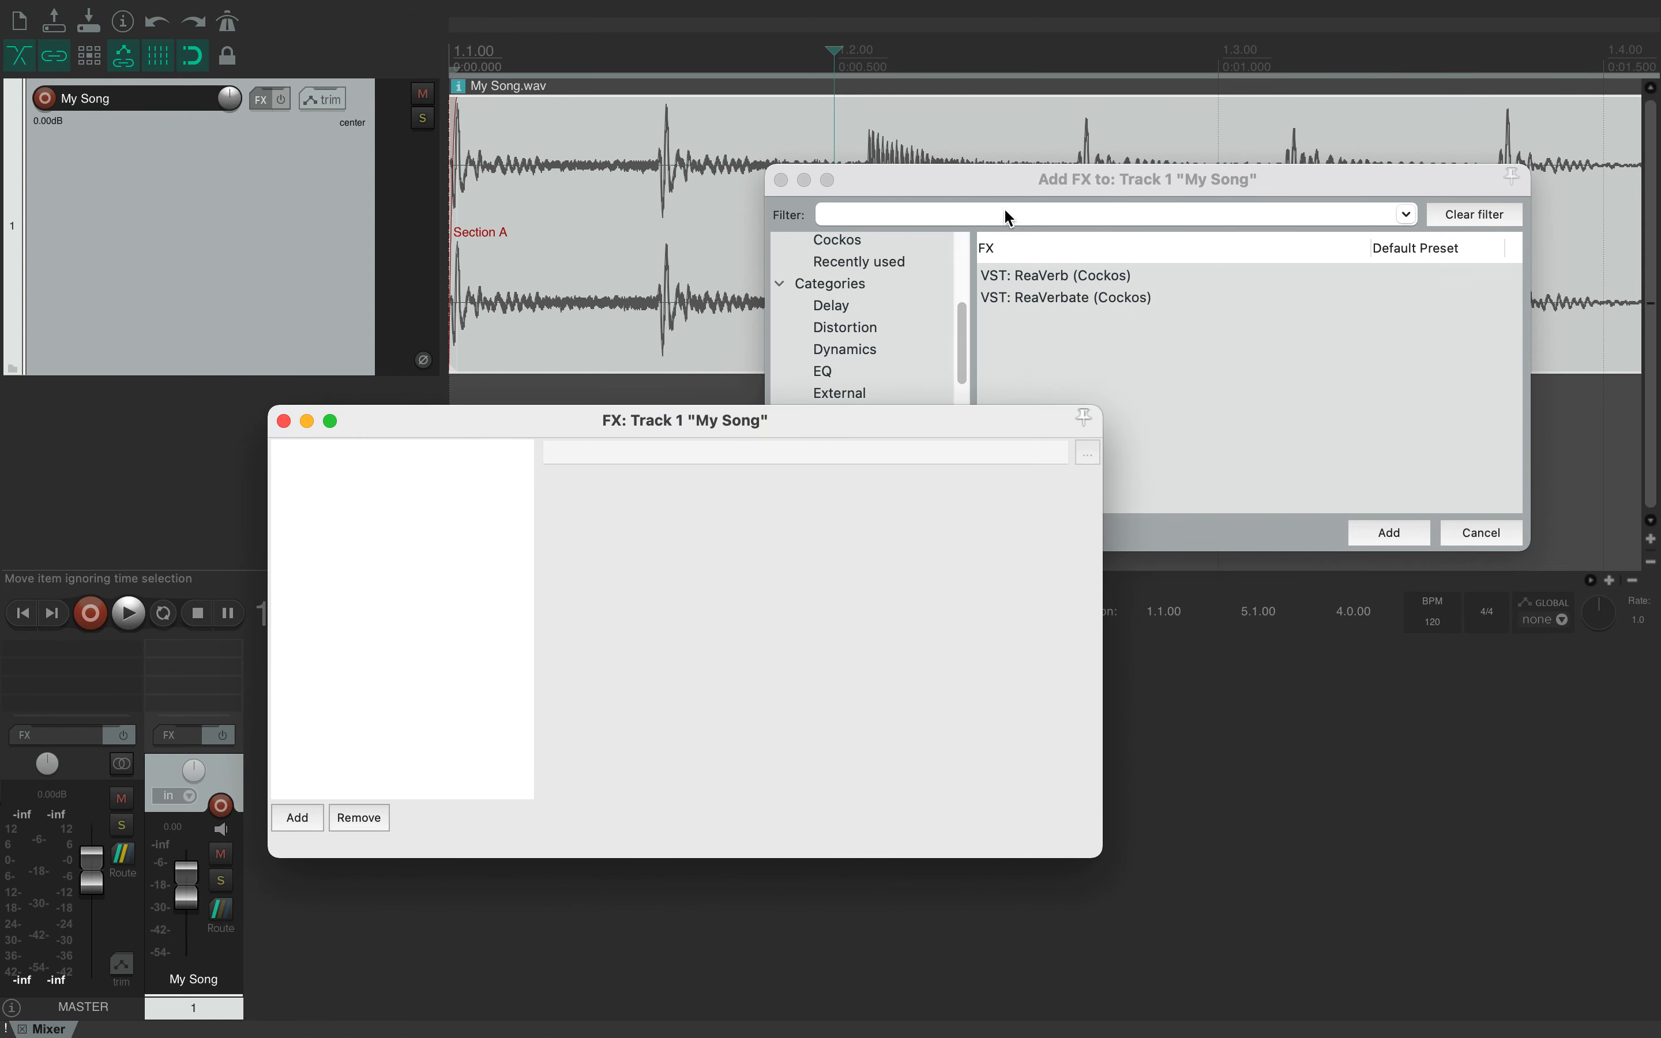
pyautogui.moveTo(982, 177); pyautogui.dragTo(1026, 598)
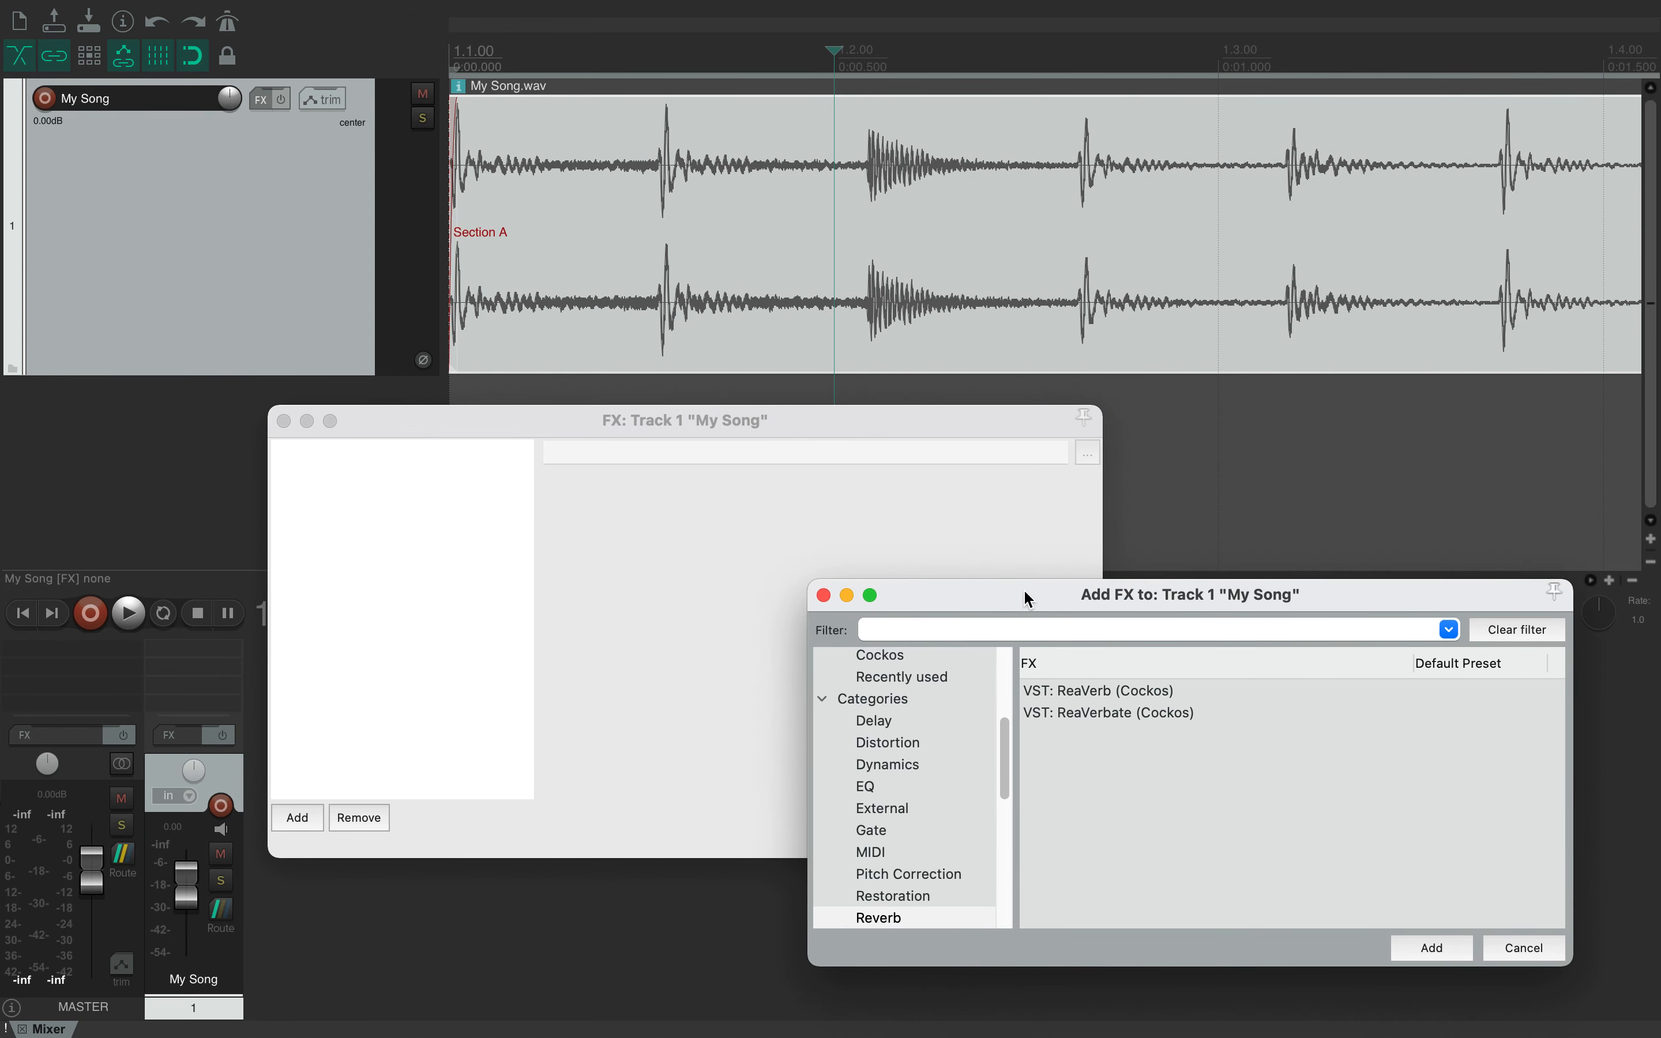
# Add ReaVerb (Cockos) to the My Song track and place its FX window in the lower middle of the screen
pyautogui.click(1082, 692)
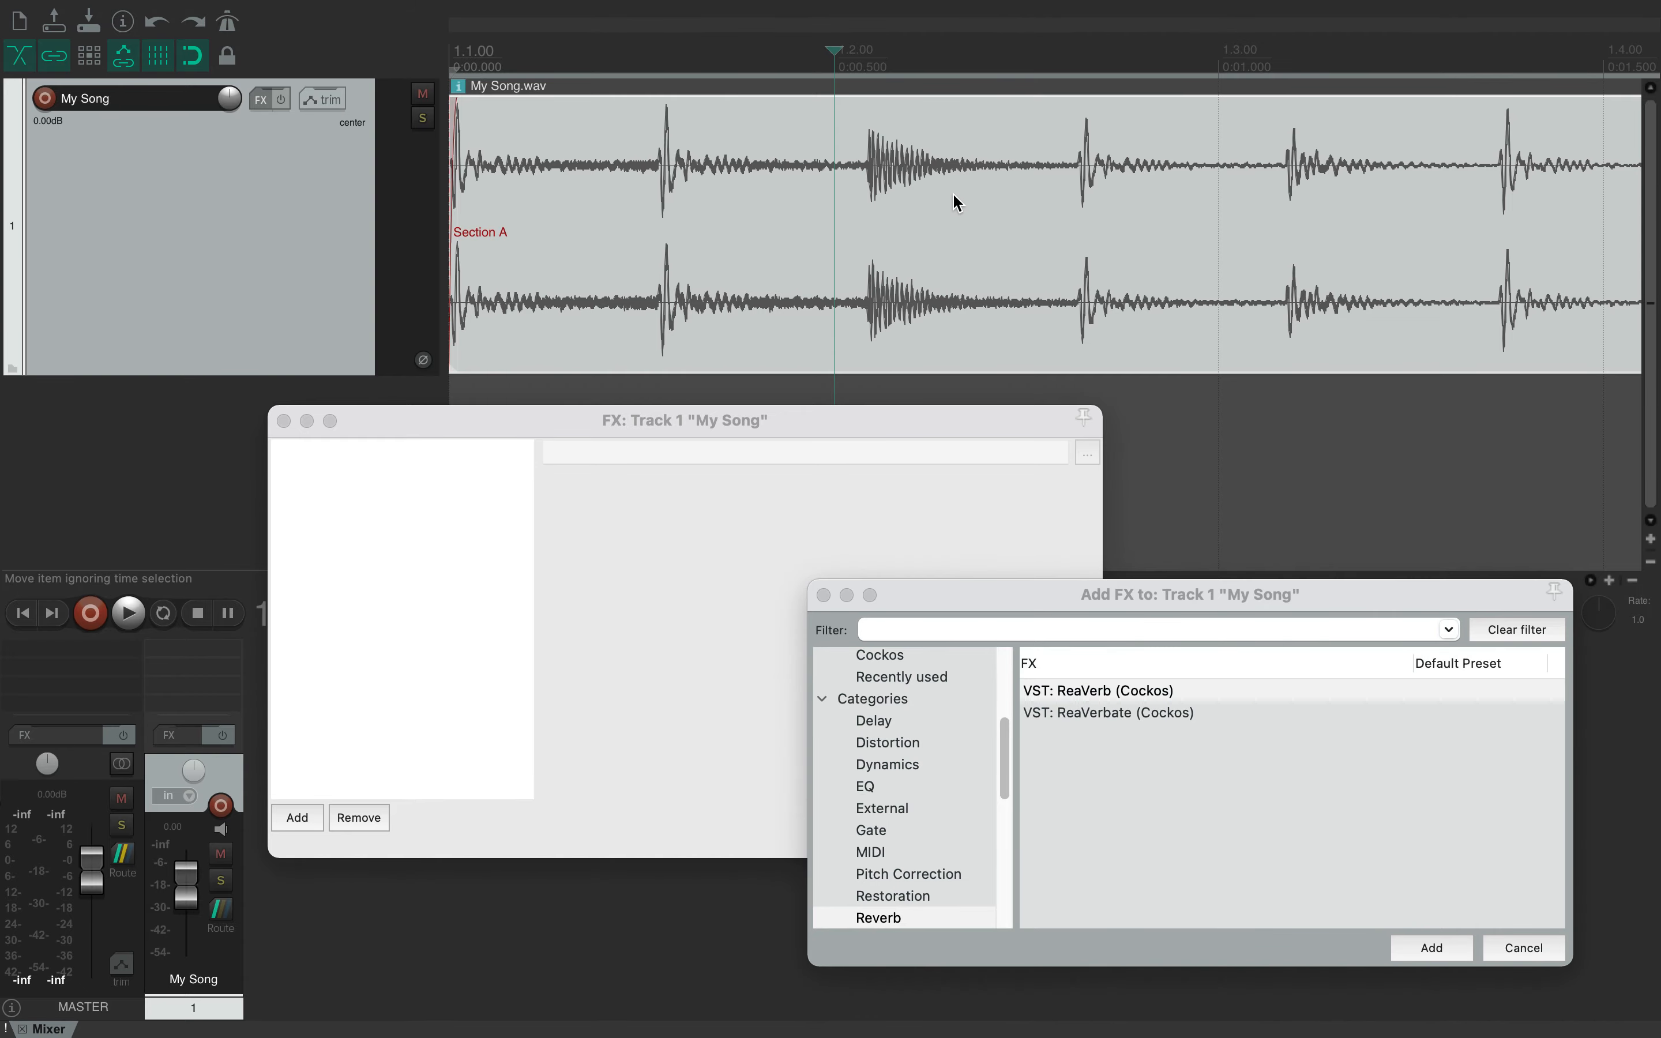
pyautogui.scroll(-10, 957, 204)
pyautogui.scroll(4, 957, 205)
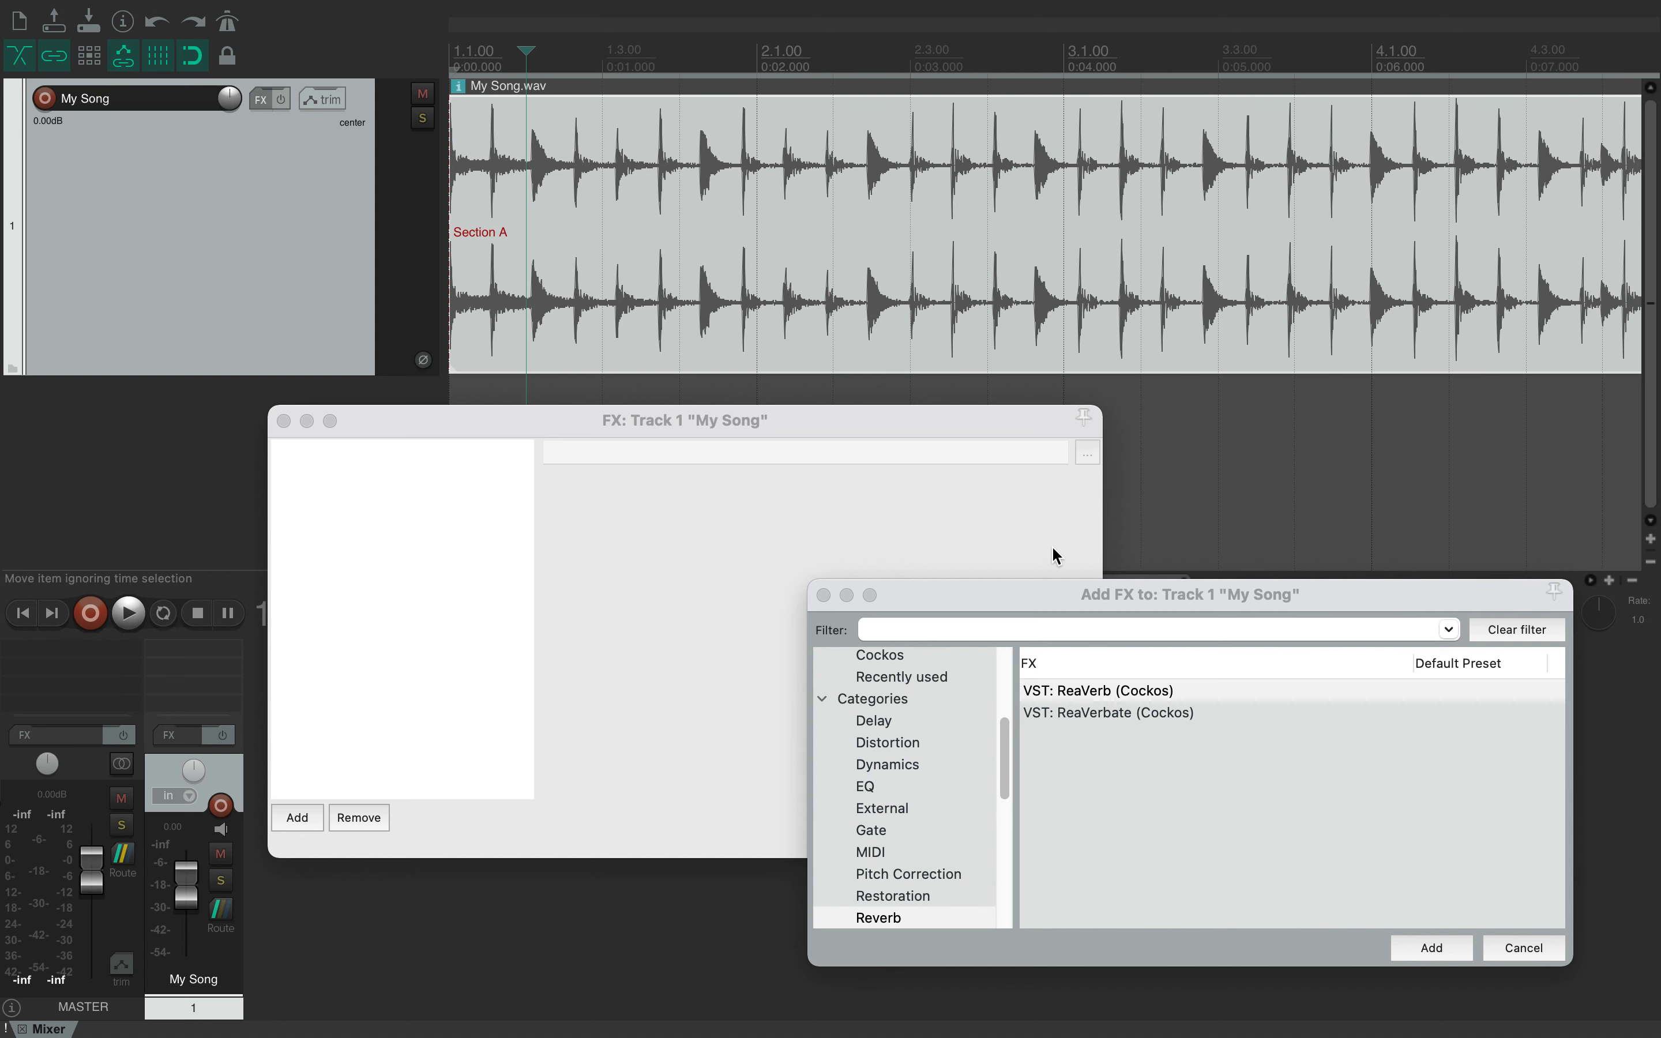
pyautogui.click(1431, 948)
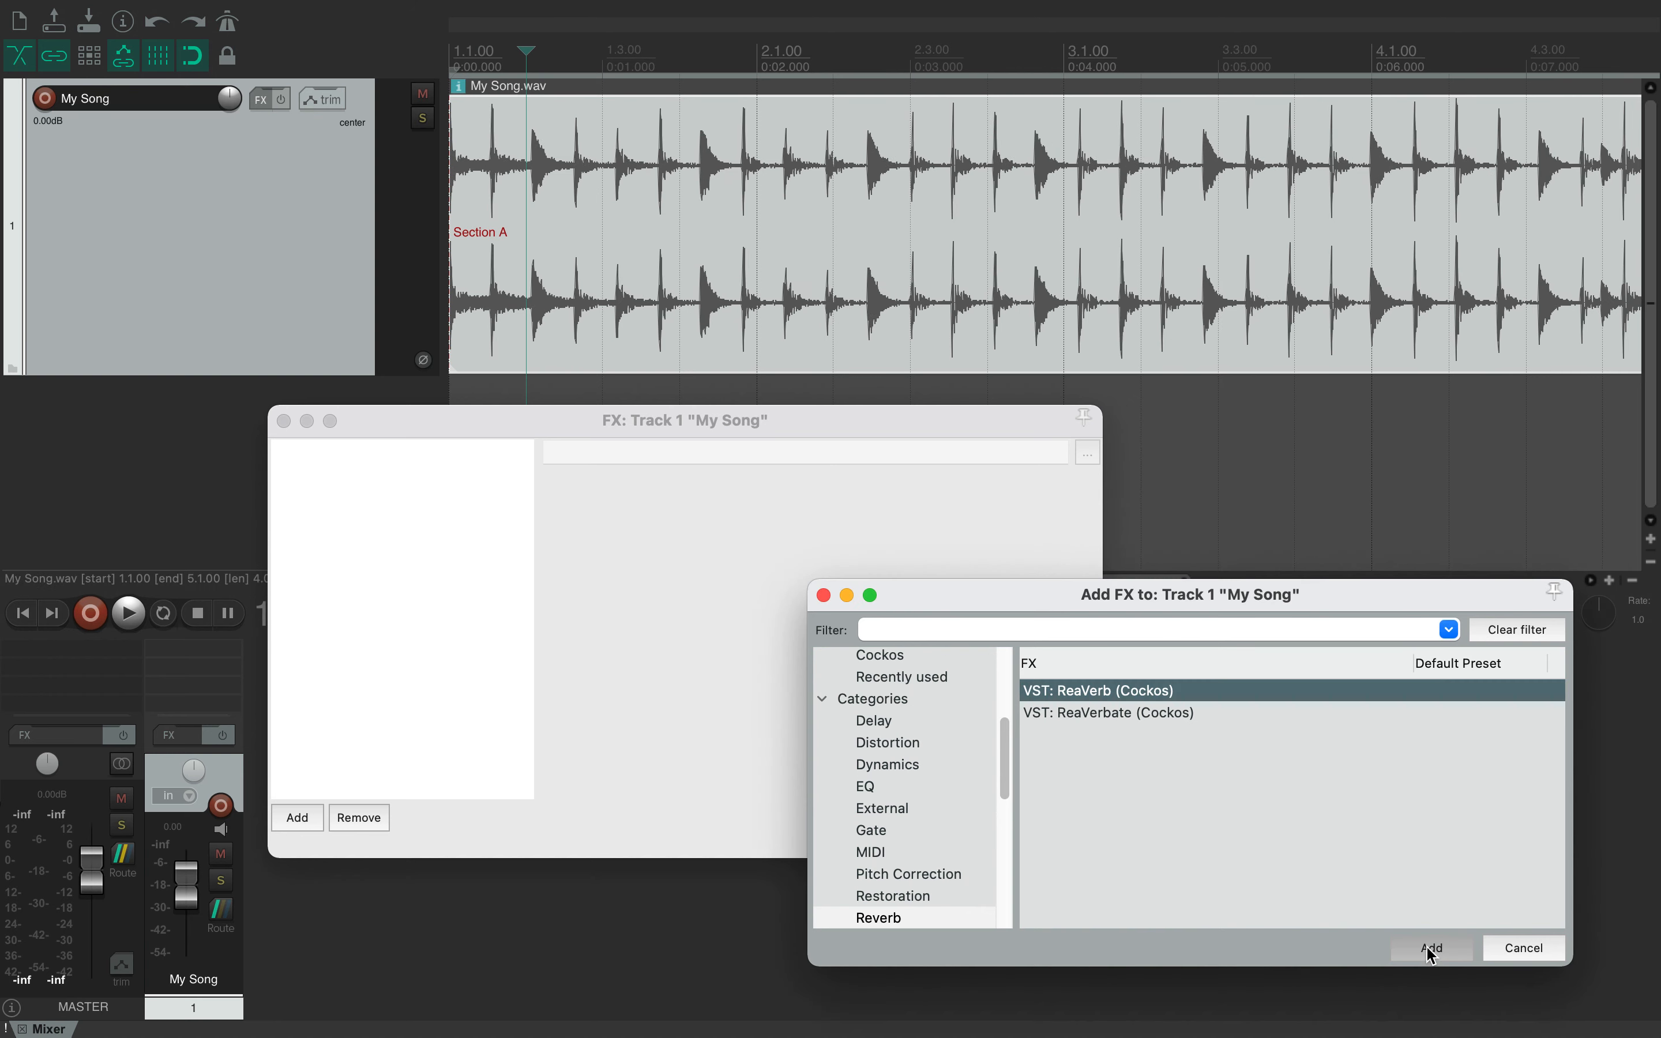
pyautogui.moveTo(821, 405); pyautogui.dragTo(965, 354)
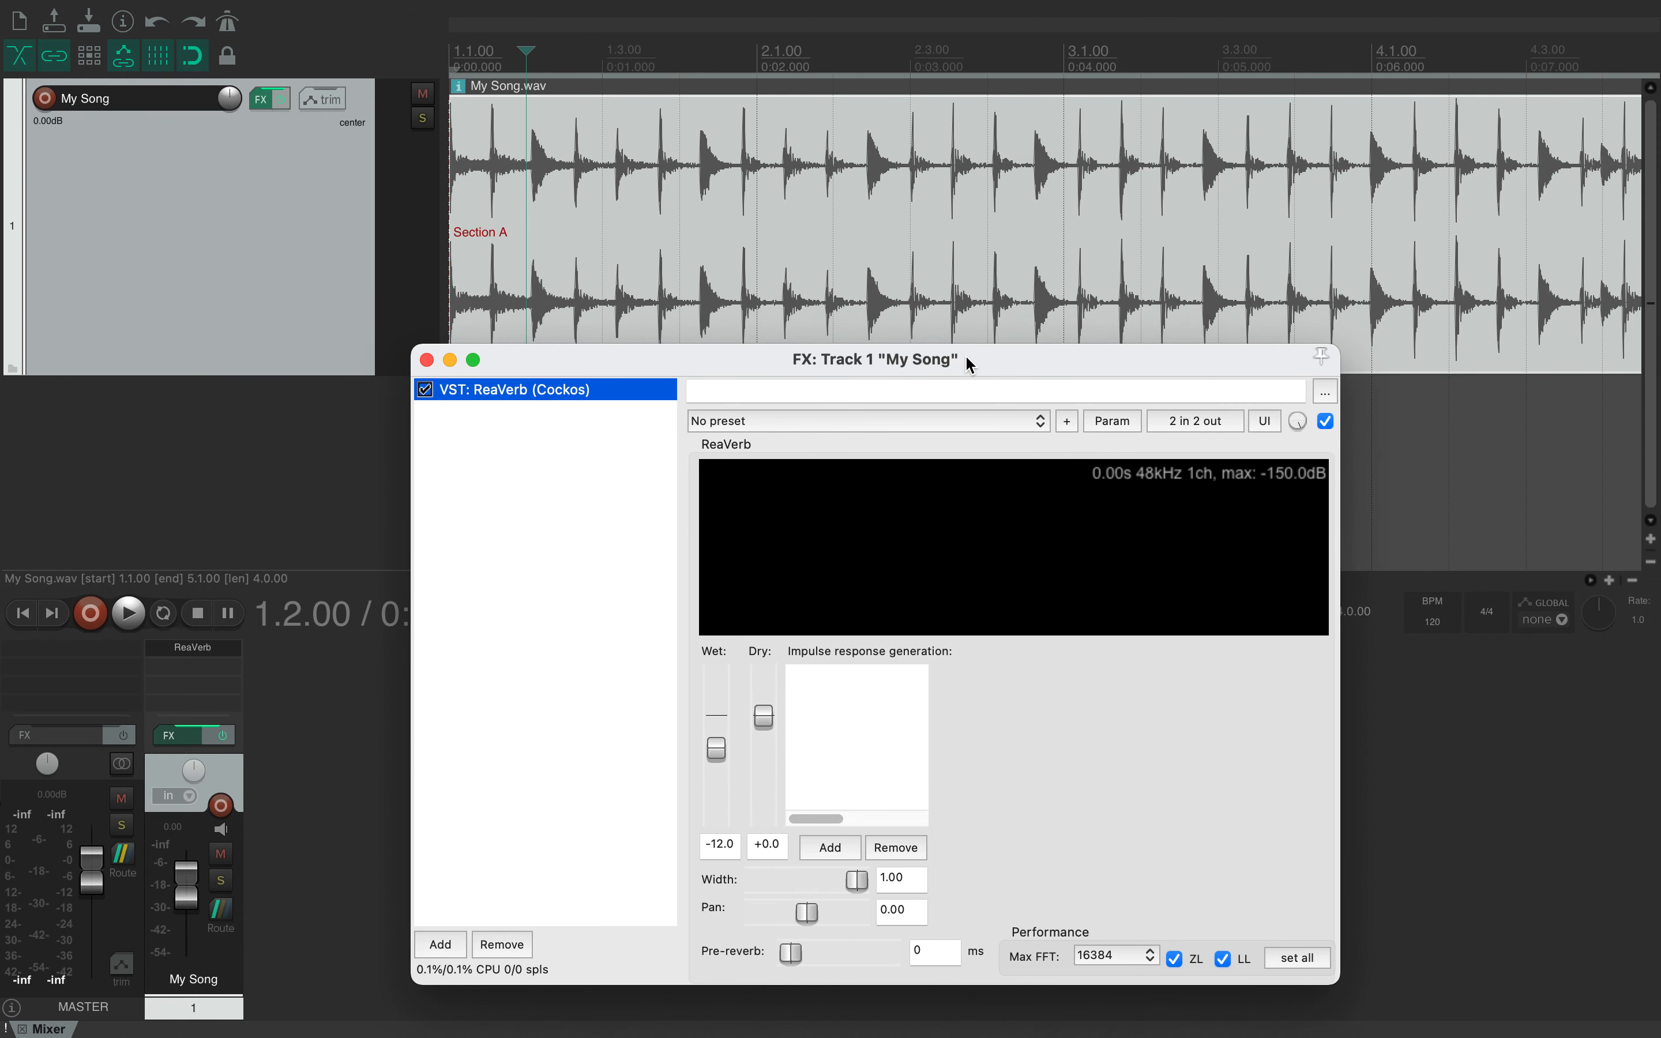
# Look at the available ReaVerb presets and close the list without choosing one
pyautogui.click(1028, 422)
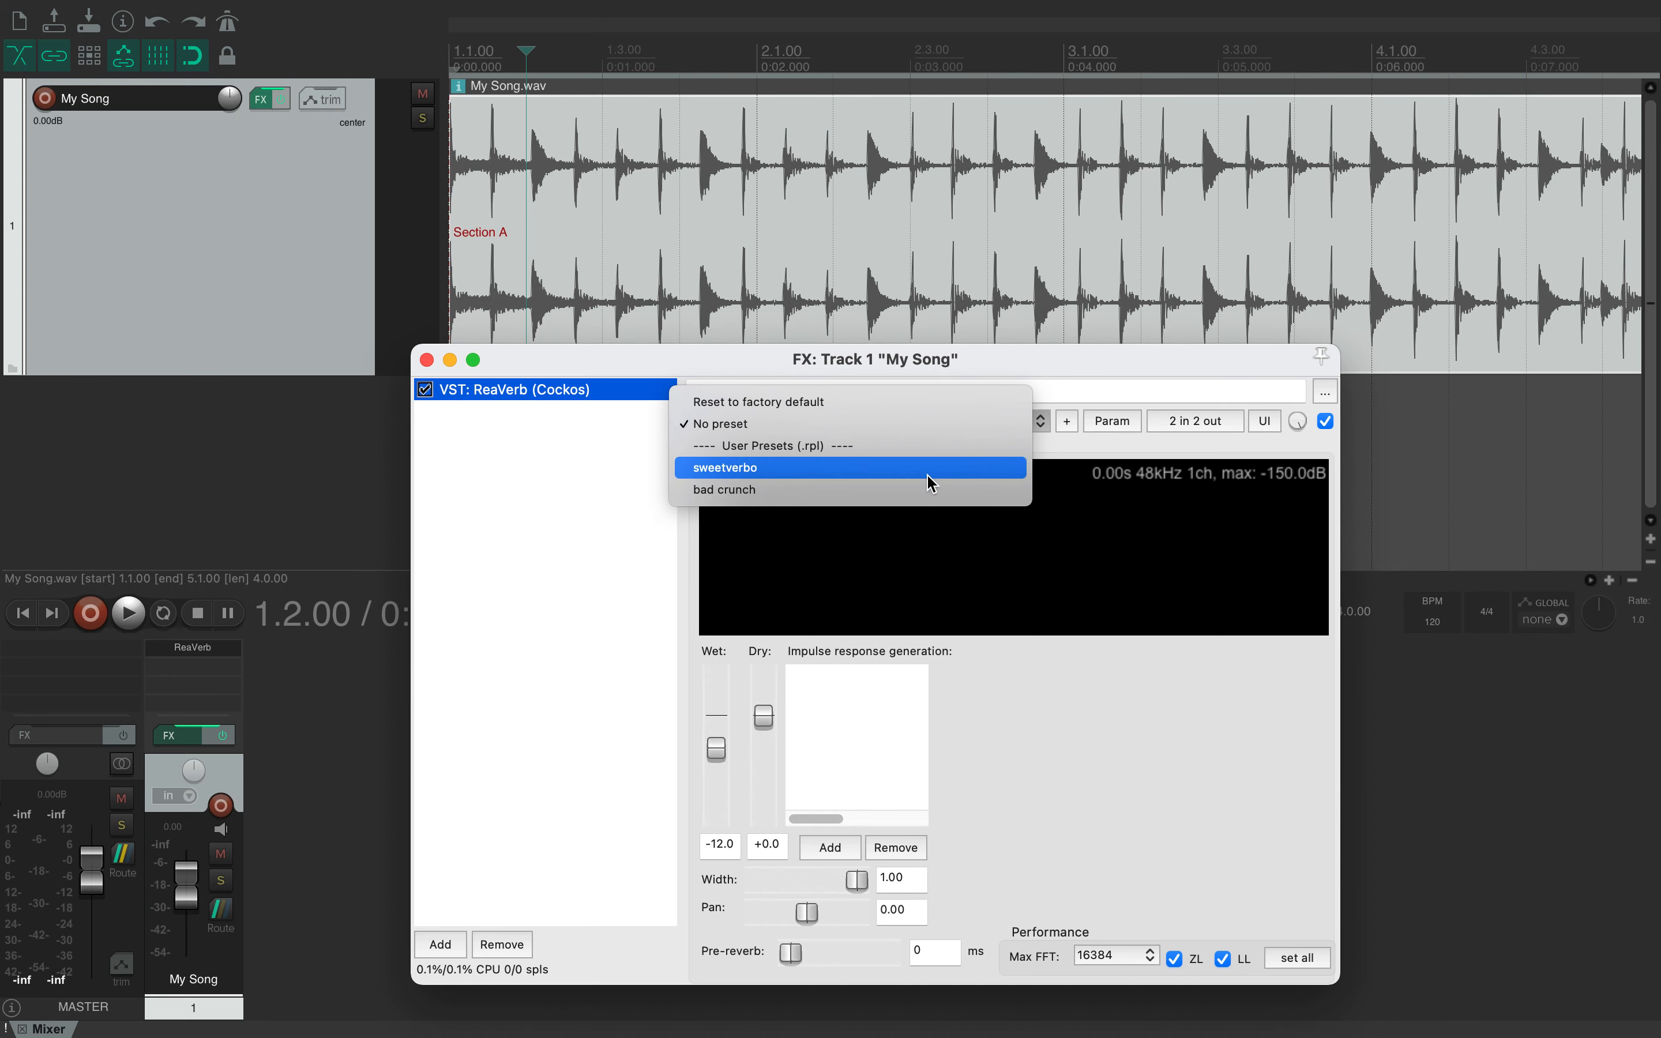
pyautogui.click(426, 575)
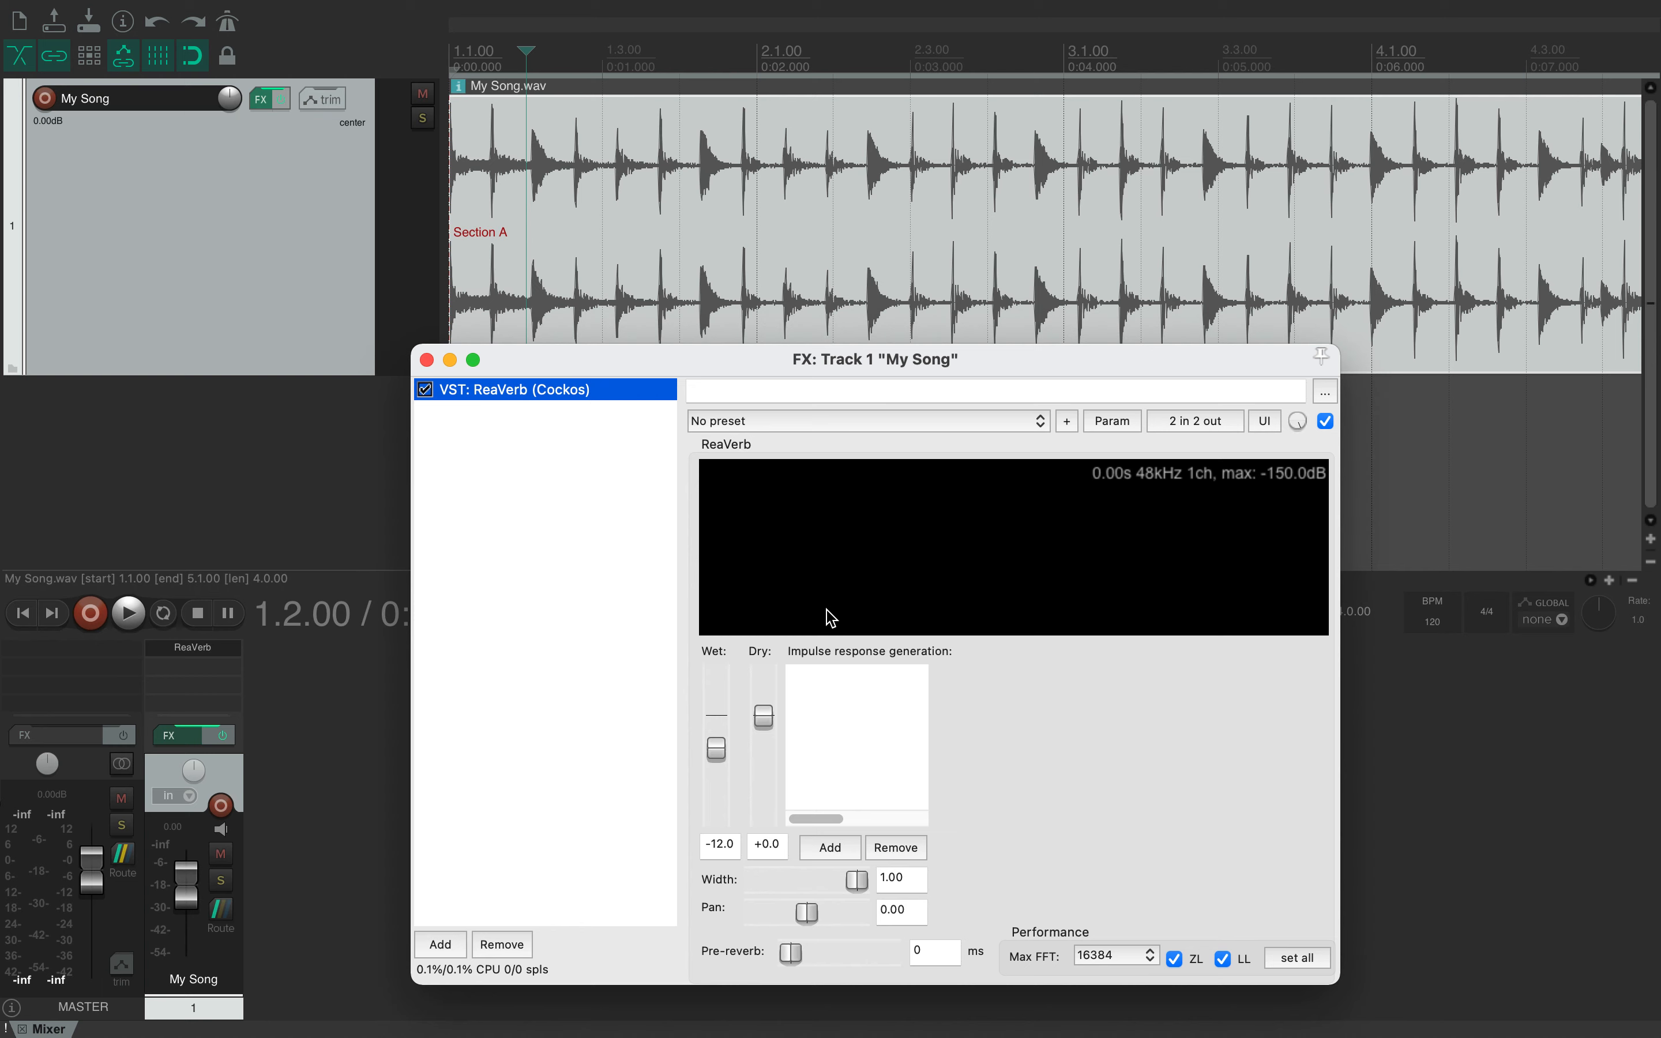
# Play the song with the track's effects bypassed and re-enabled to compare, lowering the system volume and closing the FX window
pyautogui.click(282, 100)
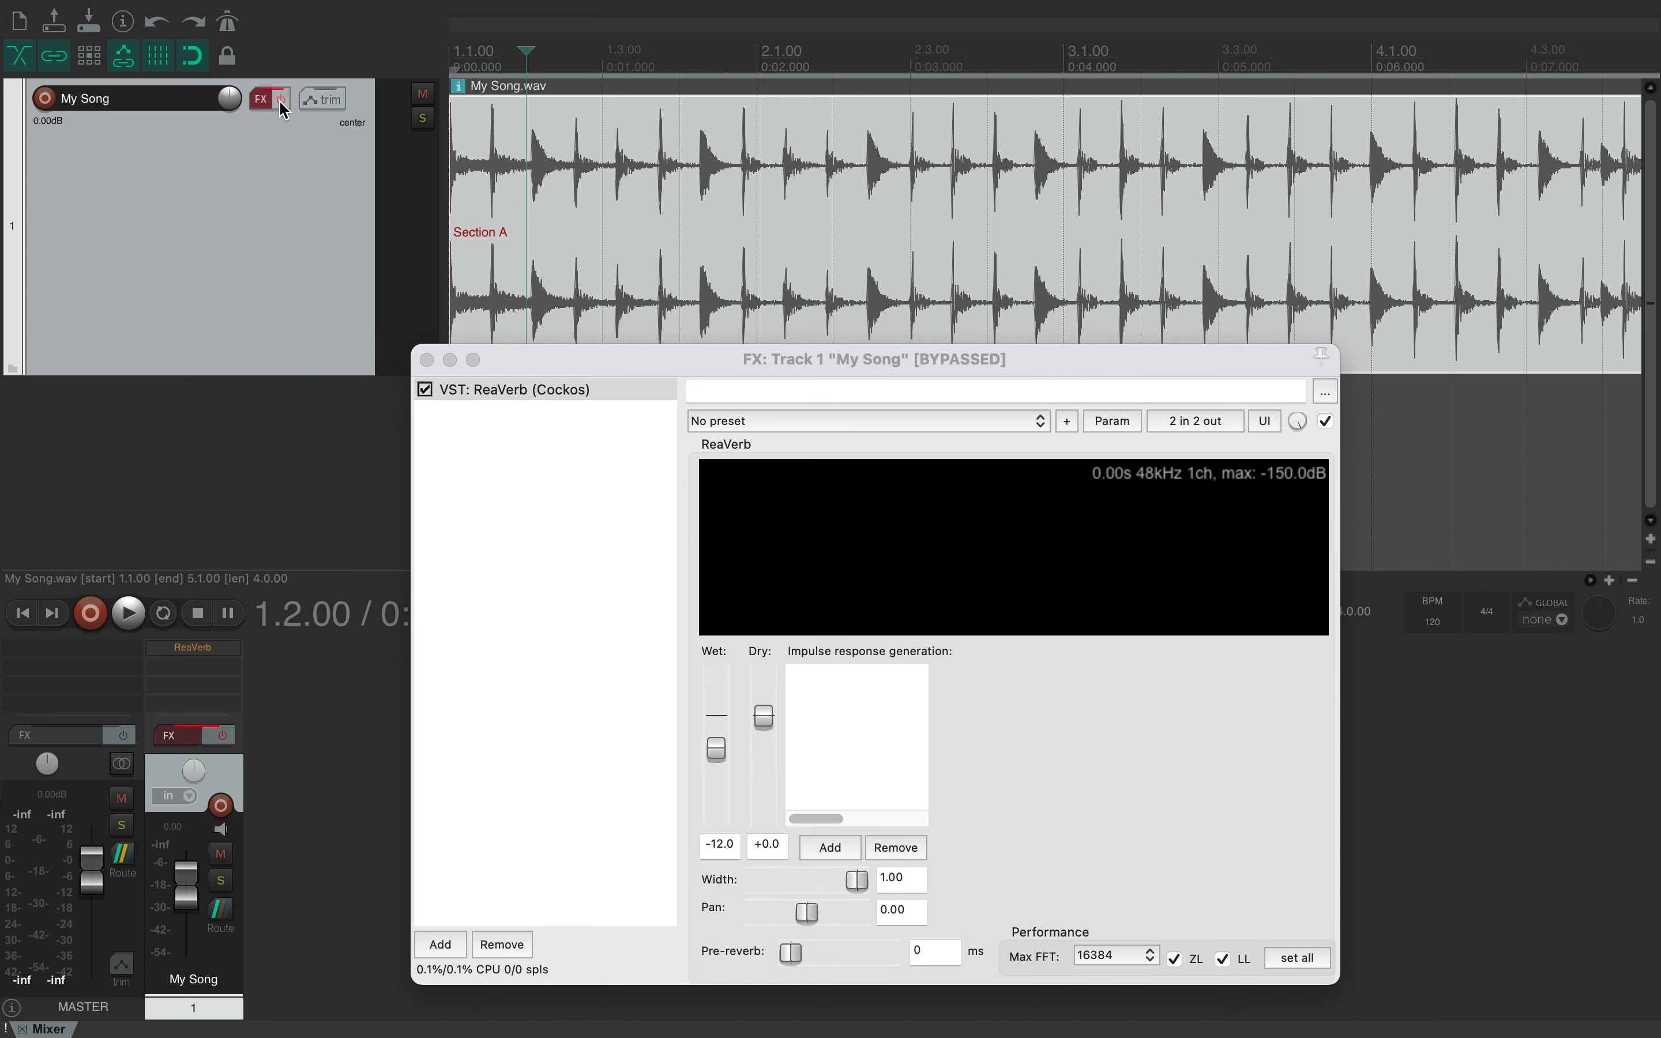
pyautogui.press('space')
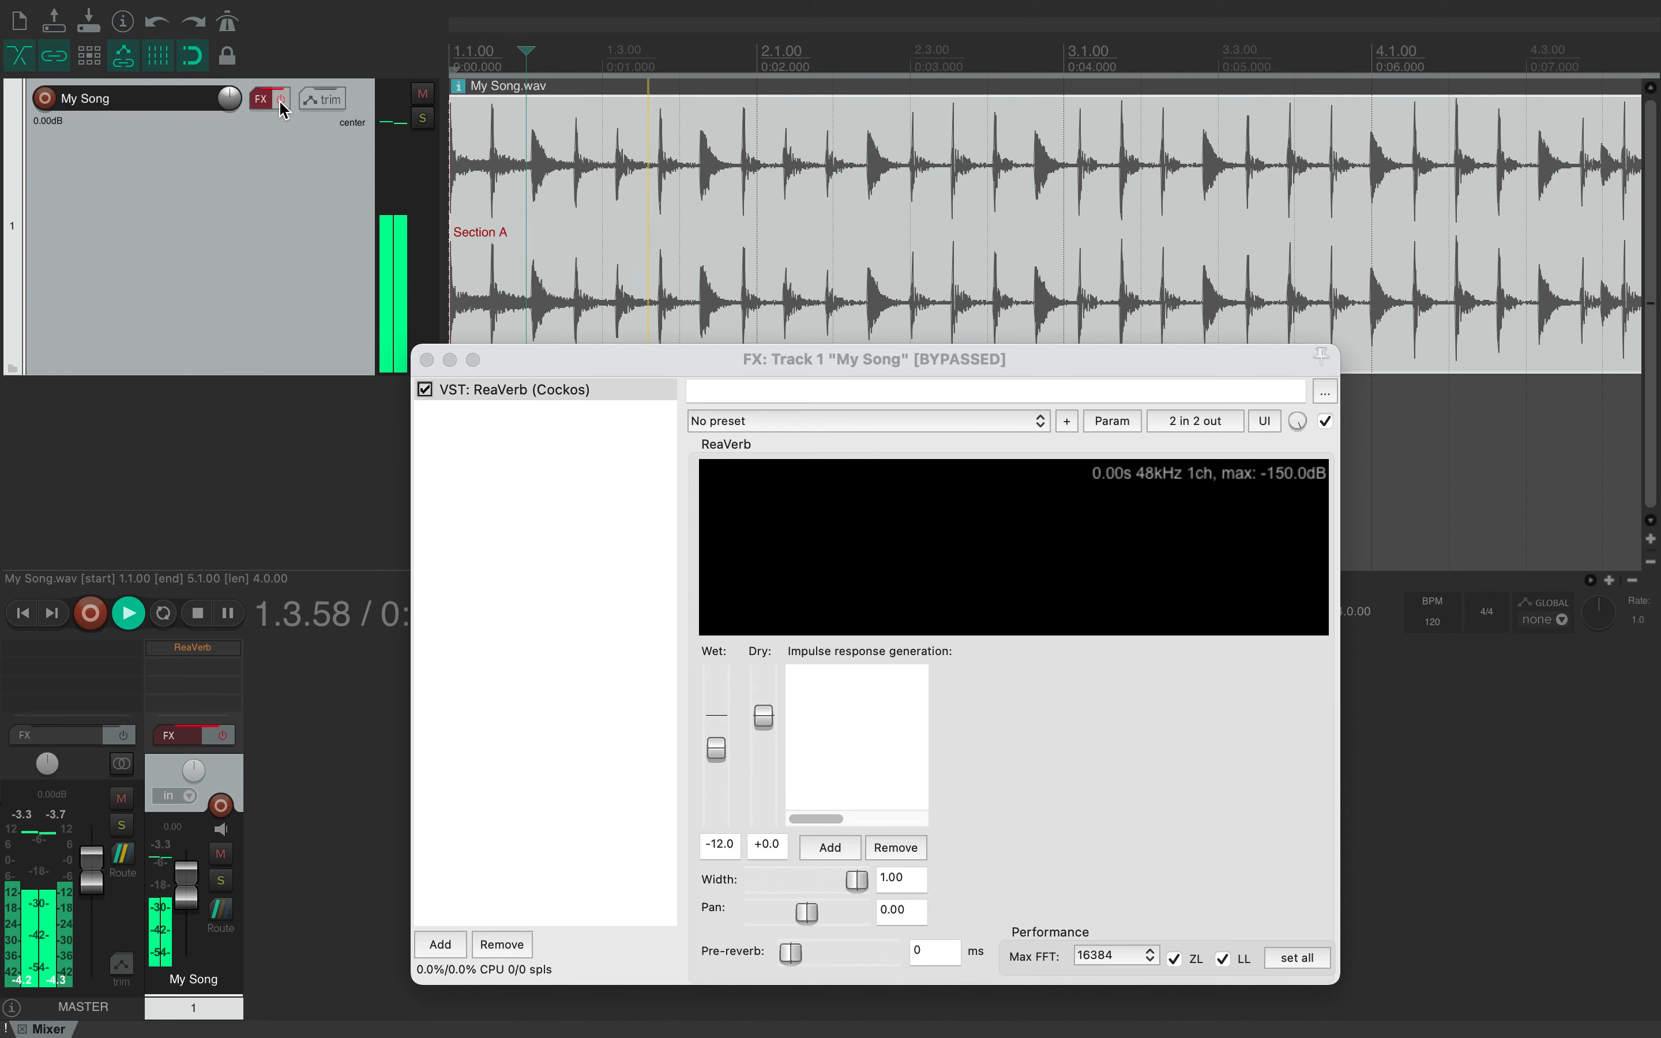
pyautogui.press('XF86AudioLowerVolume')
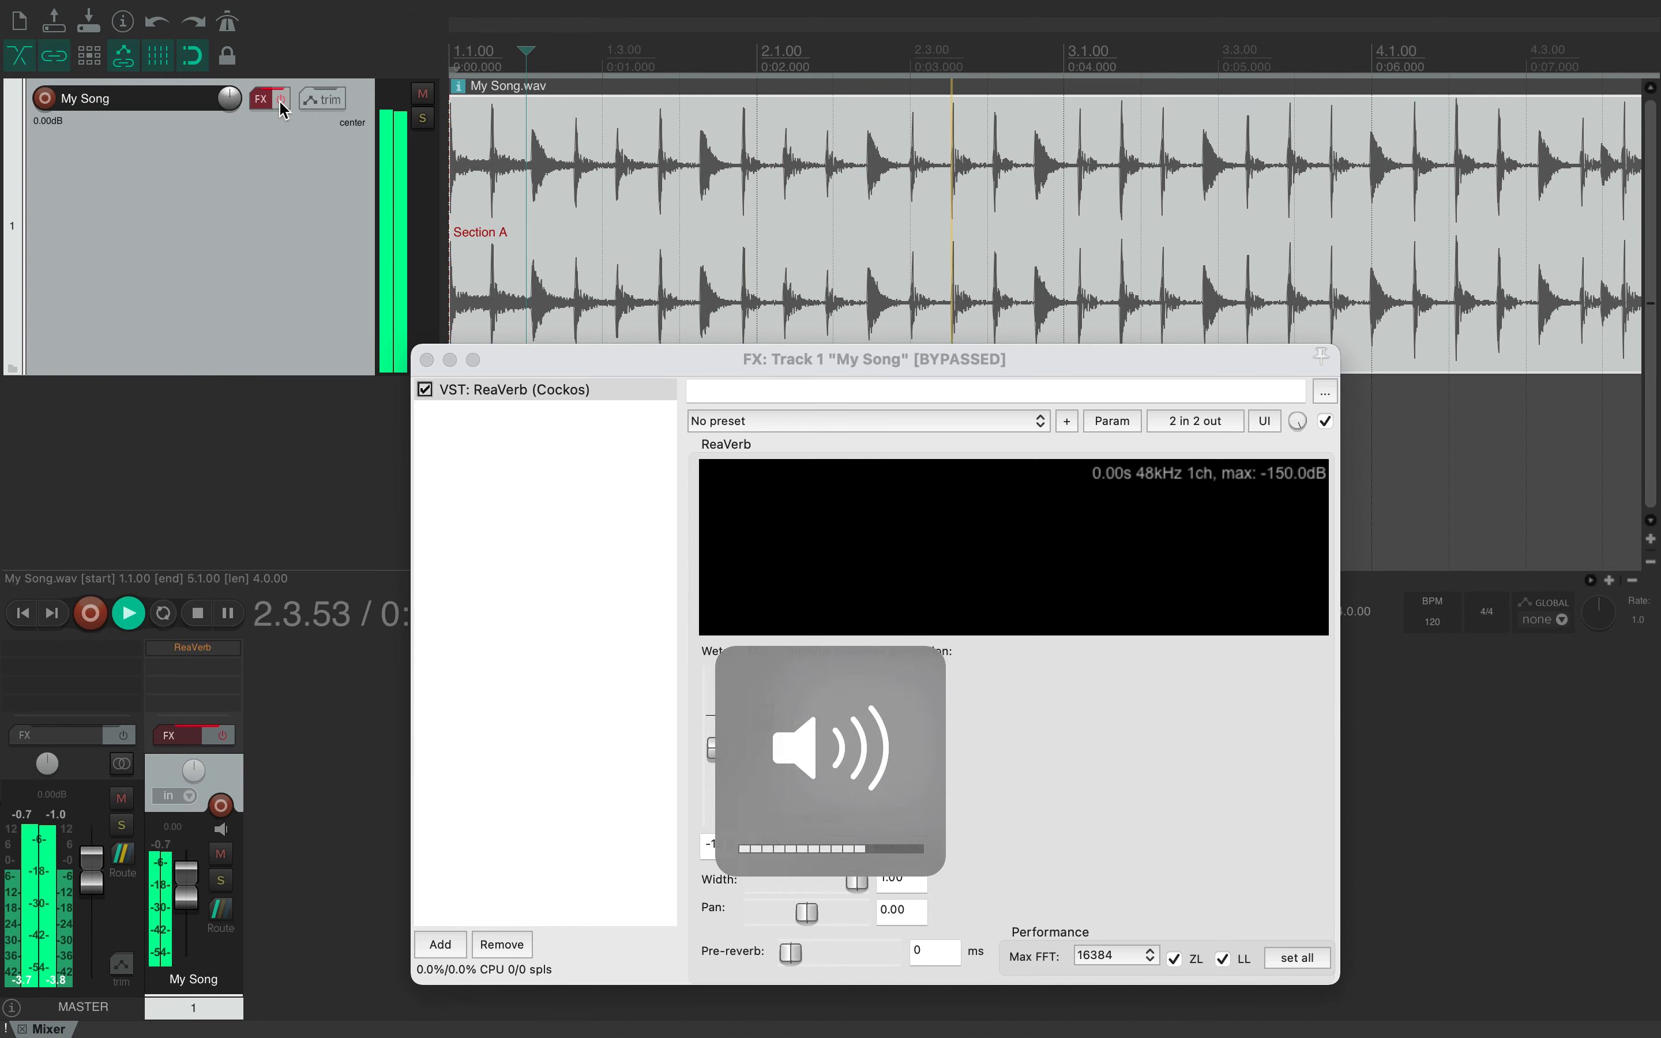
pyautogui.click(260, 100)
pyautogui.click(282, 100)
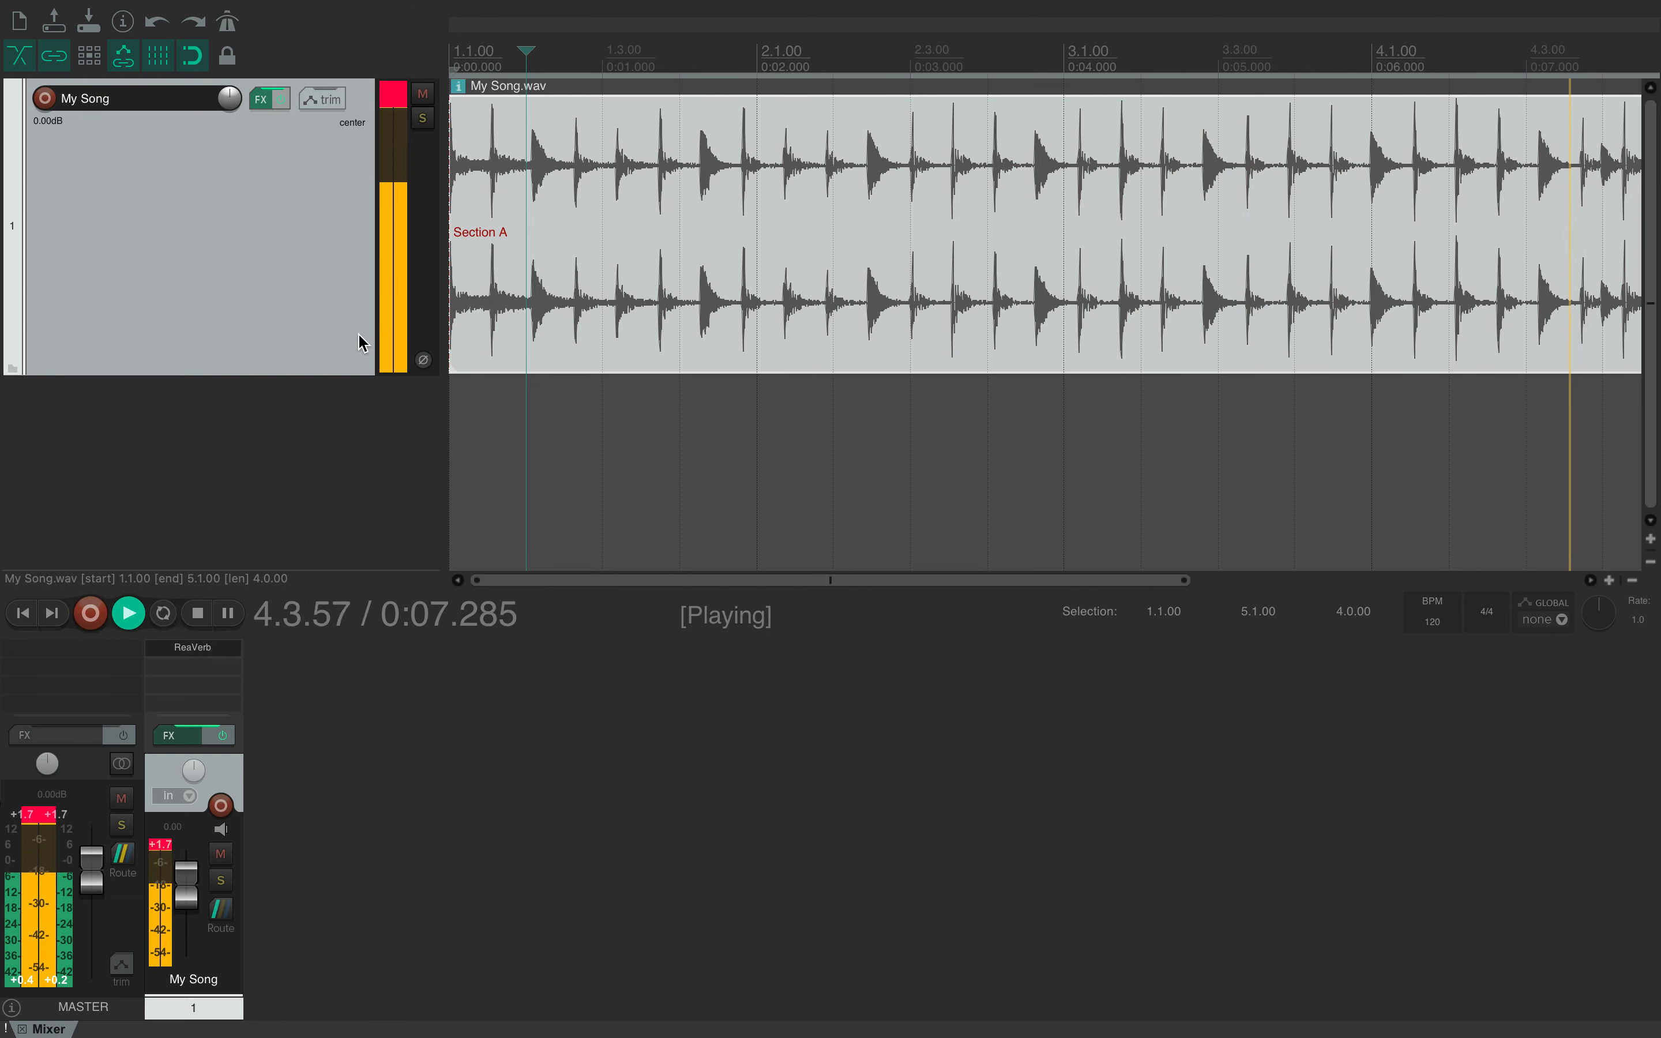
pyautogui.press('space')
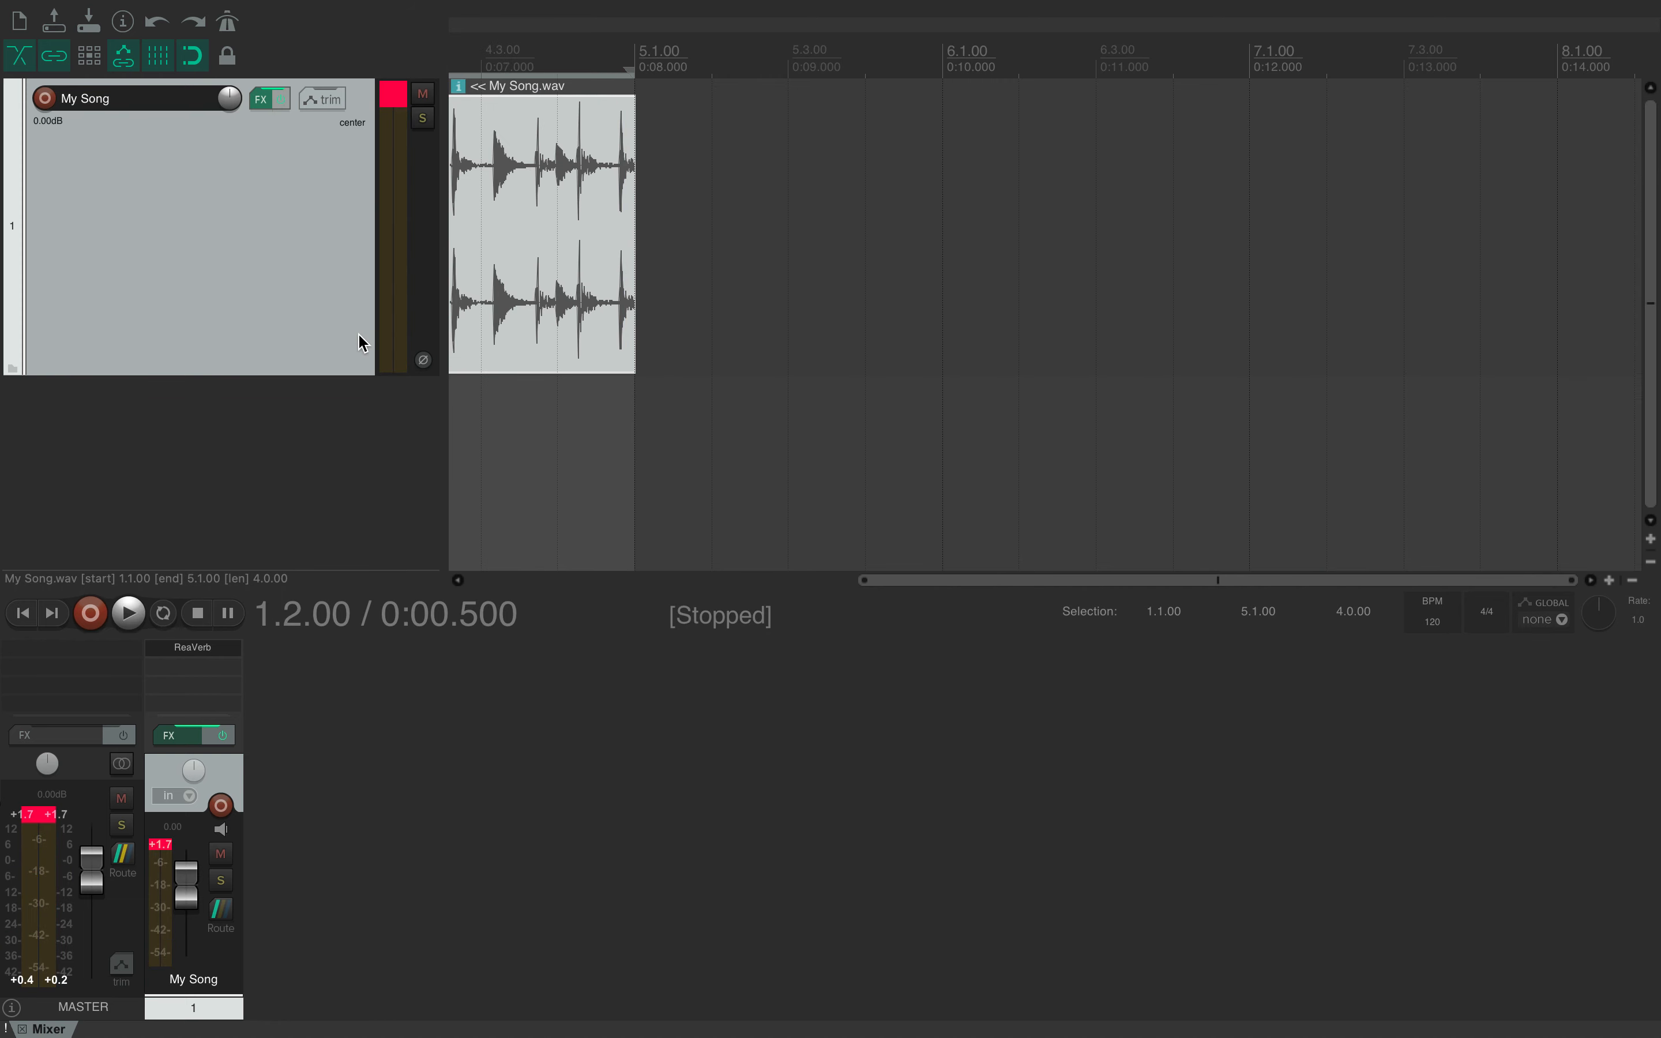
pyautogui.press('space')
pyautogui.press('space')
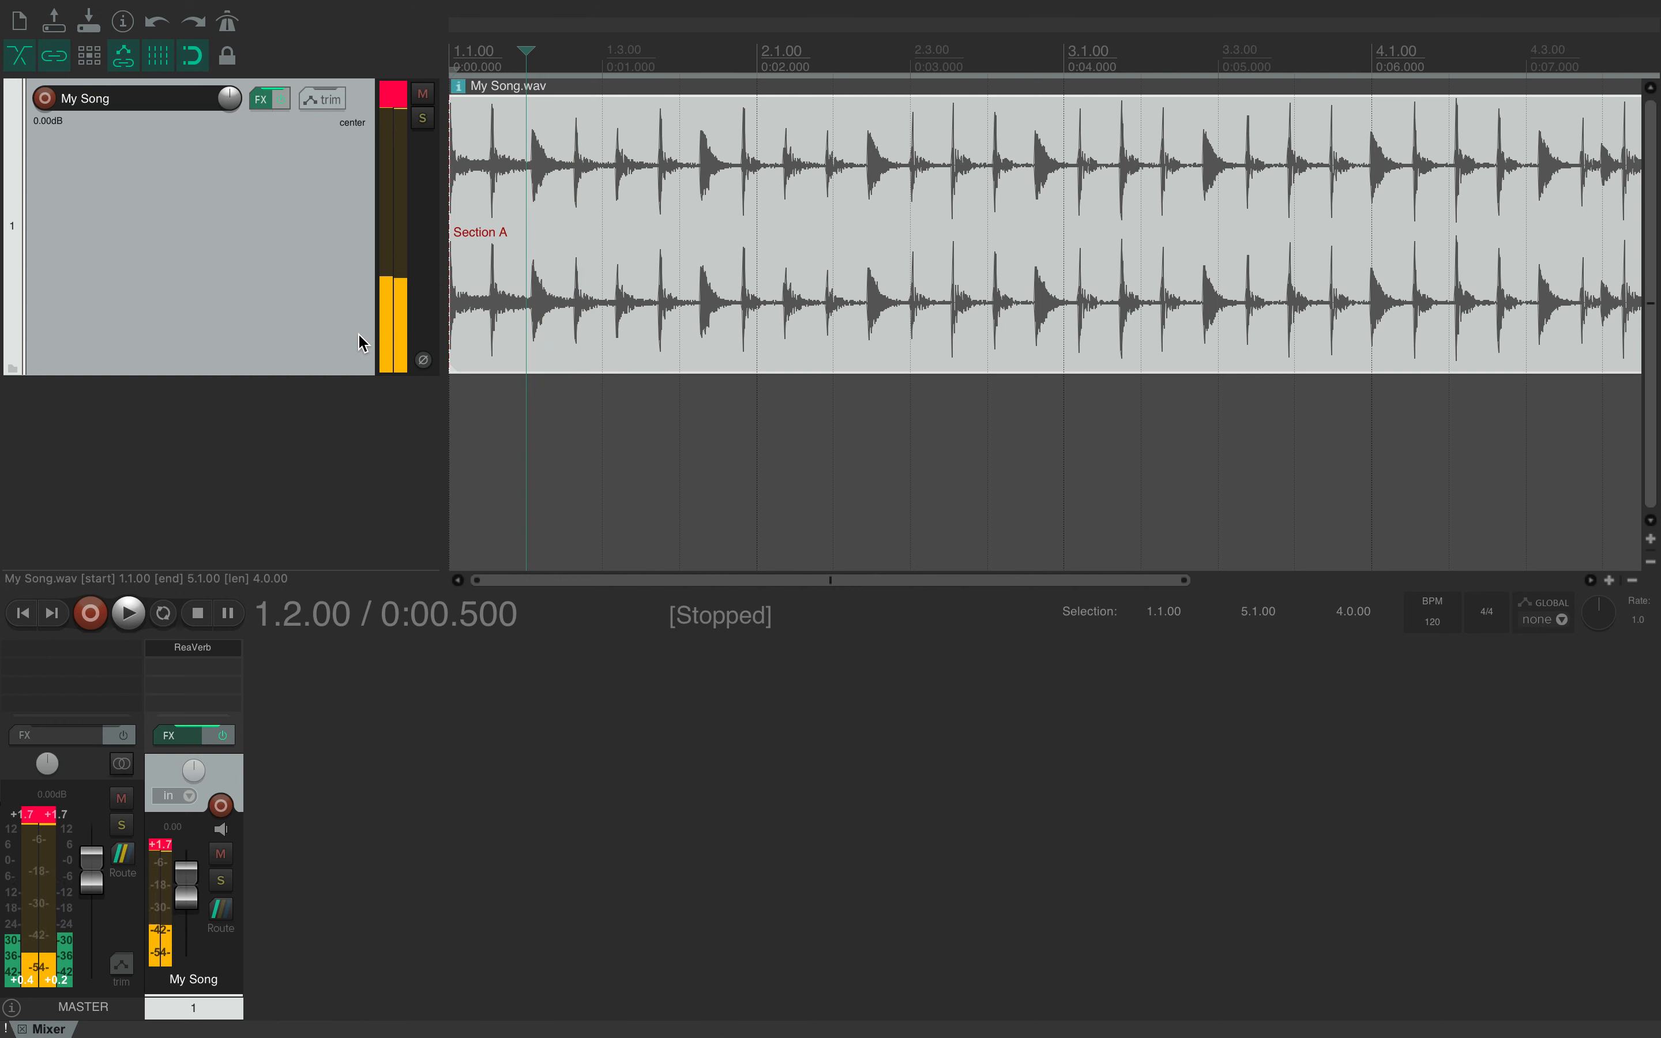
# Turn on repeat, reopen the My Song track's FX window and start looped playback
pyautogui.click(166, 616)
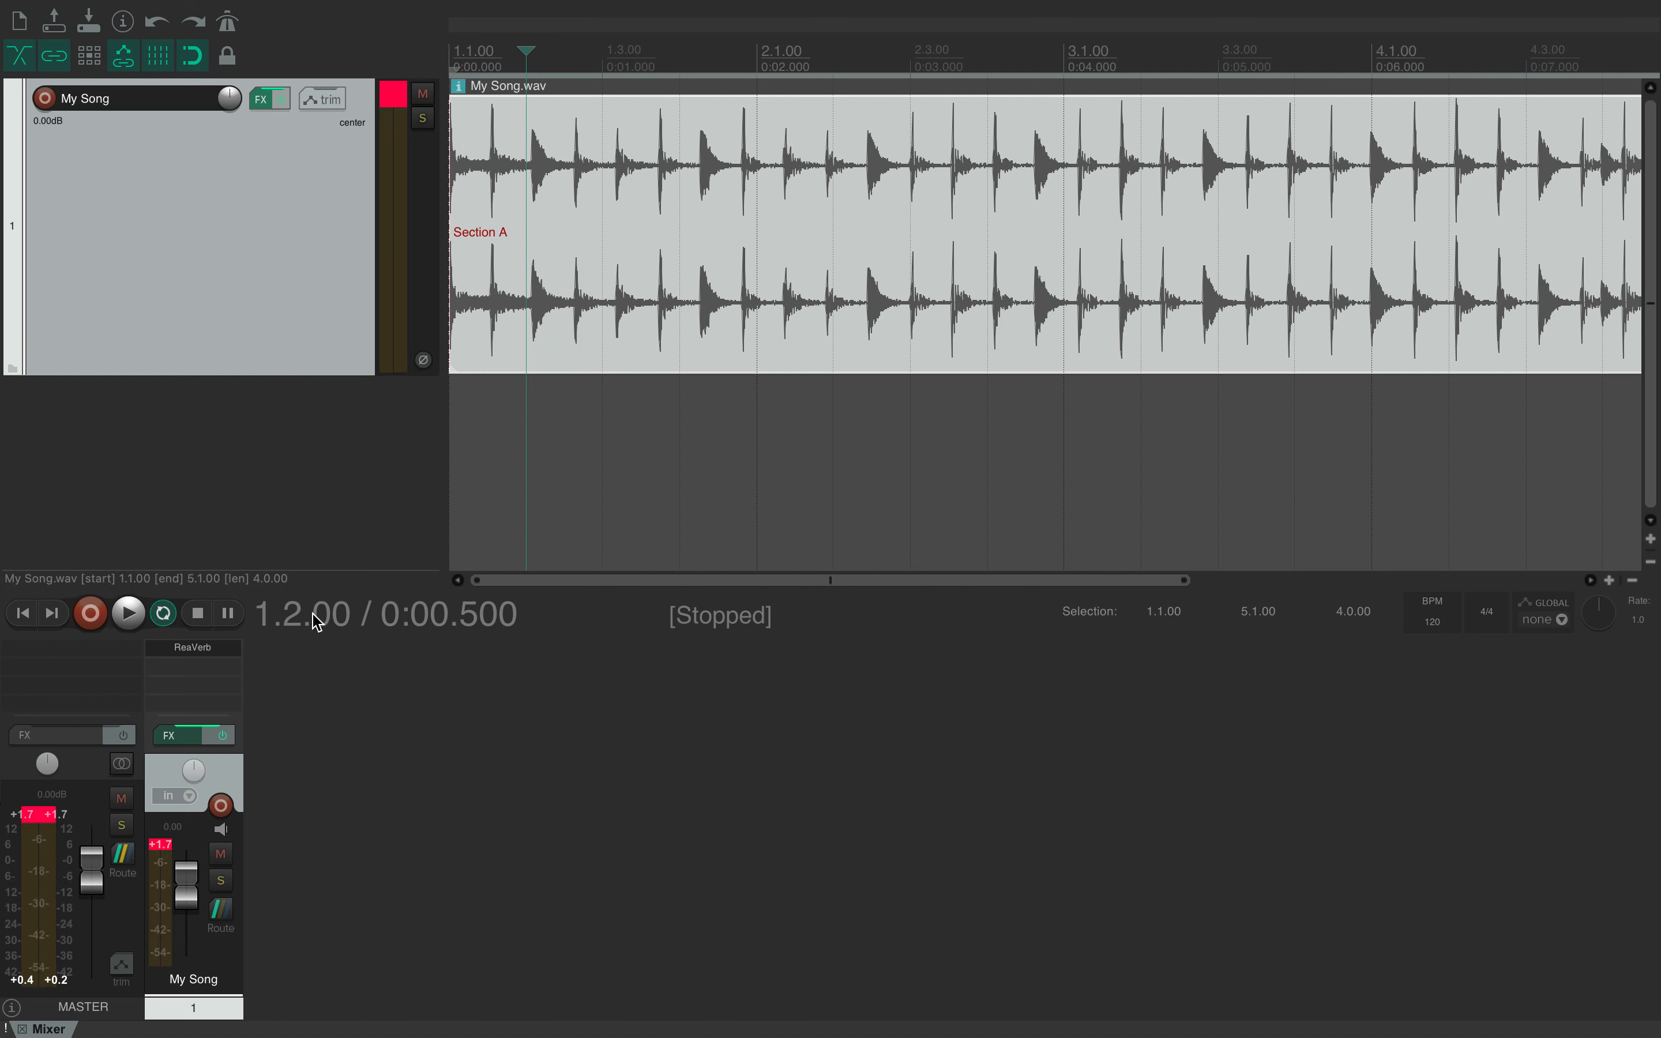
pyautogui.click(268, 103)
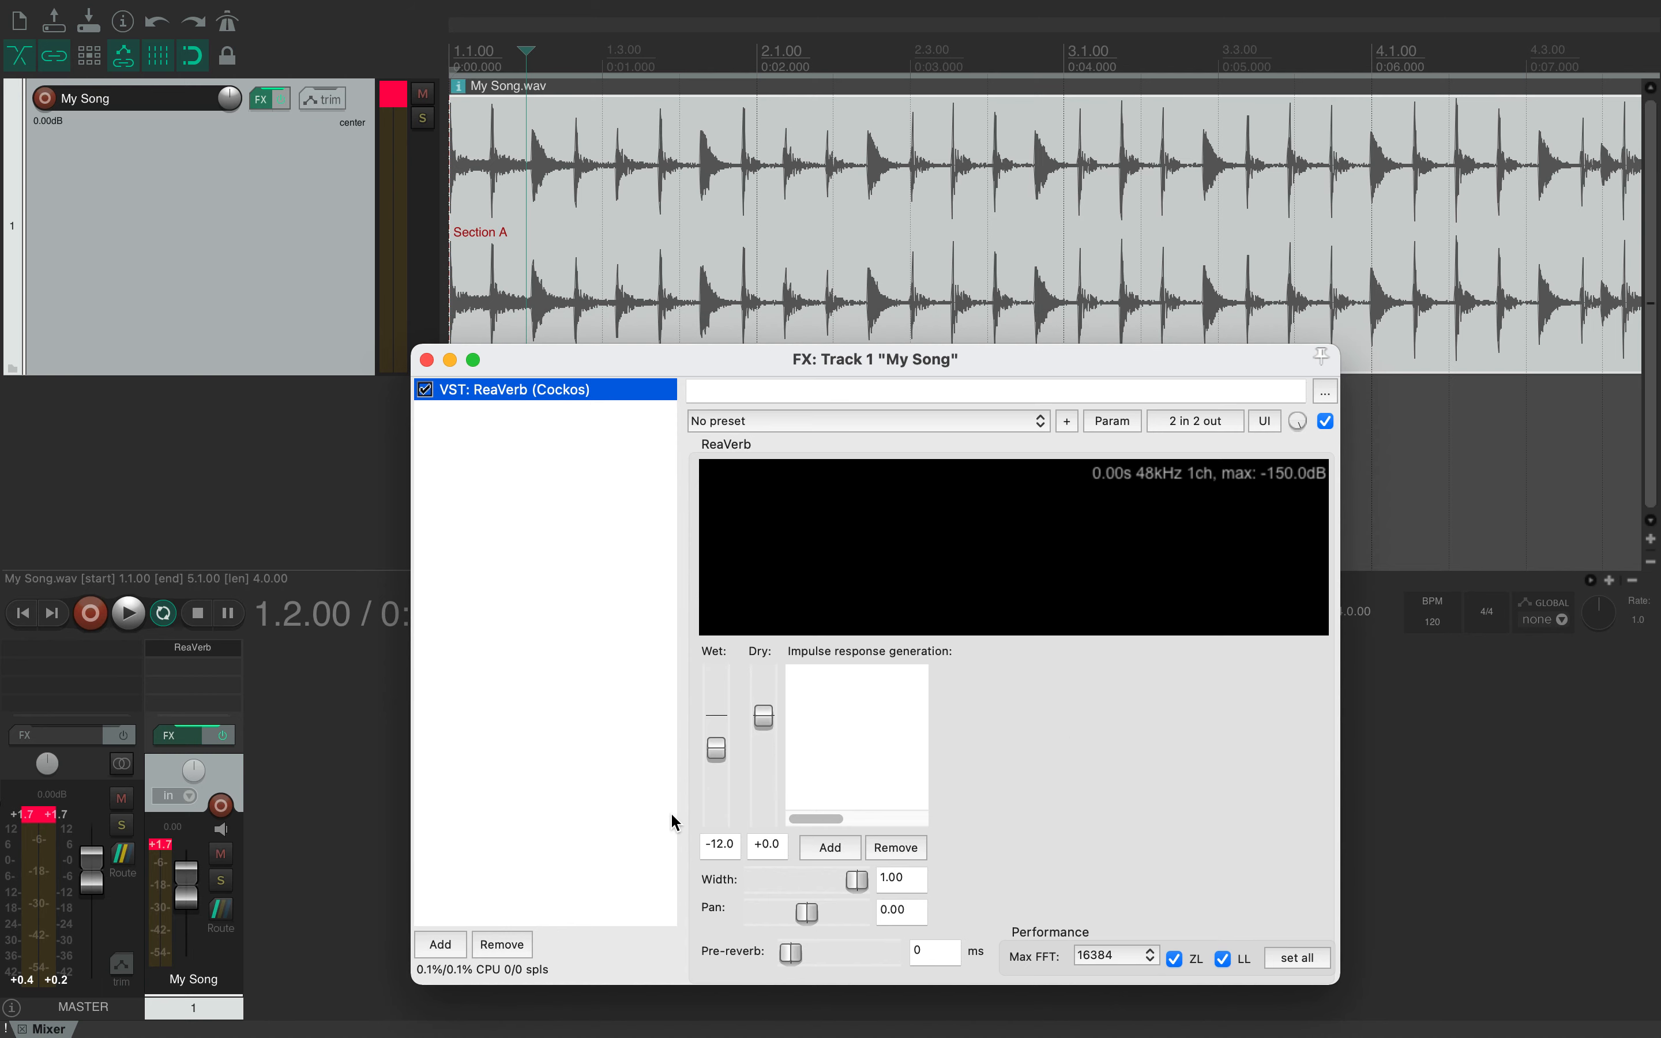
pyautogui.press('space')
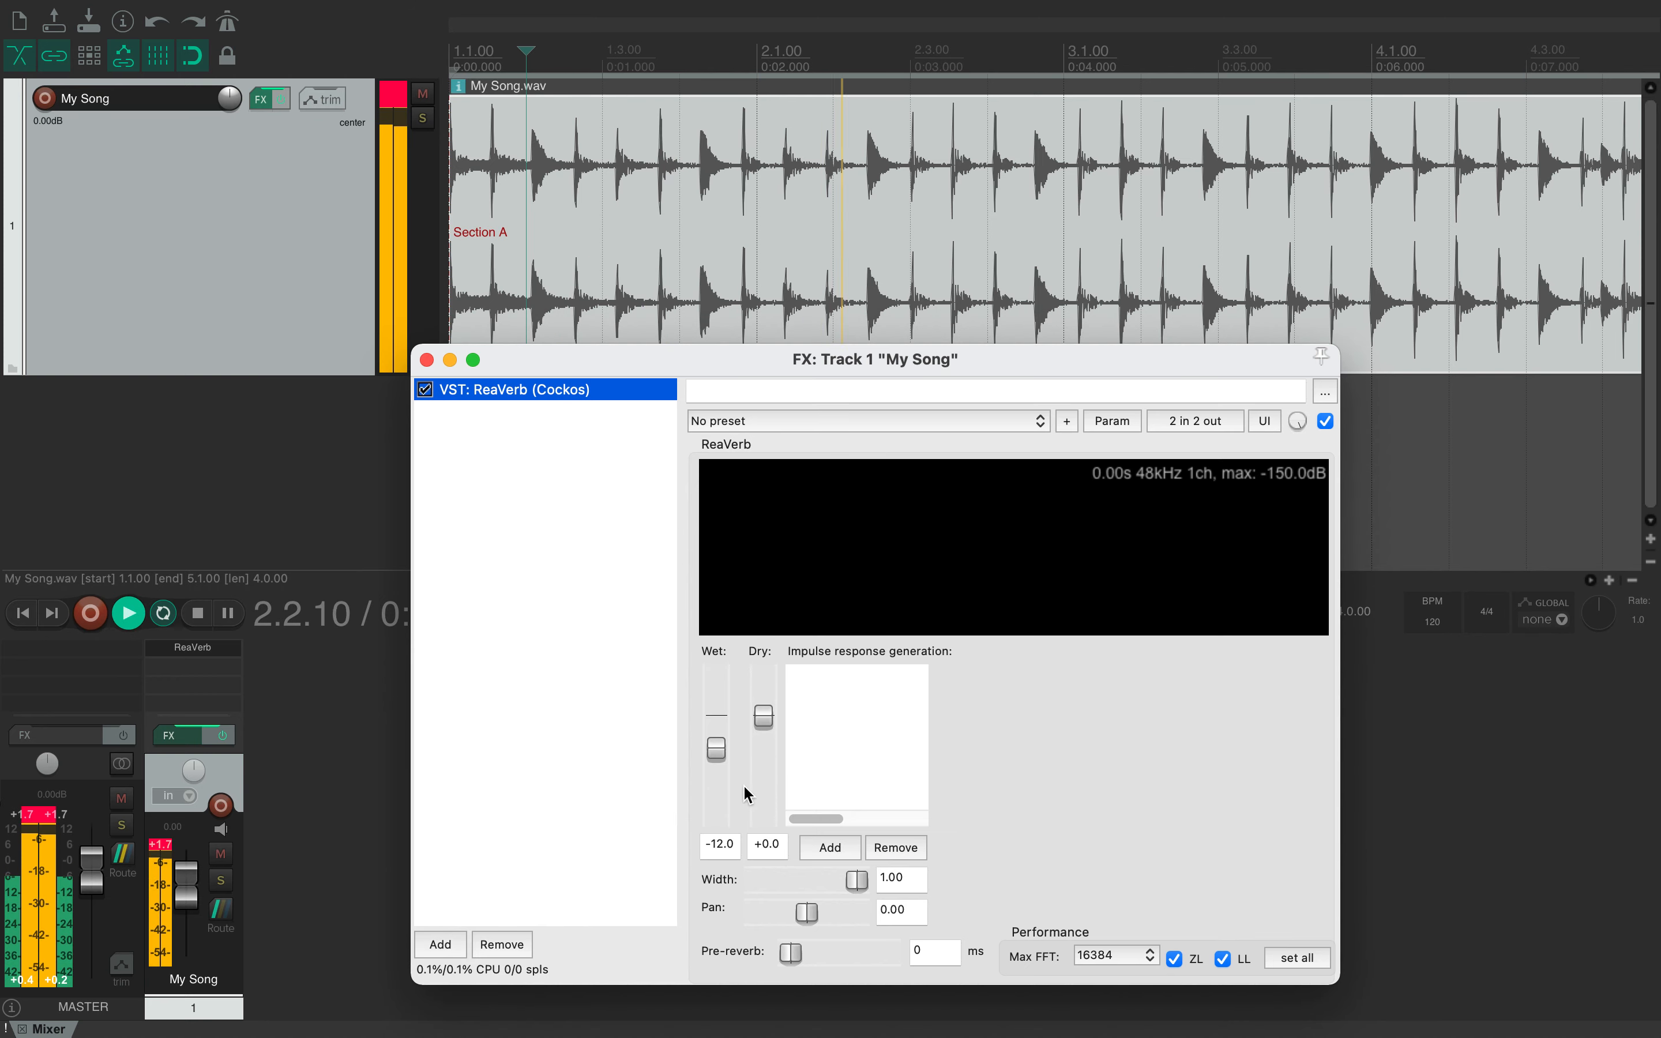
# Set ReaVerb's wet level to -inf and dry level to -16.1, and clear the track's clip indicator
pyautogui.moveTo(715, 750); pyautogui.dragTo(715, 854)
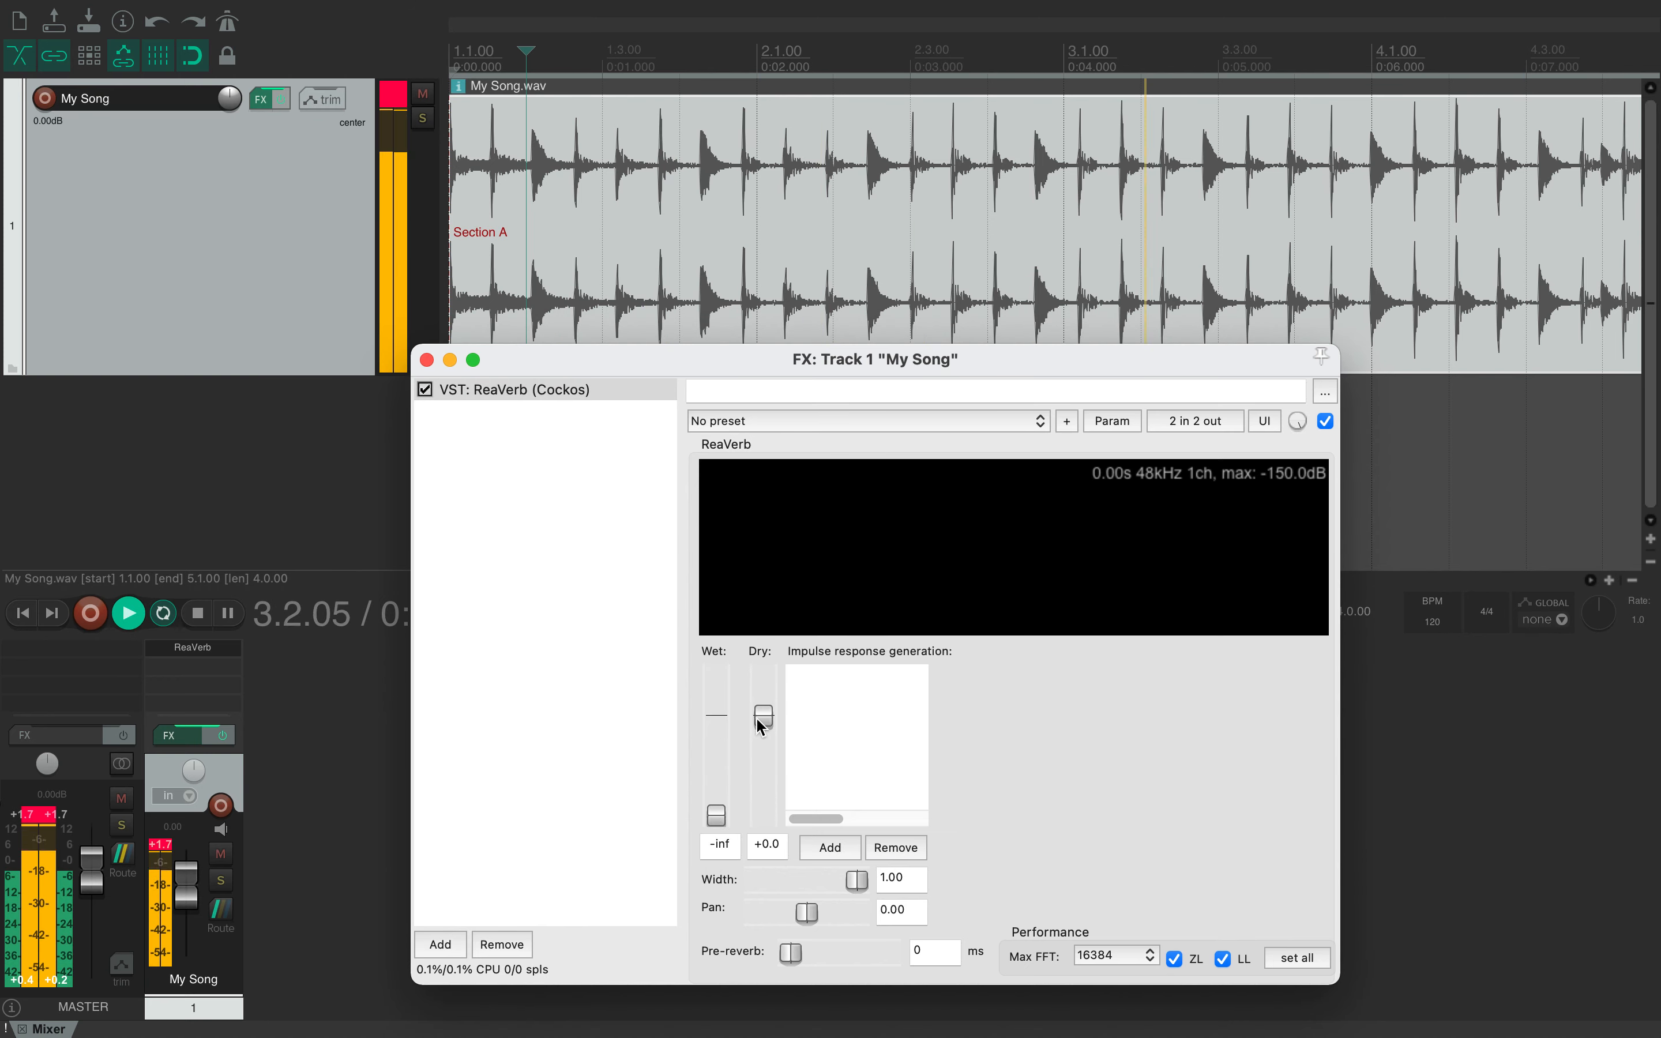
pyautogui.moveTo(761, 717); pyautogui.dragTo(762, 757)
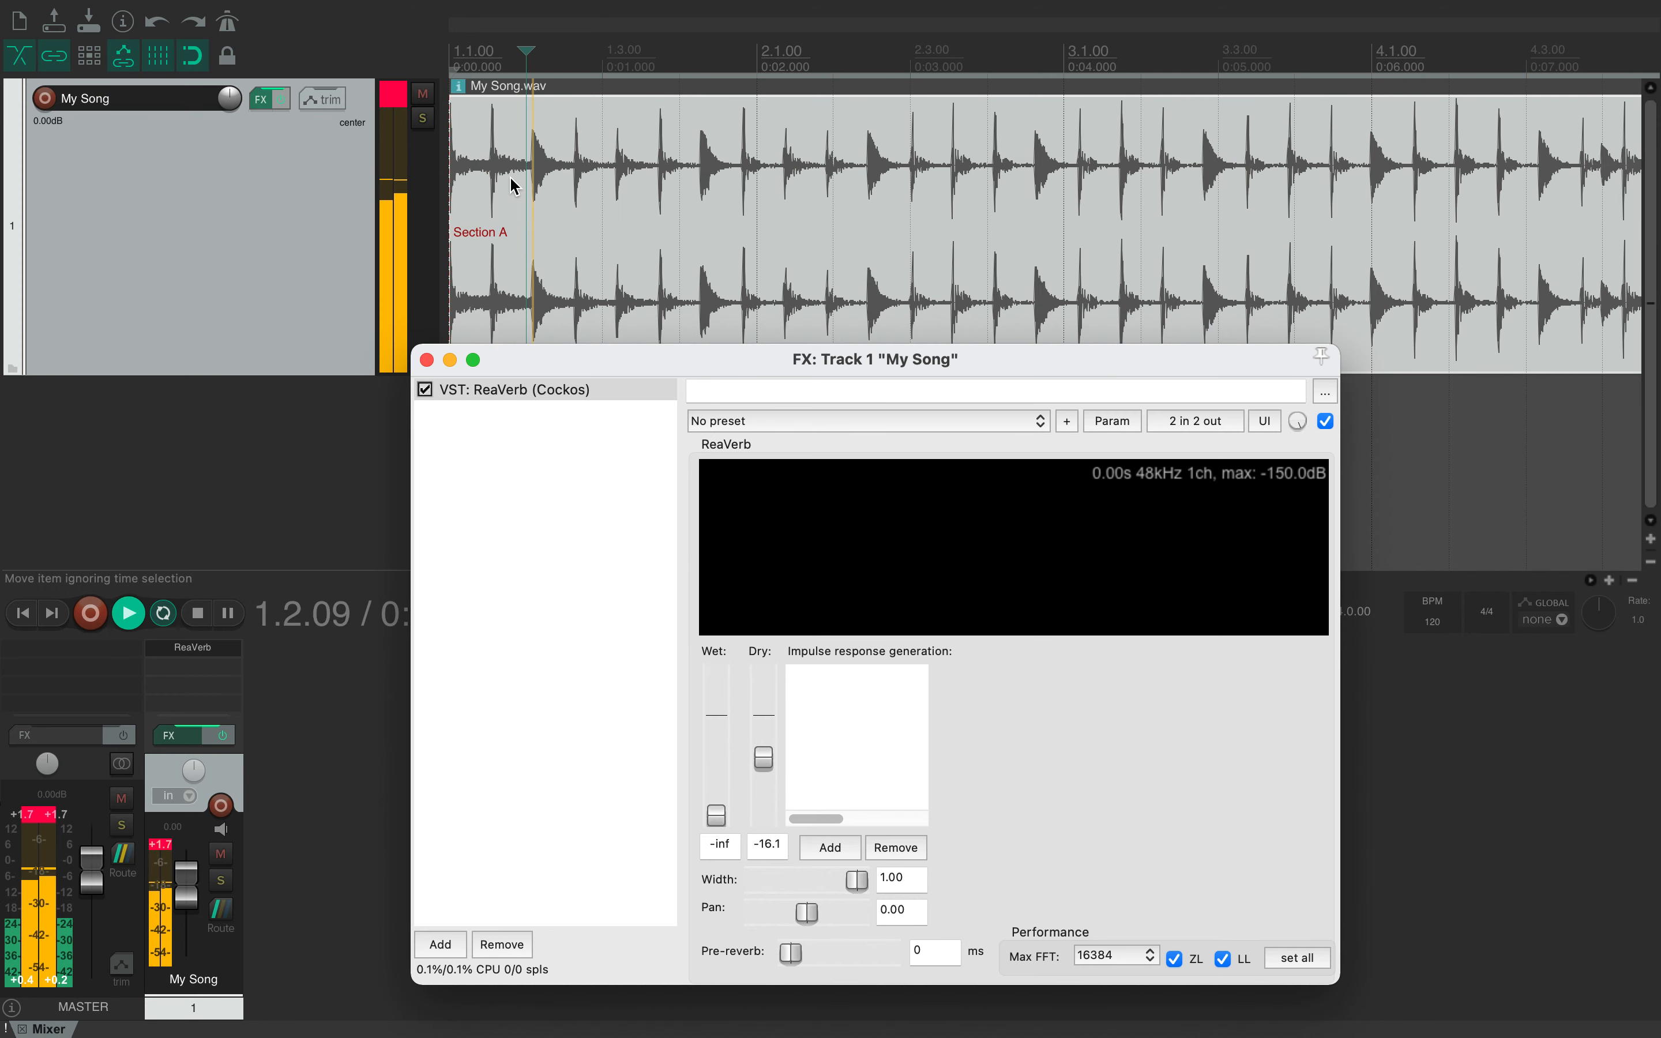
pyautogui.click(395, 97)
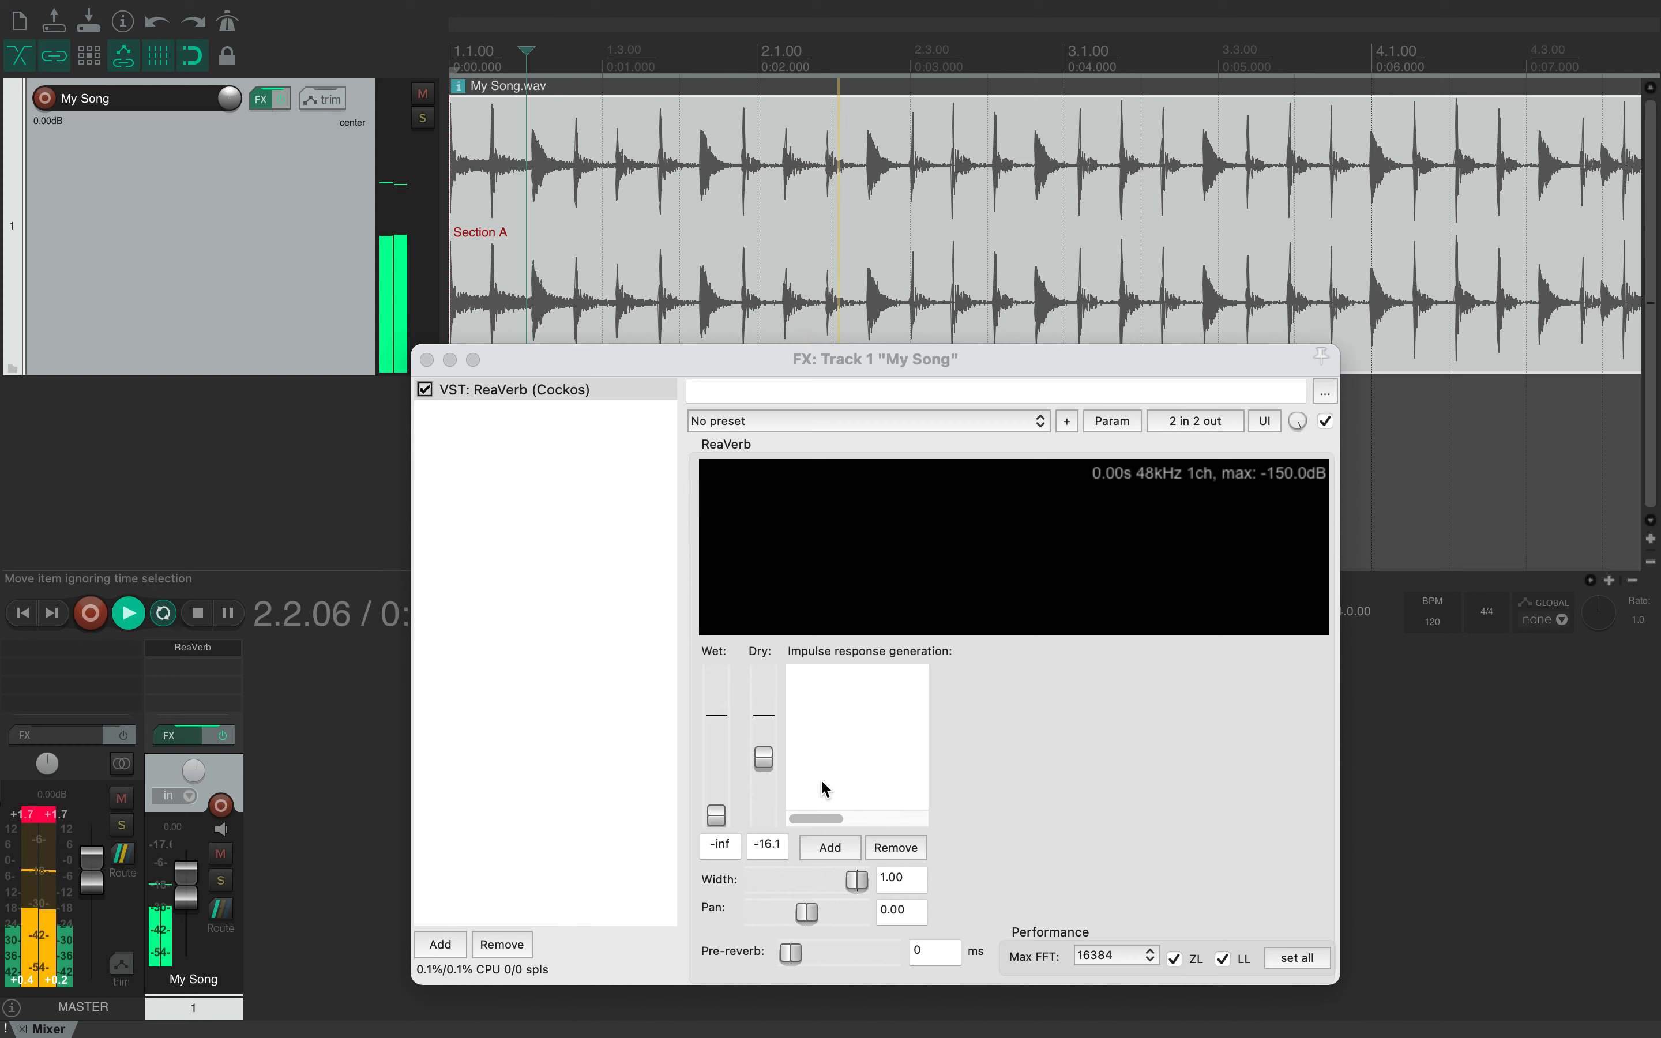
# Set ReaVerb's dry level to -8.8 and load the sweetverbo user preset
pyautogui.moveTo(763, 757); pyautogui.dragTo(769, 748)
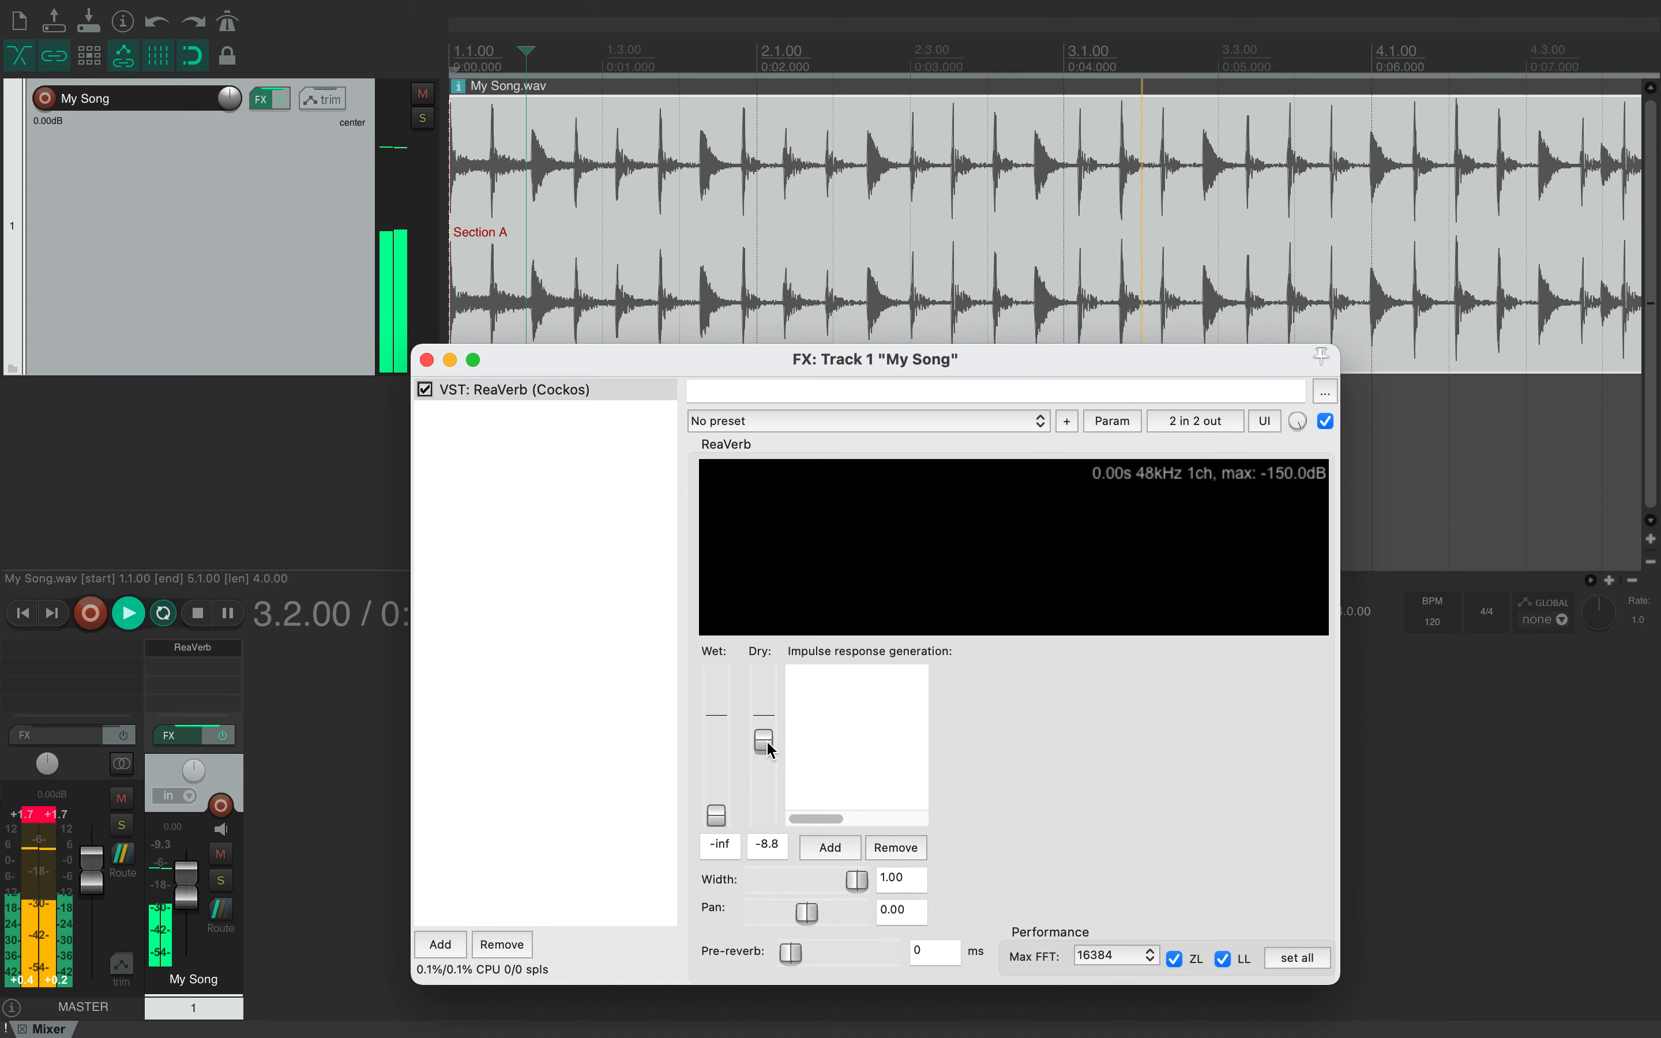
pyautogui.click(916, 422)
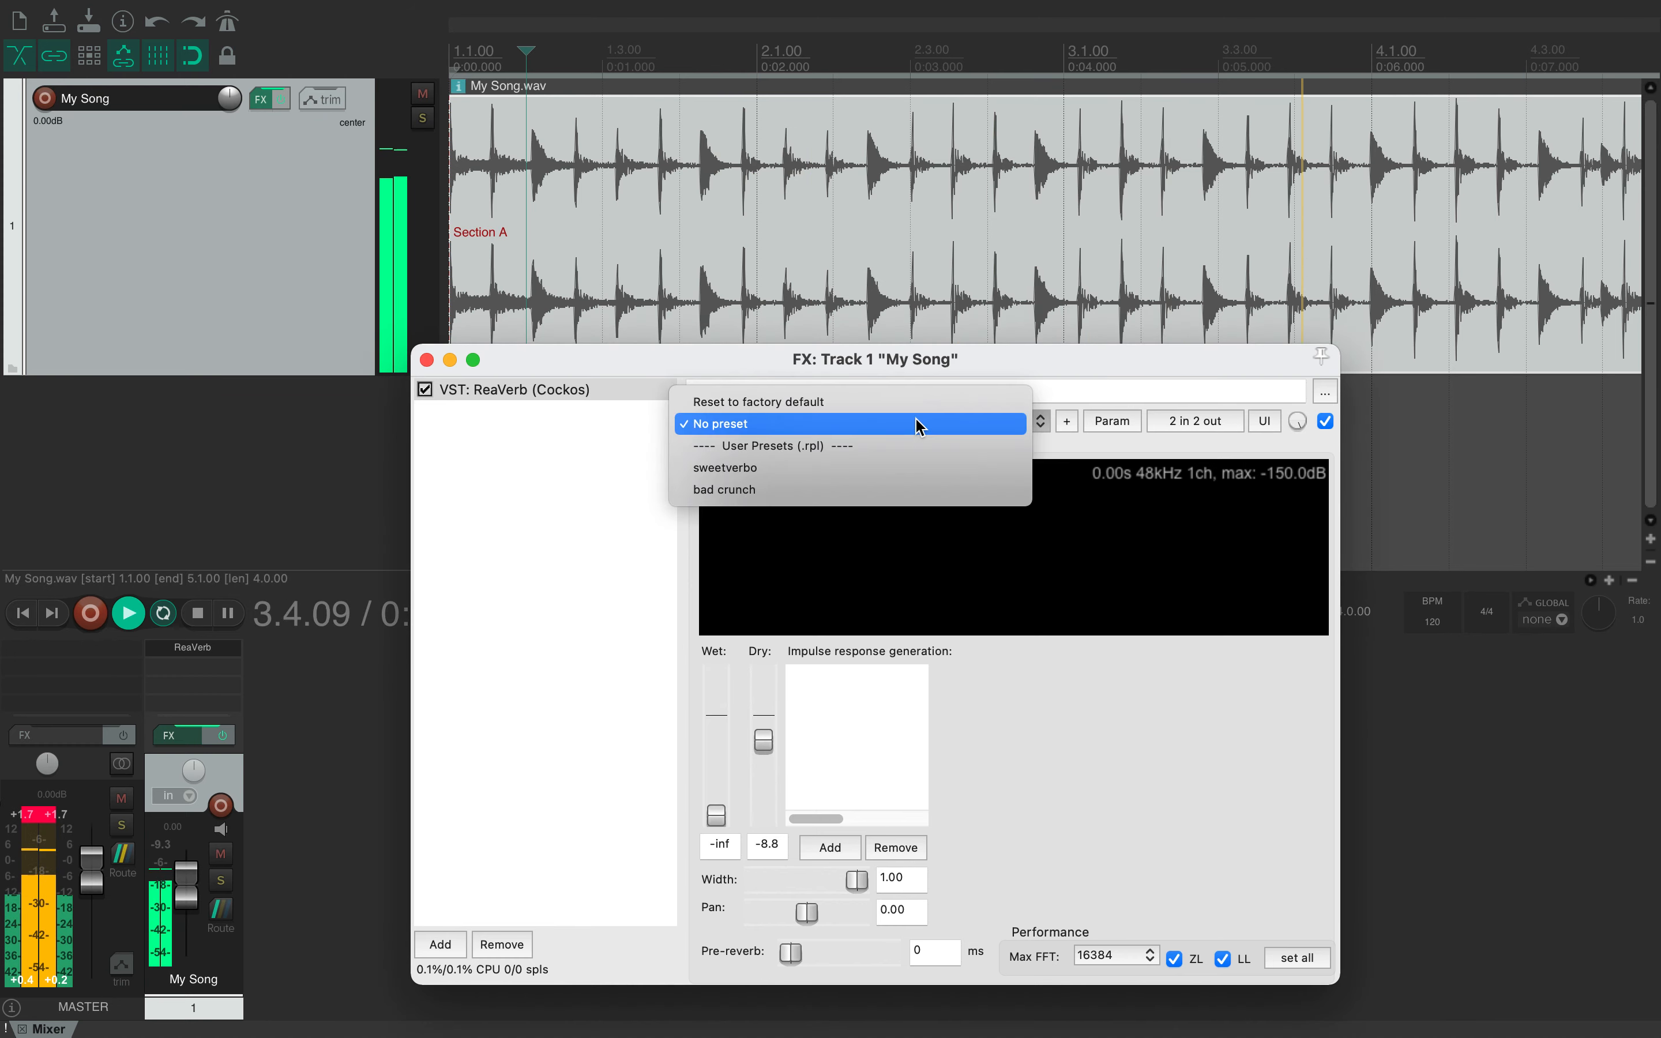
pyautogui.click(900, 467)
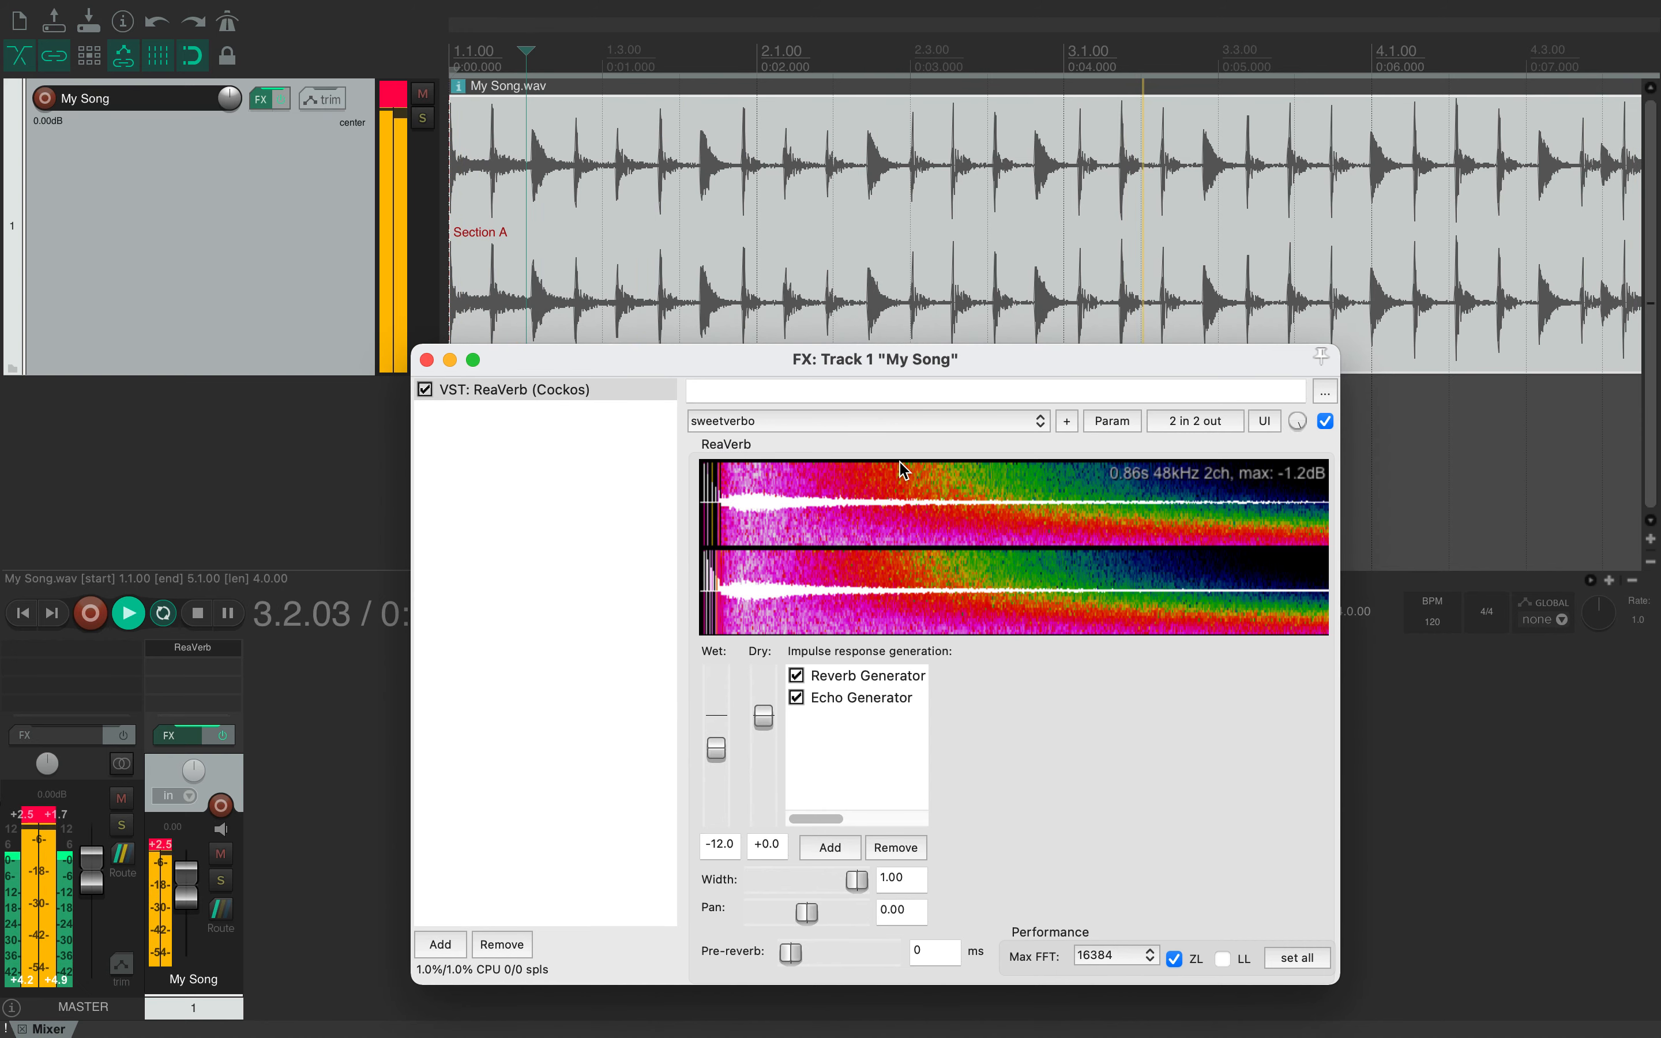
# Set the sweetverbo preset's wet level to -26.6 and dry level to -7.5, clearing the track's clip indicator
pyautogui.moveTo(716, 749); pyautogui.dragTo(714, 789)
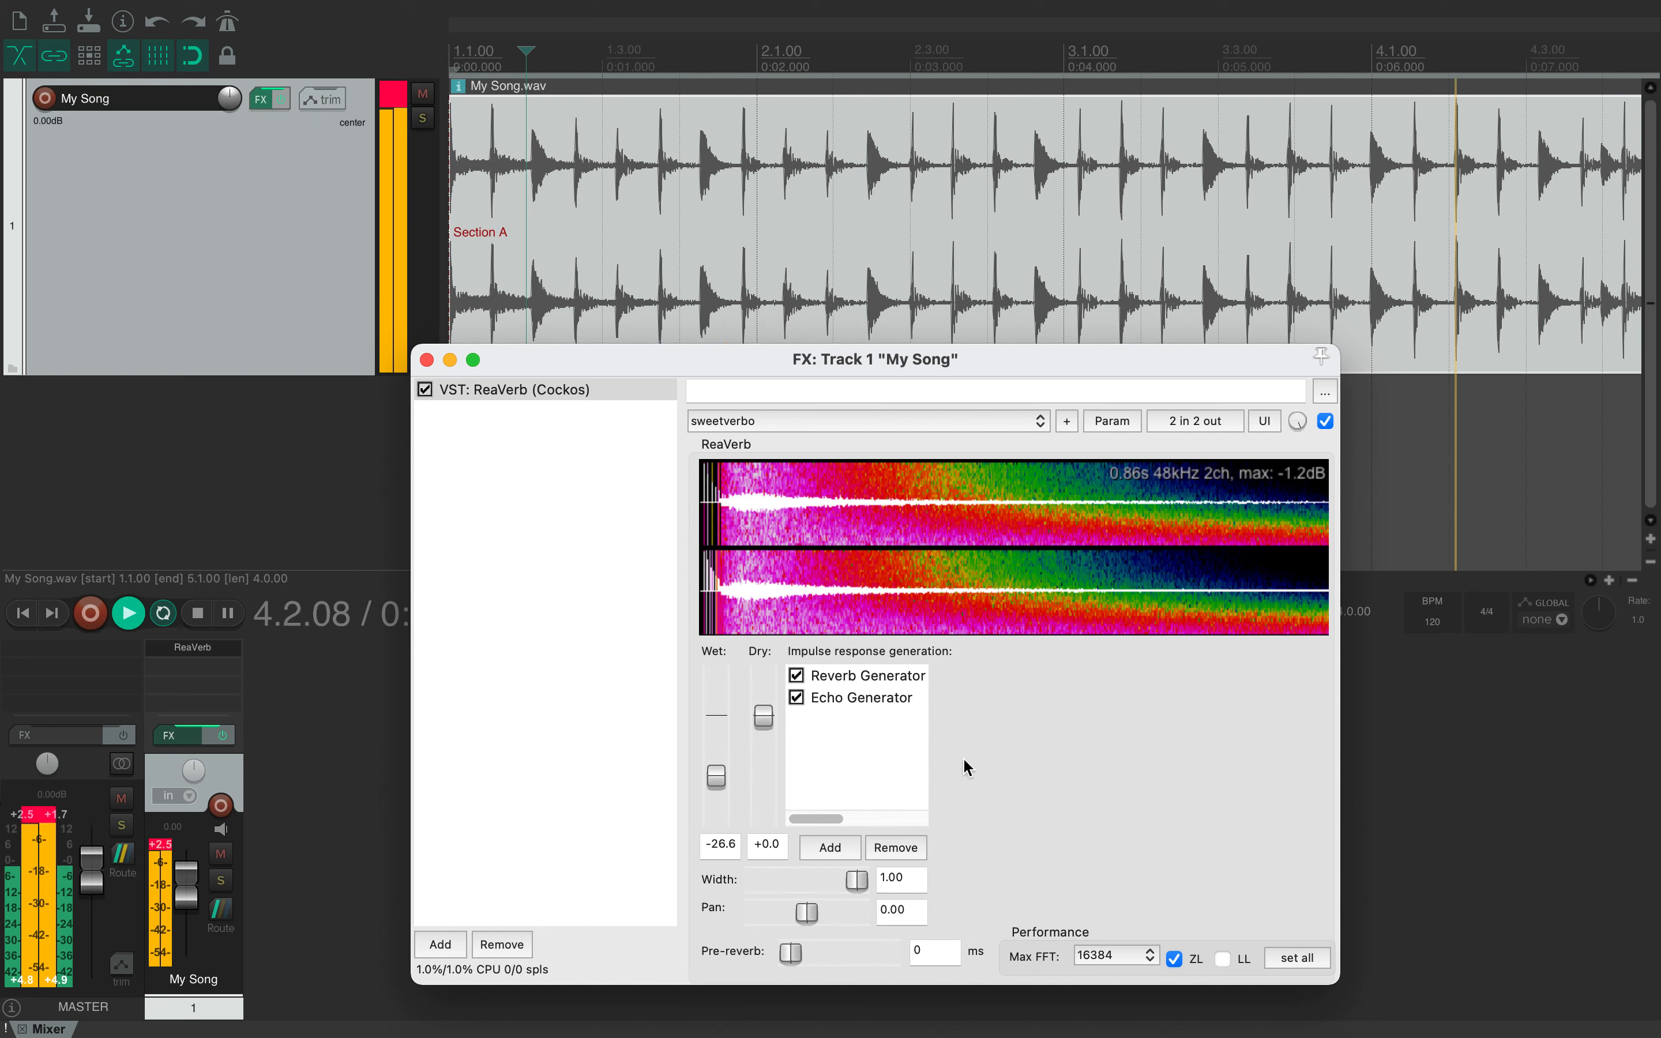
pyautogui.click(401, 93)
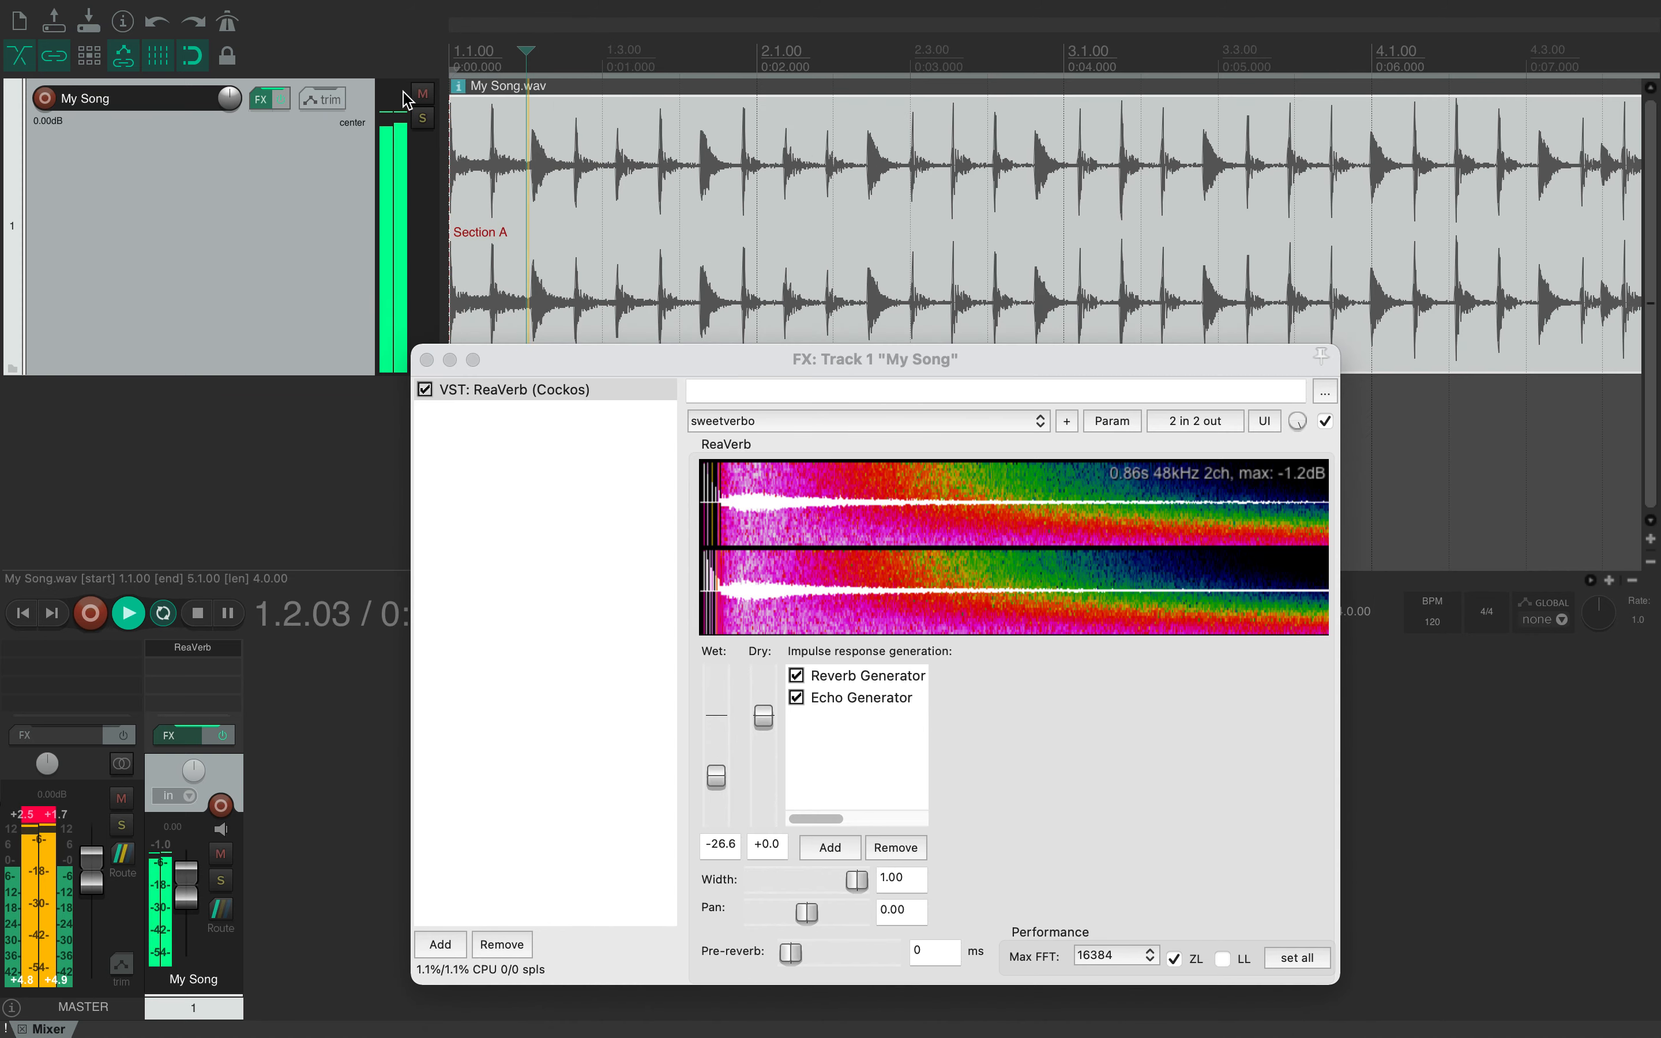
pyautogui.moveTo(763, 717); pyautogui.dragTo(770, 745)
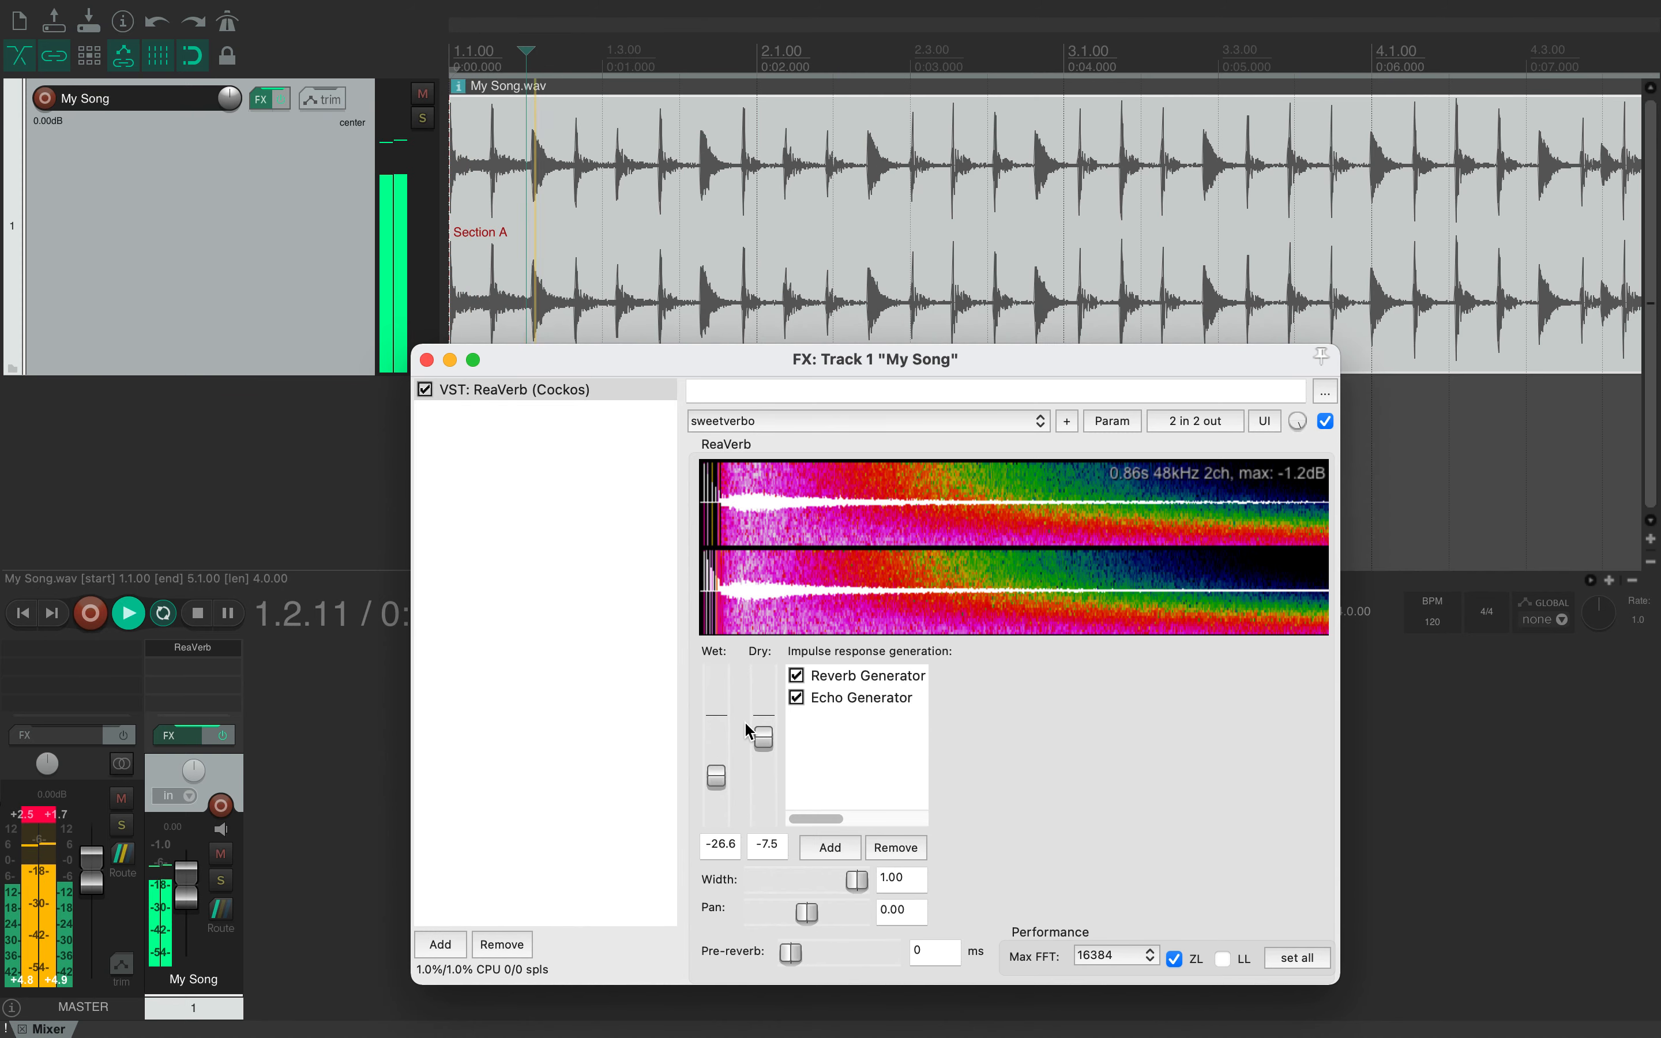
# Audition the bad crunch preset and reset ReaVerb to its factory default
pyautogui.click(979, 425)
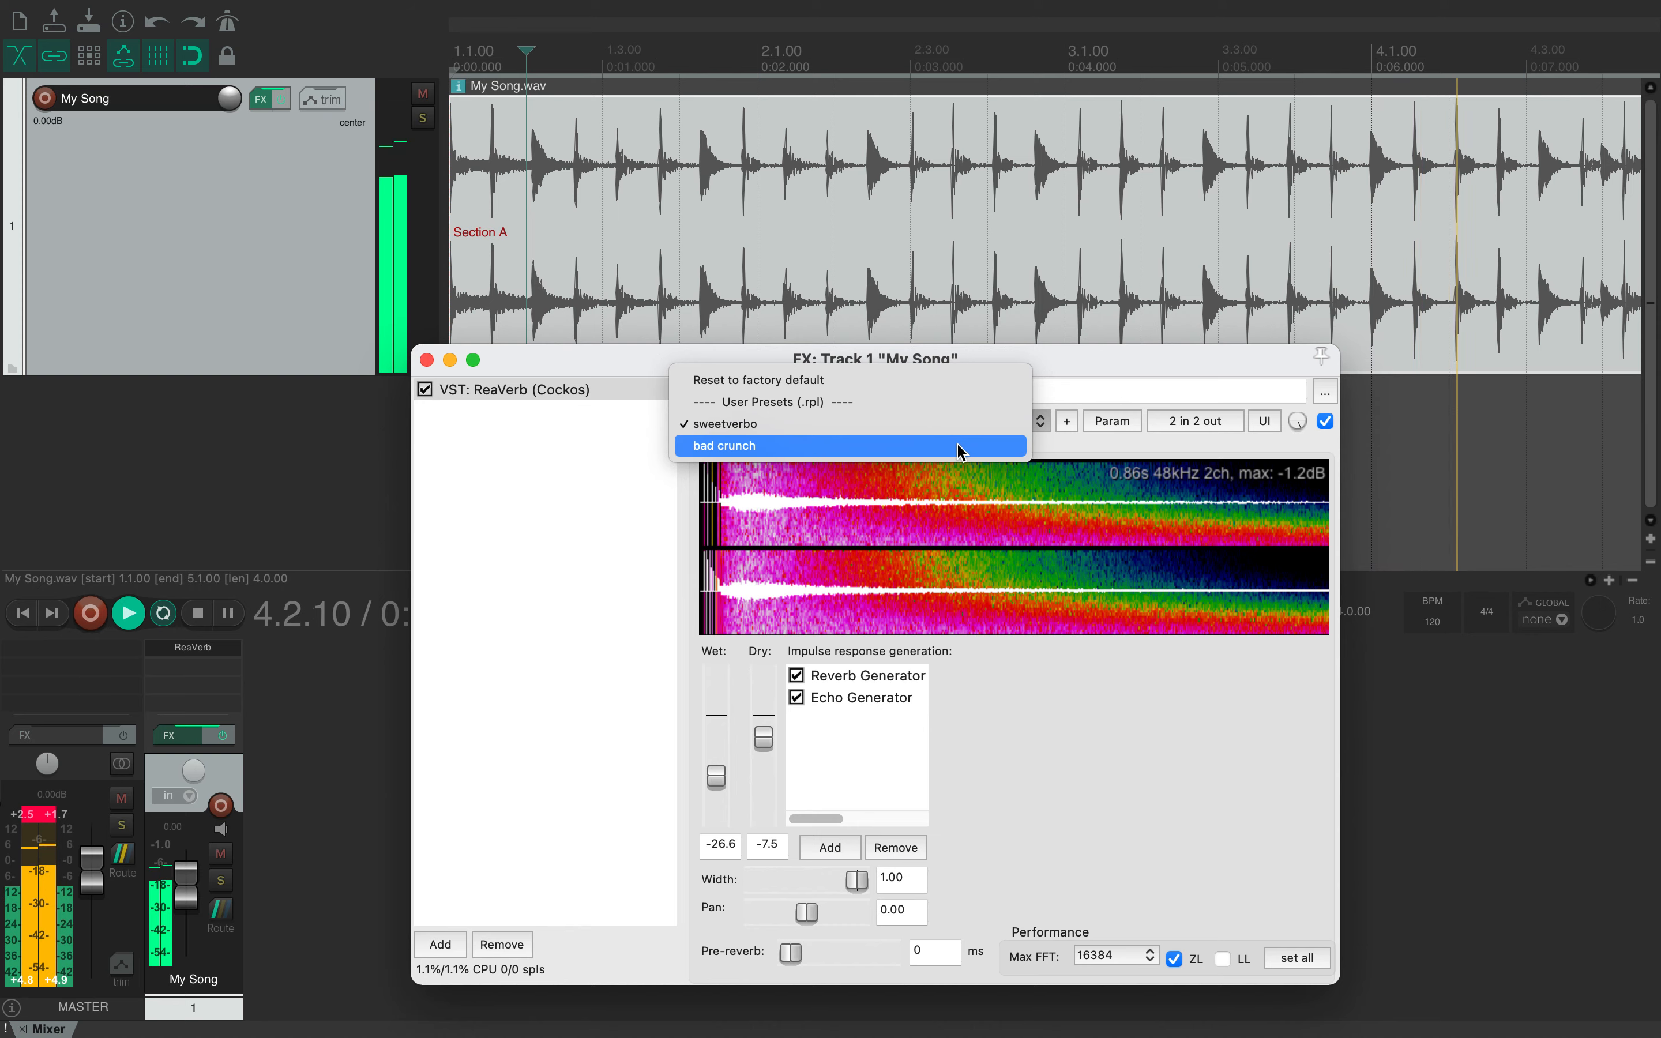
pyautogui.click(959, 446)
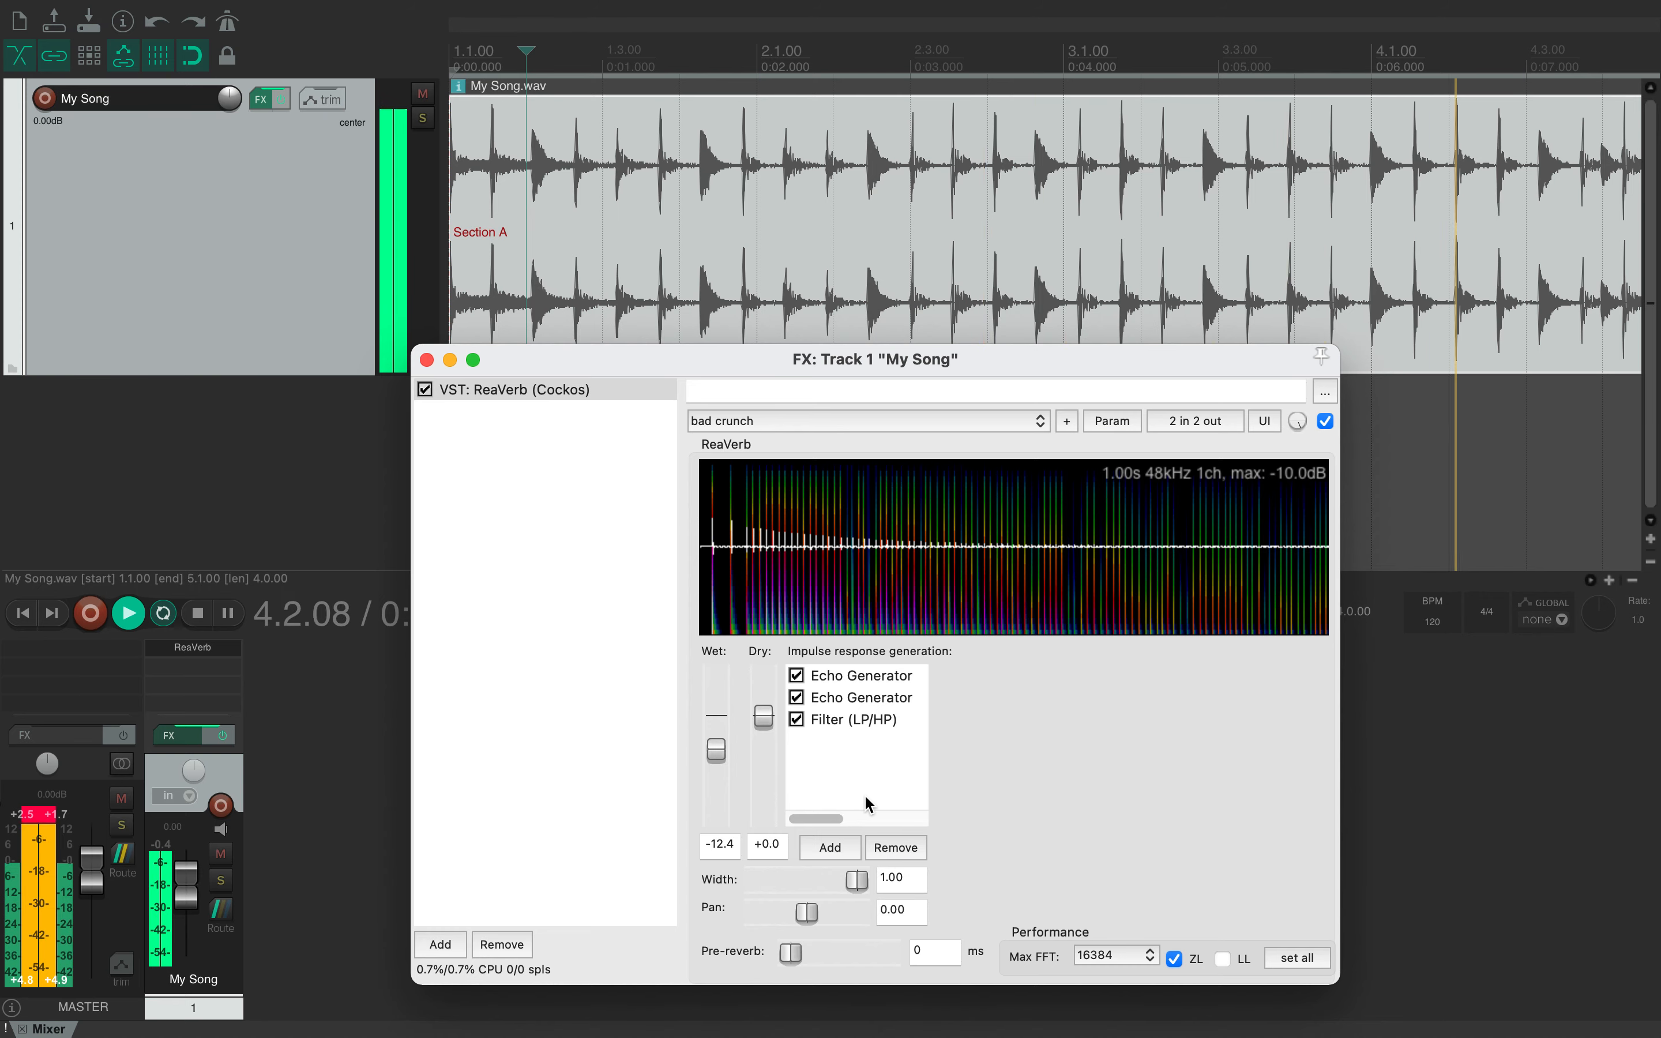
pyautogui.click(893, 421)
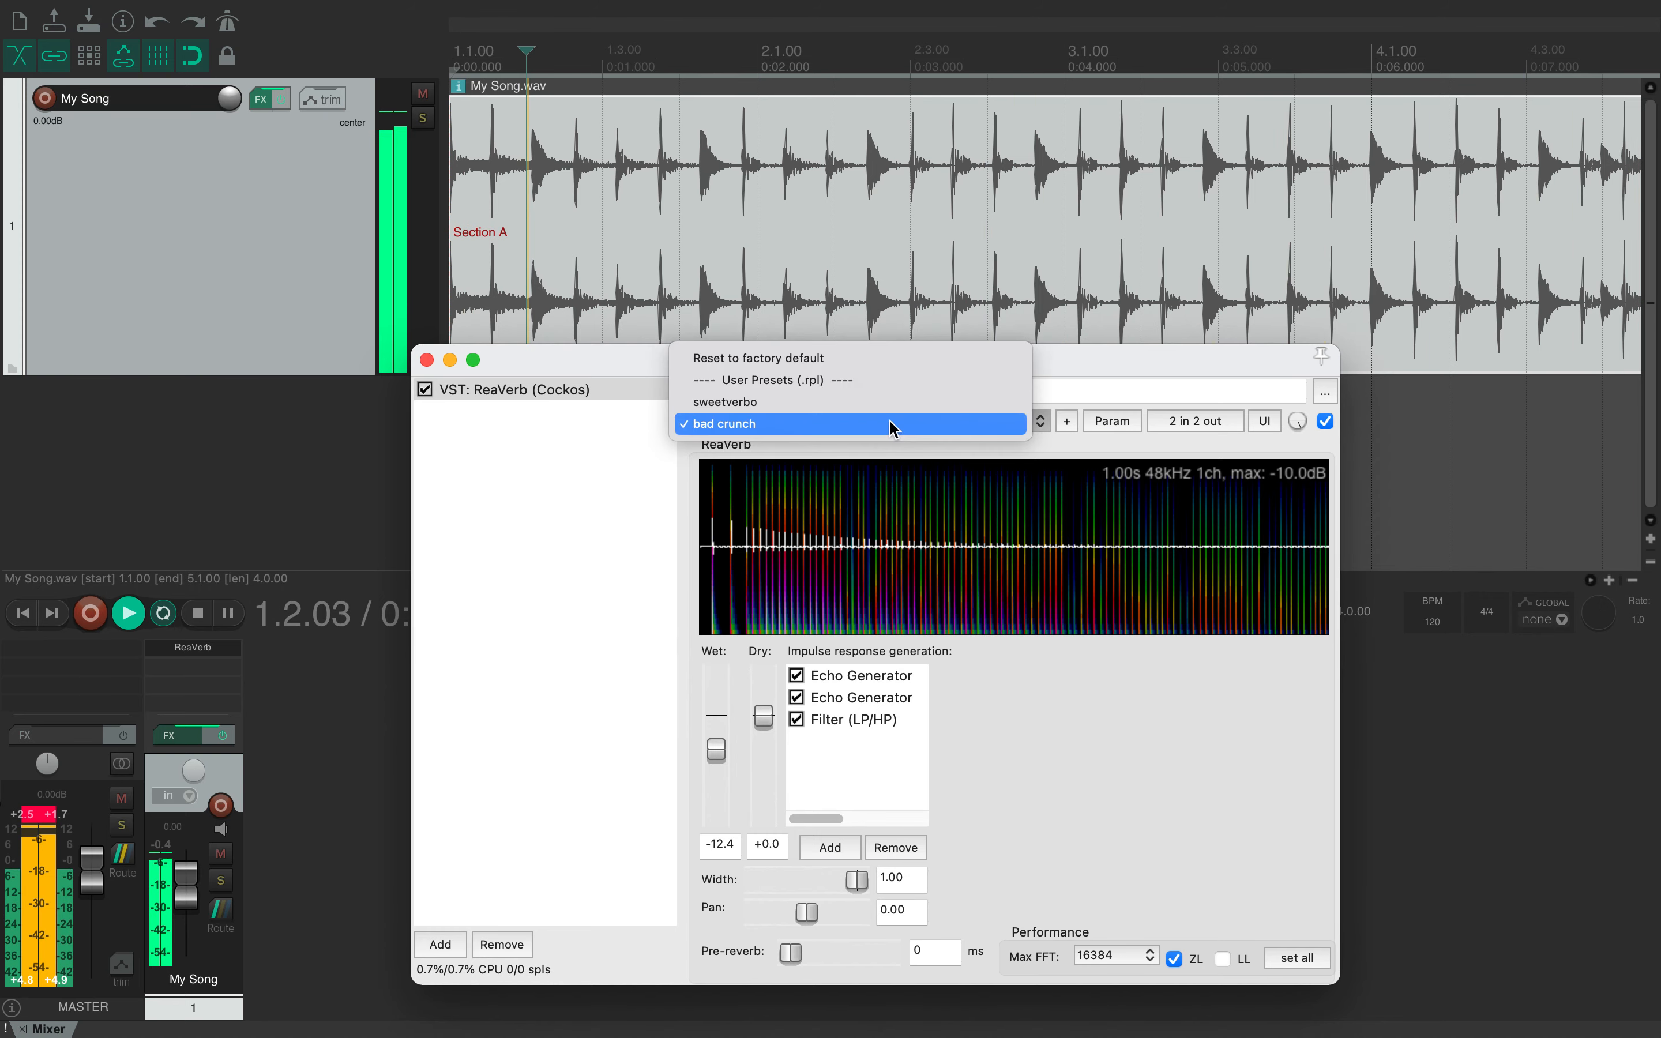
pyautogui.click(886, 360)
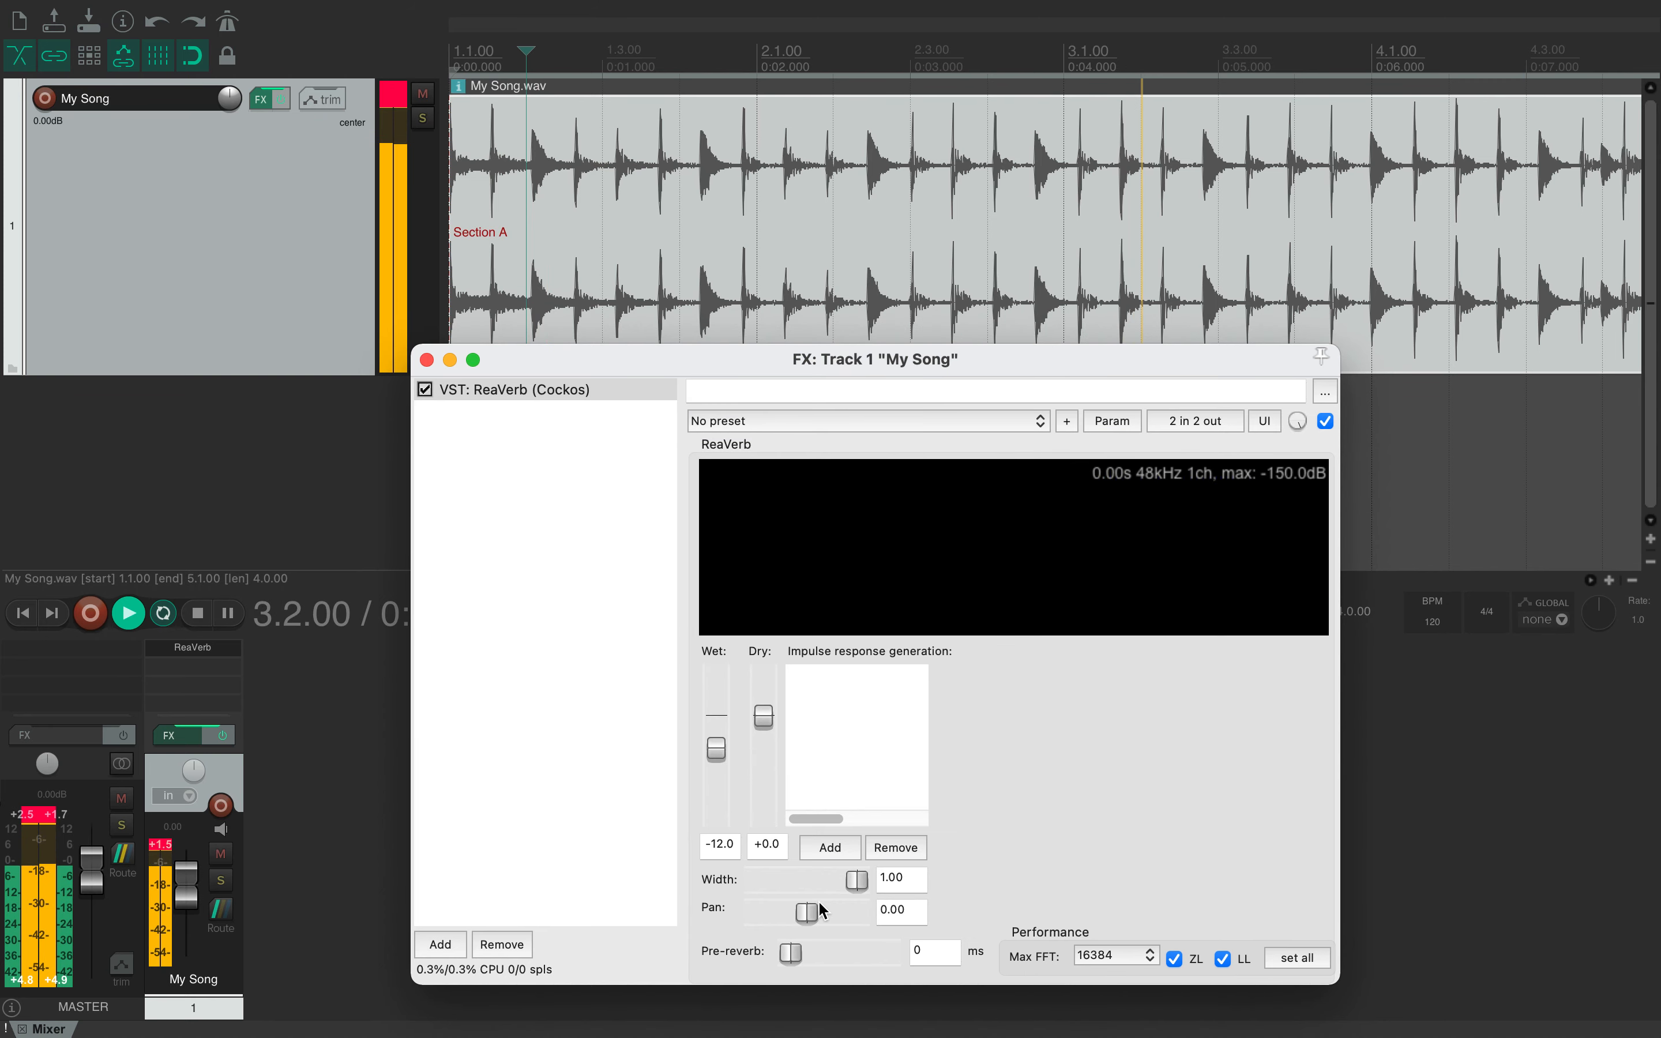
# Add a Reverb Generator to the impulse response and set its room size to 94
pyautogui.click(827, 848)
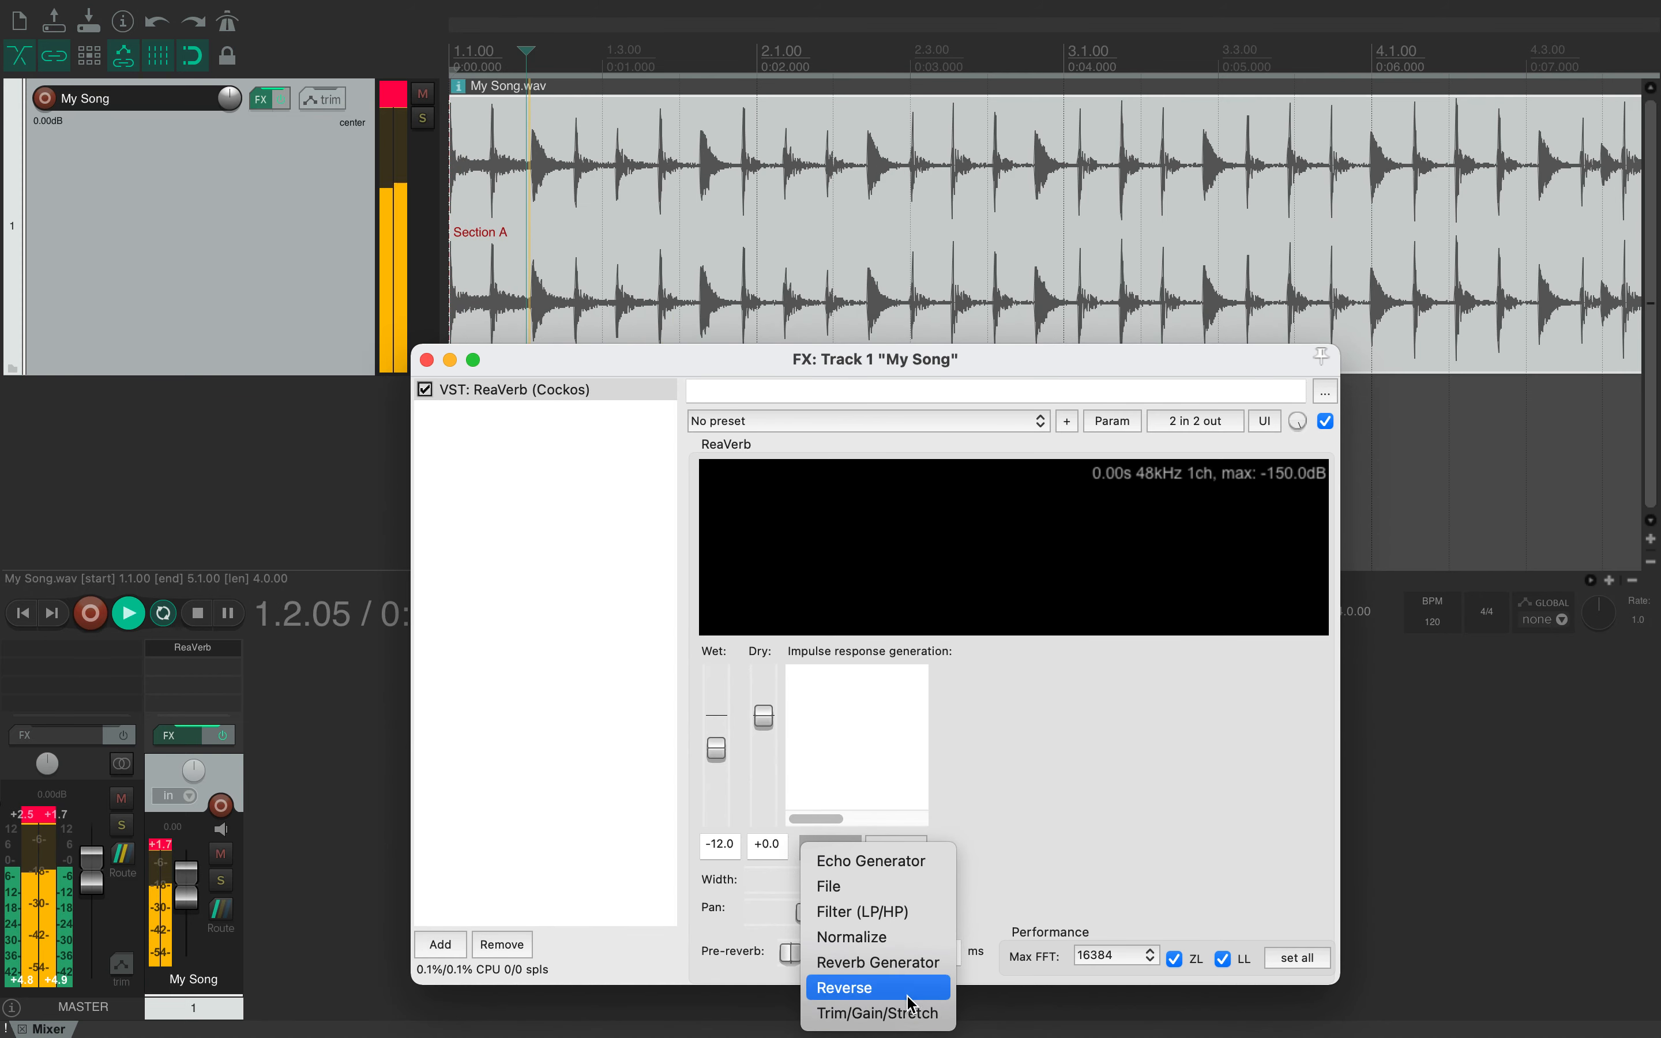
pyautogui.click(906, 964)
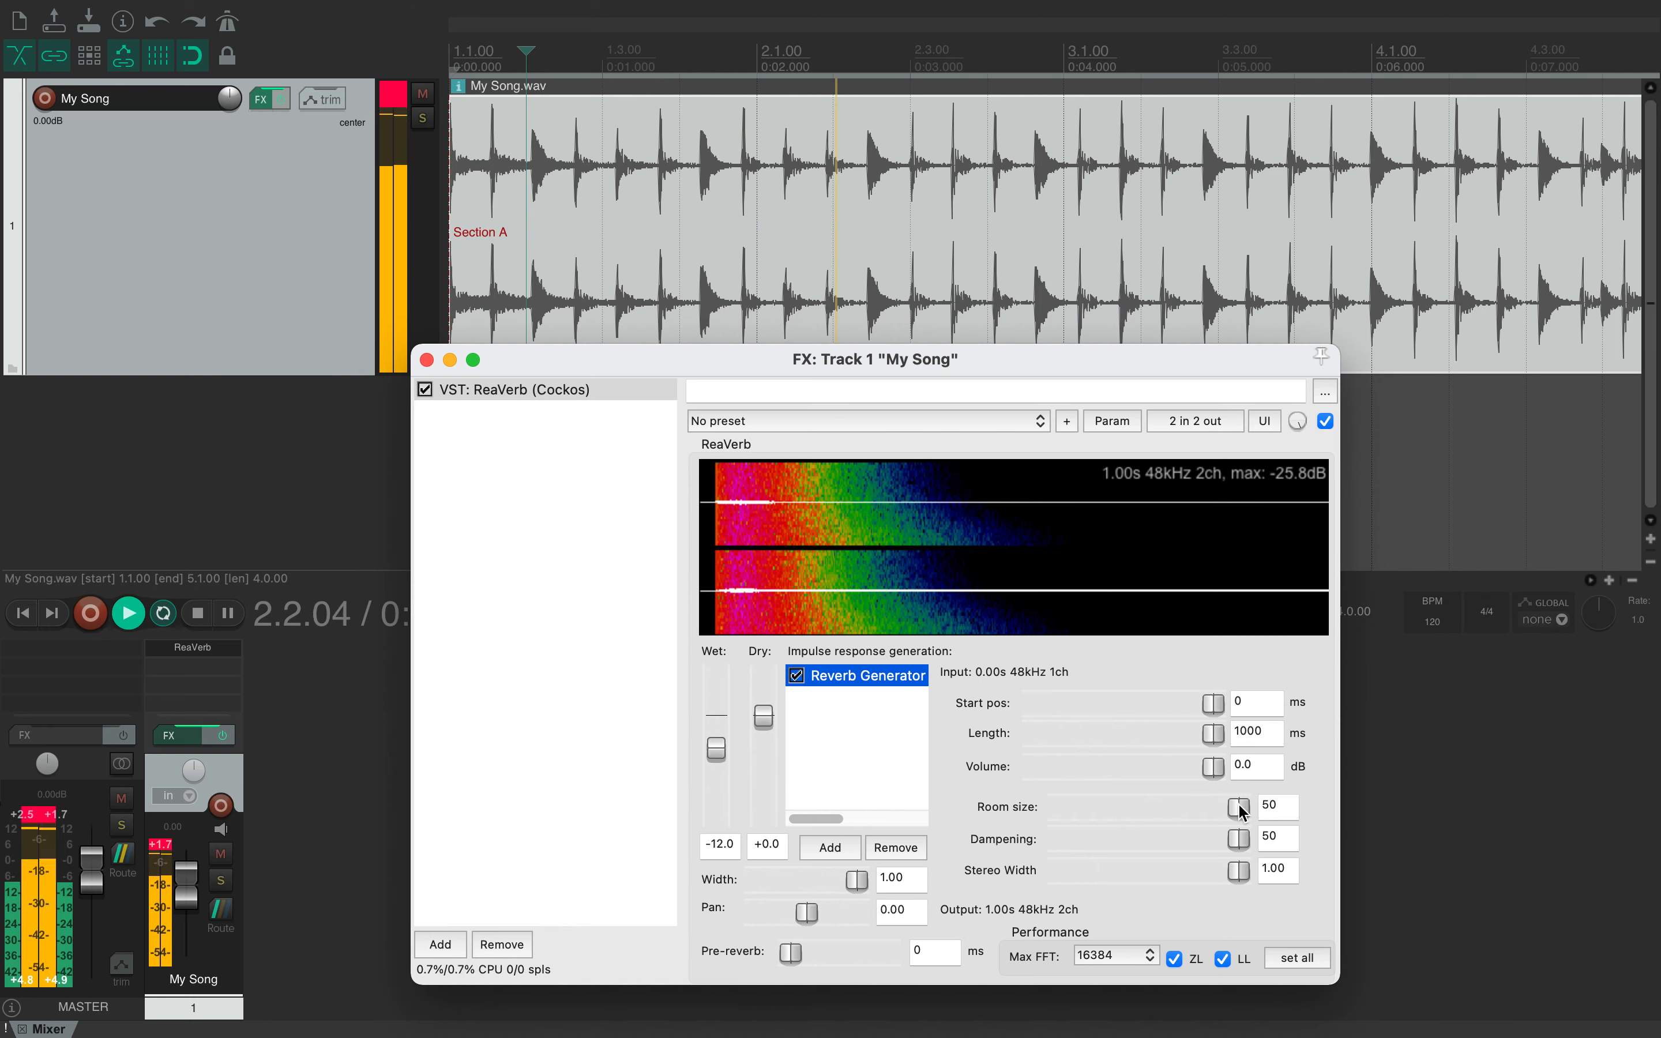
pyautogui.moveTo(1242, 811); pyautogui.dragTo(1338, 817)
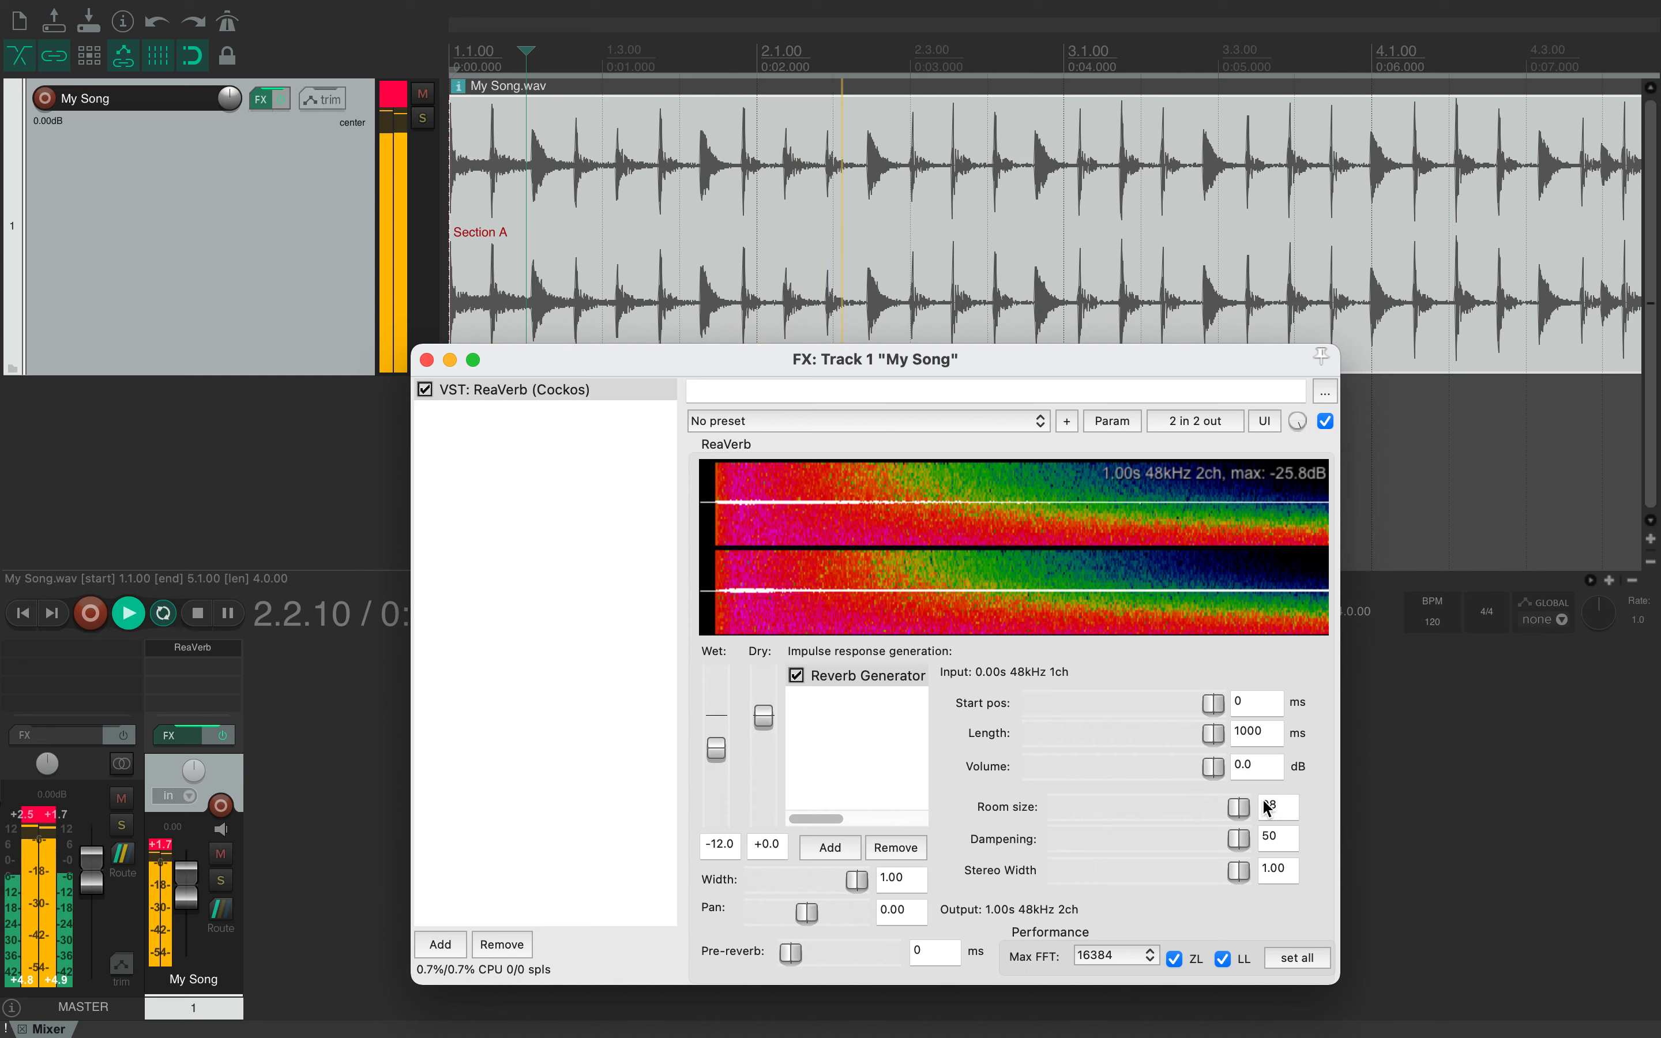
pyautogui.moveTo(1248, 805); pyautogui.dragTo(1239, 804)
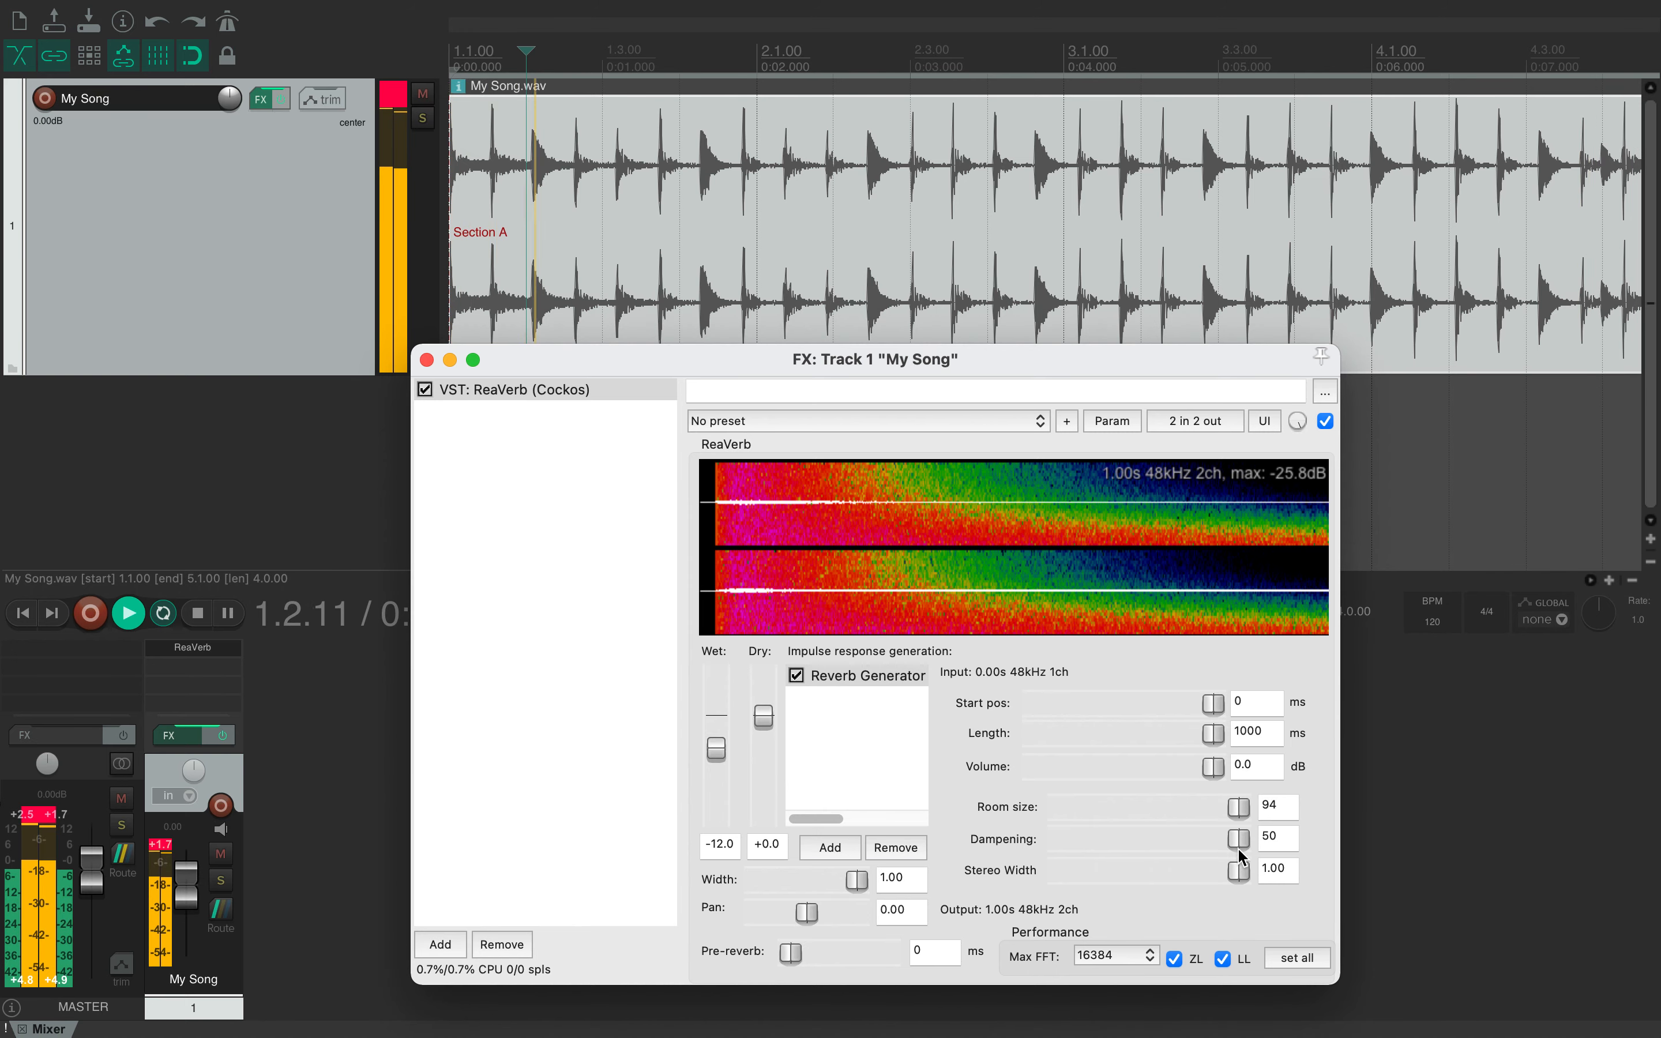
# Set the Reverb Generator's dampening to 100, volume to +5.7 dB and room size to 98, stopping playback along the way
pyautogui.moveTo(1256, 839)
pyautogui.mouseDown()
pyautogui.moveTo(1304, 845)
pyautogui.moveTo(1134, 875)
pyautogui.moveTo(1329, 886)
pyautogui.moveTo(1165, 848)
pyautogui.moveTo(1030, 849)
pyautogui.moveTo(1256, 874)
pyautogui.mouseUp()
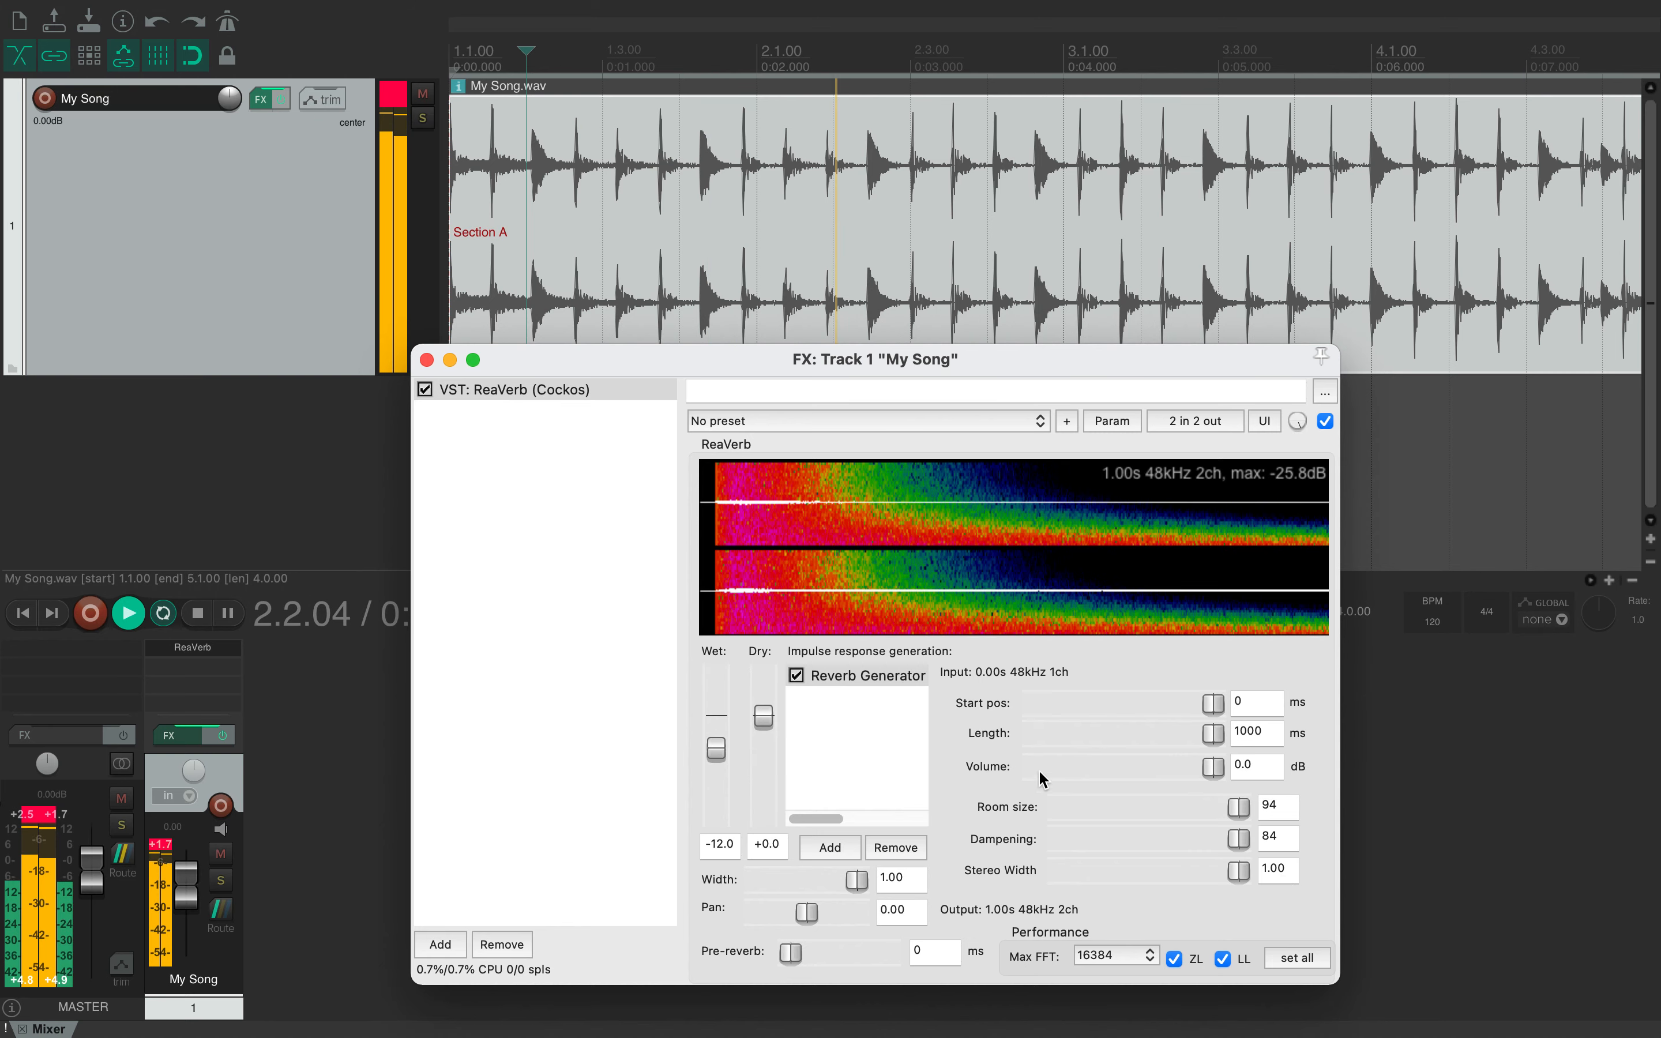
pyautogui.press('space')
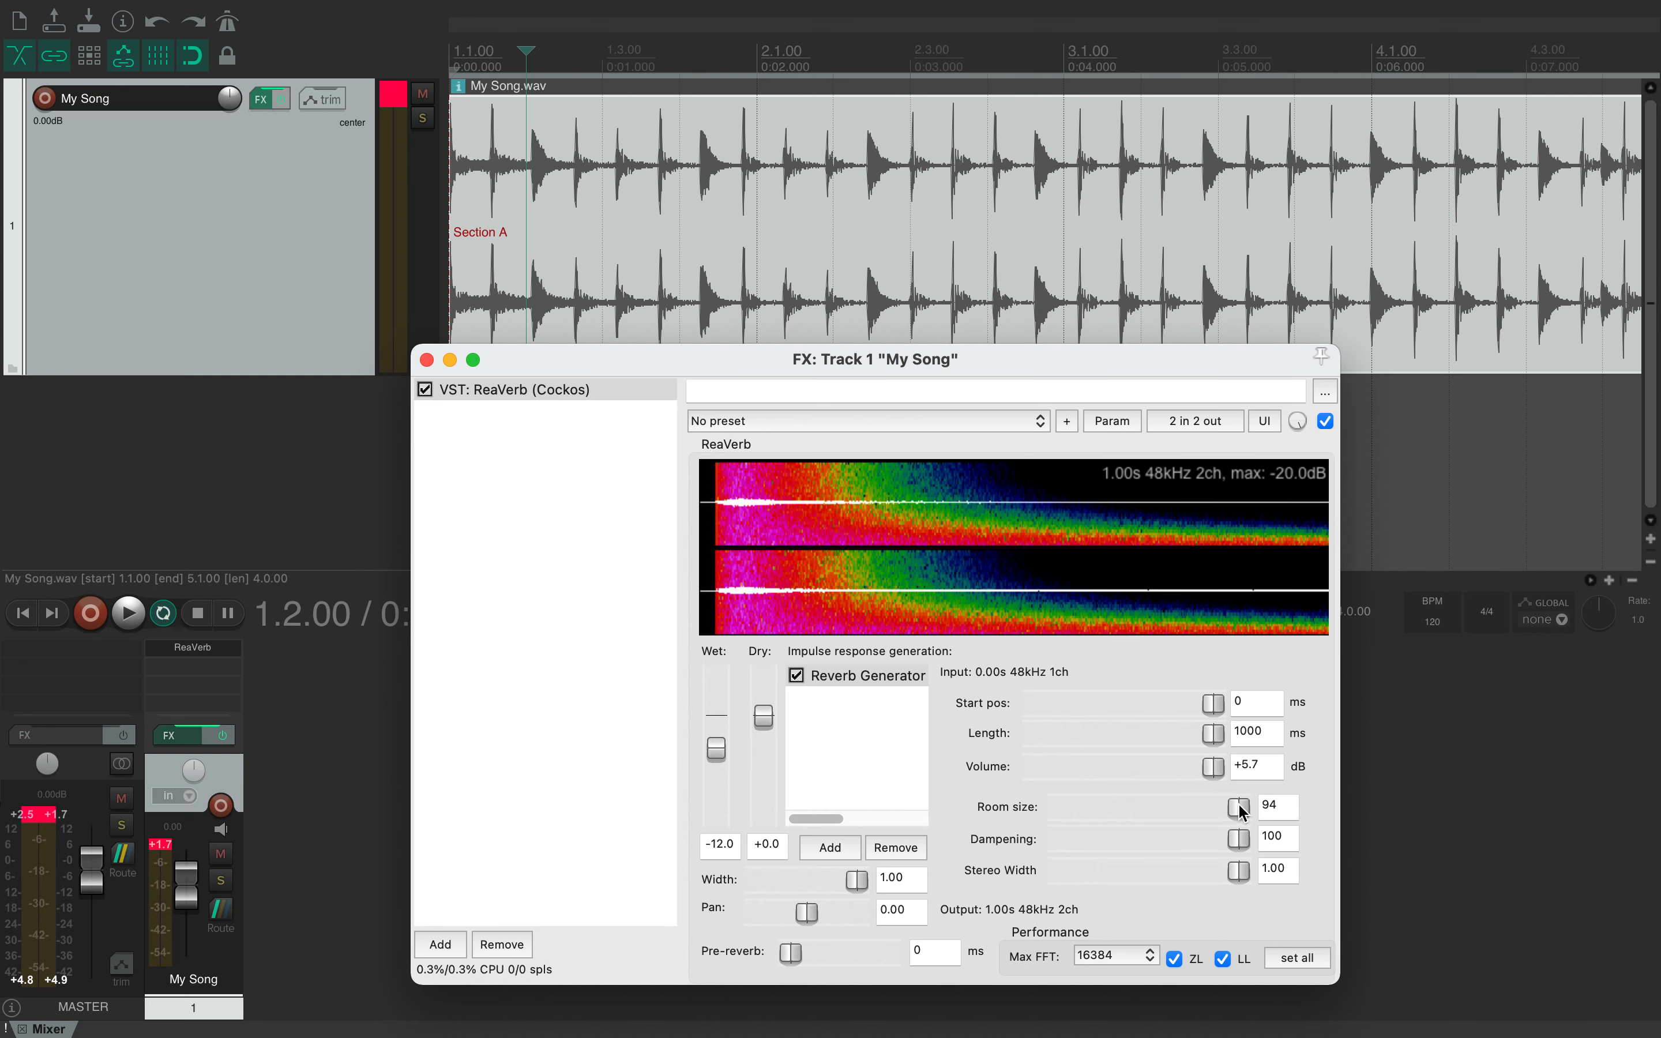
pyautogui.moveTo(1252, 804); pyautogui.dragTo(1277, 807)
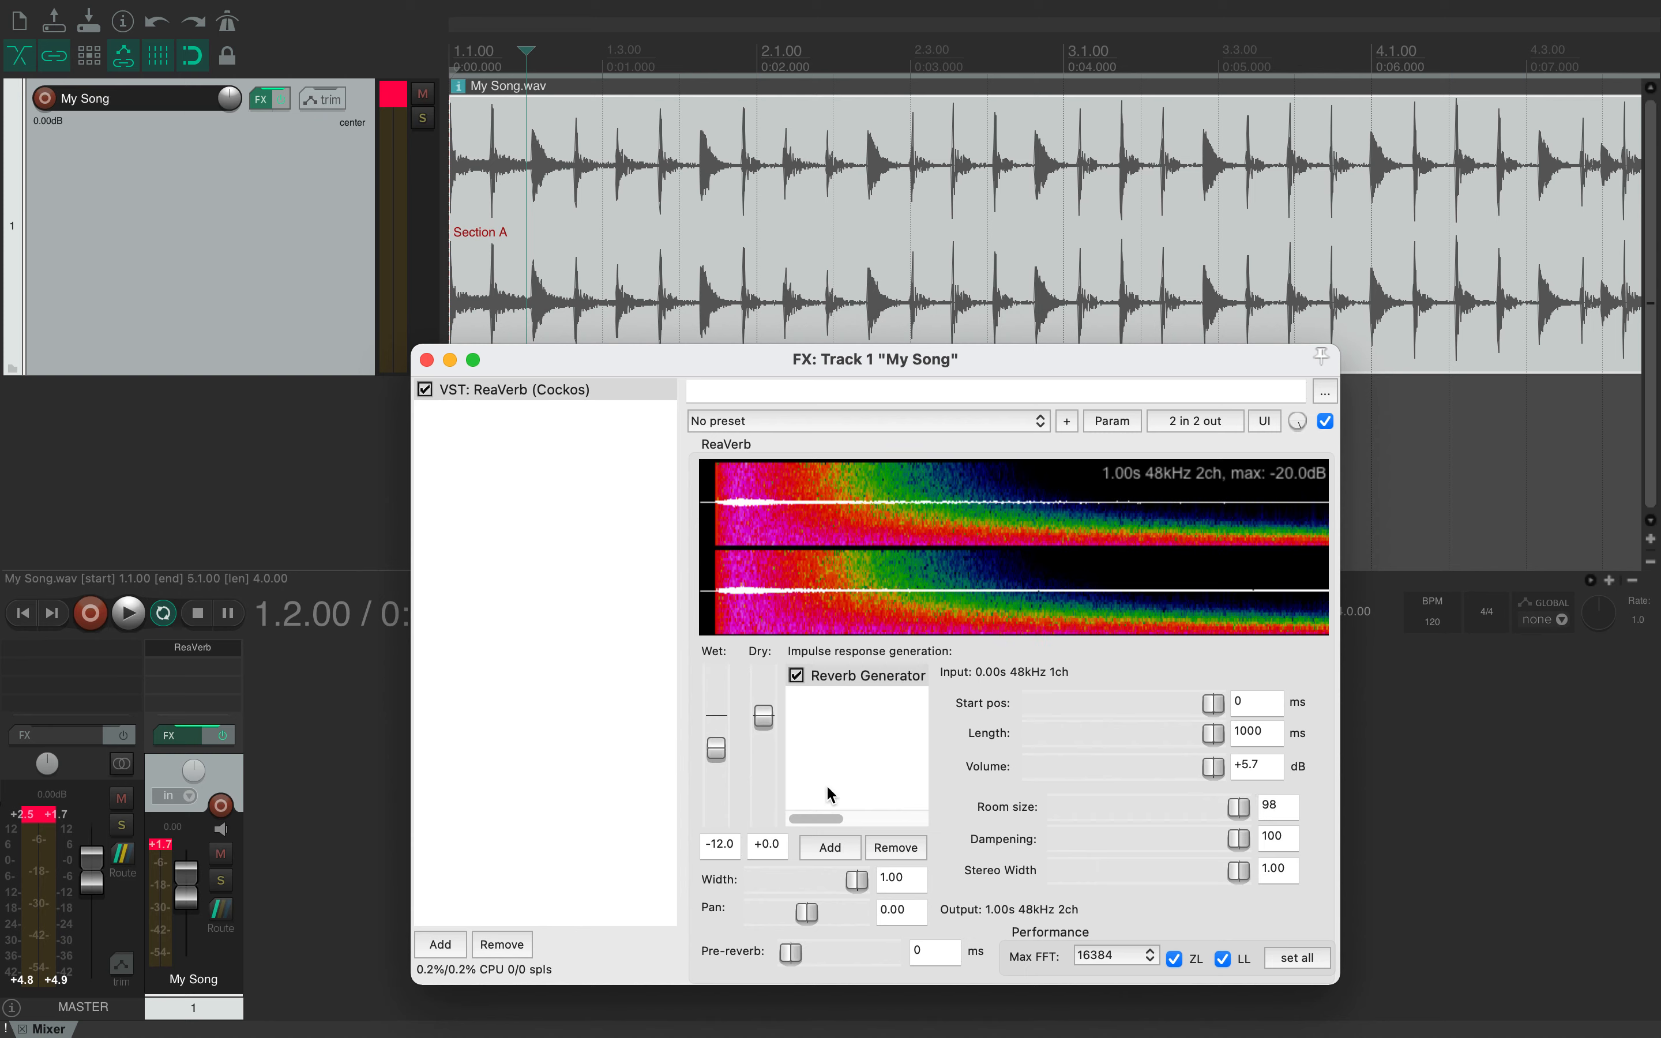
# Add a Reverse module to the impulse response and remove the Reverb Generator
pyautogui.click(830, 844)
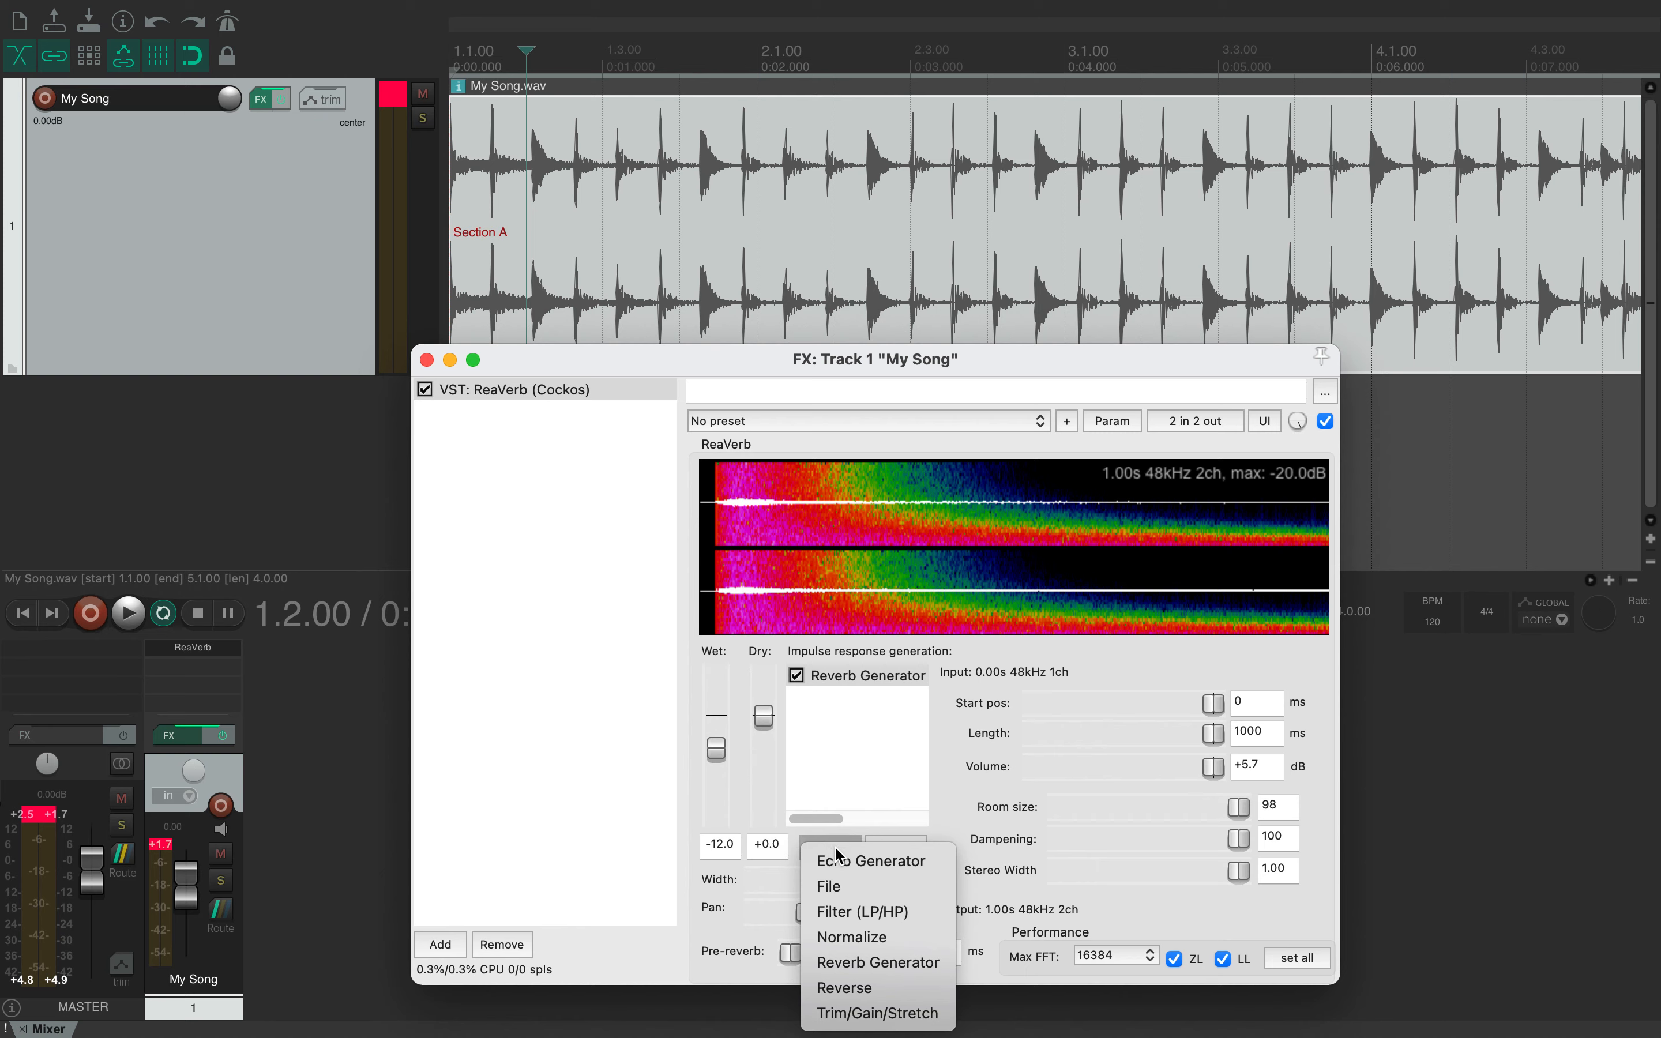
pyautogui.click(891, 986)
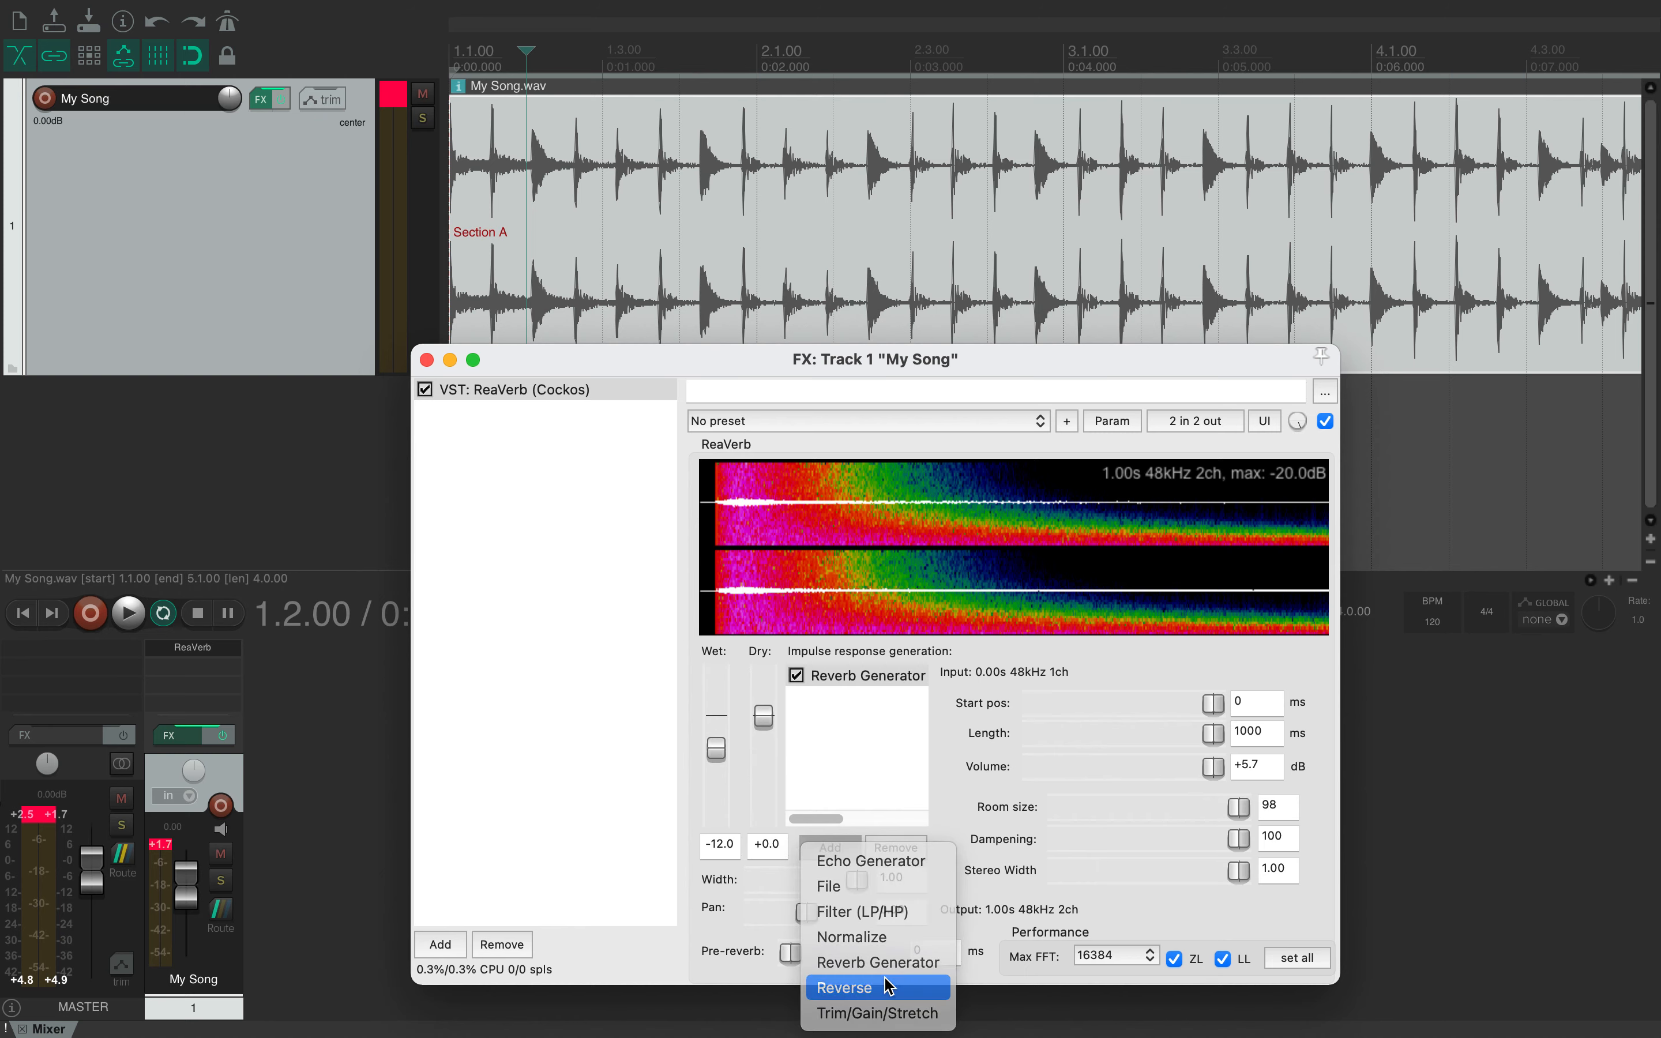
pyautogui.click(869, 678)
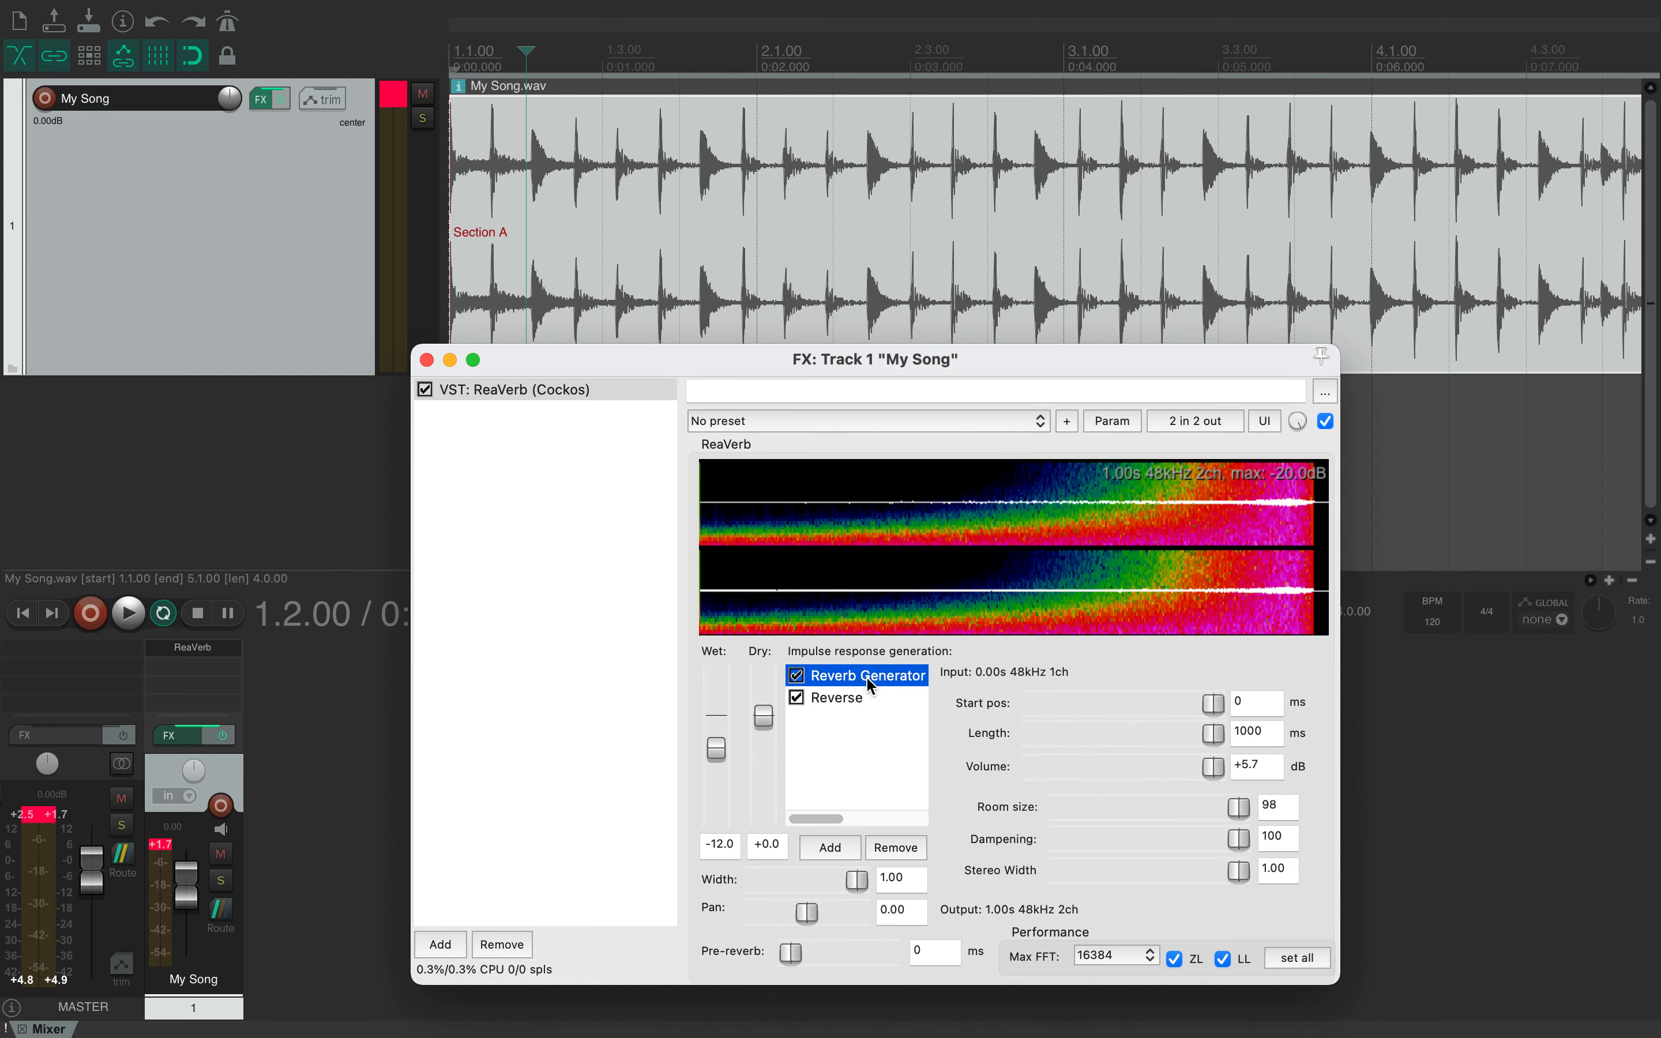
pyautogui.click(896, 848)
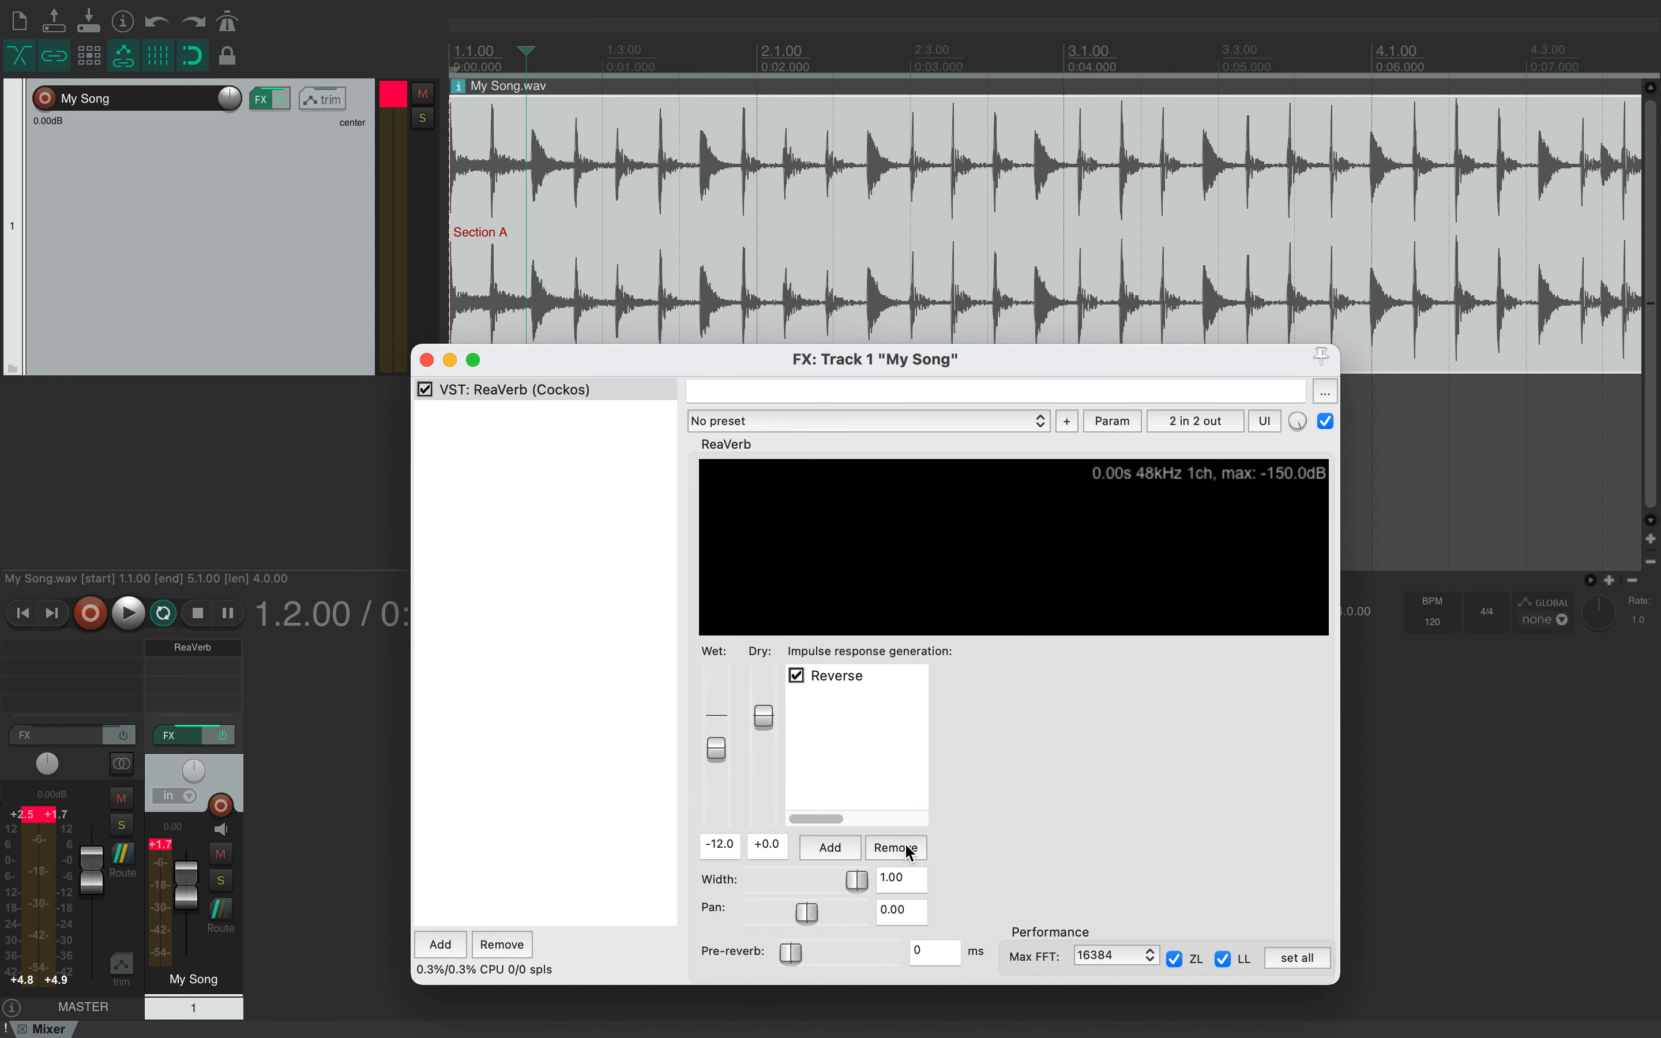
# Restart playback and set the Reverse module's wet level to -6.9 dB and dry level to -17.6 dB
pyautogui.press('space')
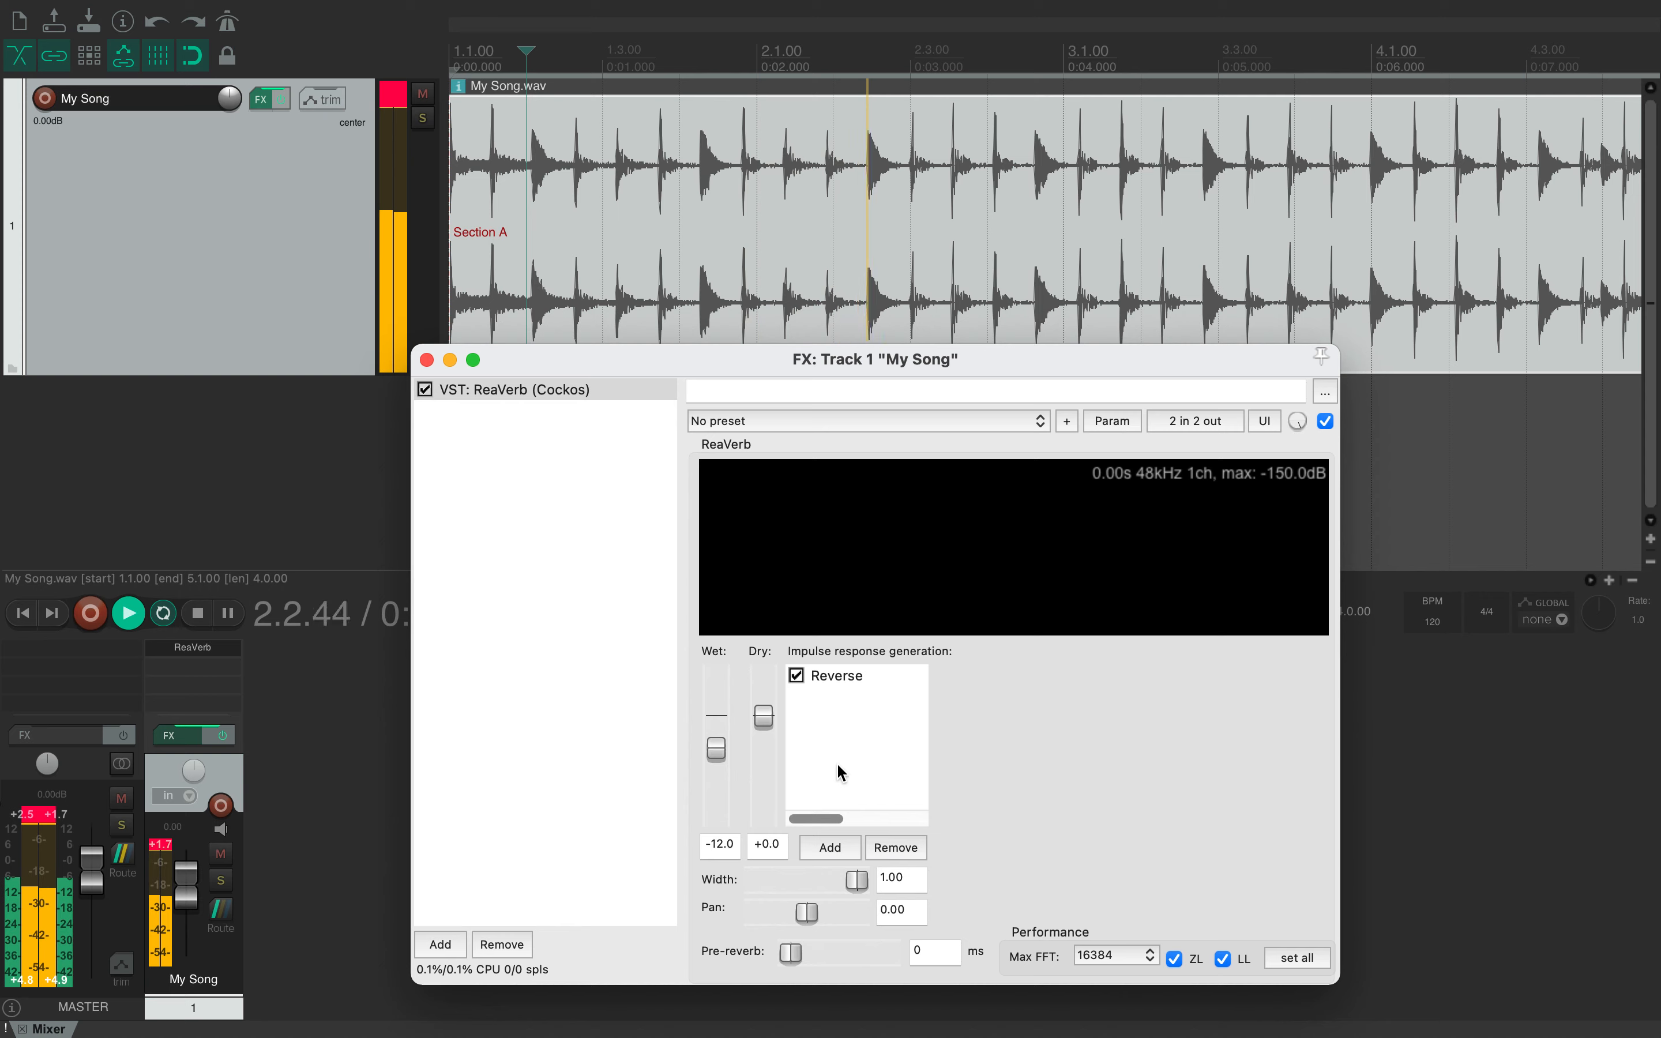
pyautogui.click(834, 675)
pyautogui.moveTo(1050, 713); pyautogui.dragTo(1208, 697)
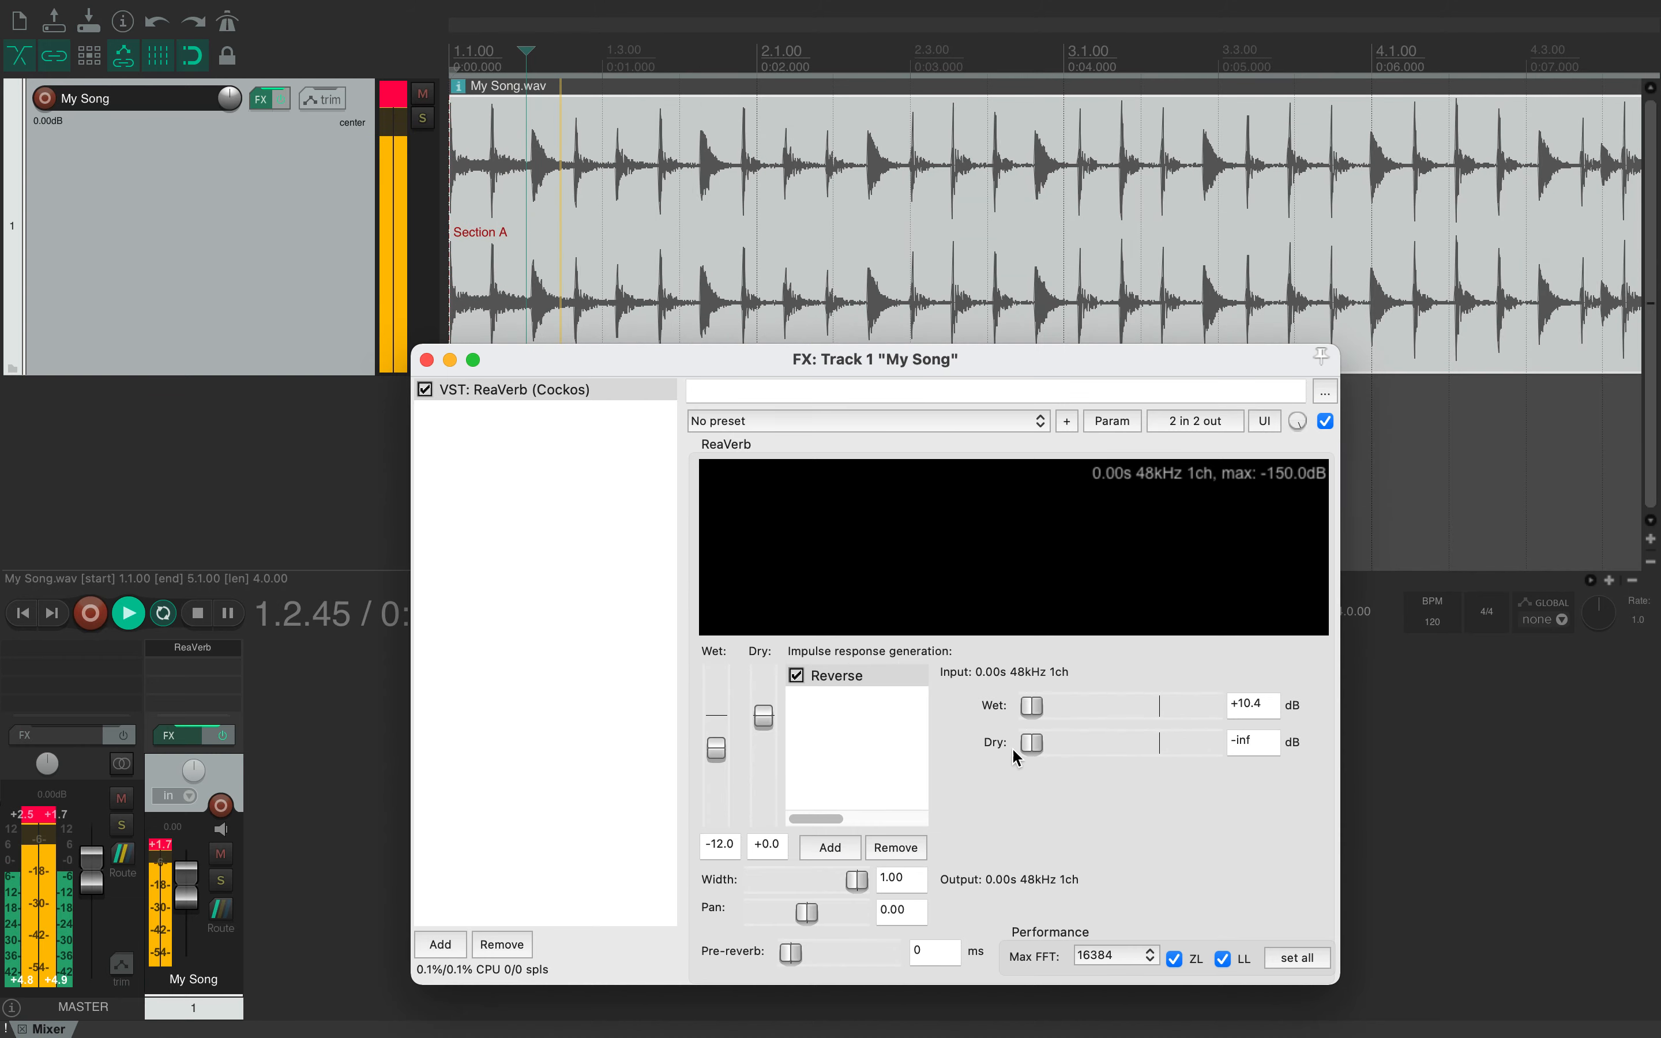
pyautogui.moveTo(1029, 745); pyautogui.dragTo(1256, 738)
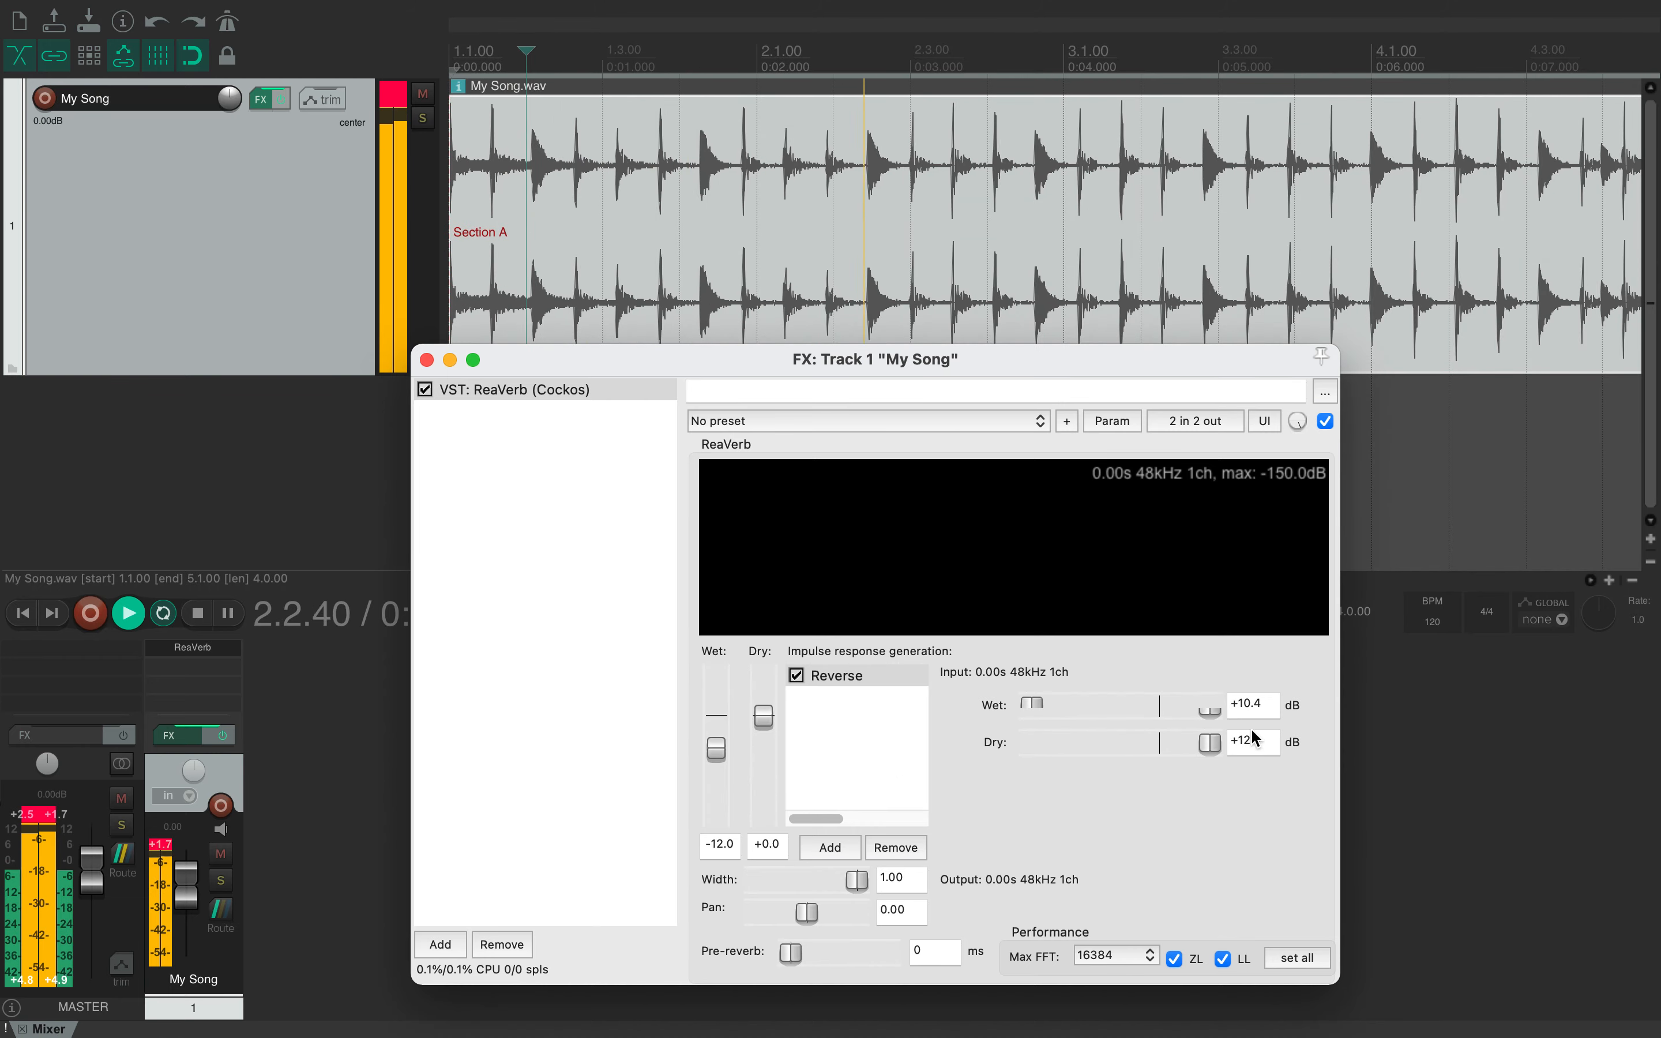
pyautogui.moveTo(1034, 703); pyautogui.dragTo(1126, 709)
pyautogui.moveTo(1210, 743); pyautogui.dragTo(1094, 753)
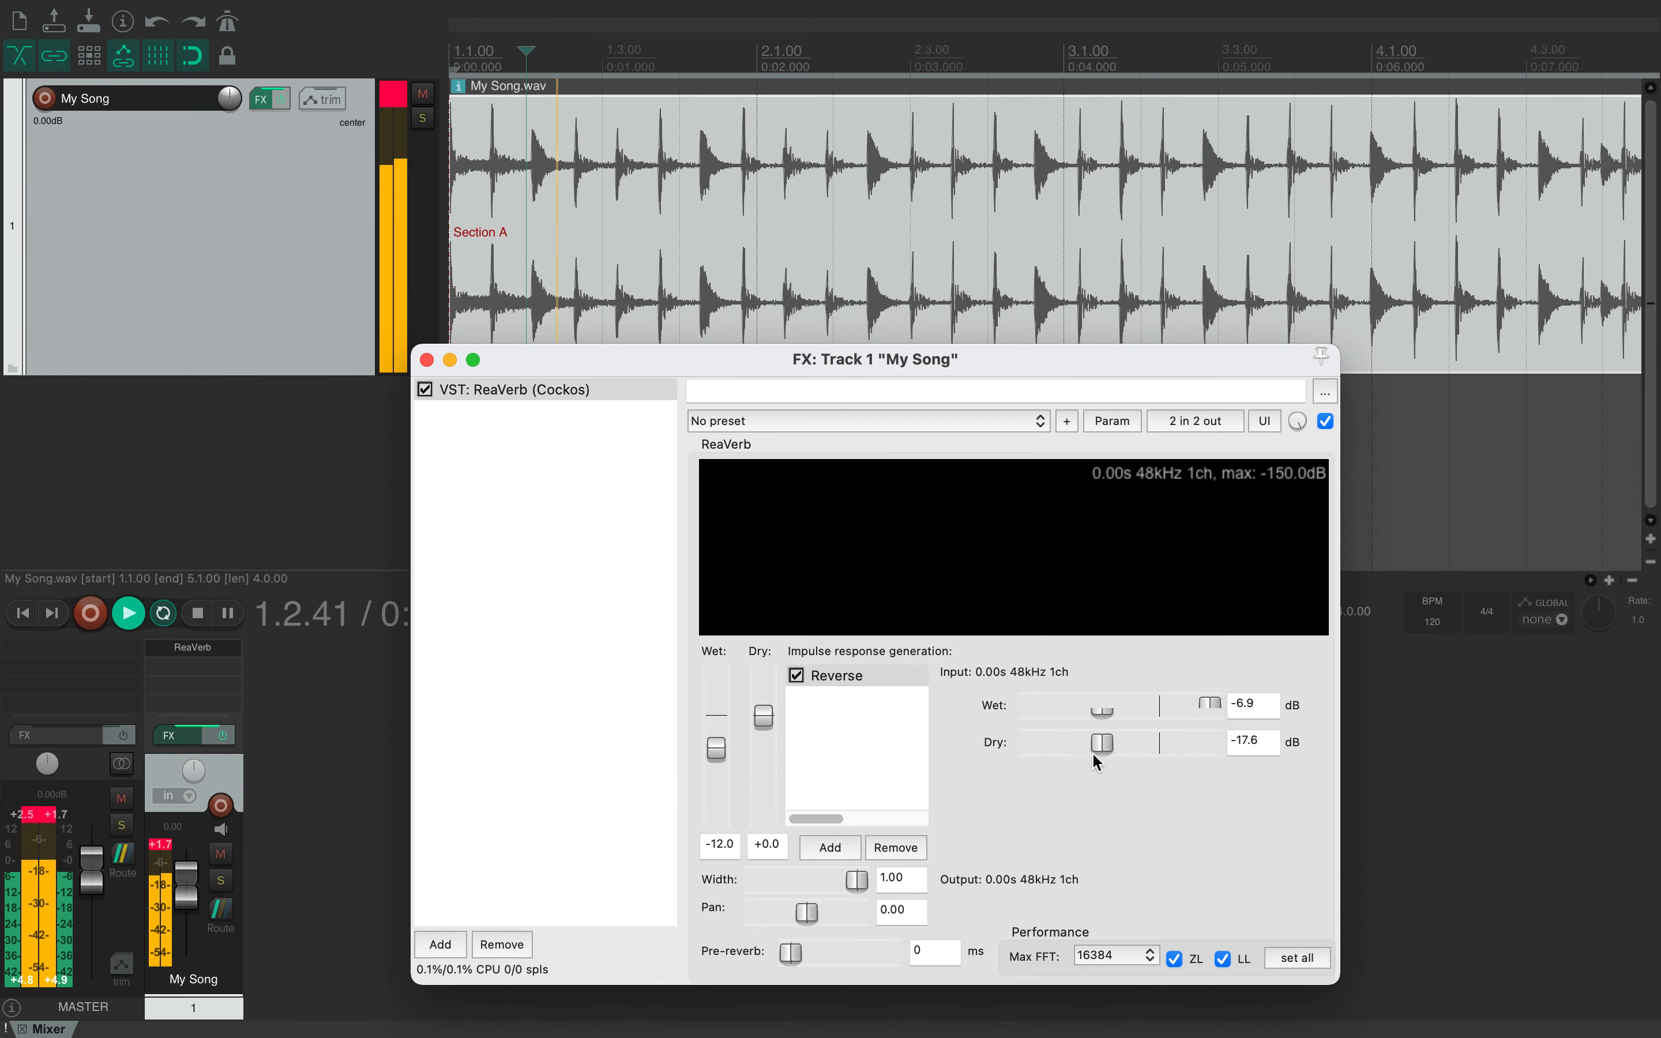
# Add a Reverb Generator below the Reverse module and set the Reverse module's wet level to -9.5 dB
pyautogui.click(834, 847)
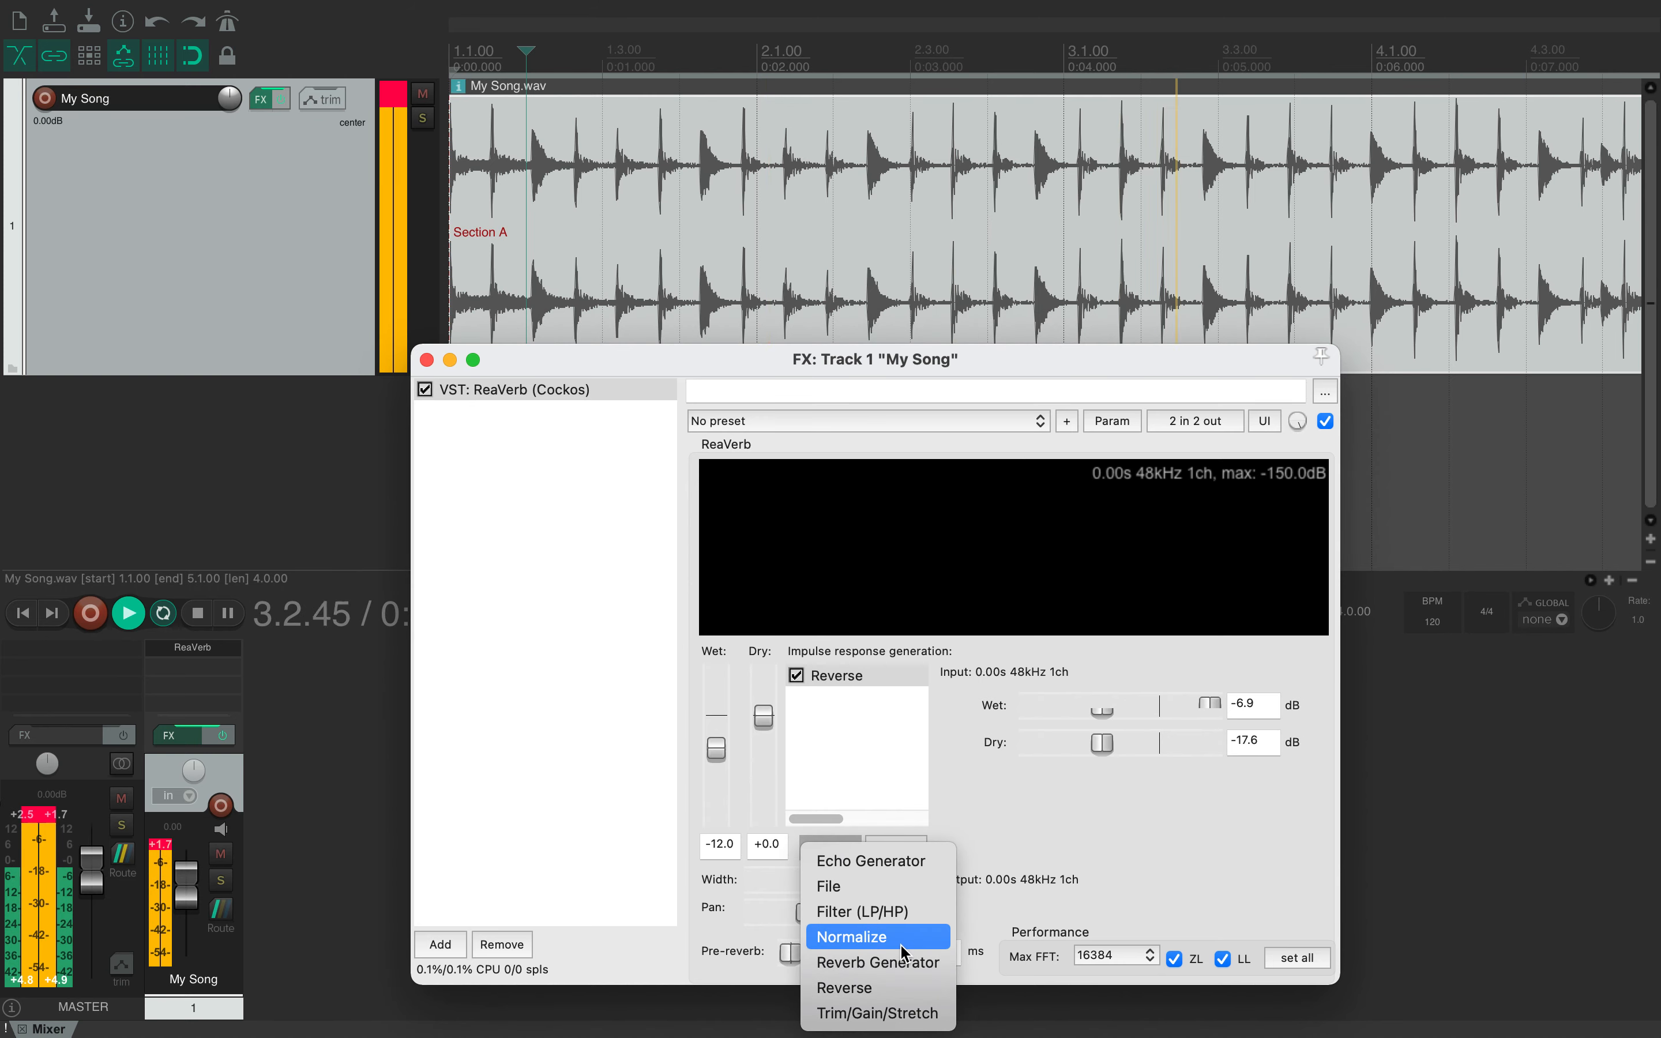
pyautogui.click(899, 960)
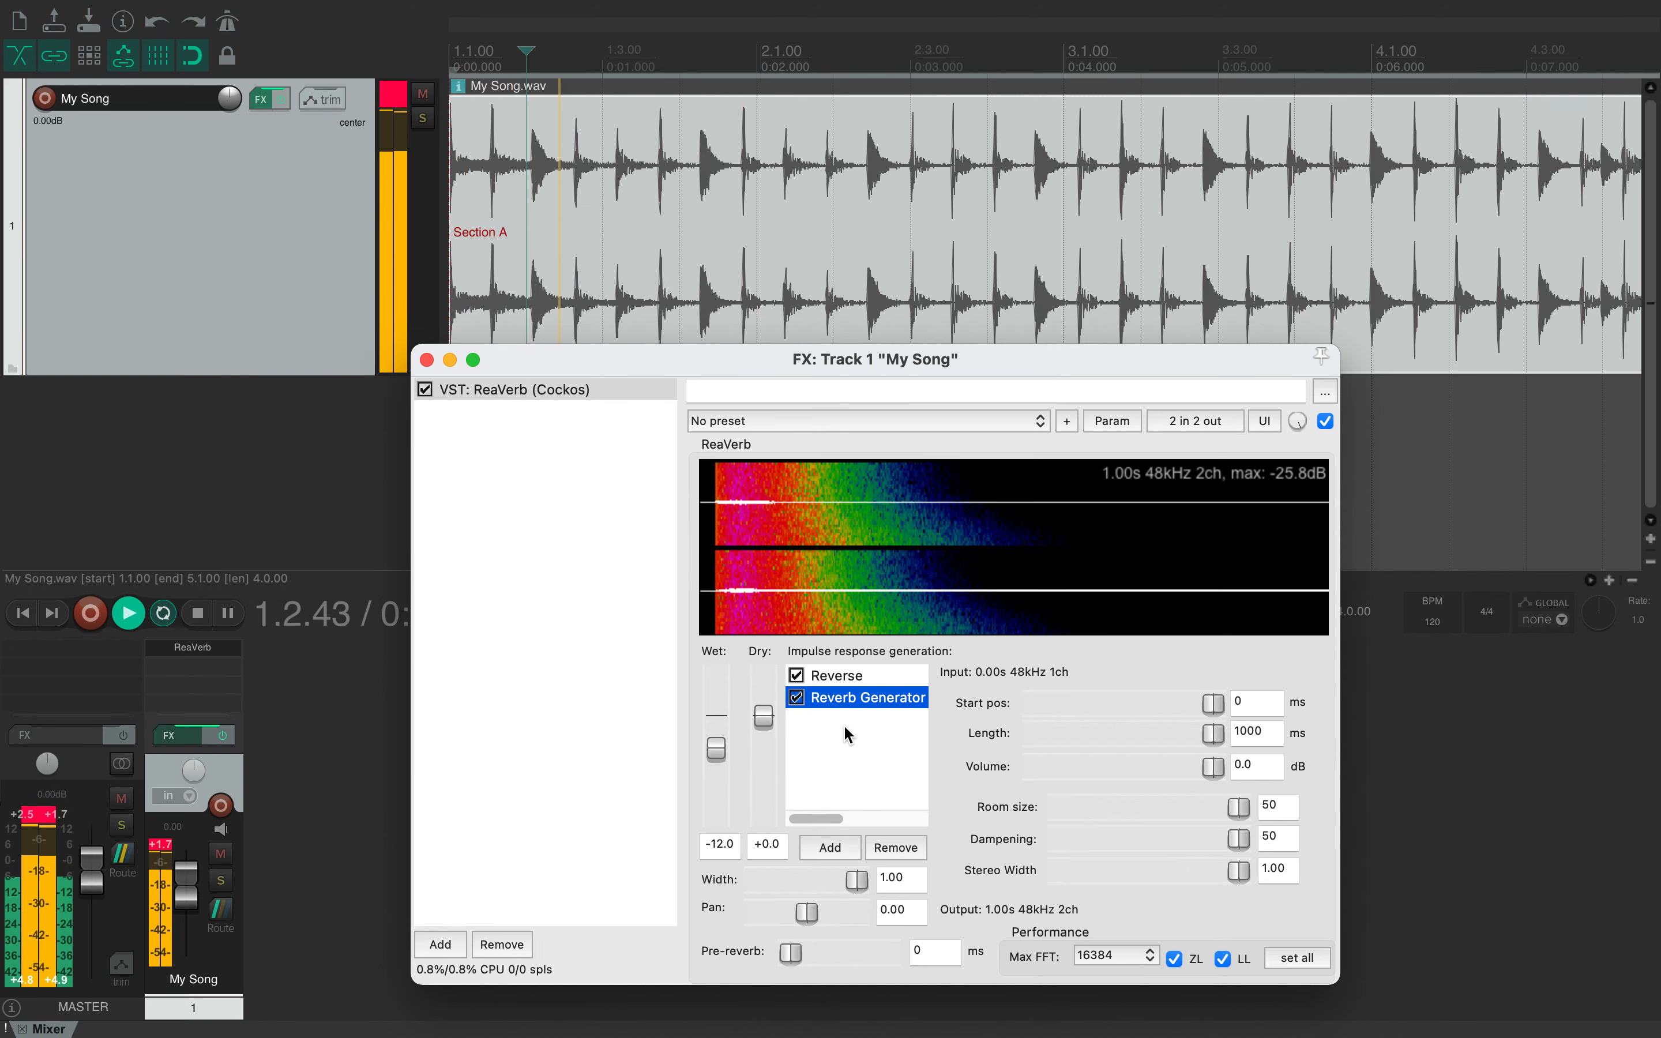
pyautogui.click(836, 675)
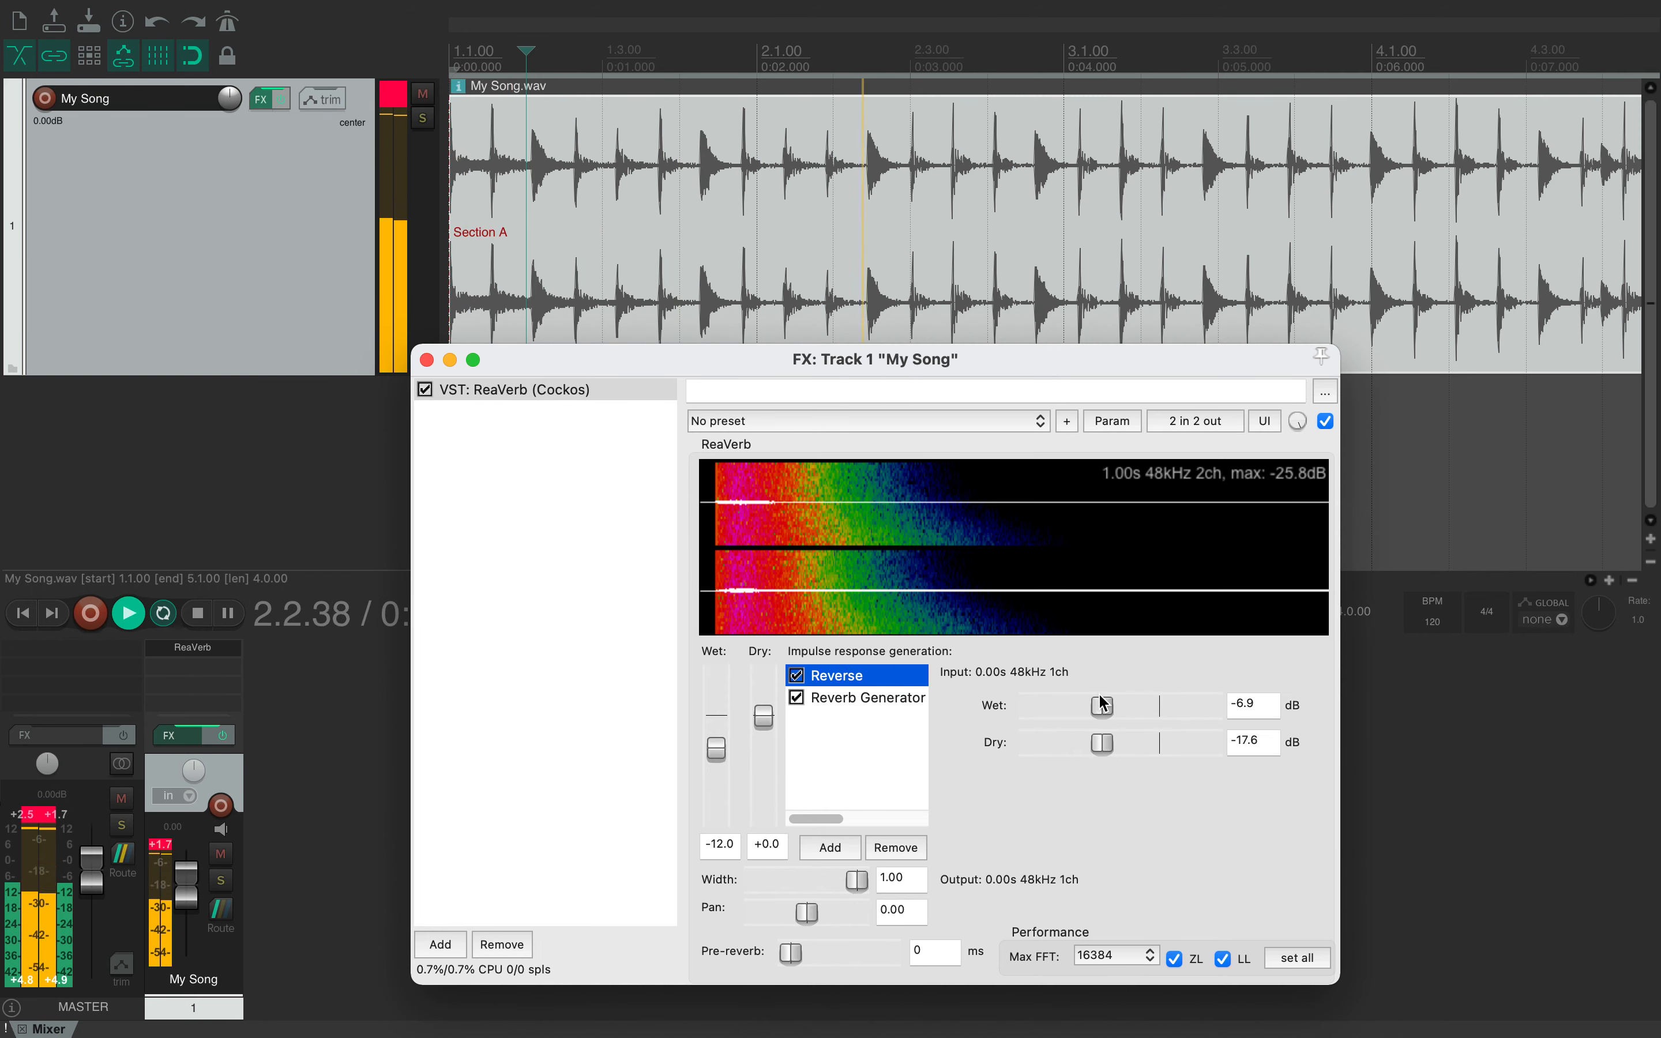
pyautogui.click(1100, 708)
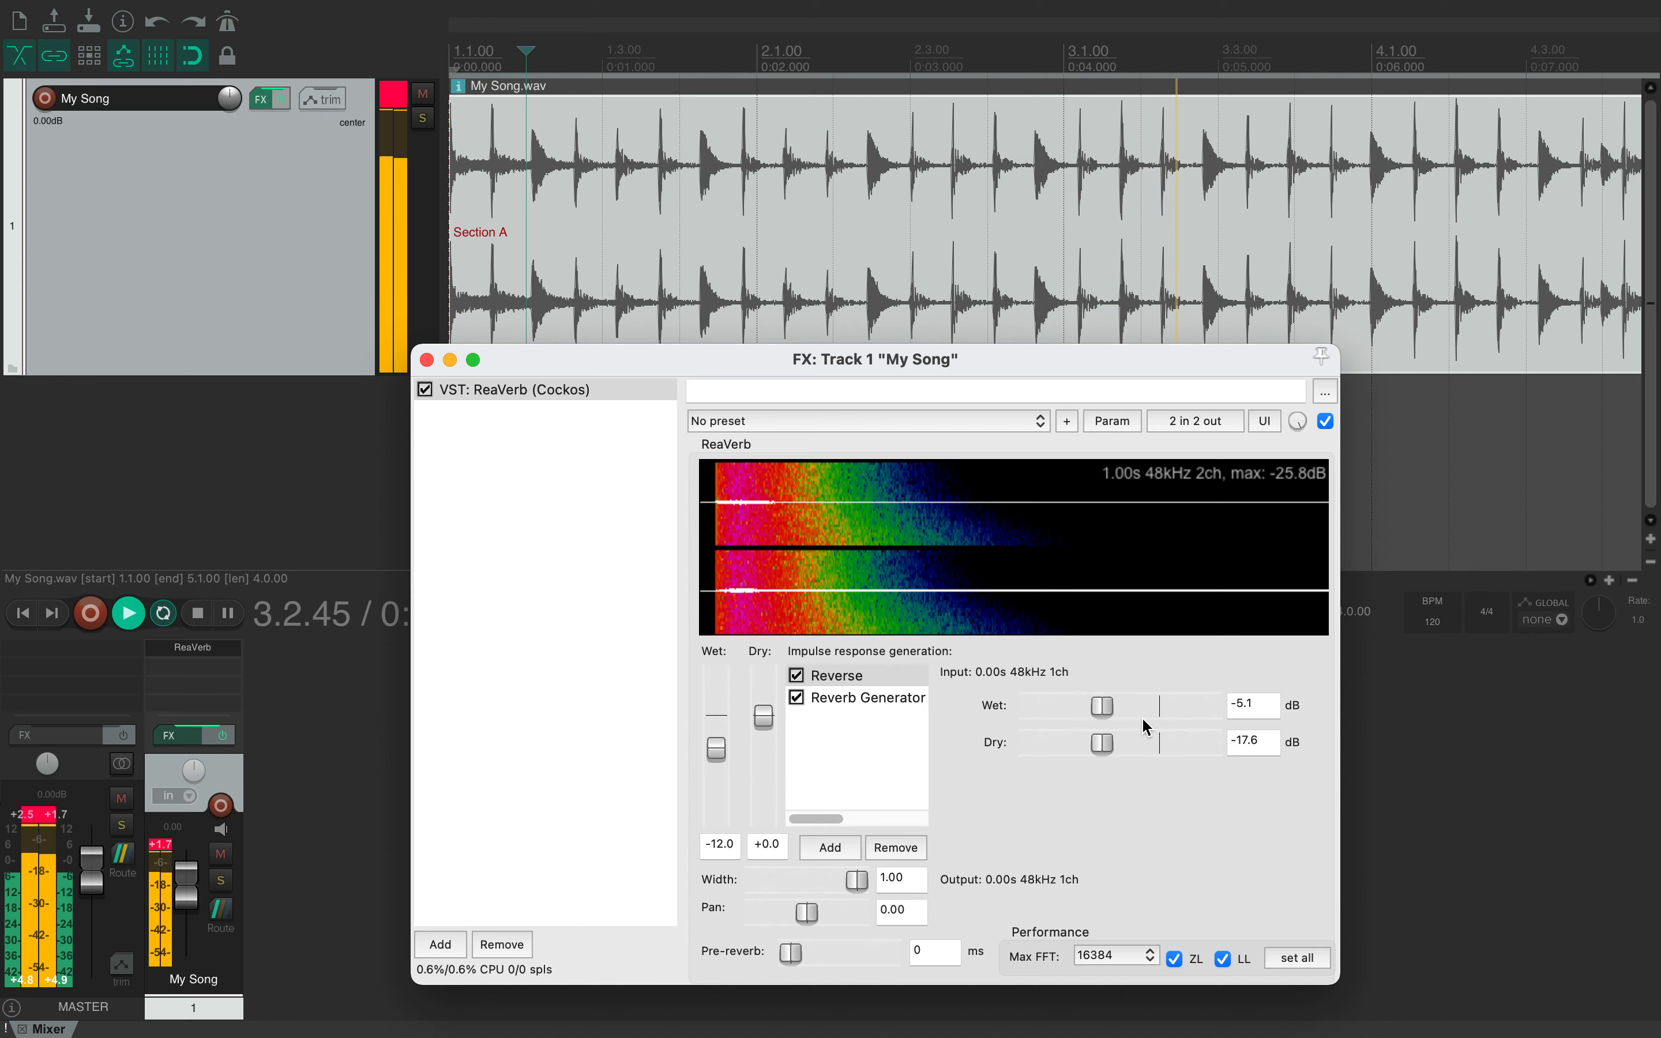
pyautogui.moveTo(1142, 718)
pyautogui.mouseDown()
pyautogui.moveTo(1090, 706)
pyautogui.moveTo(1123, 697)
pyautogui.mouseUp()
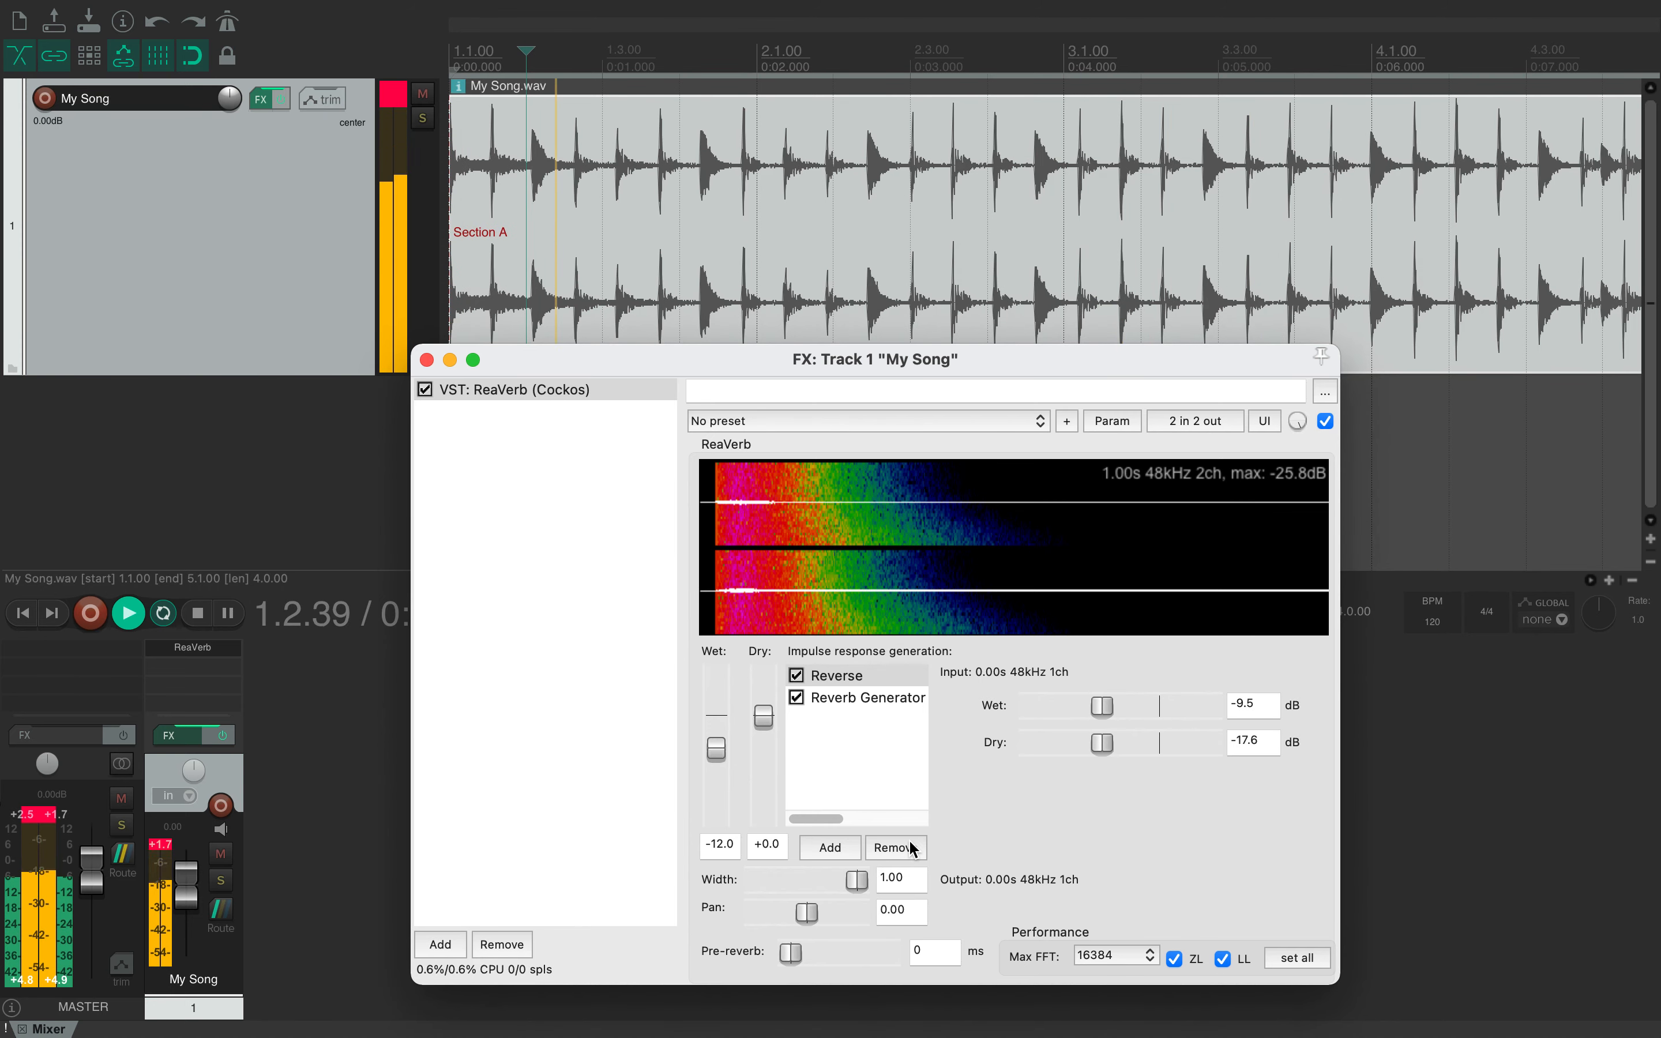
# Remove the Reverse module and set the remaining Reverb Generator's room size to 98
pyautogui.click(910, 842)
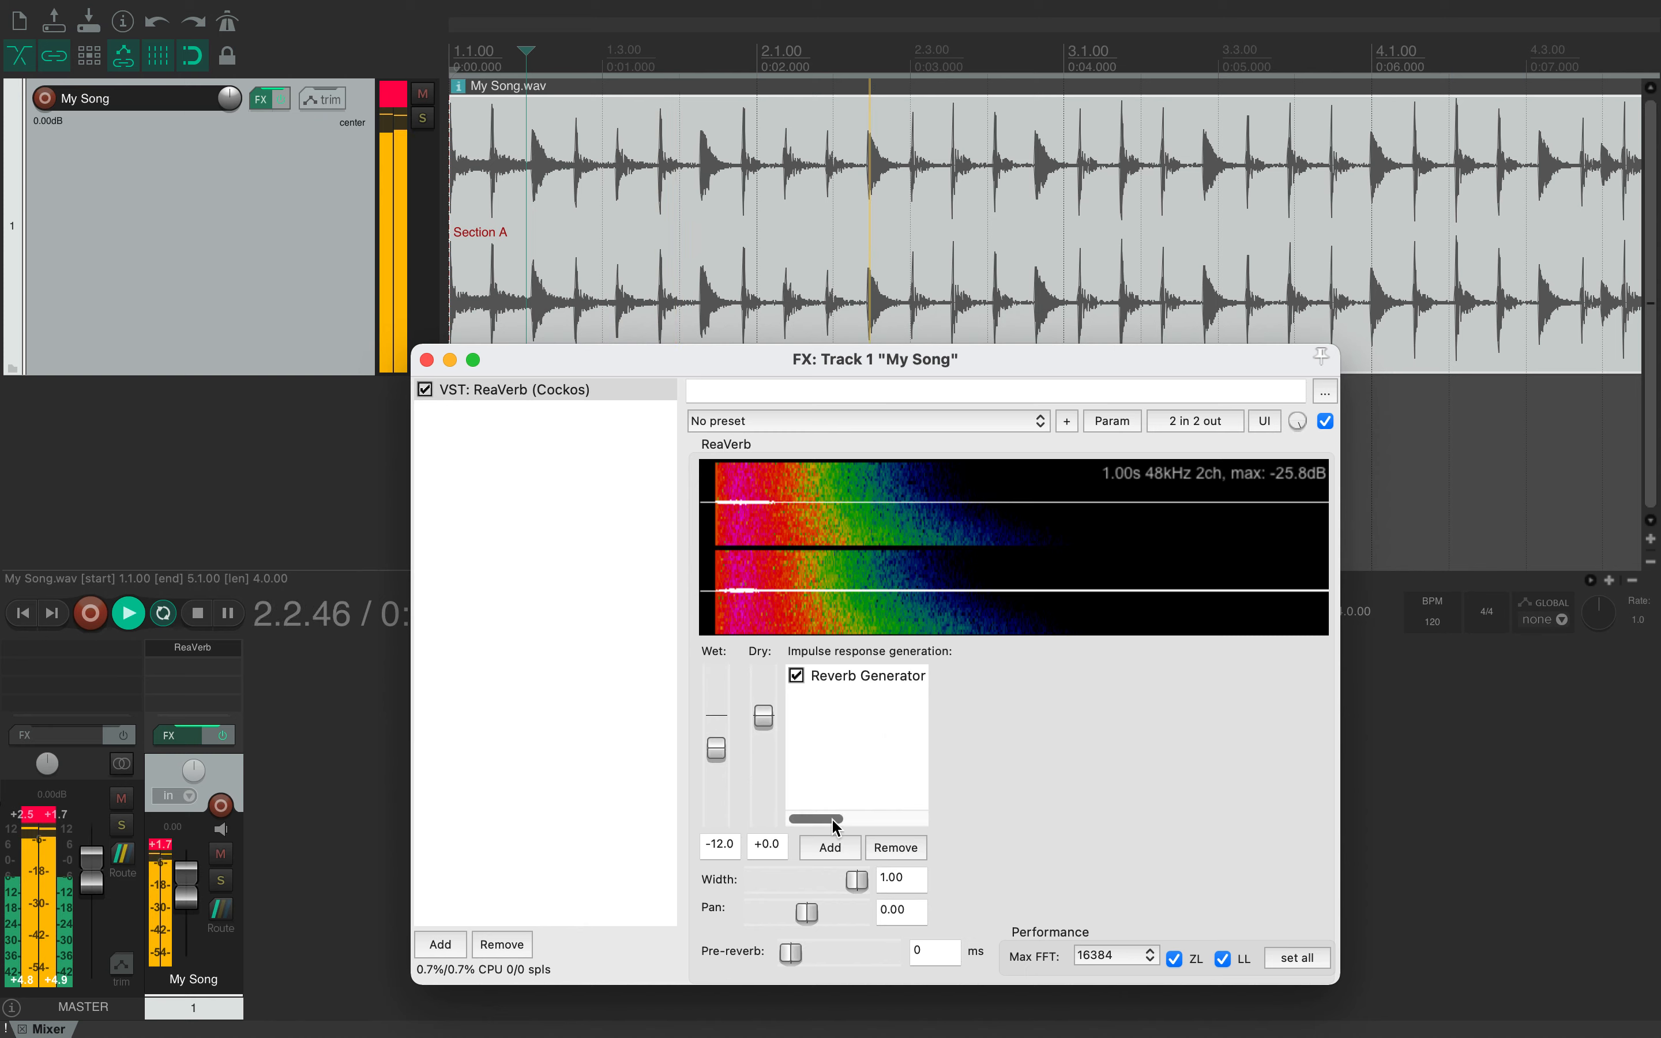
pyautogui.click(852, 677)
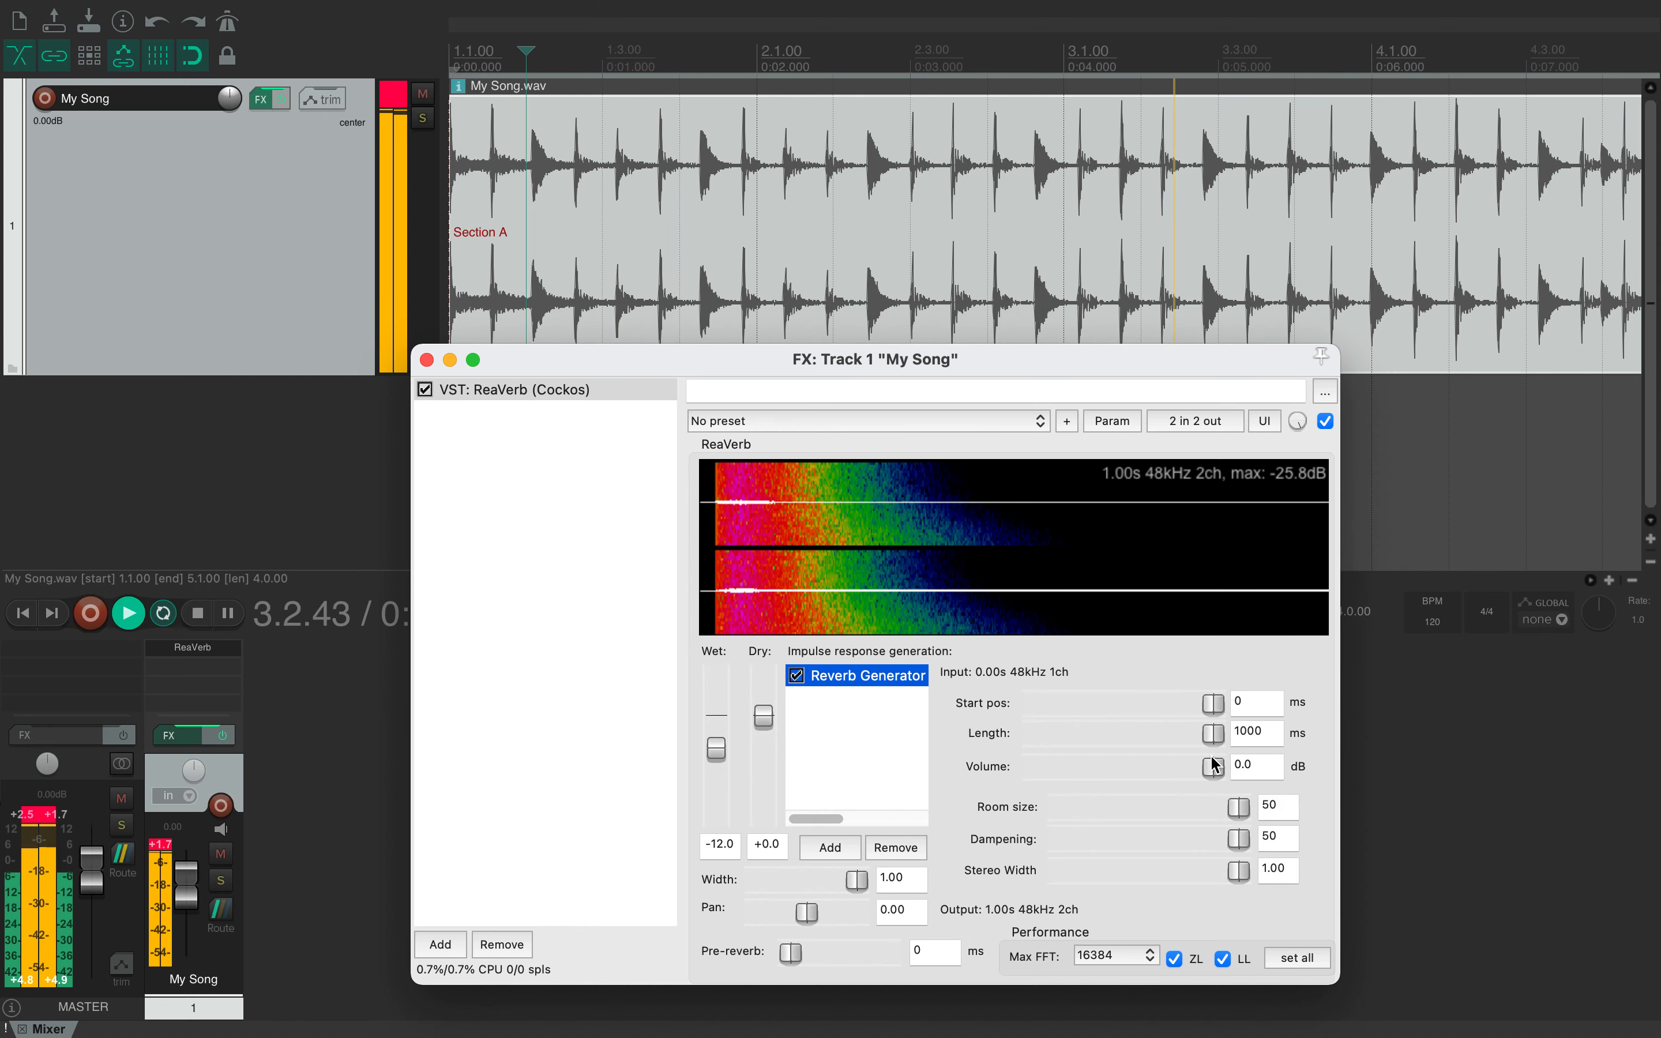
pyautogui.moveTo(1237, 808); pyautogui.dragTo(1265, 807)
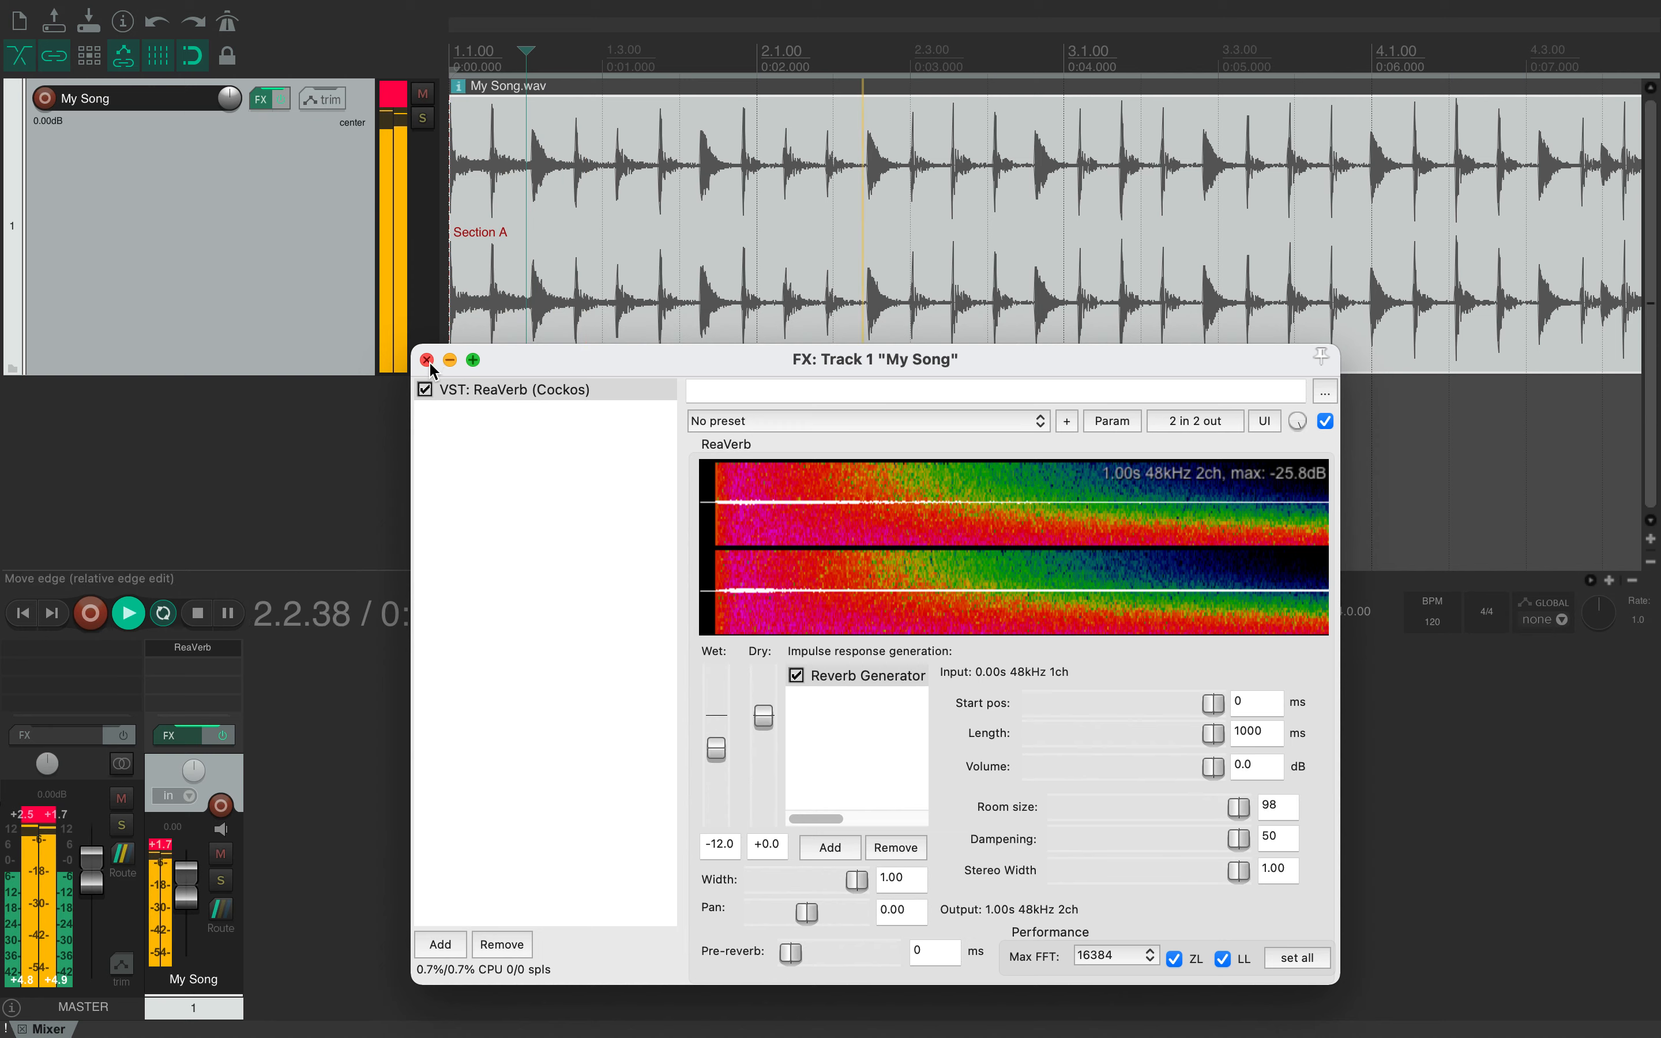
# Stop playback and remove ReaVerb from the My Song track's effects chain
pyautogui.press('space')
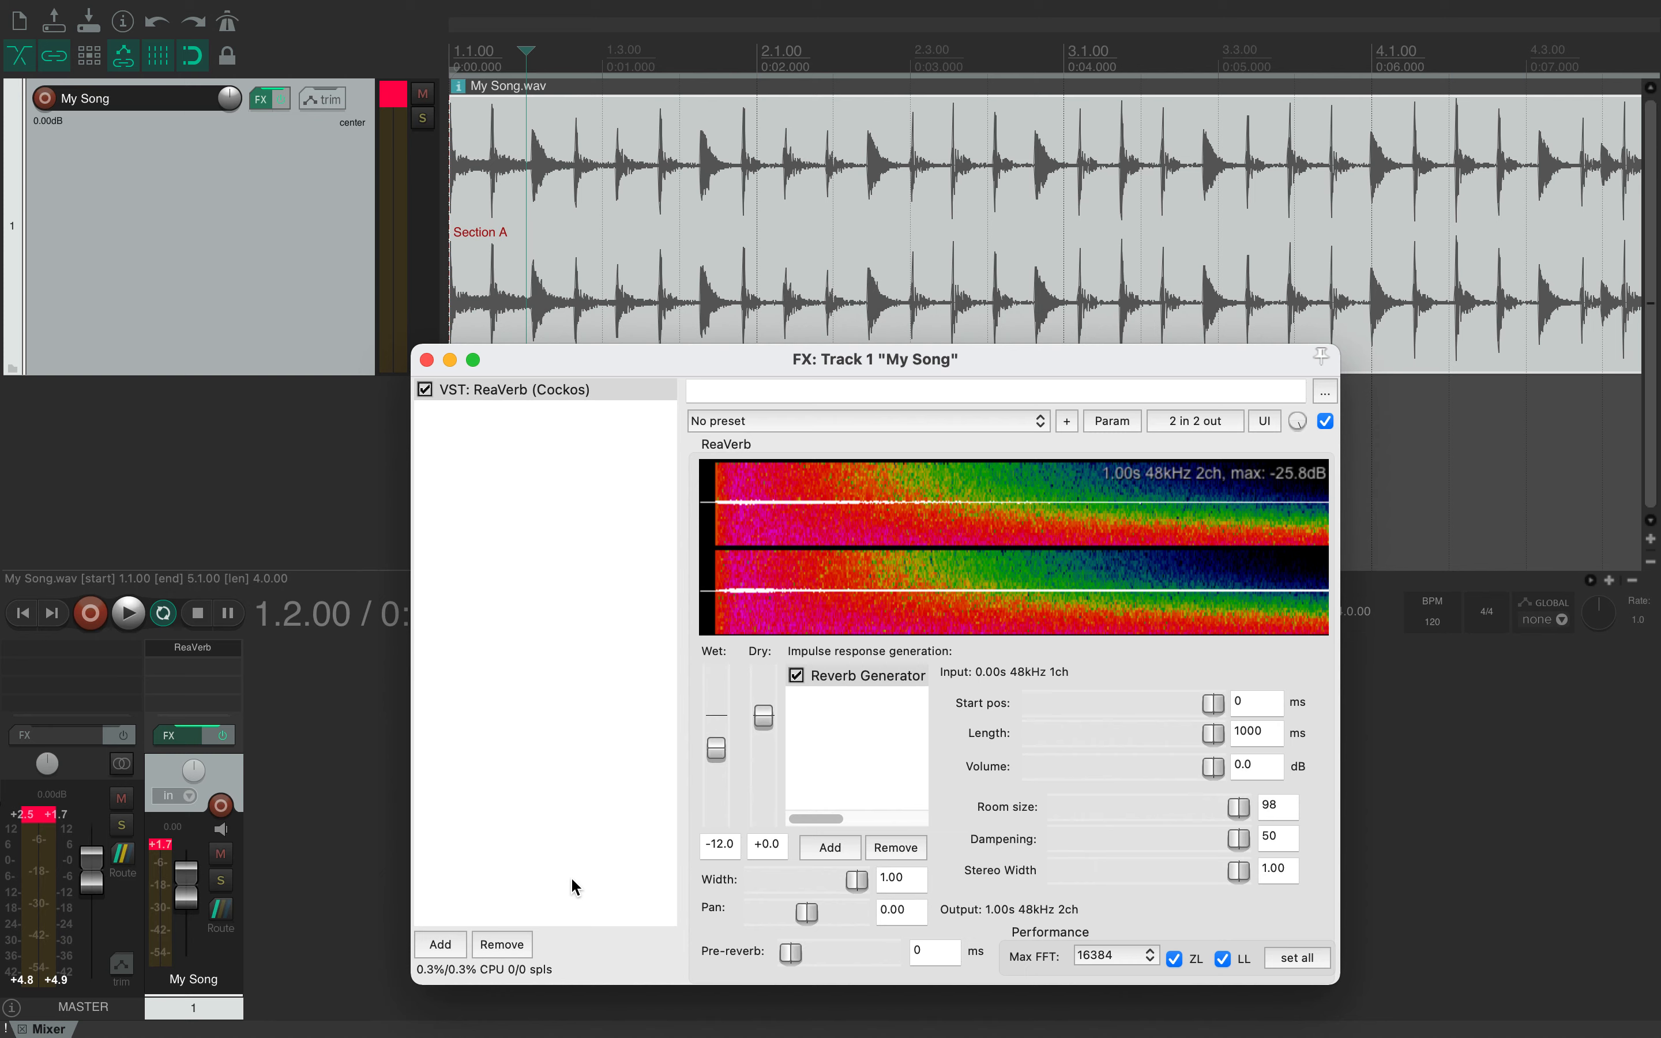
pyautogui.click(502, 946)
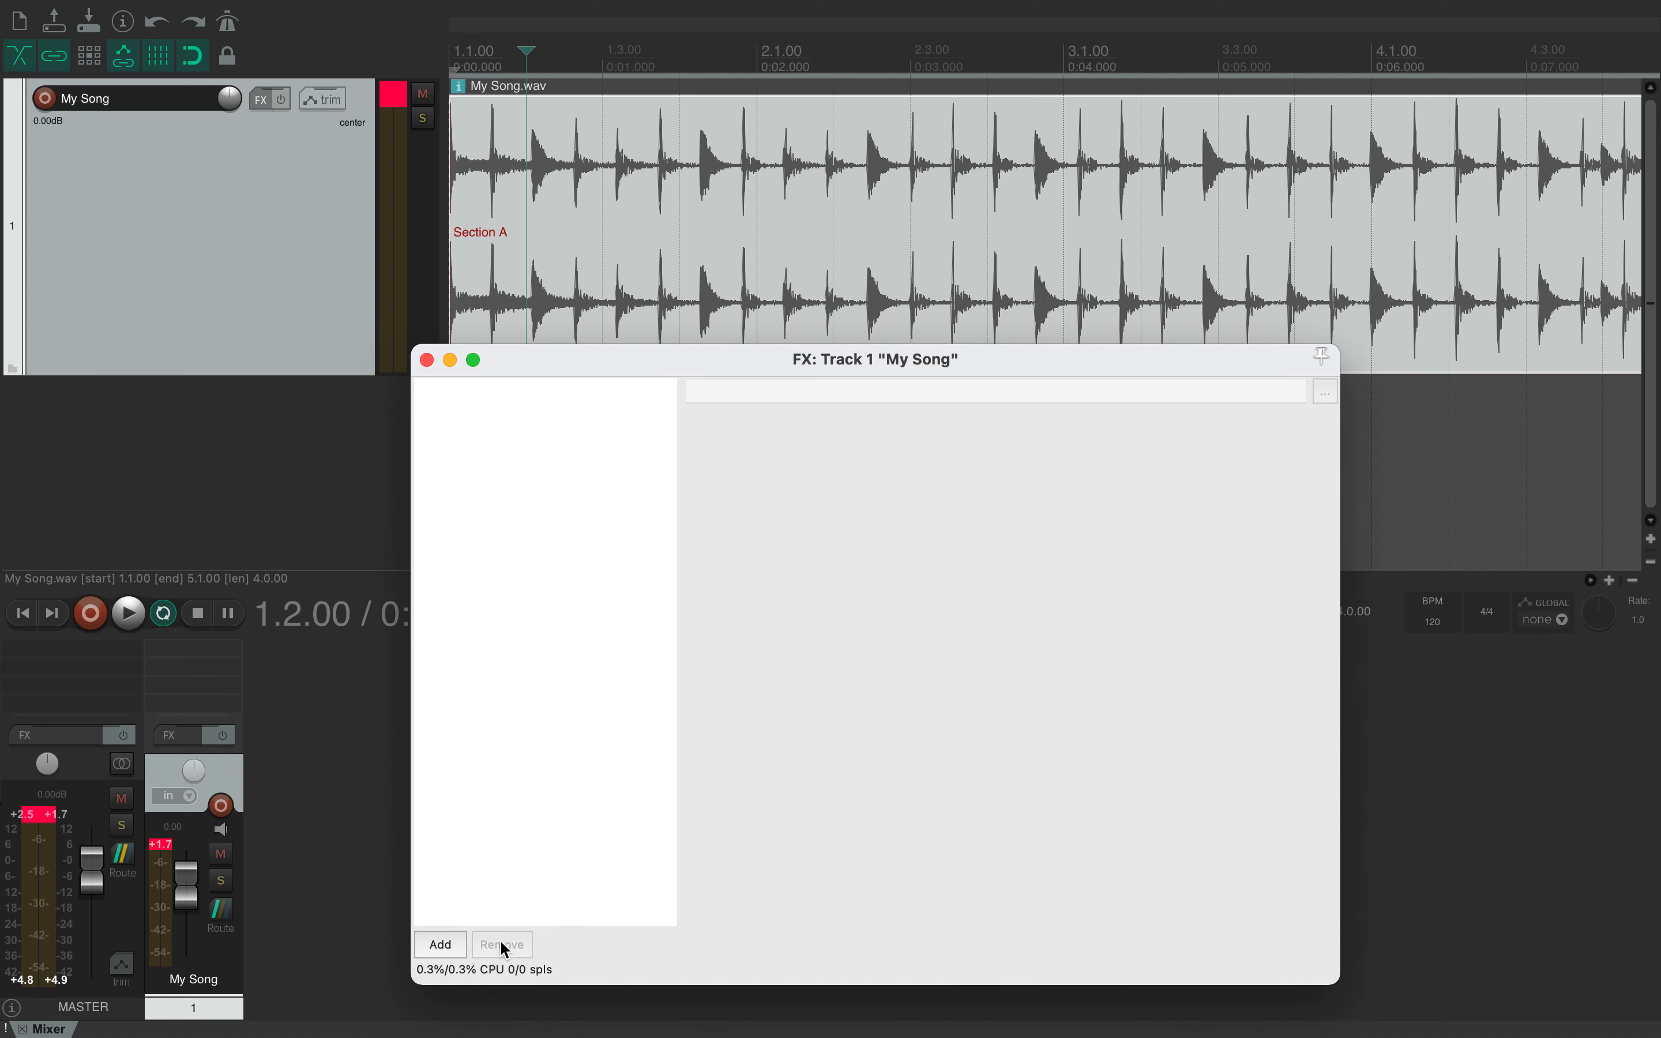
# Add the VST3 iZotope Vinyl effect from the Distortion category to the My Song track
pyautogui.click(440, 945)
pyautogui.scroll(5, 896, 763)
pyautogui.scroll(1, 896, 761)
pyautogui.scroll(-4, 938, 785)
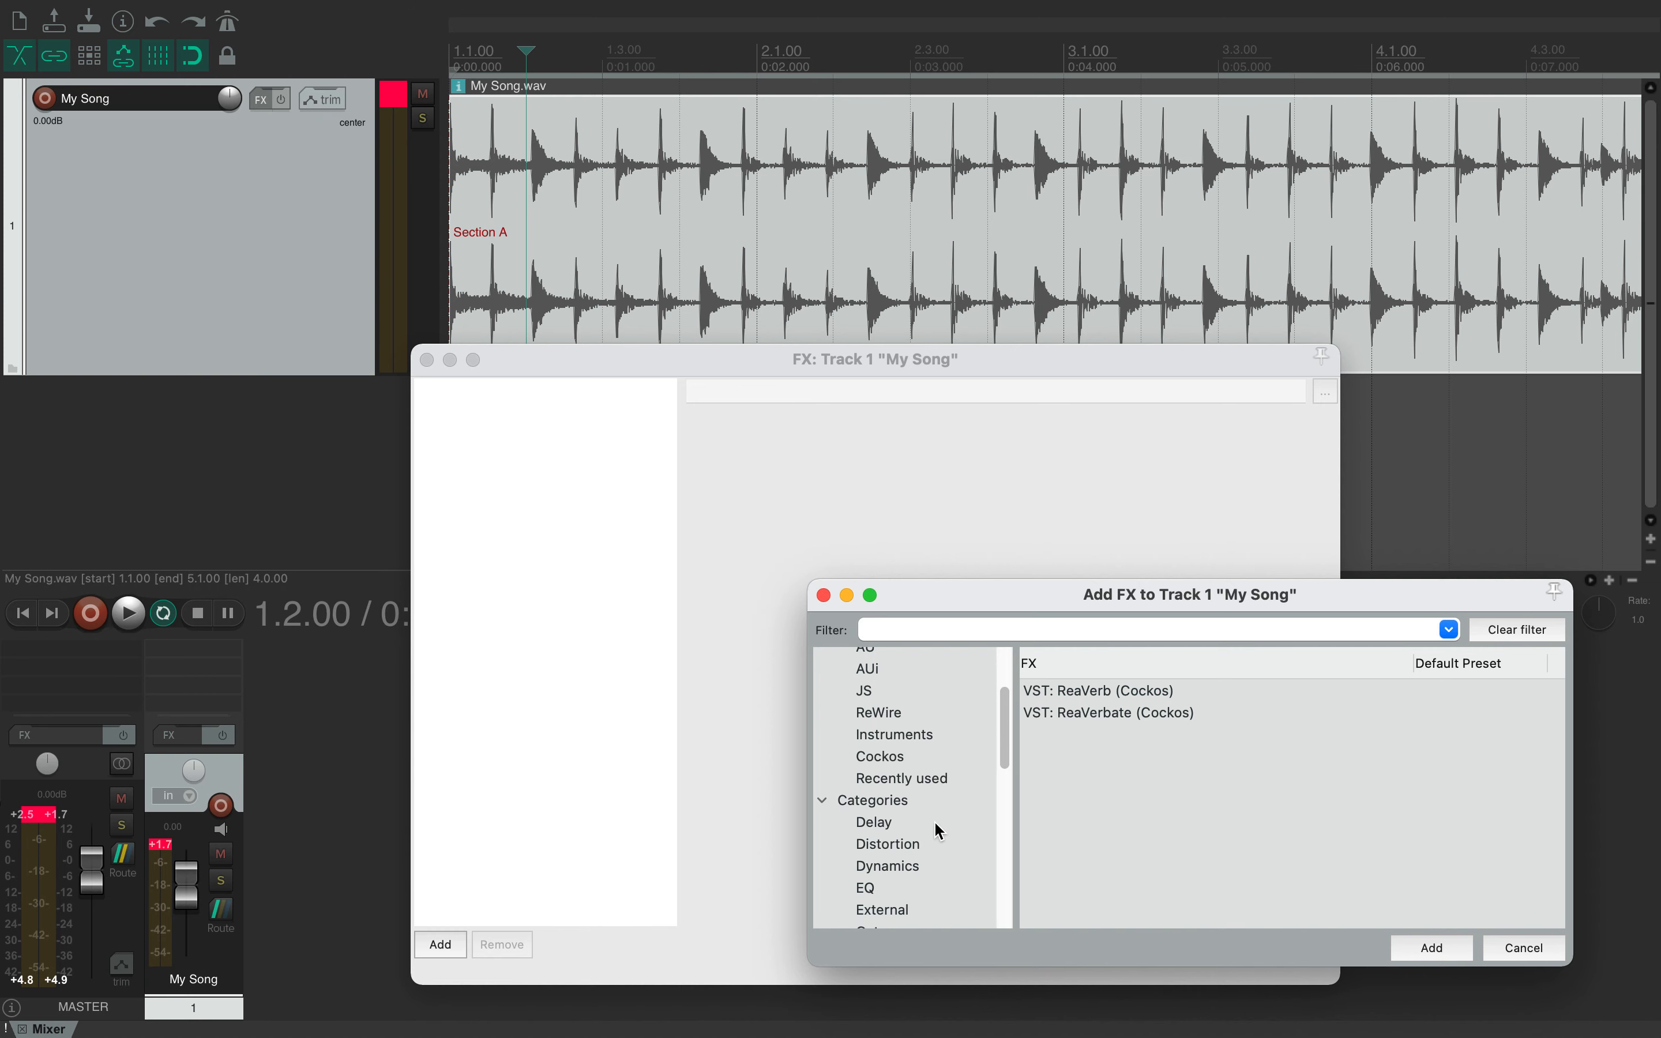
pyautogui.click(938, 828)
pyautogui.click(932, 845)
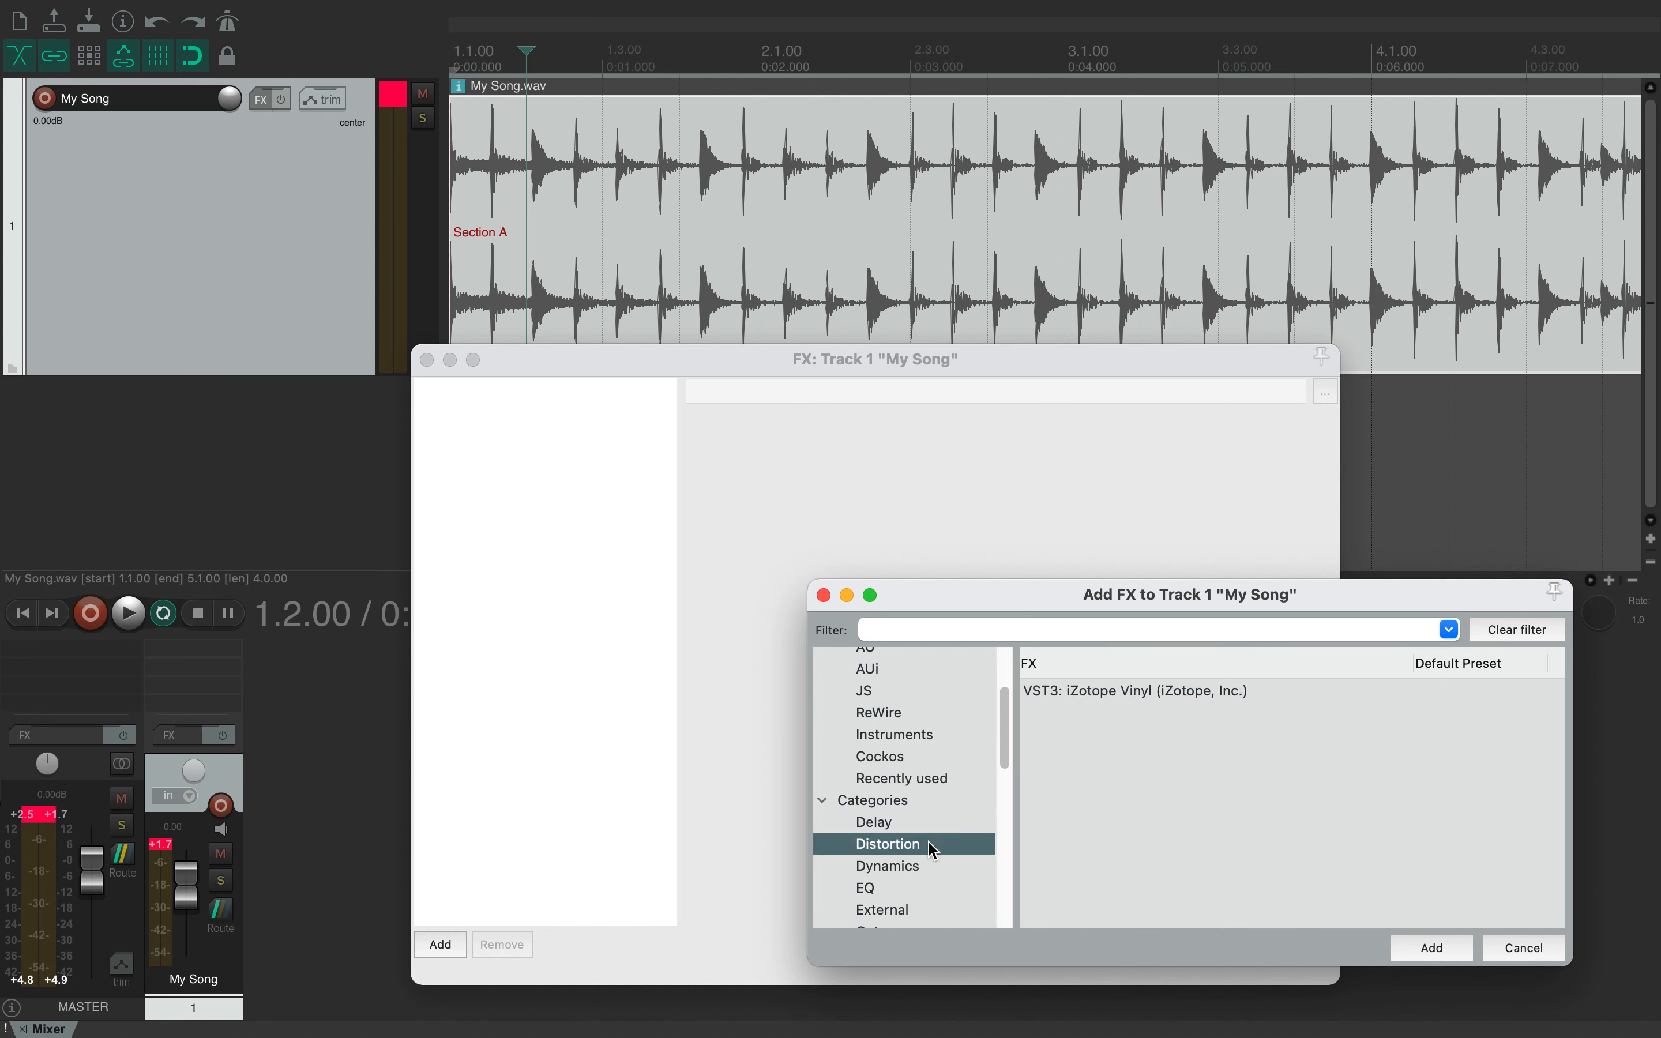
pyautogui.scroll(-1, 932, 846)
pyautogui.click(932, 836)
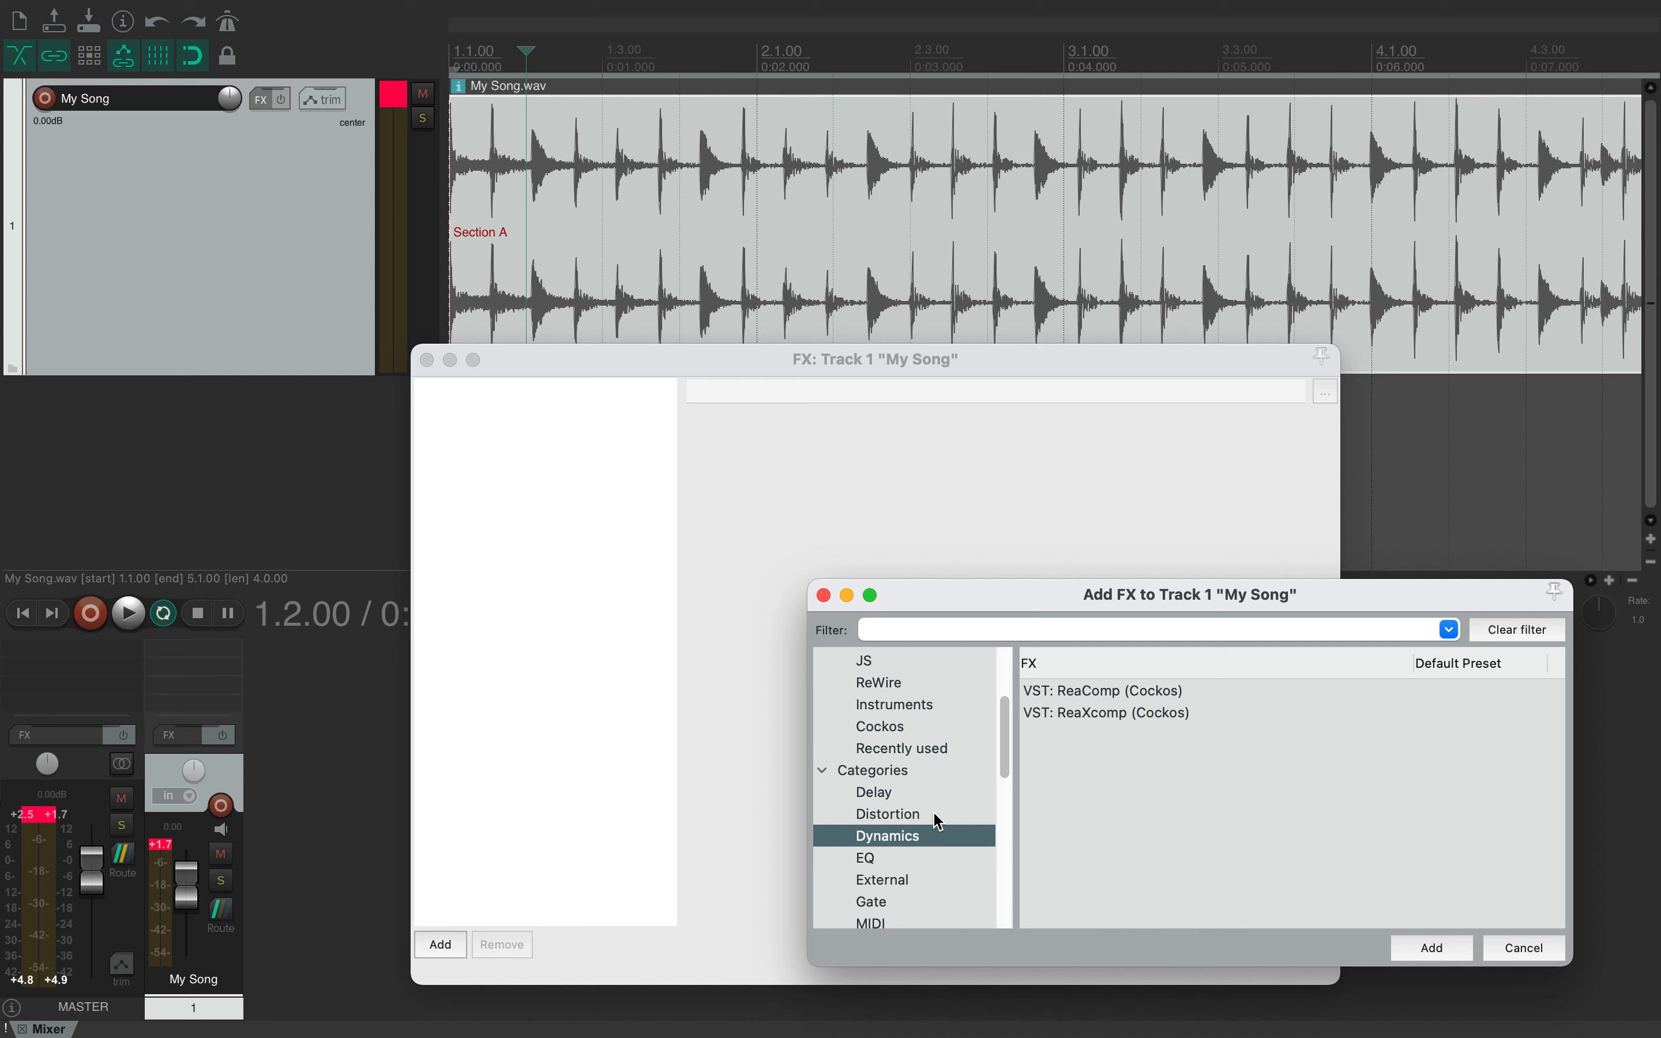
pyautogui.click(938, 817)
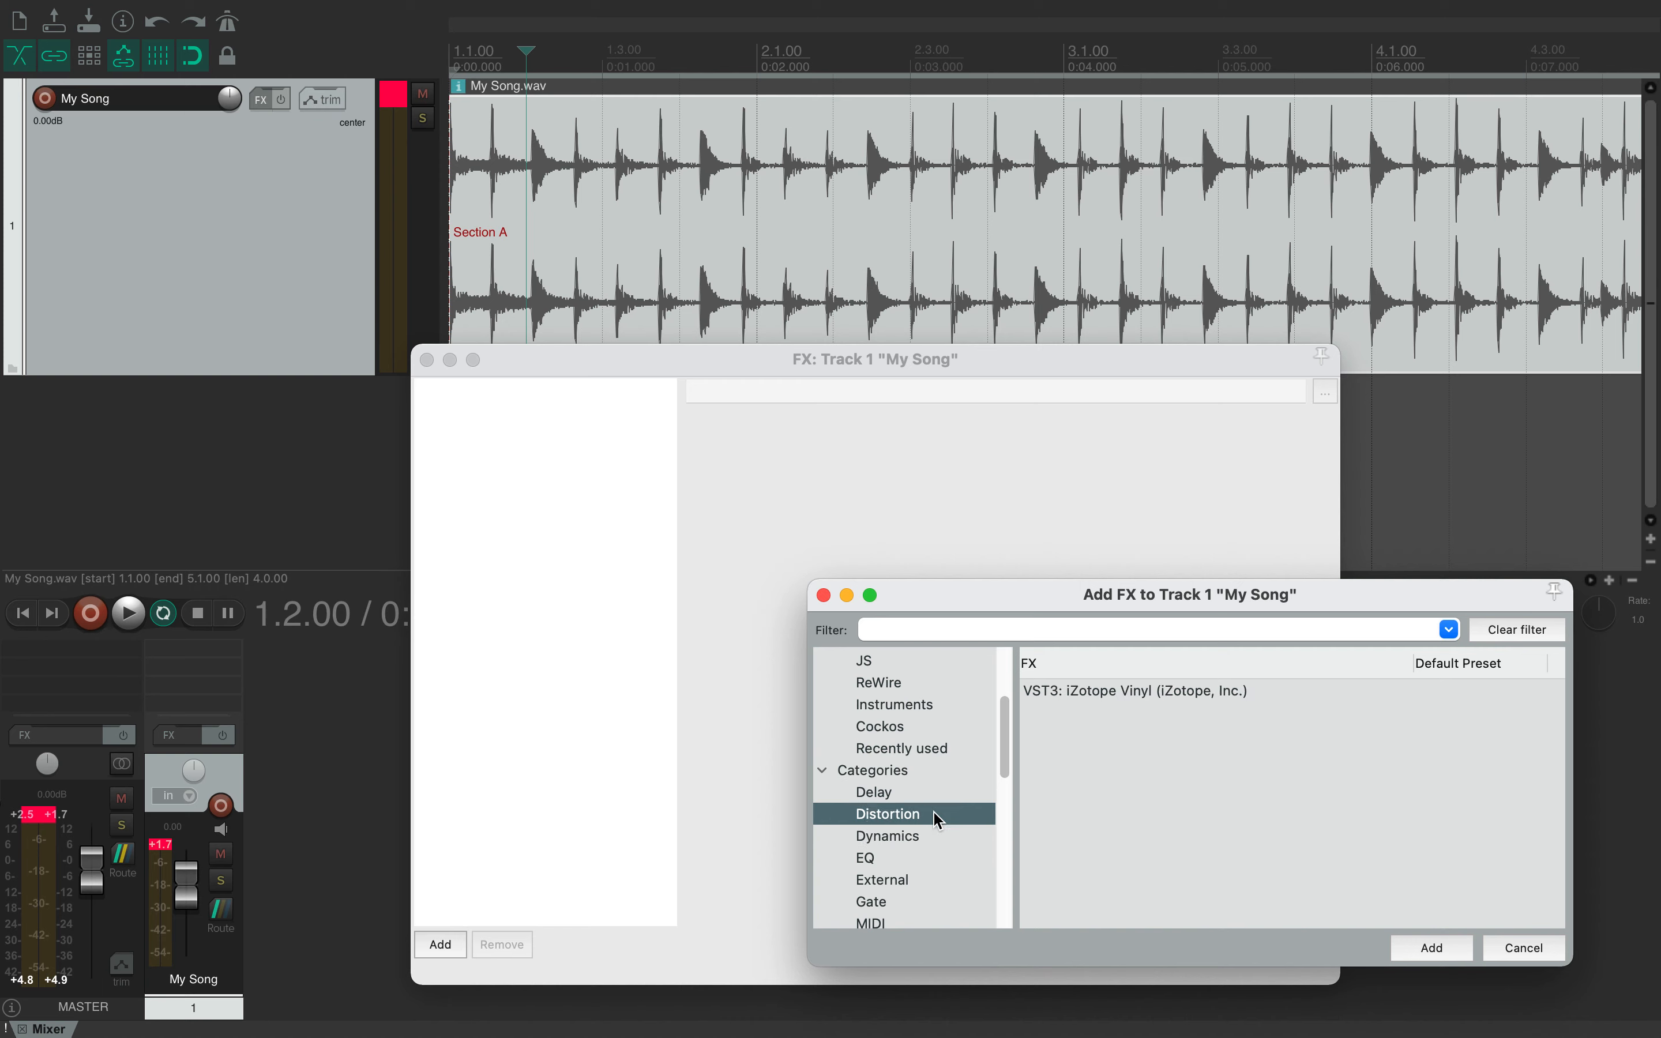
pyautogui.click(1107, 689)
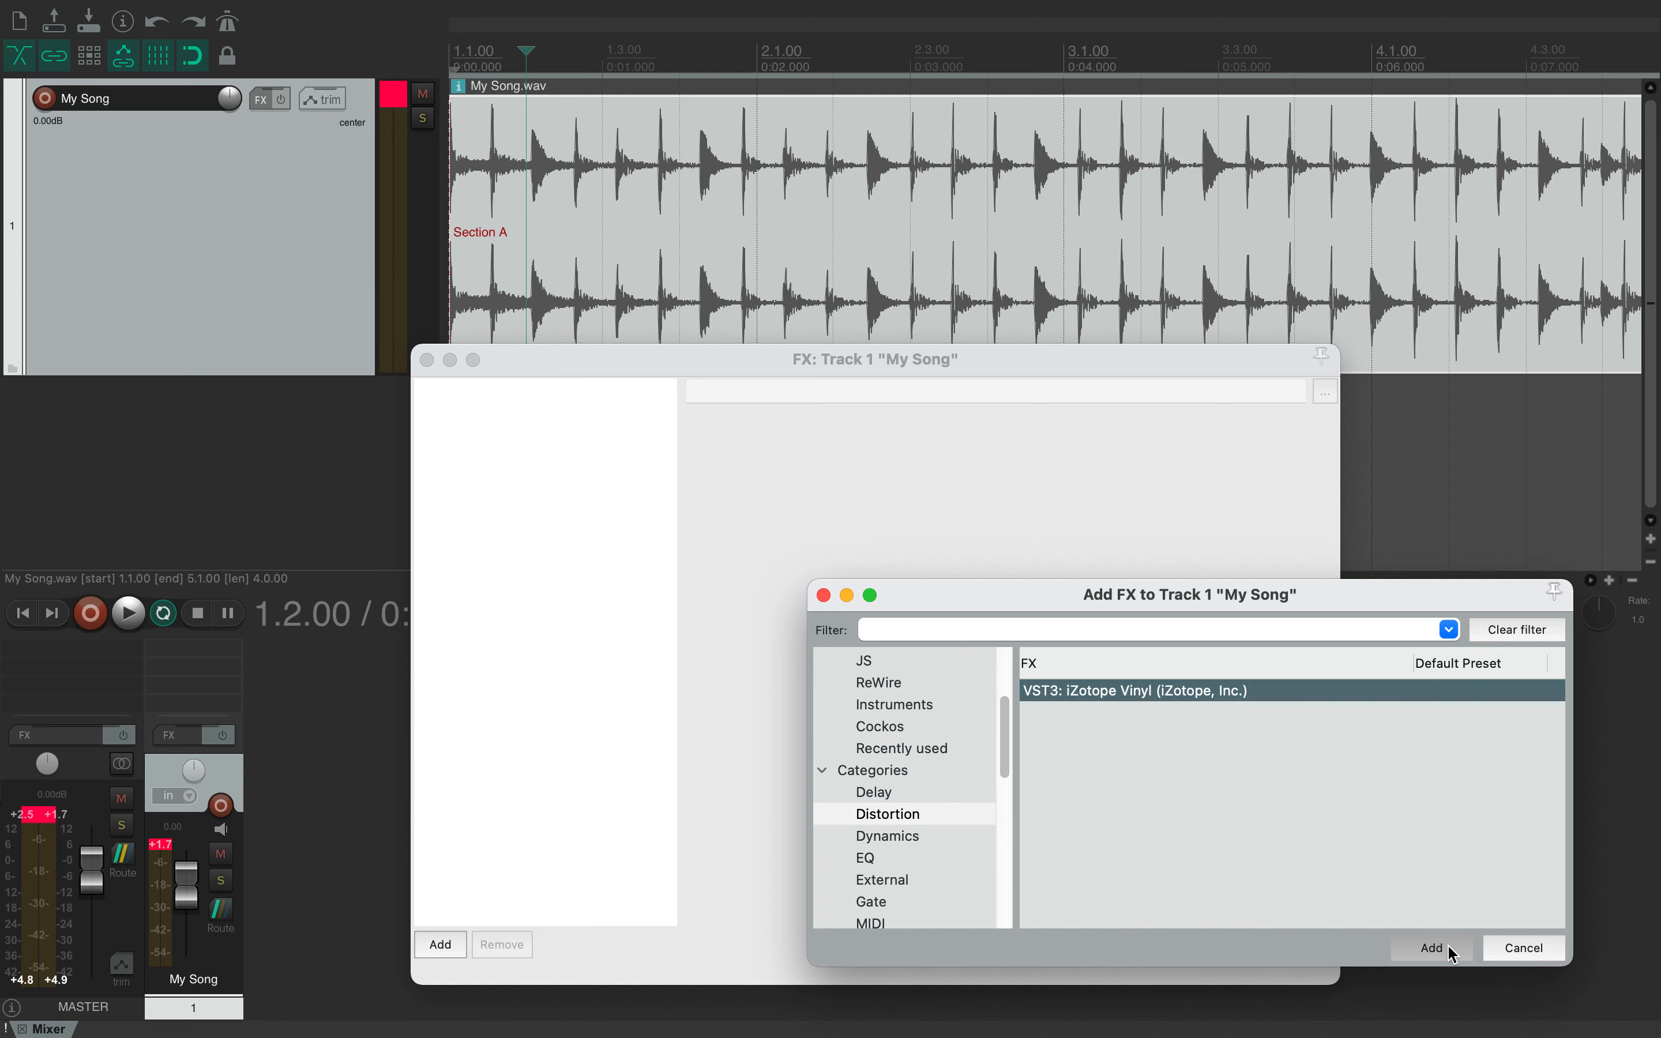
pyautogui.click(1433, 947)
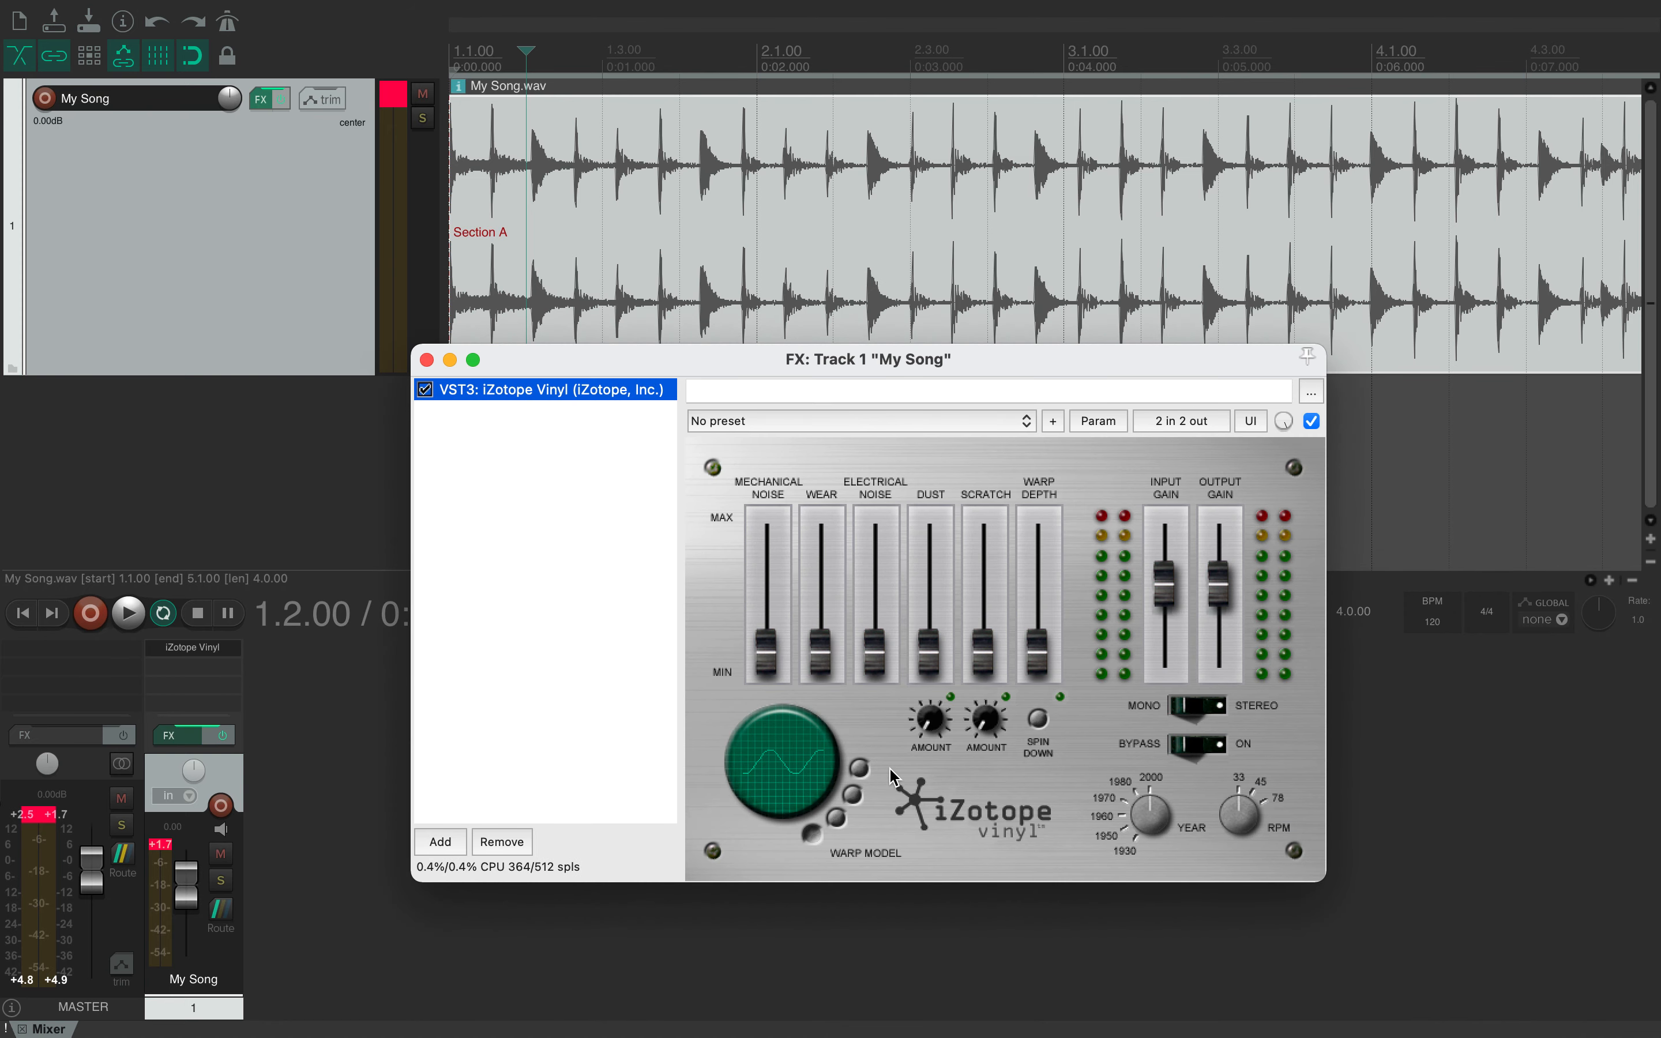
# Start playback and set Vinyl's mechanical noise to about half, wear near minimum and electrical noise to about three quarters
pyautogui.press('space')
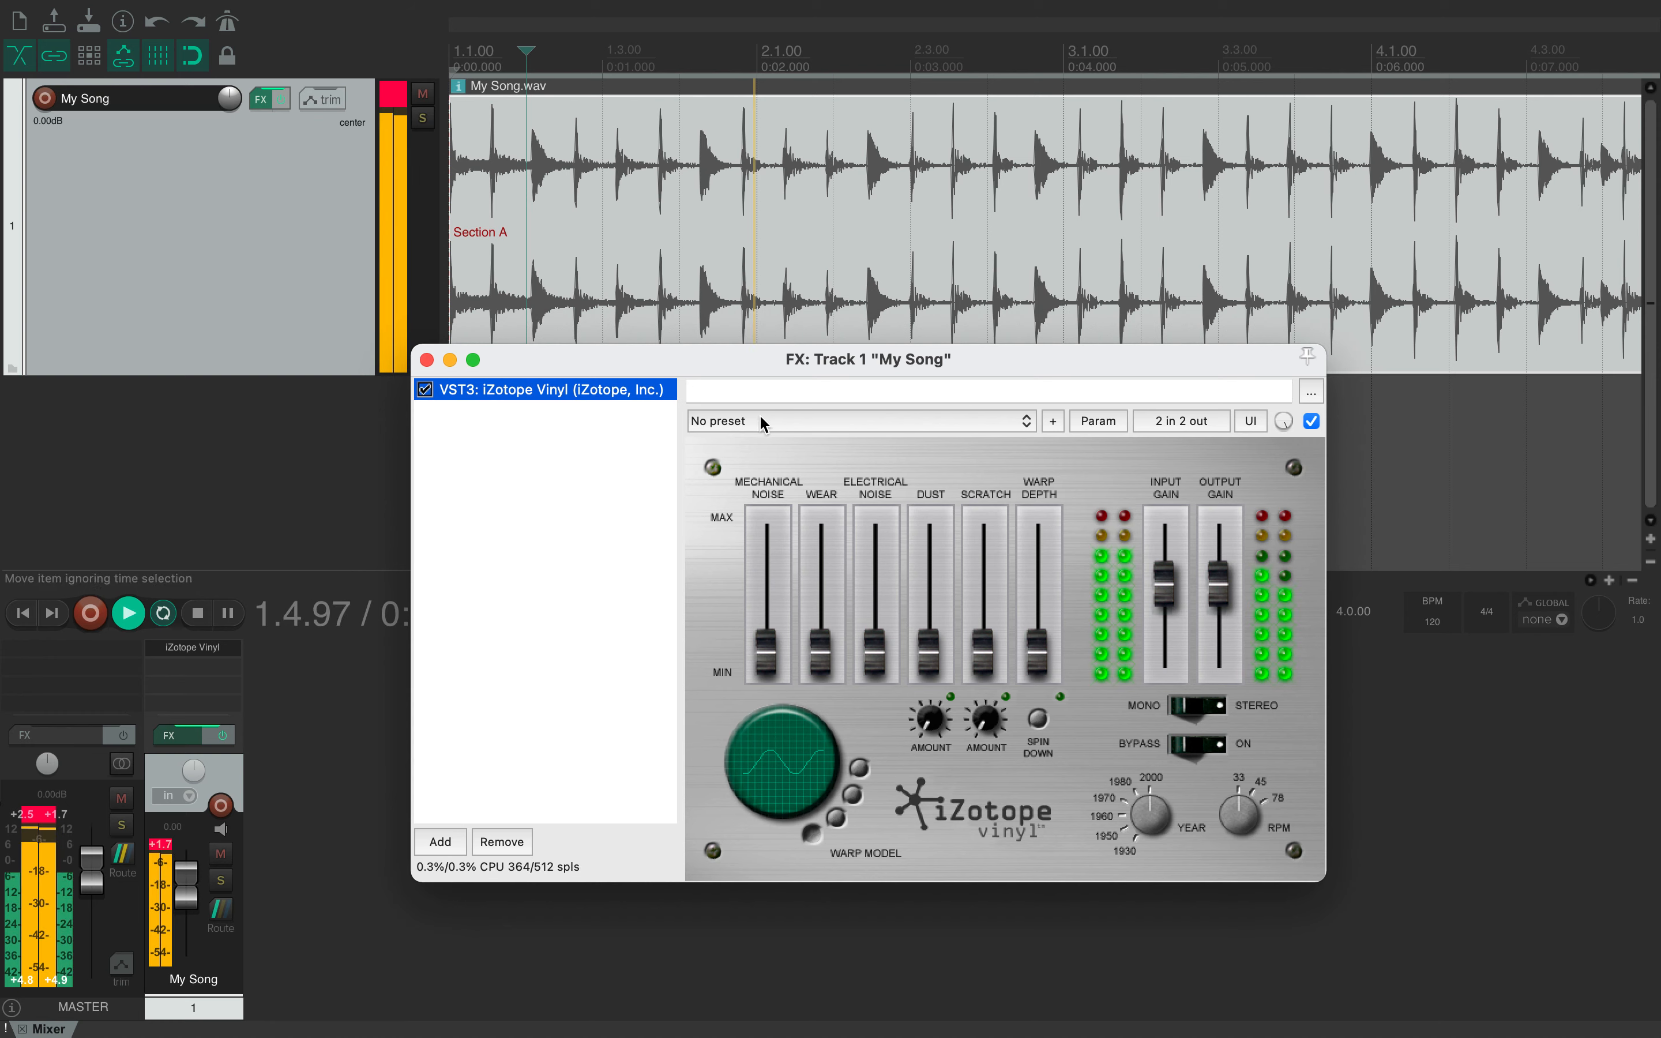
pyautogui.moveTo(766, 652); pyautogui.dragTo(821, 549)
pyautogui.moveTo(884, 651); pyautogui.dragTo(884, 500)
pyautogui.moveTo(821, 549); pyautogui.dragTo(820, 635)
pyautogui.moveTo(885, 539); pyautogui.dragTo(882, 569)
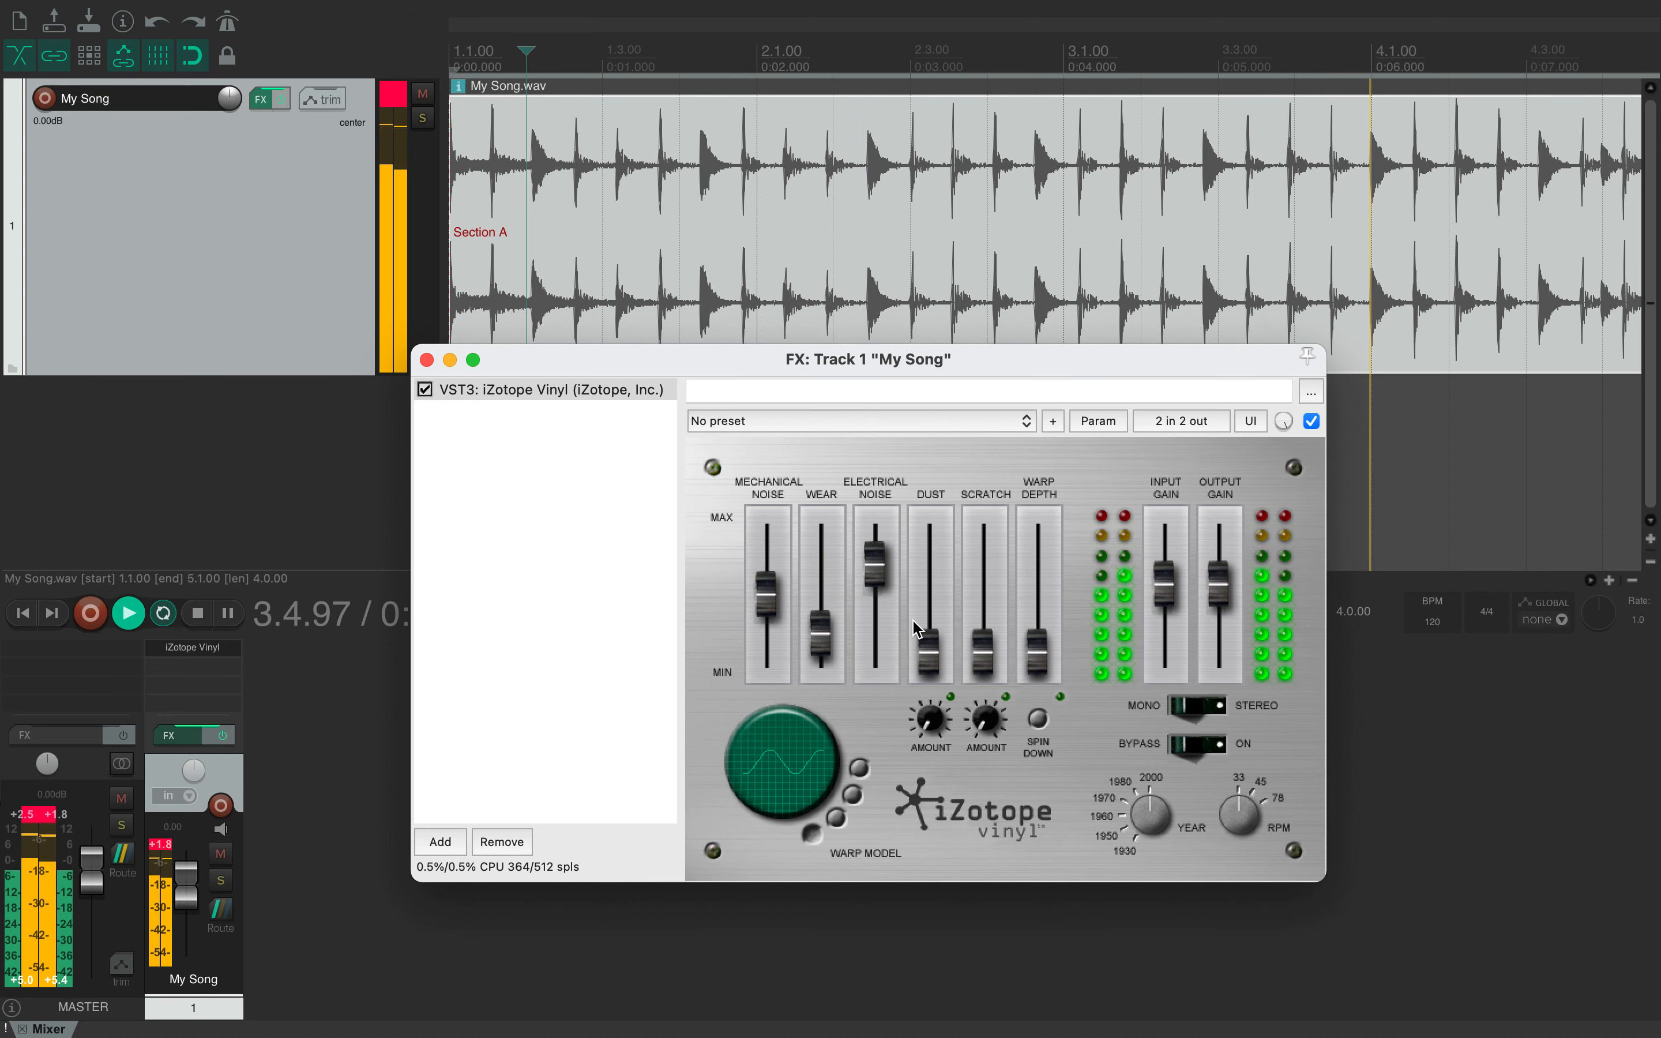
# Raise Vinyl's dust and warp depth to maximum and its scratch level to nearly maximum
pyautogui.moveTo(927, 652); pyautogui.dragTo(928, 536)
pyautogui.moveTo(985, 649); pyautogui.dragTo(984, 549)
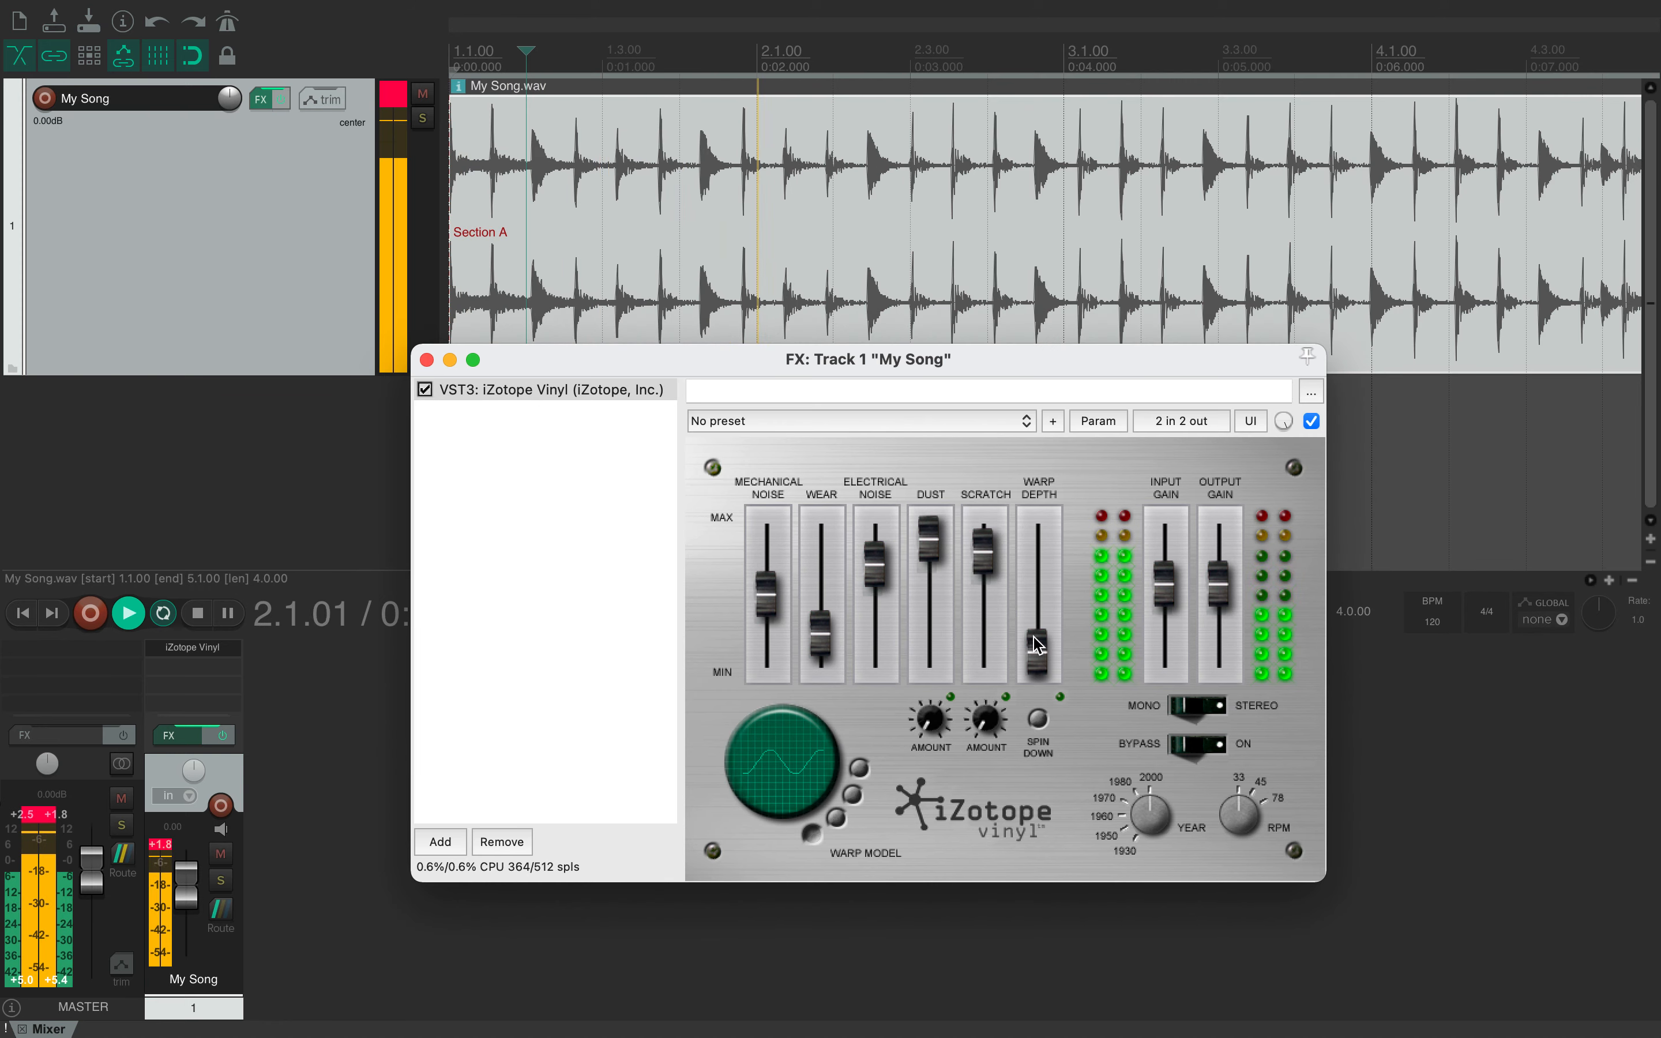
pyautogui.moveTo(1037, 645); pyautogui.dragTo(1038, 539)
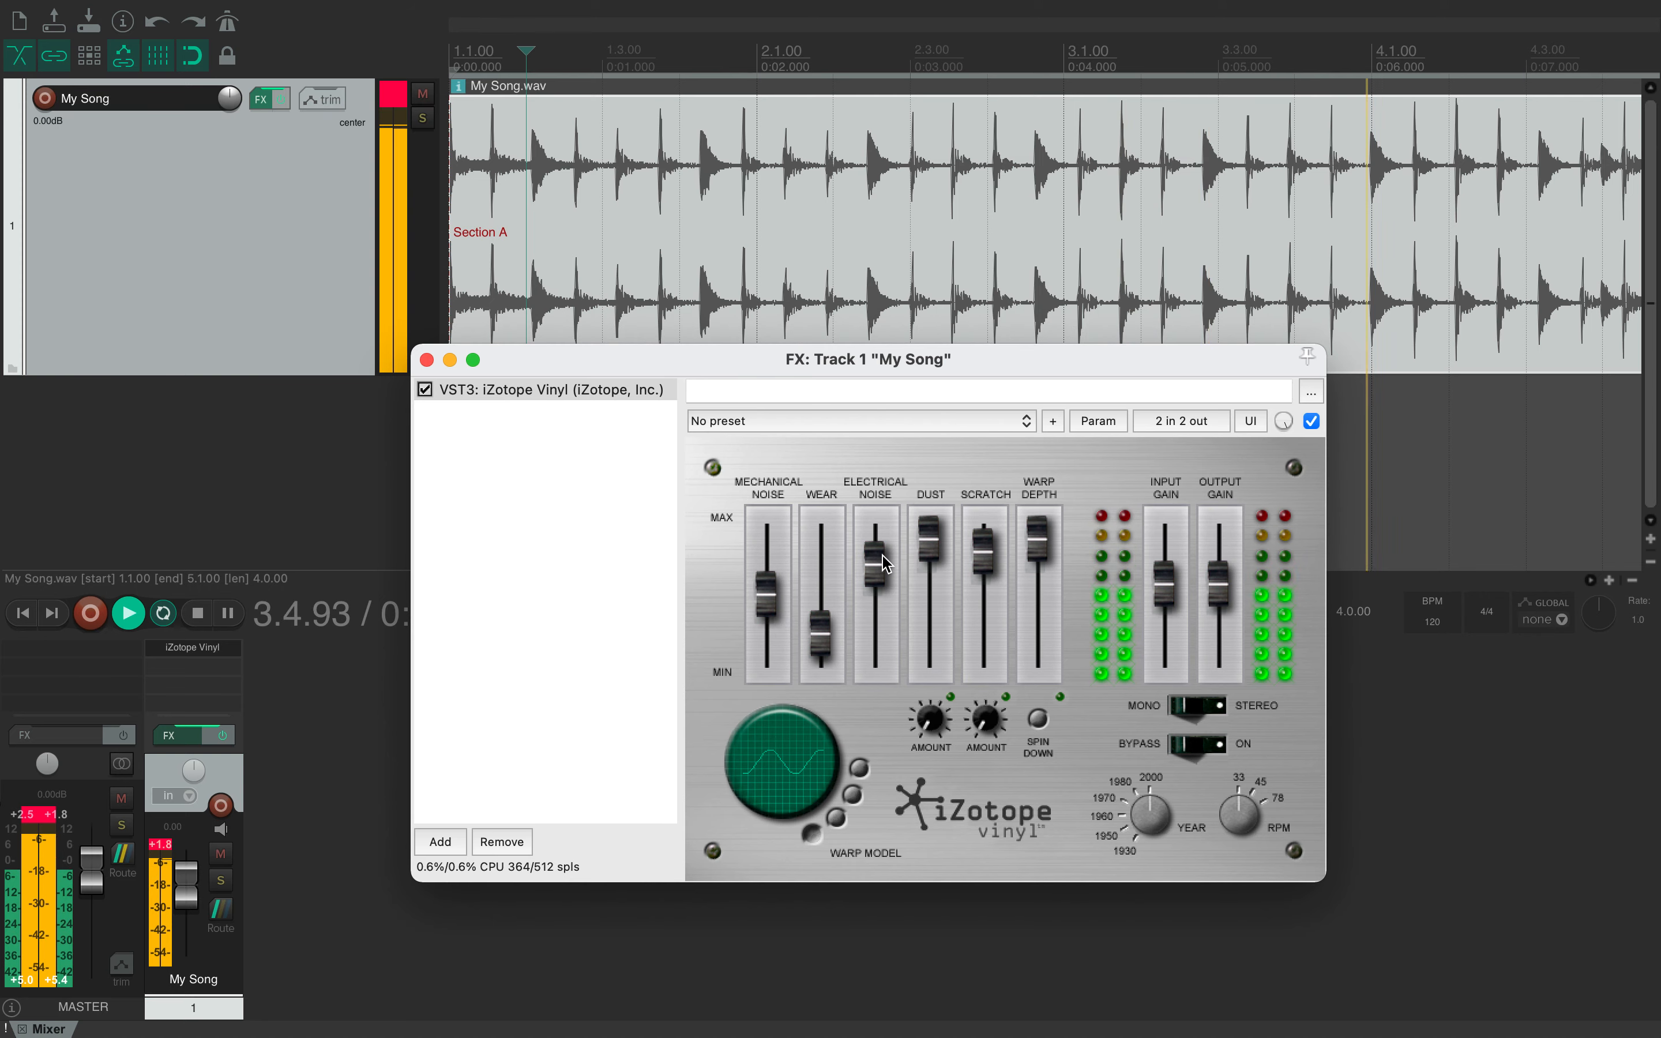
# Lower Vinyl's mechanical noise, wear, electrical noise, scratch, warp depth and input gain to minimum, leaving dust raised
pyautogui.moveTo(882, 563); pyautogui.dragTo(877, 655)
pyautogui.moveTo(766, 594); pyautogui.dragTo(772, 680)
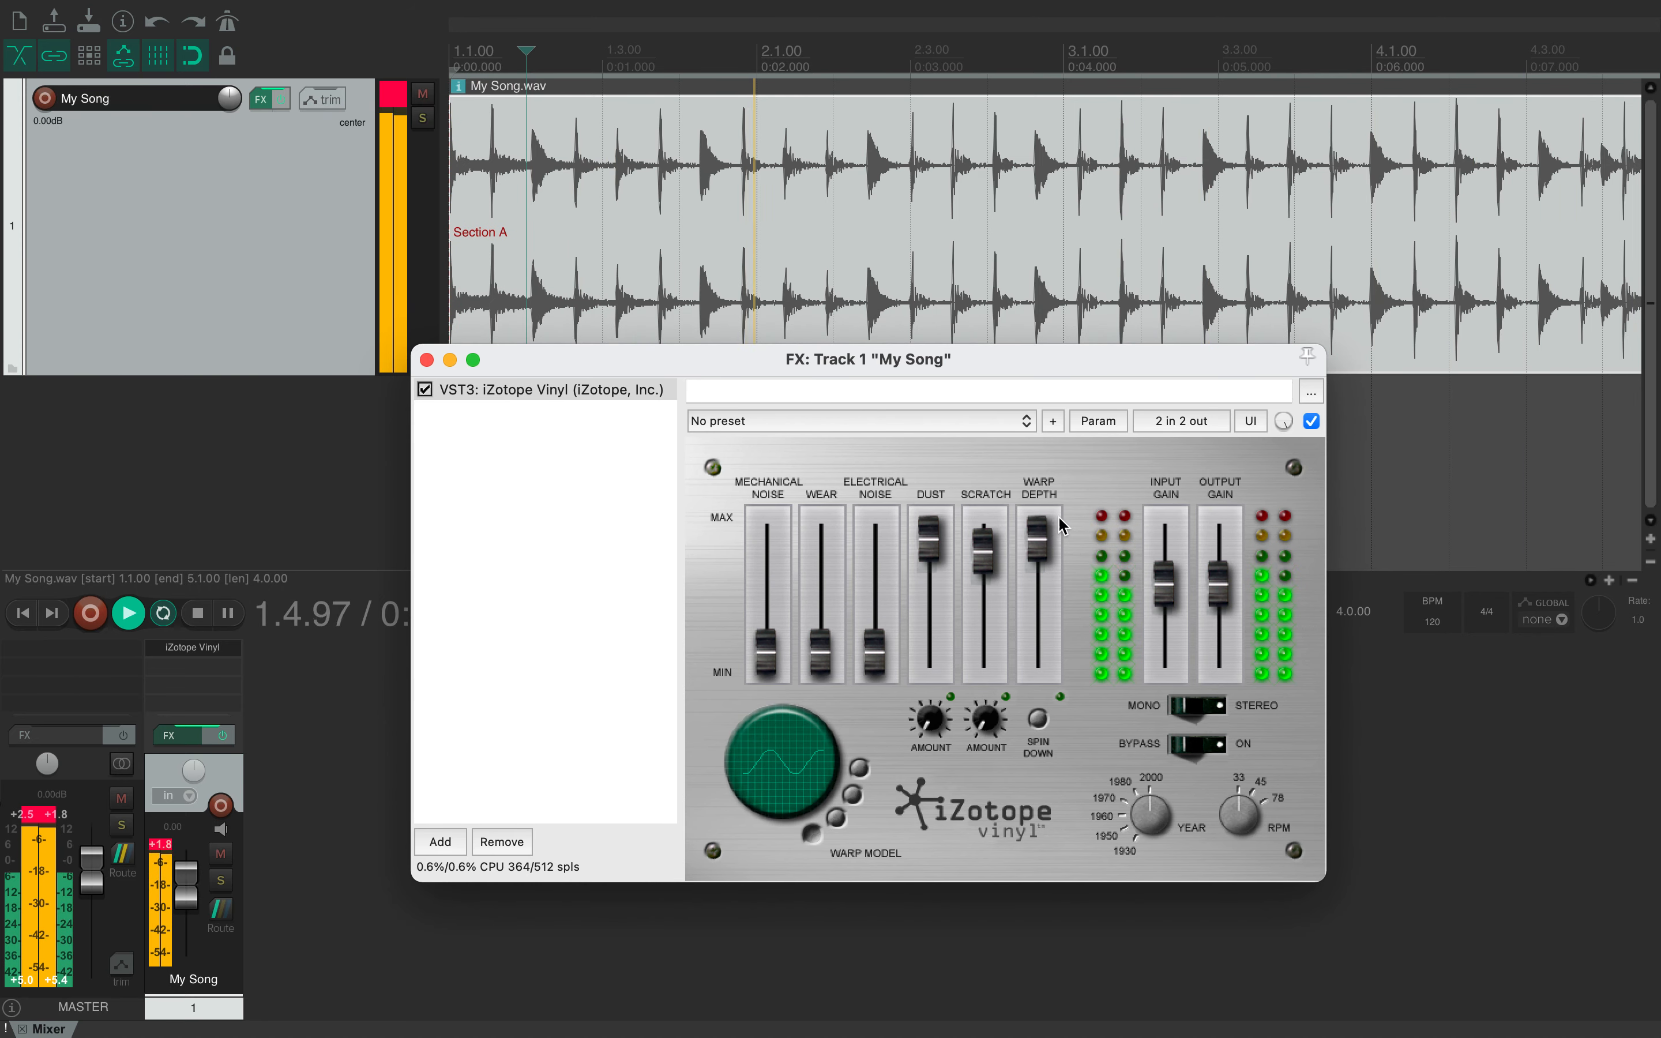
pyautogui.moveTo(1046, 541); pyautogui.dragTo(1046, 694)
pyautogui.moveTo(985, 548); pyautogui.dragTo(983, 661)
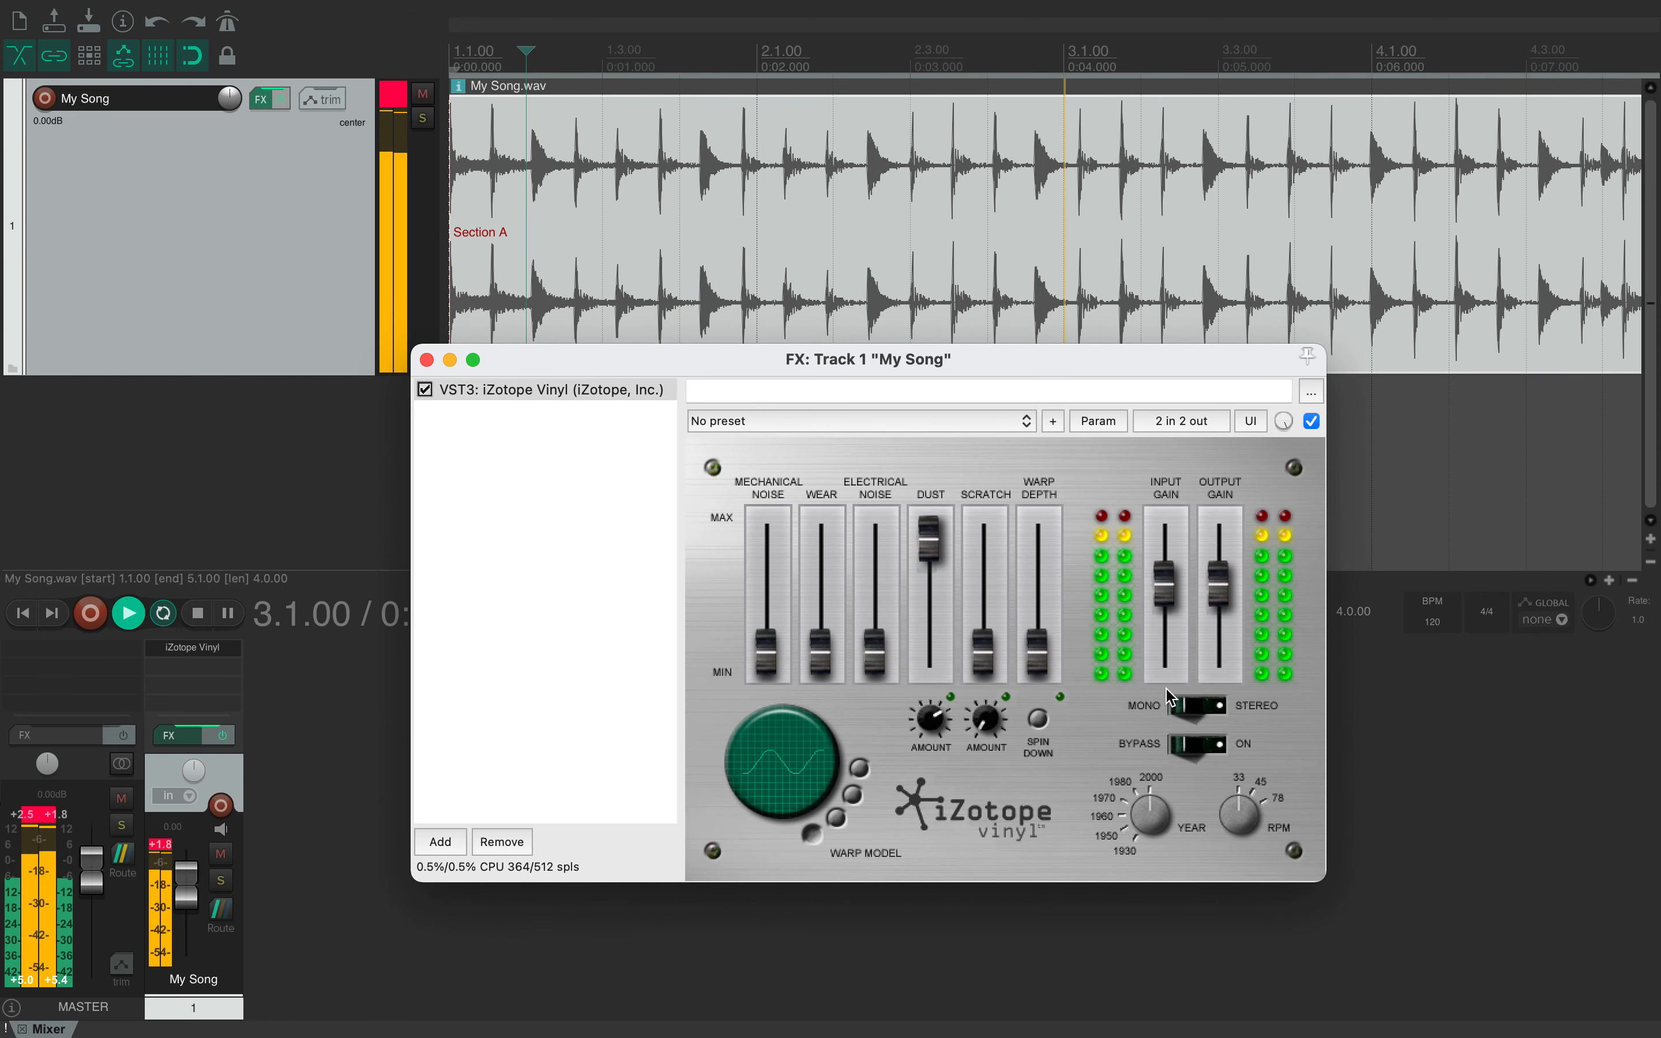
pyautogui.moveTo(1174, 589); pyautogui.dragTo(1172, 671)
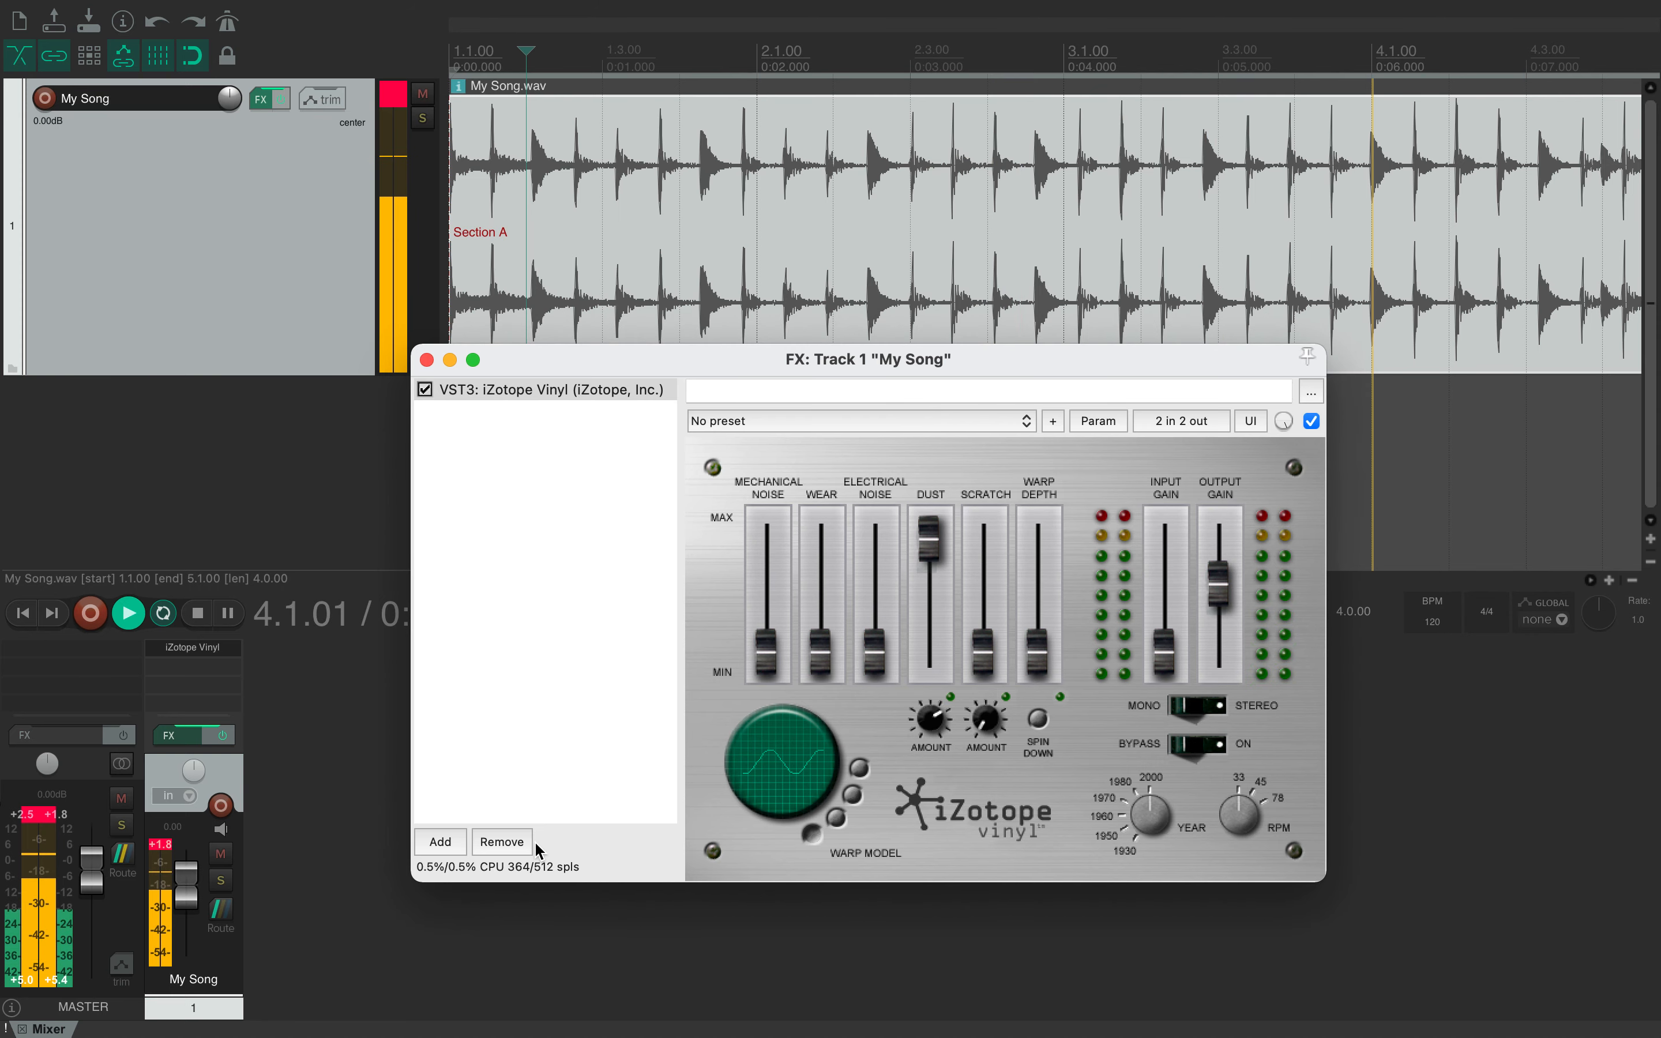
# Remove iZotope Vinyl from the effects chain and lower the My Song track volume to -19.87 dB
pyautogui.click(513, 843)
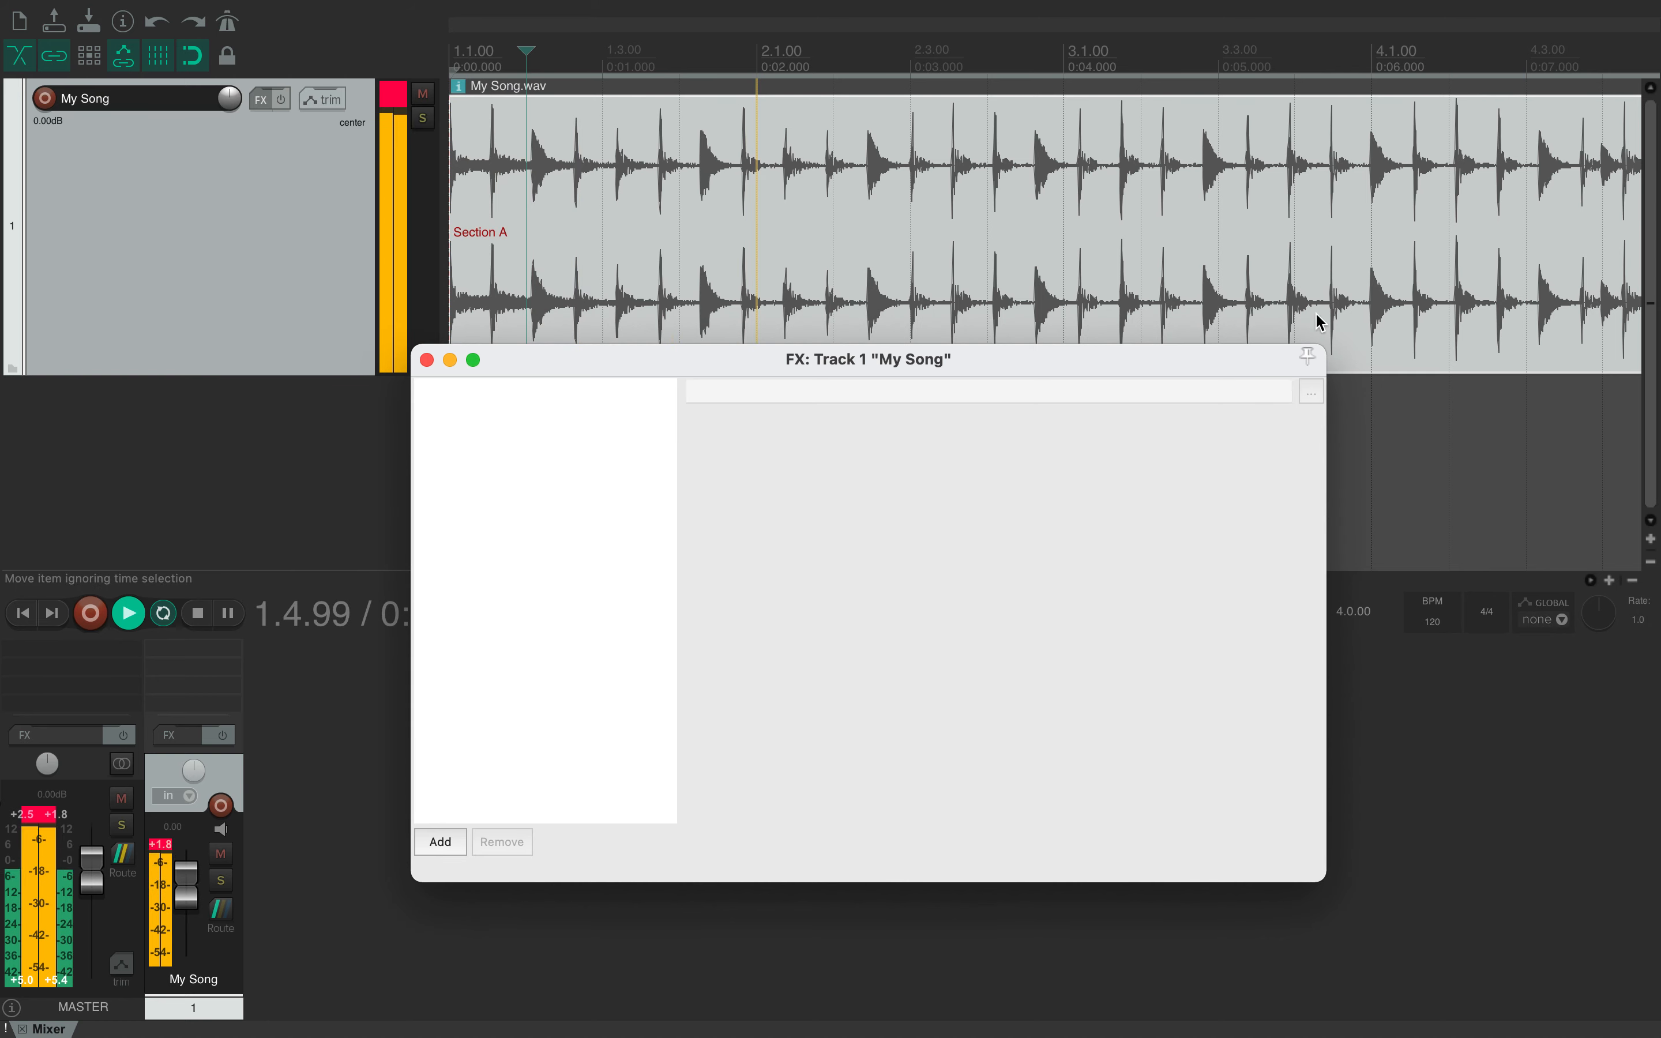
pyautogui.moveTo(186, 889); pyautogui.dragTo(186, 920)
# Add the AU version of FuzzPlus3 by Audio Damage, Inc. to the My Song track
pyautogui.click(440, 842)
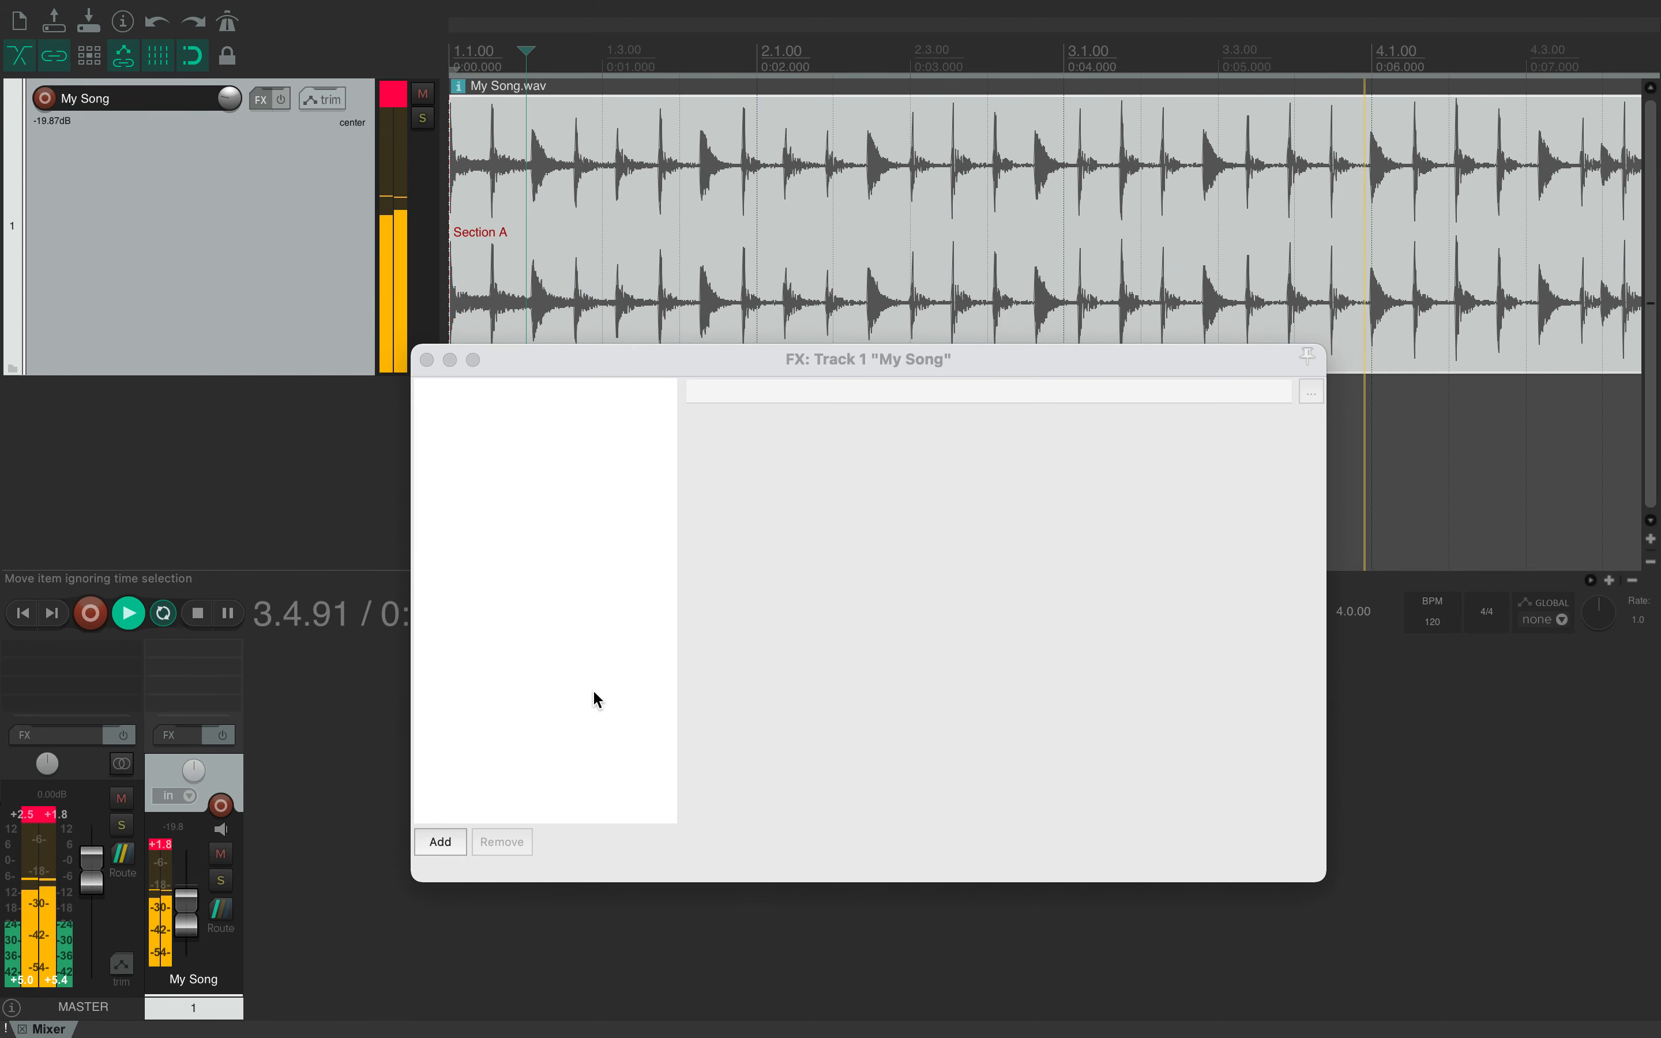
pyautogui.scroll(-5, 884, 862)
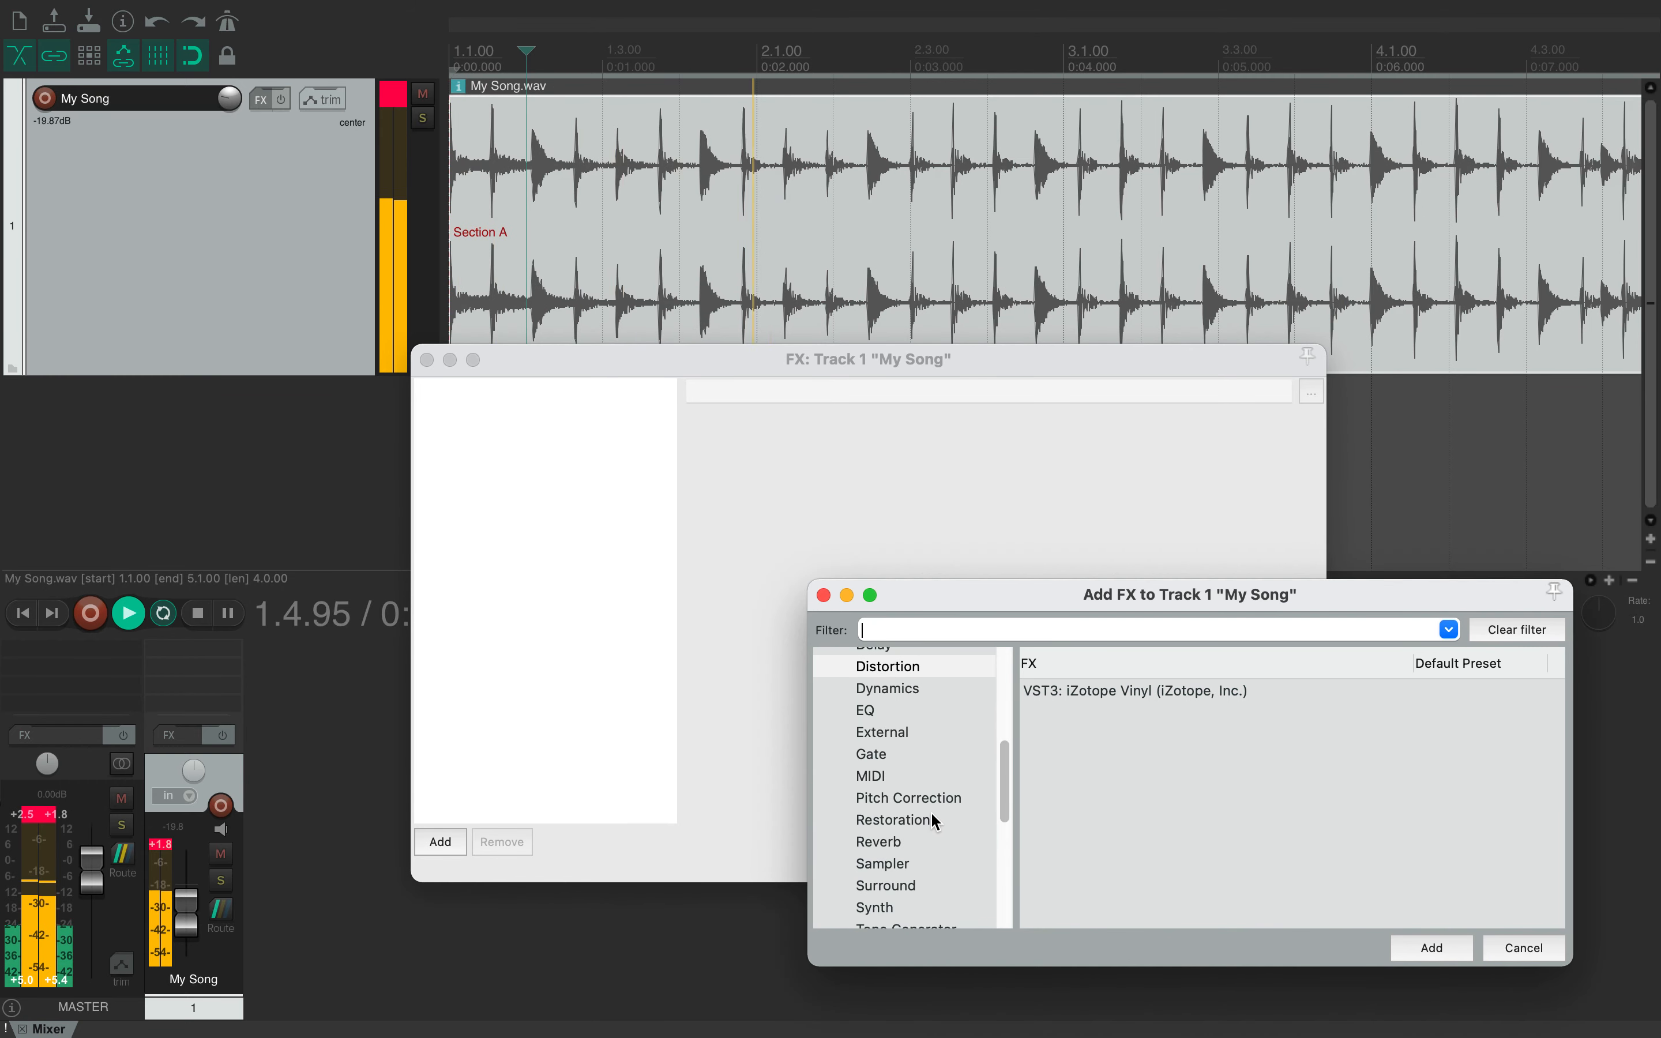
pyautogui.scroll(-5, 931, 816)
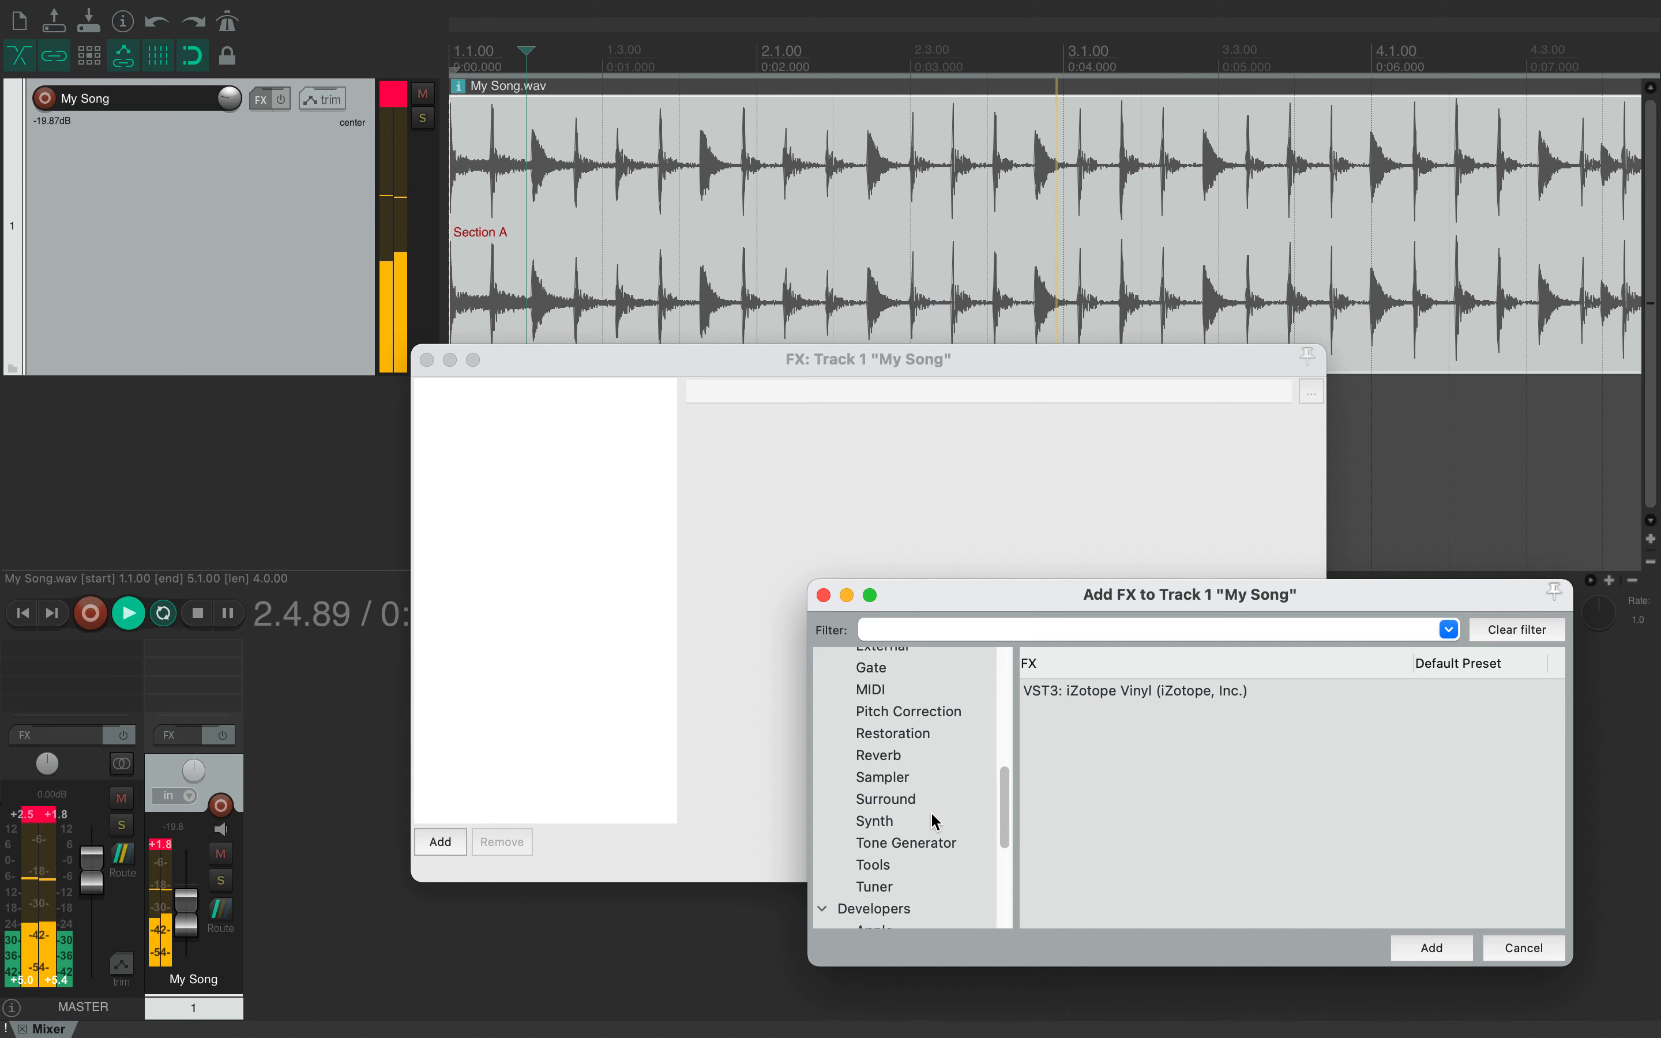
pyautogui.scroll(-3, 933, 818)
pyautogui.click(909, 824)
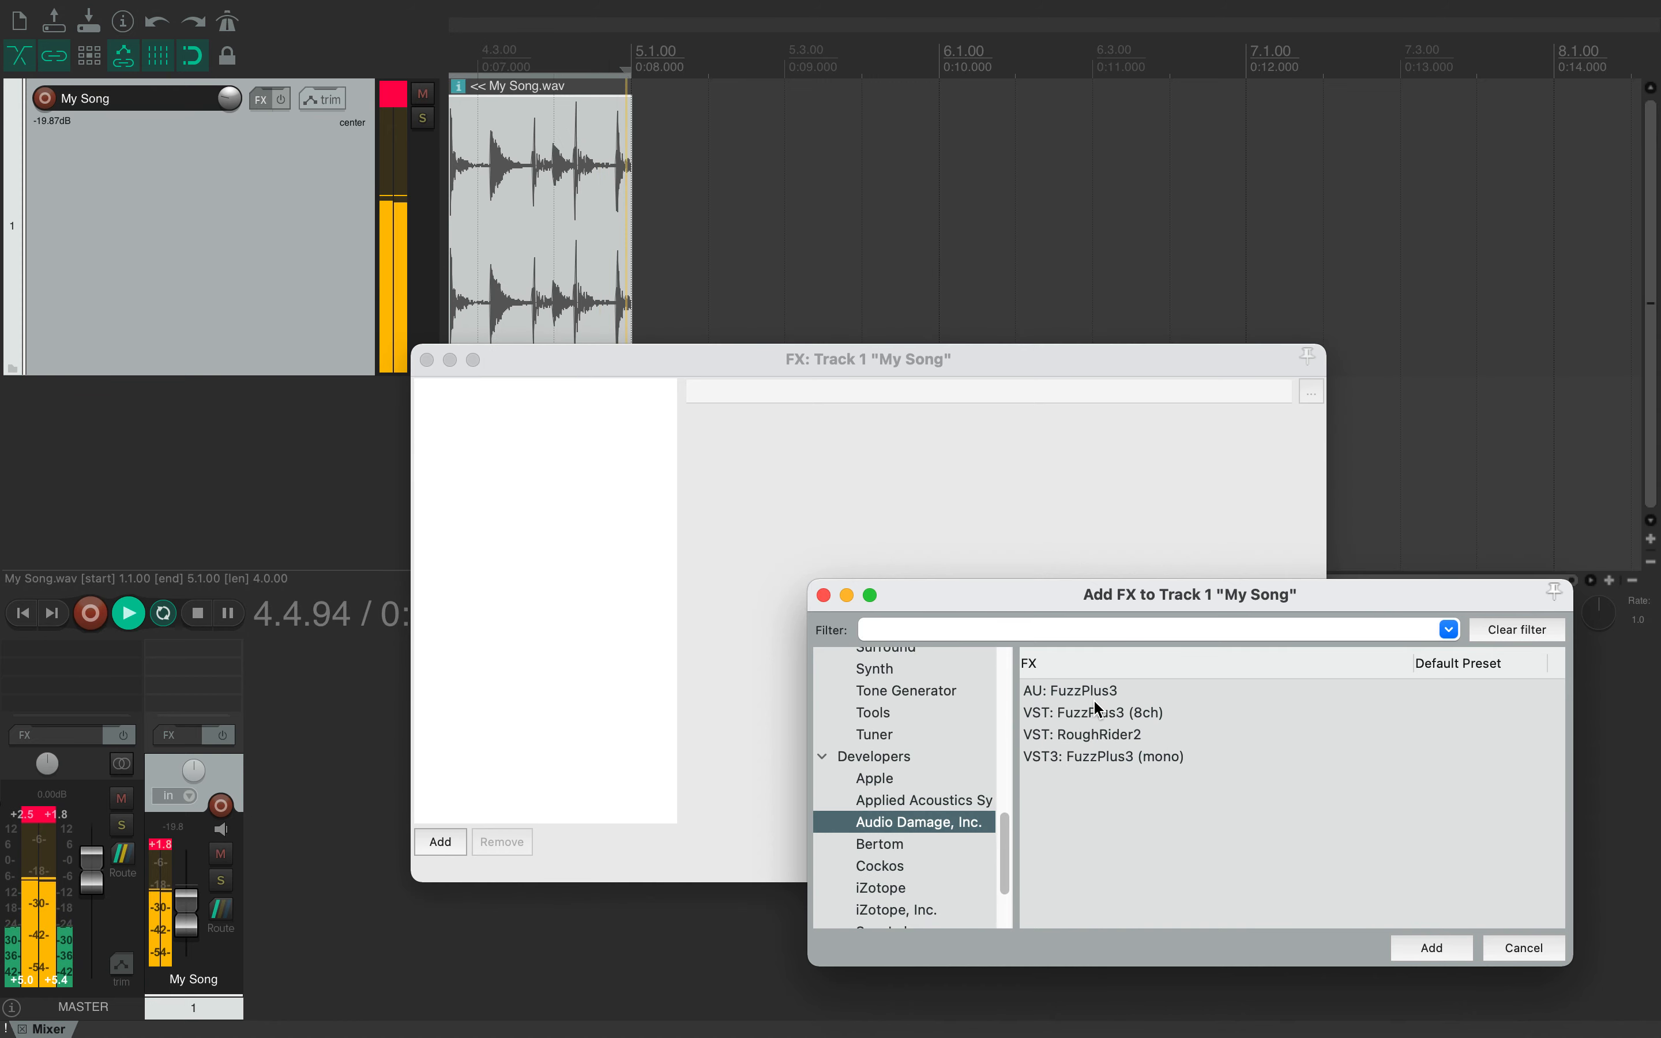
pyautogui.click(1092, 698)
pyautogui.click(1429, 948)
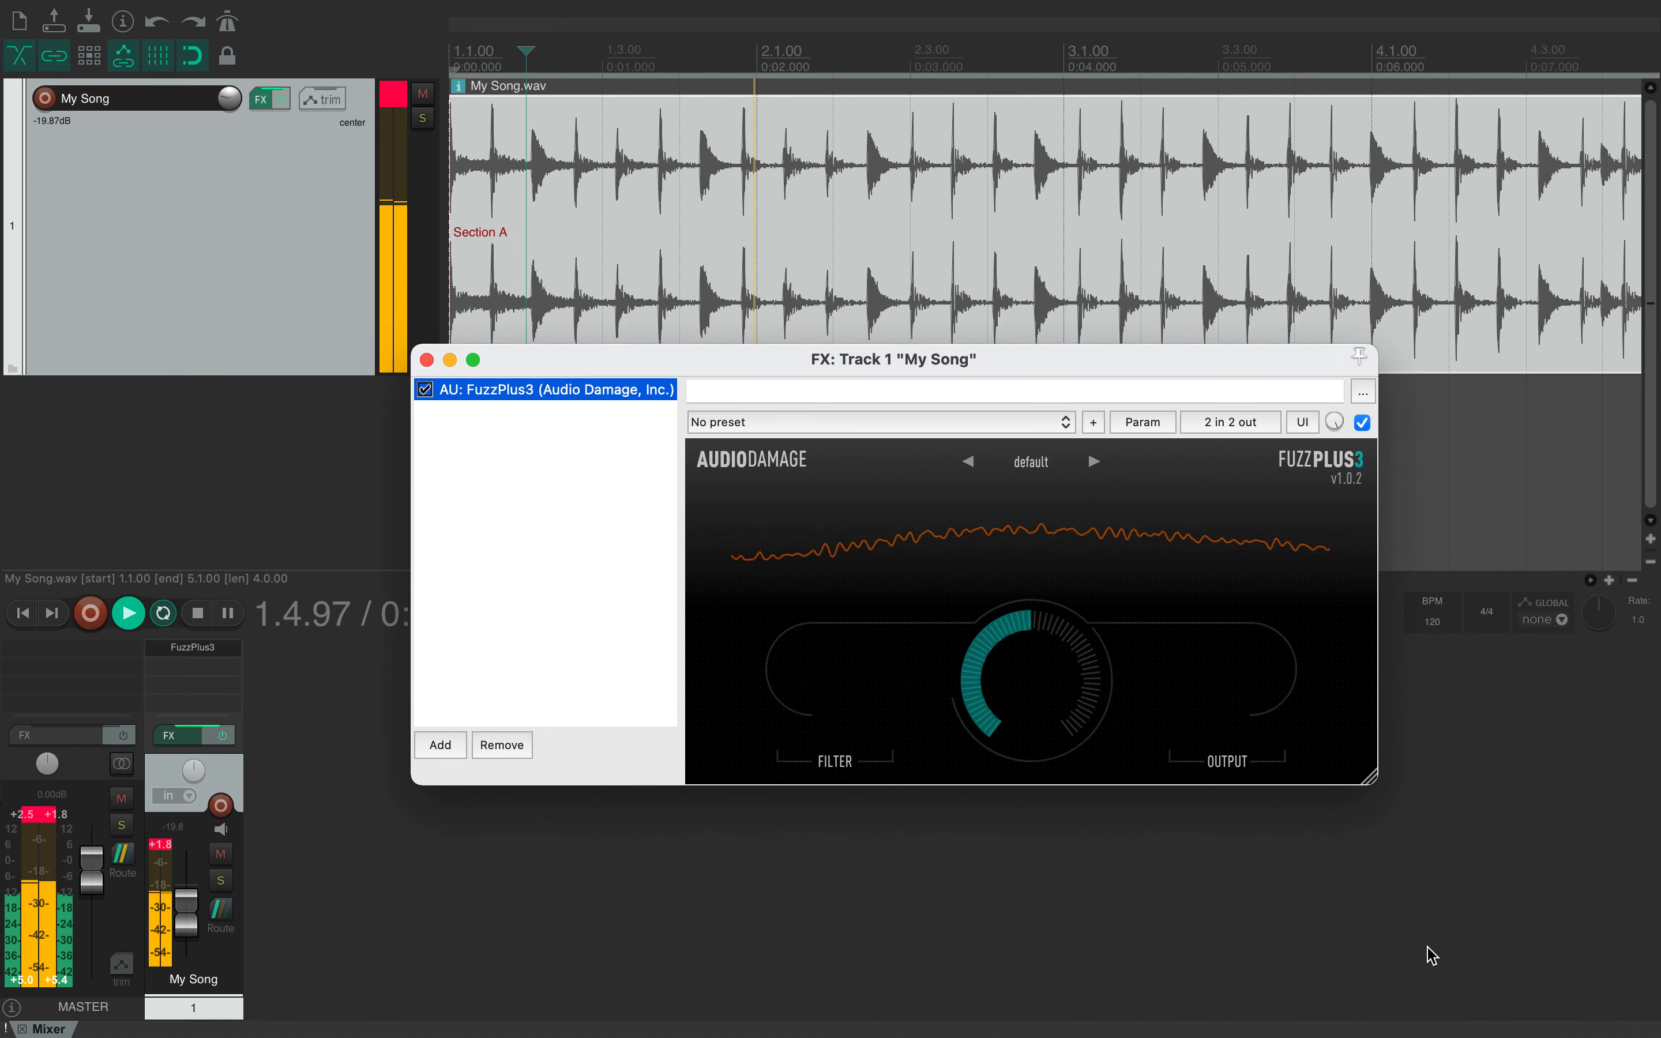
# Set FuzzPlus3's distortion to 80% and its filter frequency to 6748 Hz
pyautogui.moveTo(1014, 620); pyautogui.dragTo(999, 707)
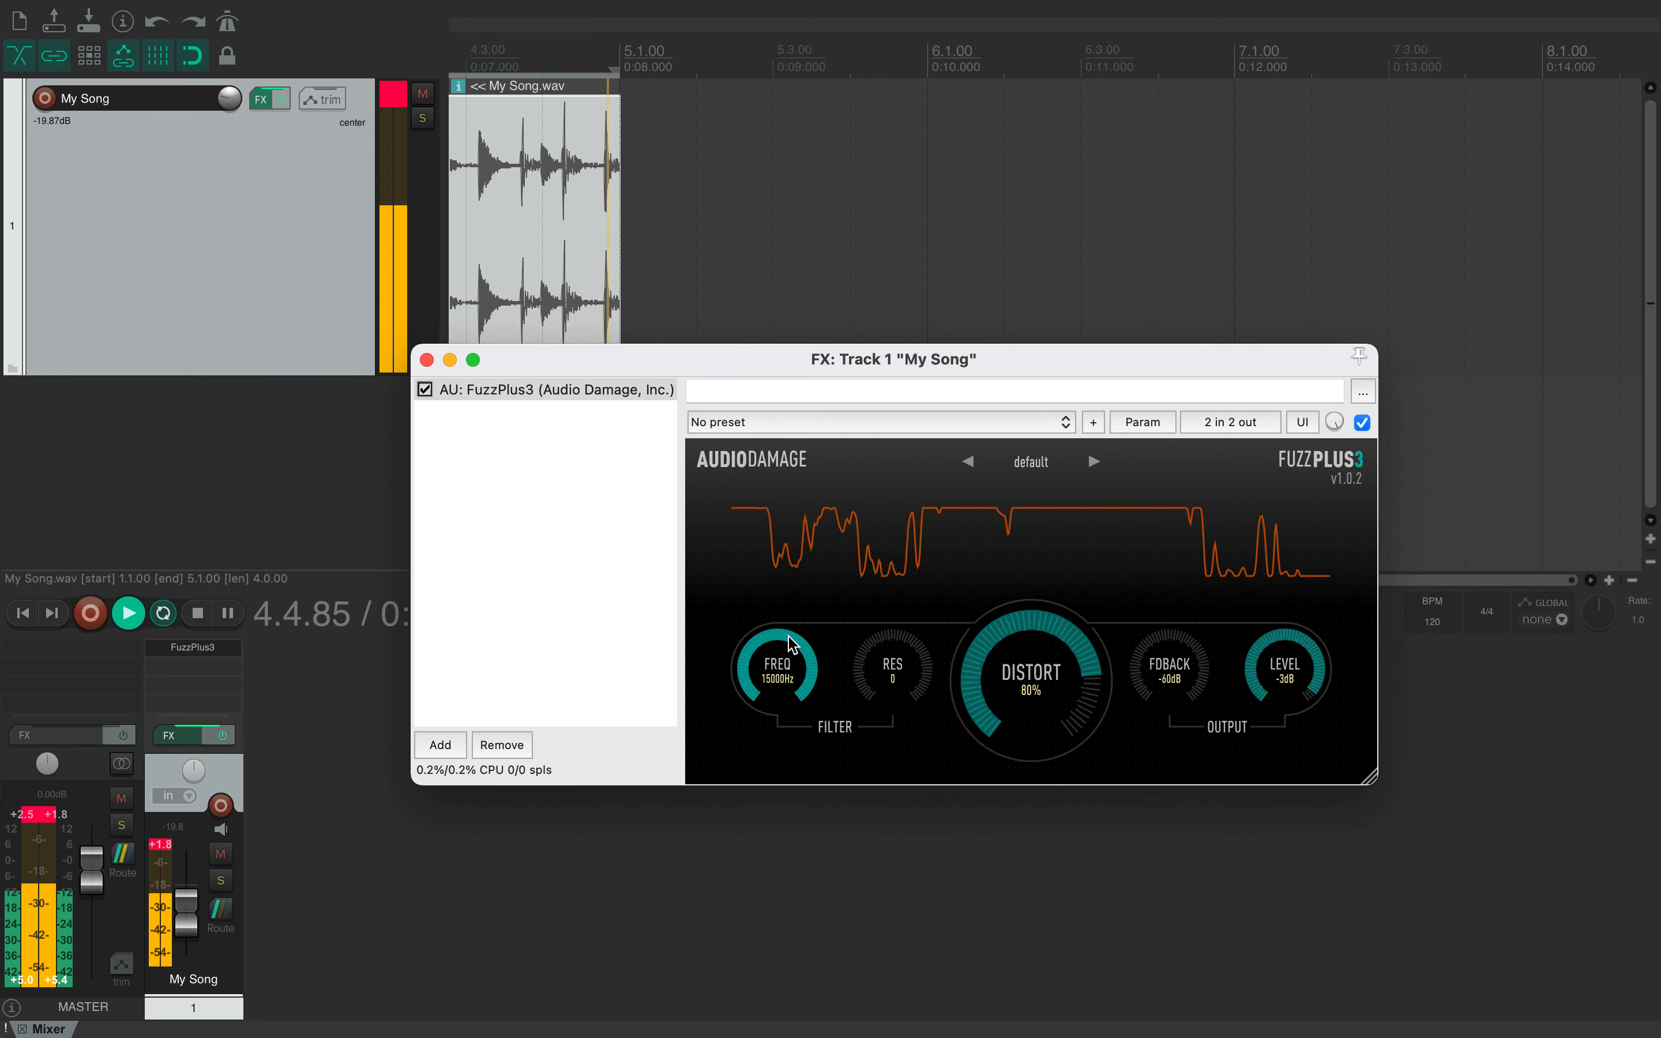
pyautogui.moveTo(755, 683)
pyautogui.mouseDown()
pyautogui.moveTo(746, 709)
pyautogui.moveTo(767, 738)
pyautogui.moveTo(758, 666)
pyautogui.mouseUp()
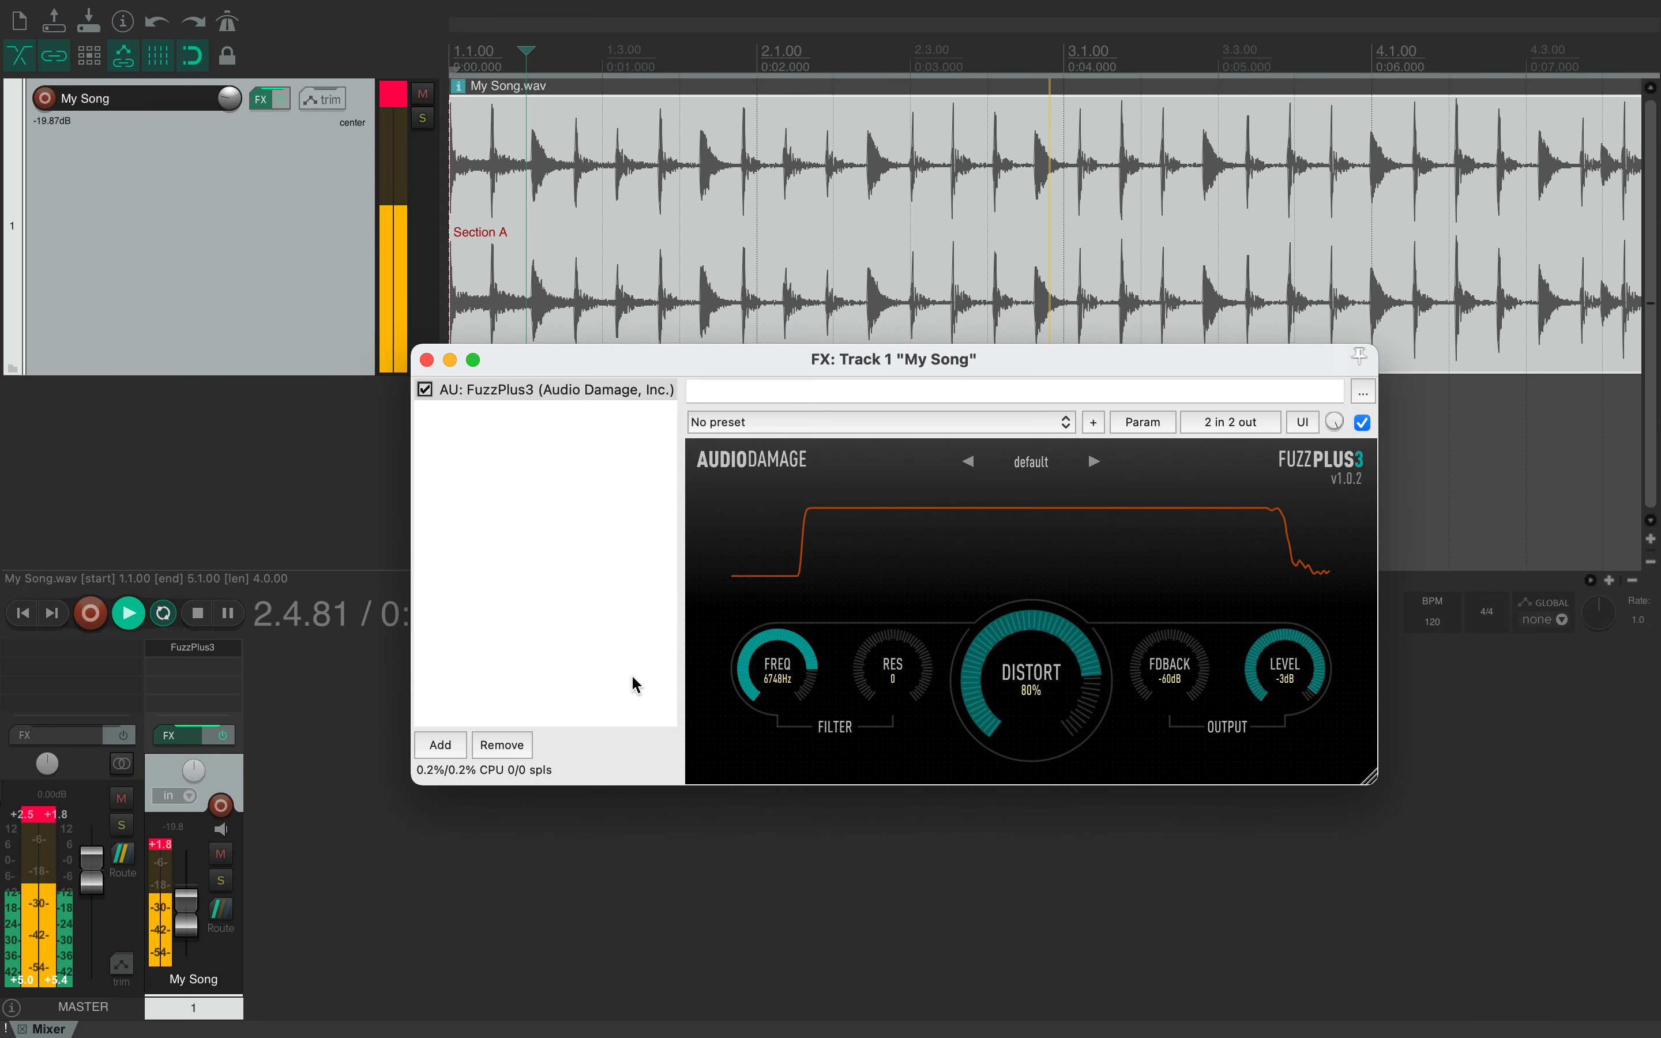
# Replace FuzzPlus3 on the My Song track with the VST RoughRider2 effect by Audio Damage, Inc
pyautogui.click(515, 746)
pyautogui.click(440, 745)
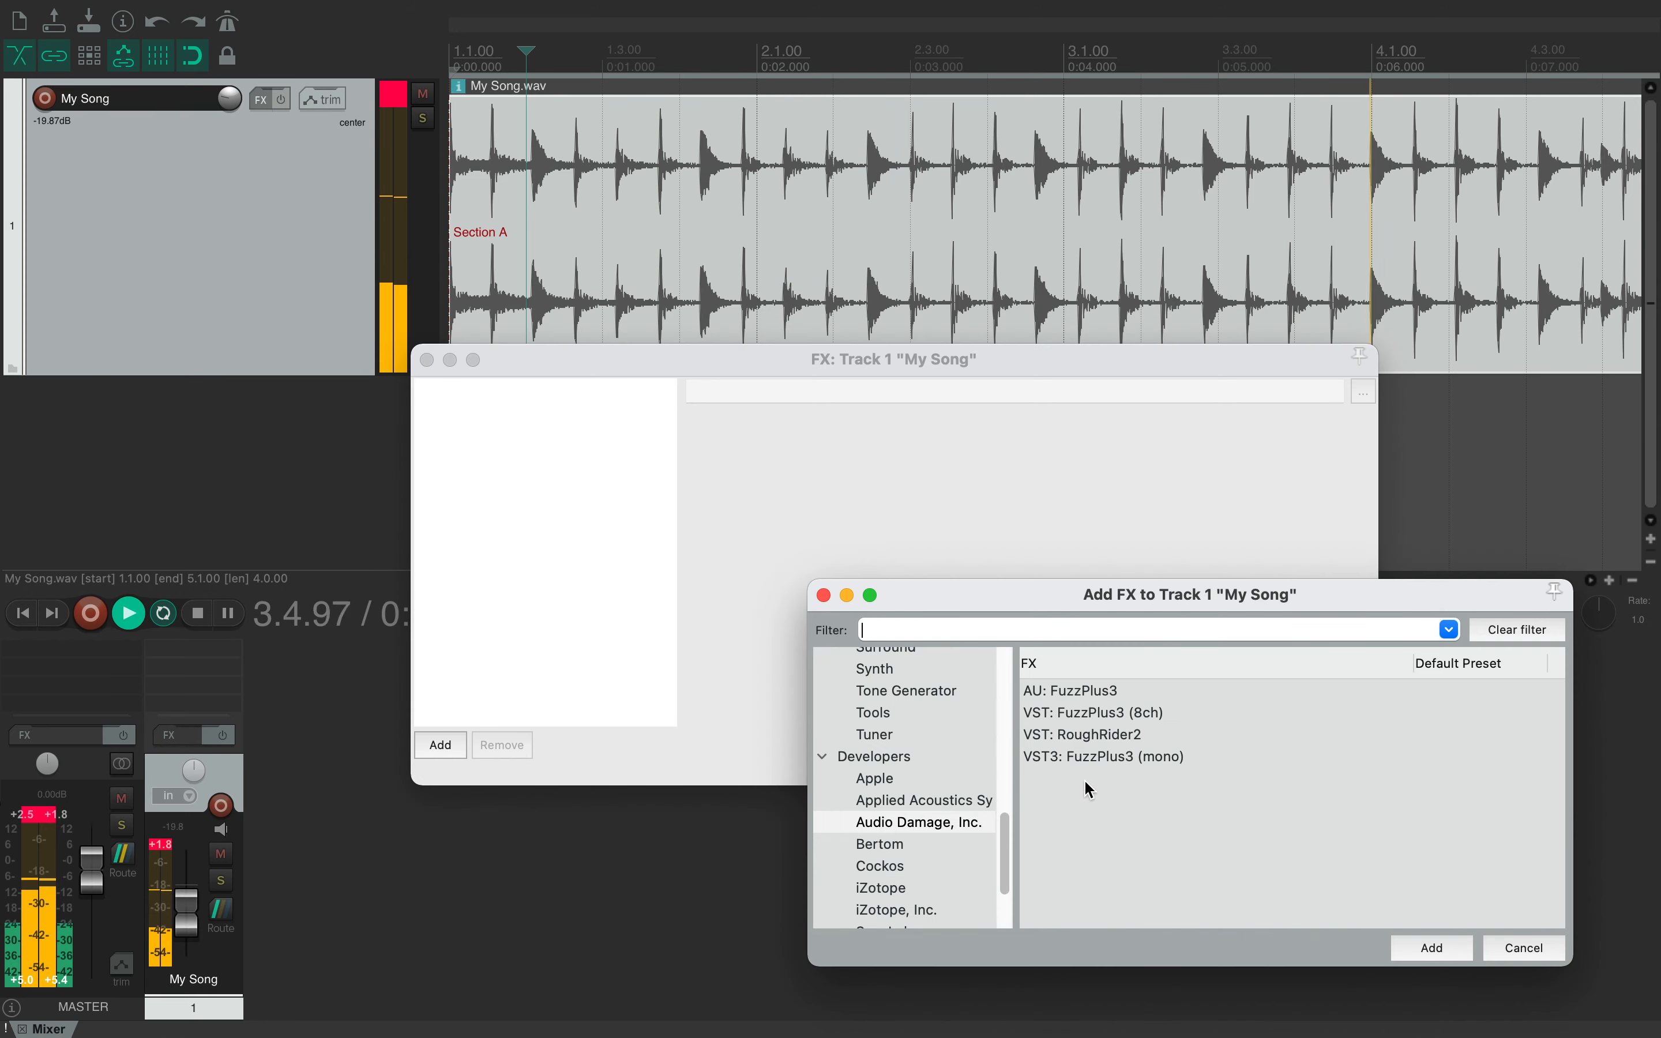
pyautogui.click(1081, 735)
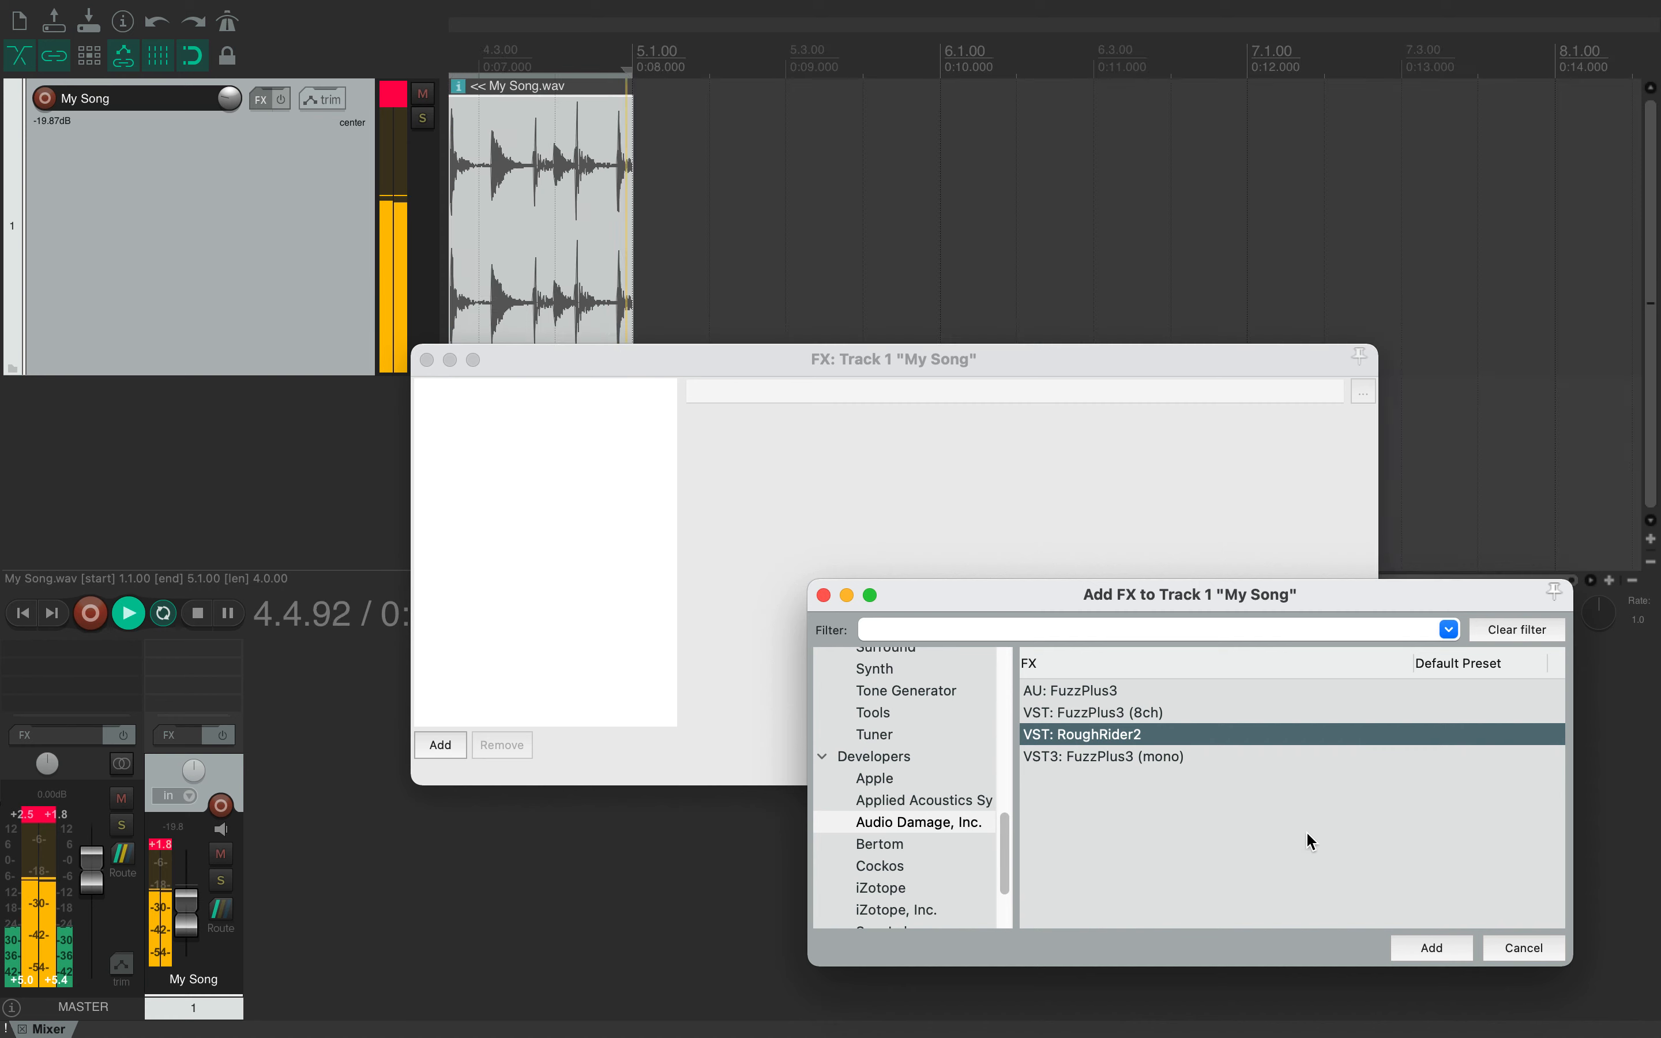
pyautogui.click(1418, 945)
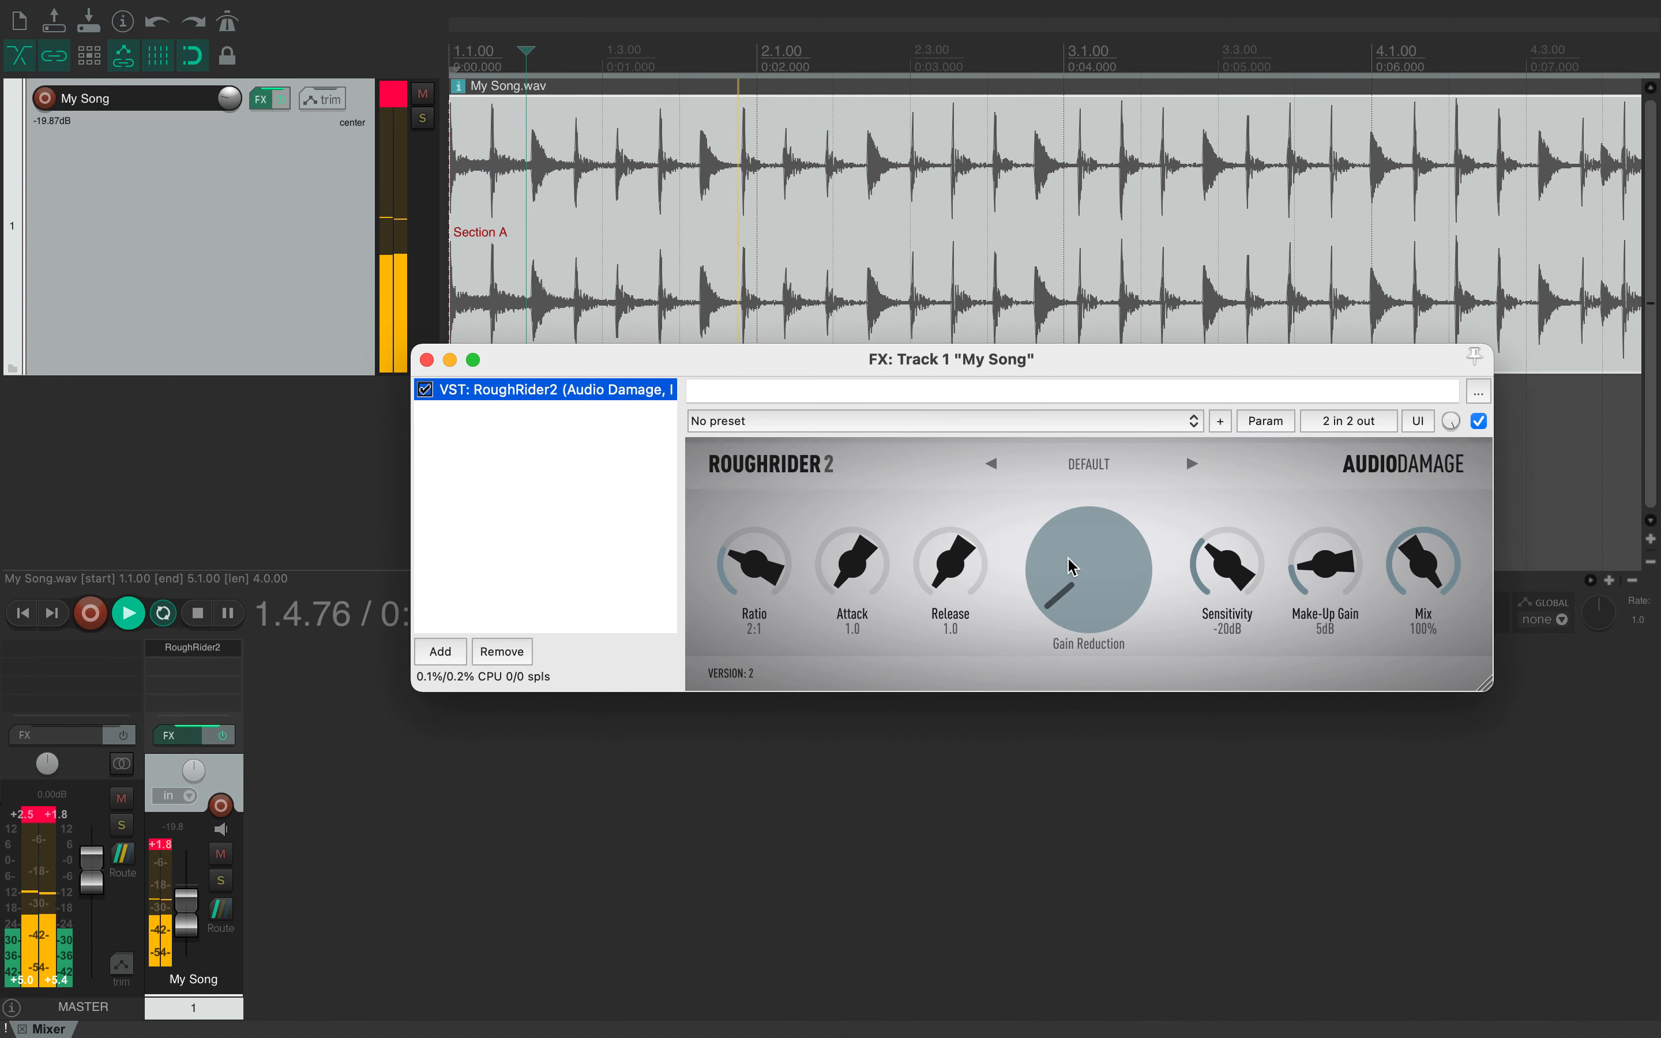
# Check RoughRider2's preset list and remove the effect from the My Song track
pyautogui.click(1054, 609)
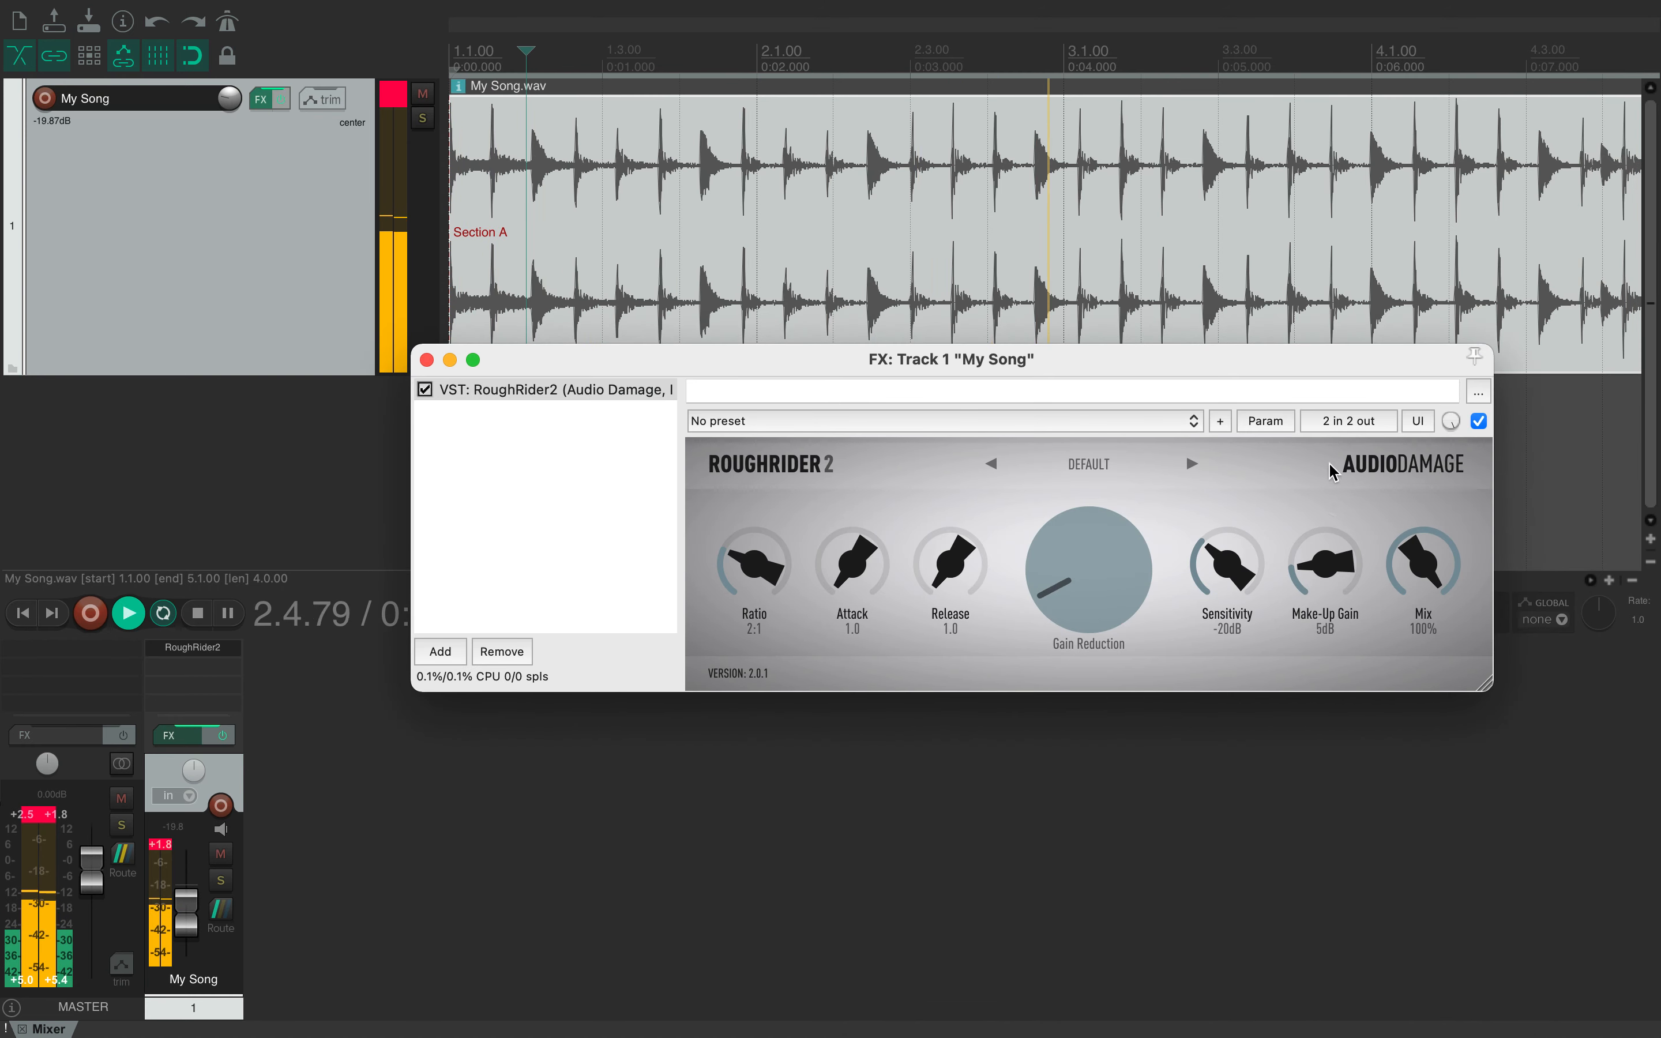
pyautogui.click(1112, 421)
pyautogui.click(1112, 424)
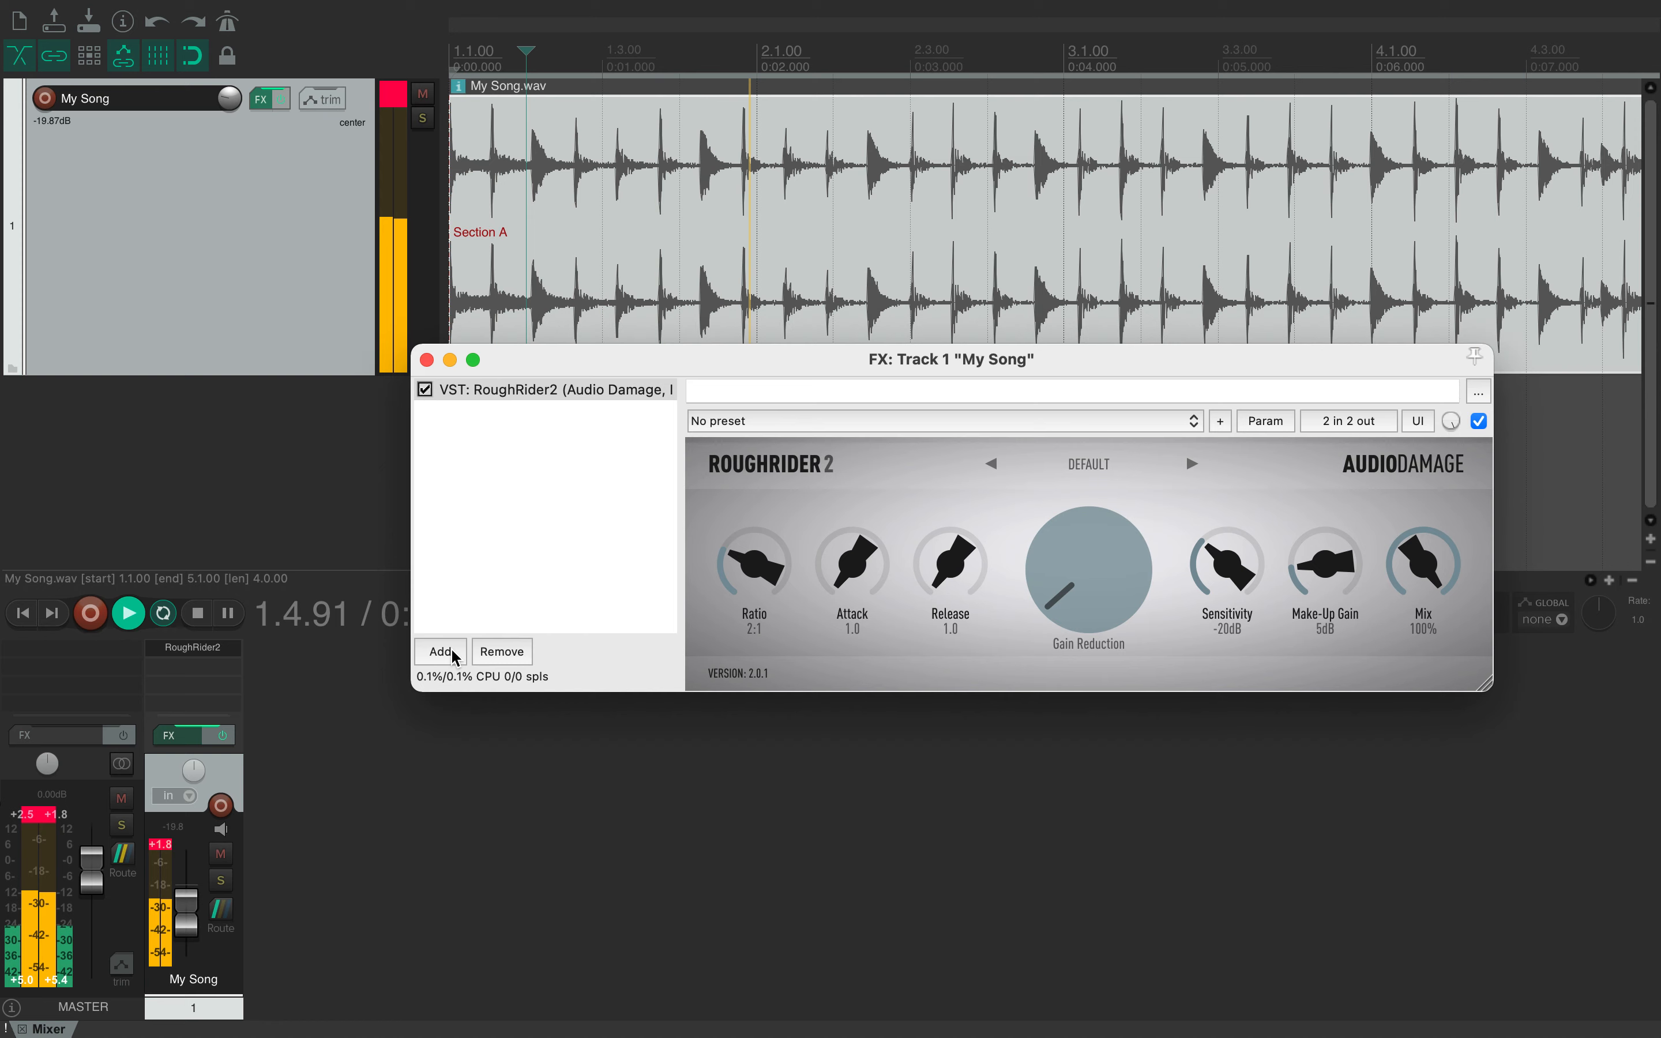
pyautogui.click(501, 651)
# Browse the available effects by SocaLabs and TAL-Togu Audio Line and those in the EQ and Dynamics categories
pyautogui.click(440, 652)
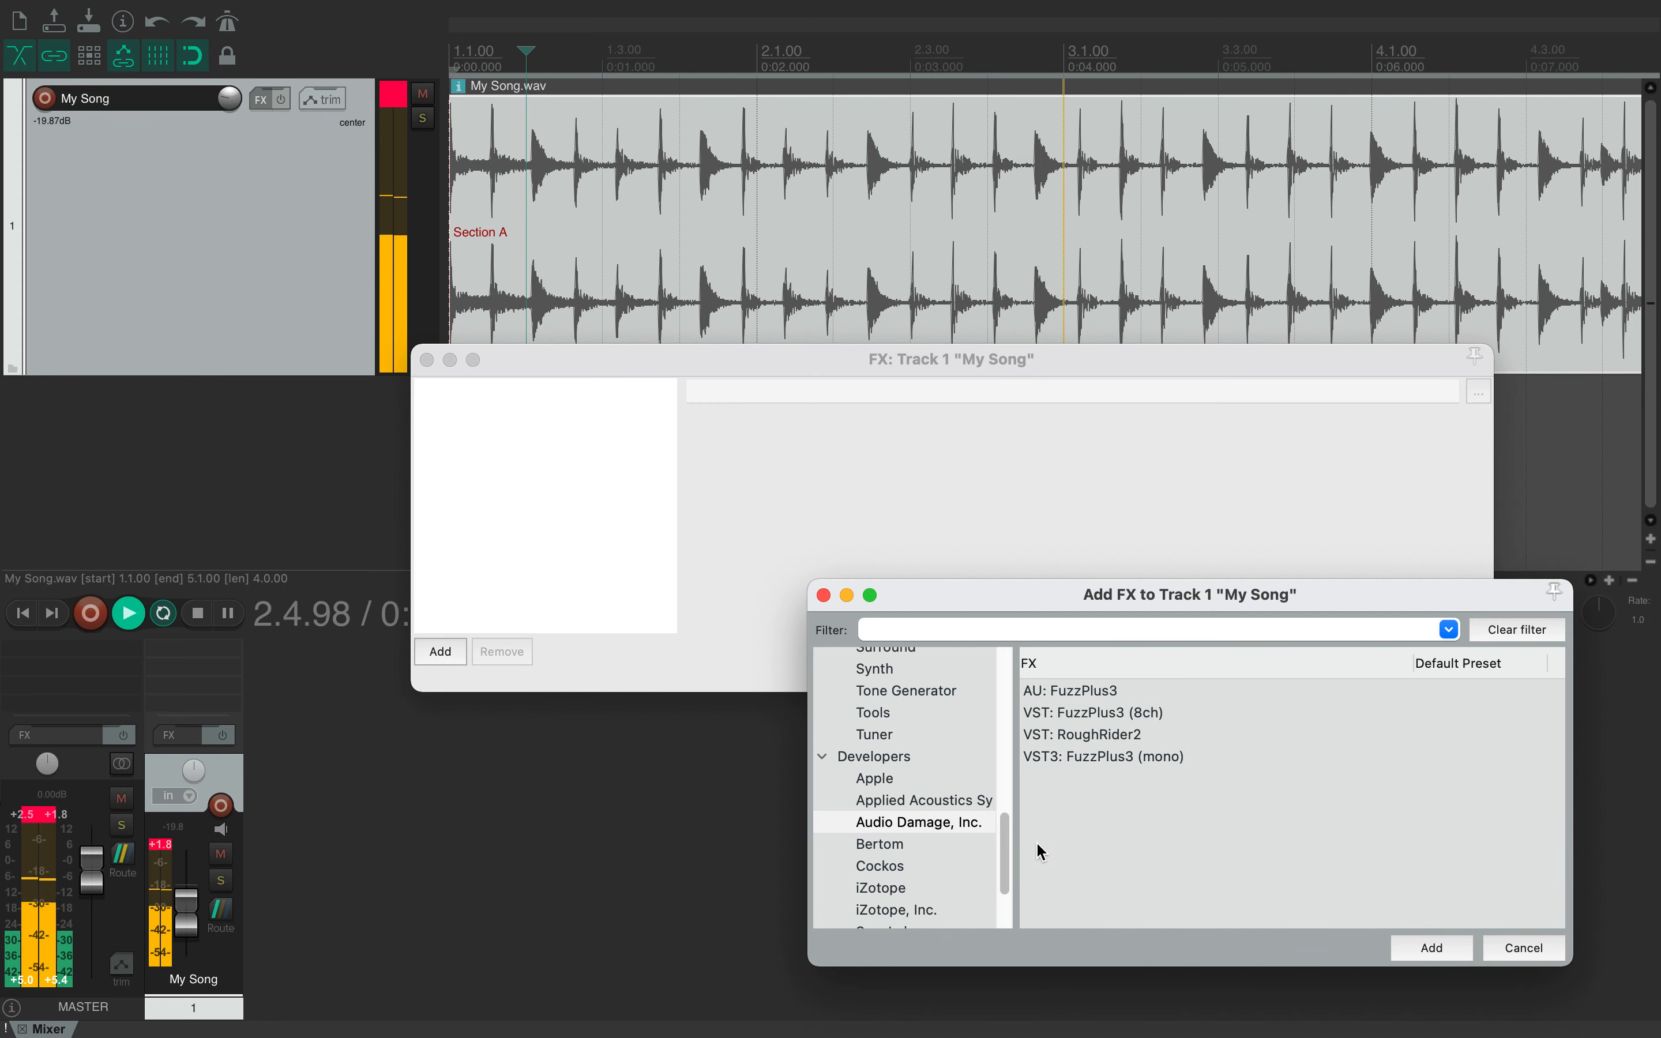
pyautogui.scroll(-2, 974, 807)
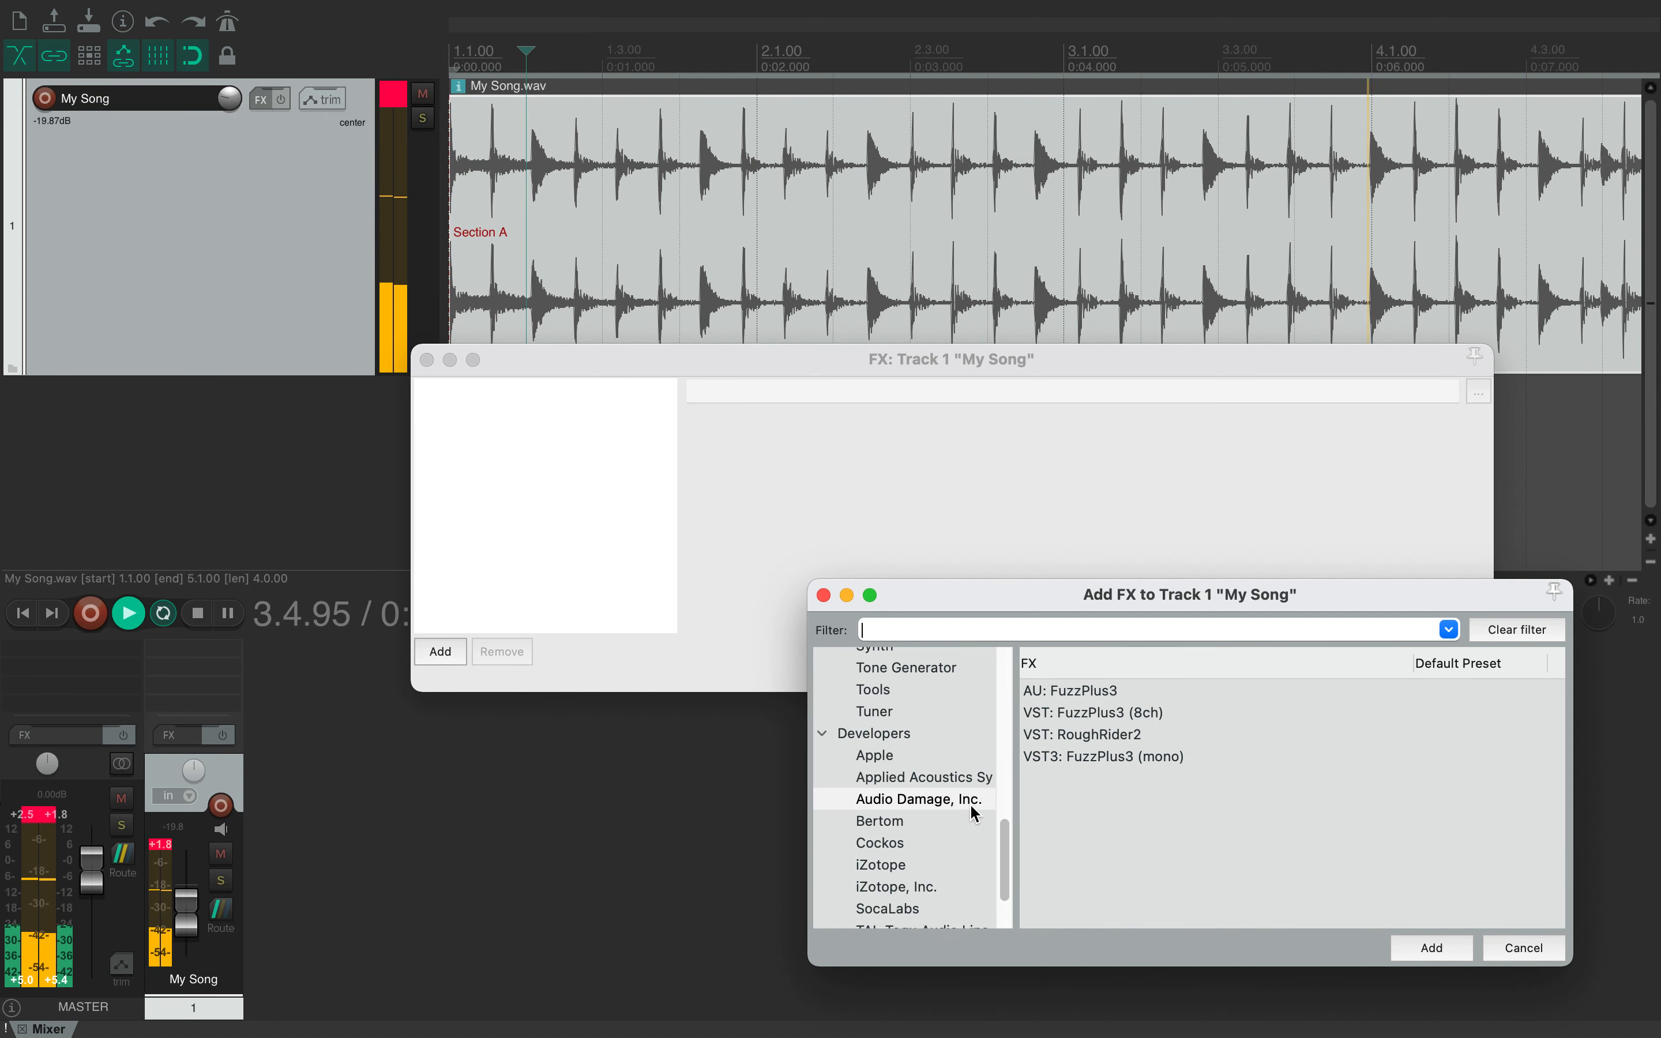
pyautogui.scroll(-3, 932, 817)
pyautogui.scroll(1, 932, 813)
pyautogui.click(892, 848)
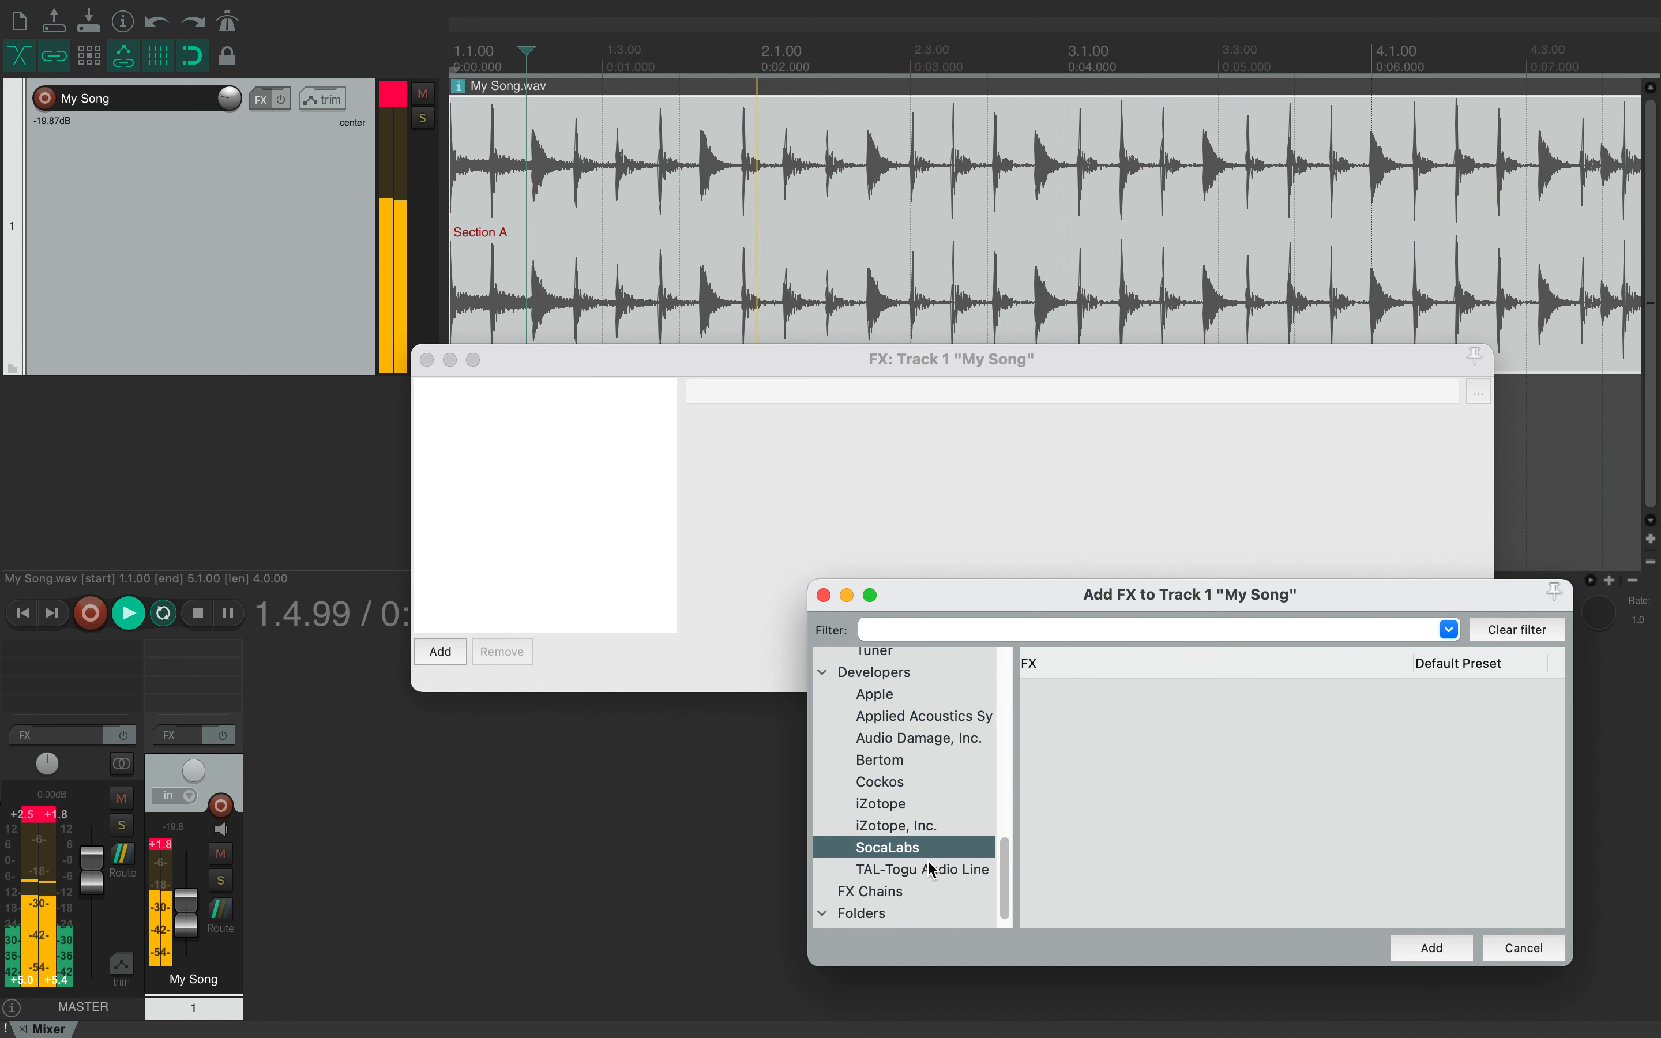
pyautogui.click(929, 868)
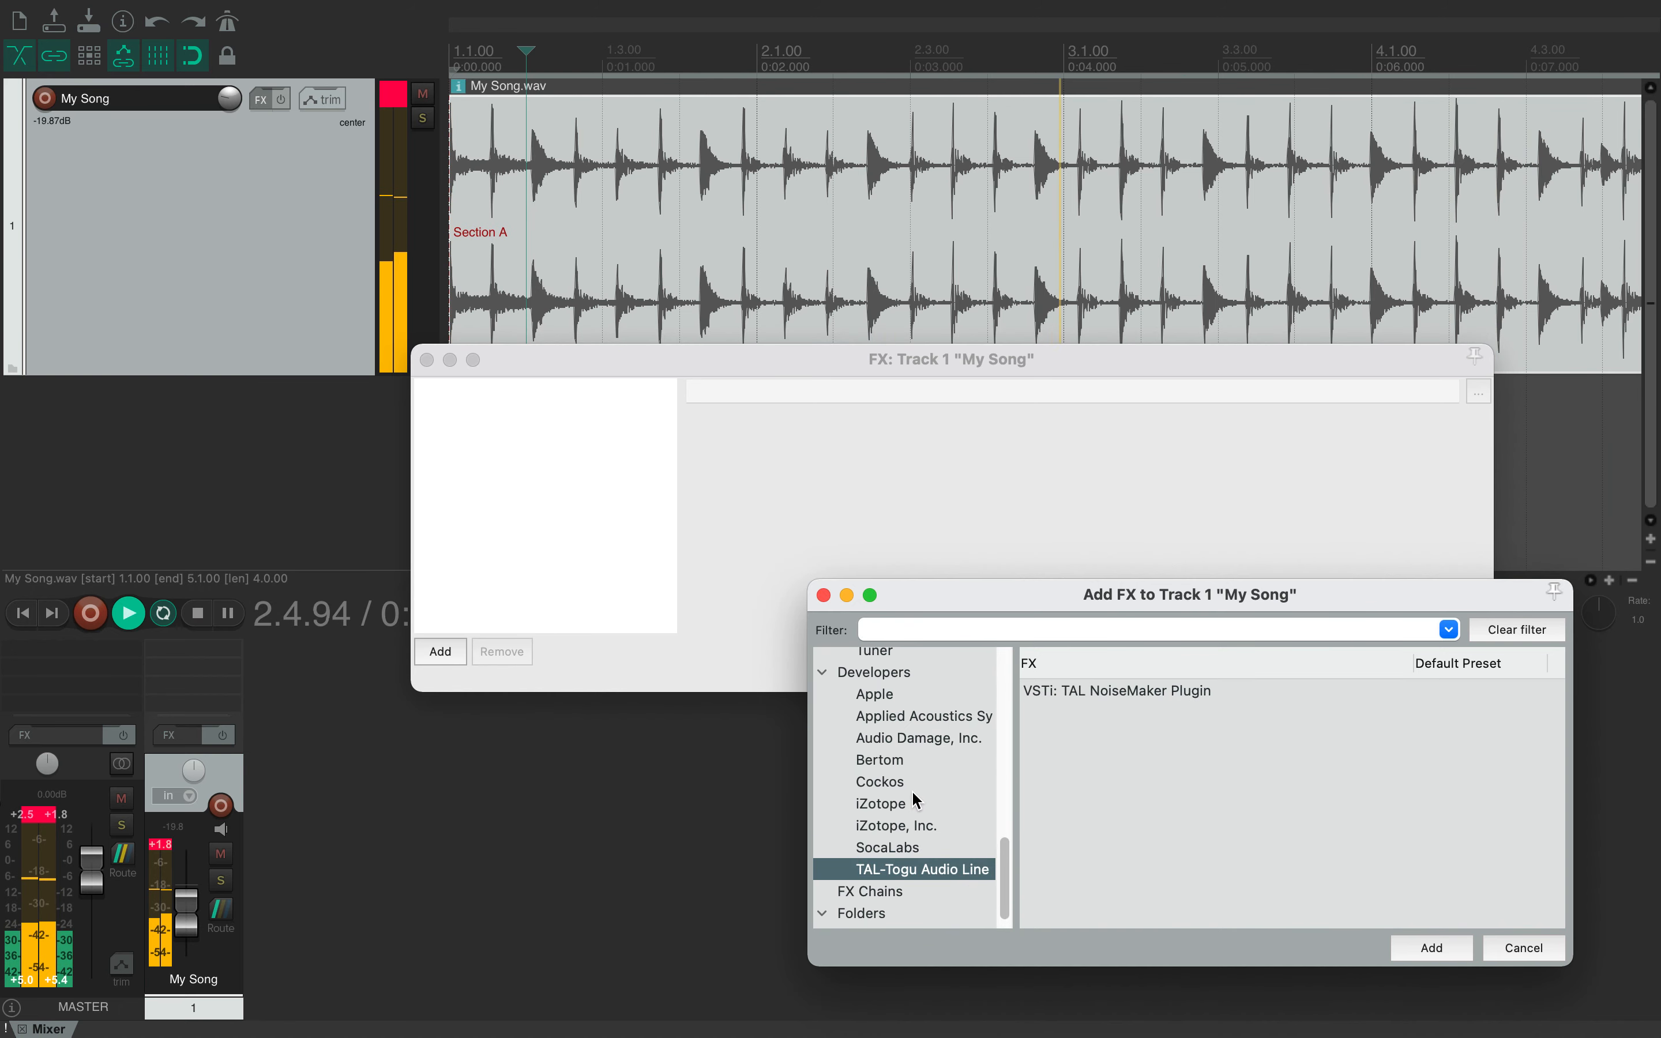
pyautogui.scroll(10, 911, 790)
pyautogui.scroll(-2, 912, 782)
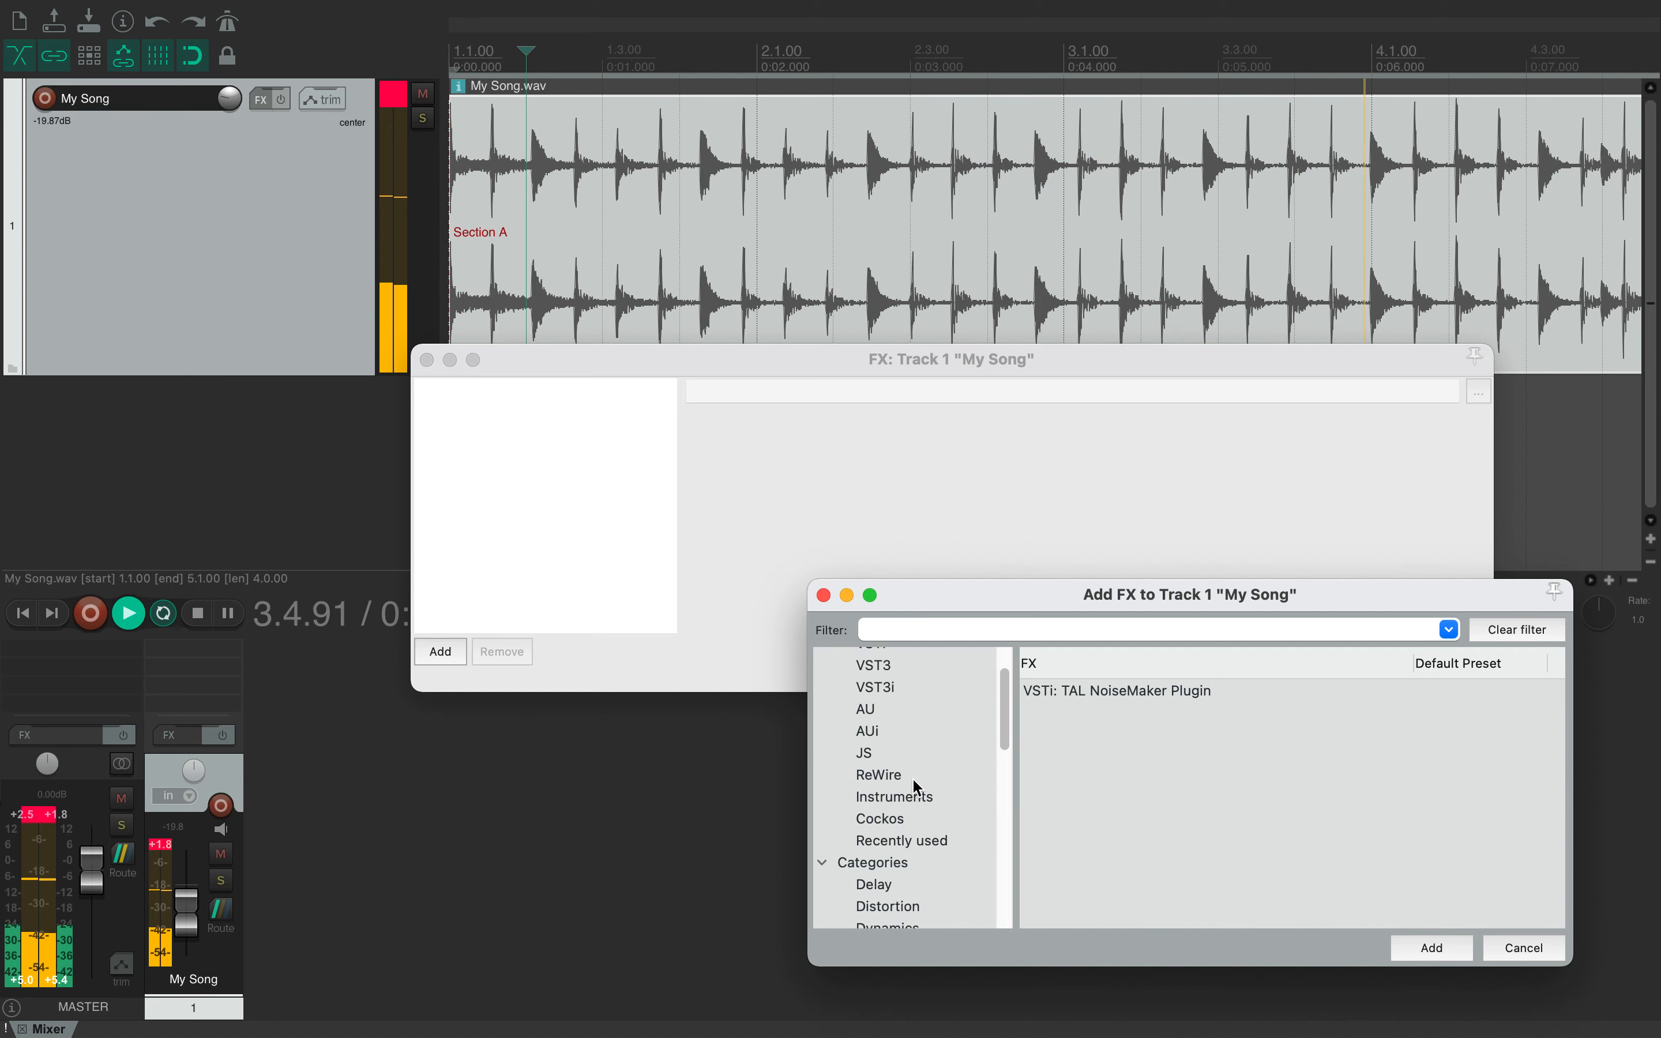
pyautogui.scroll(-3, 912, 783)
pyautogui.click(892, 829)
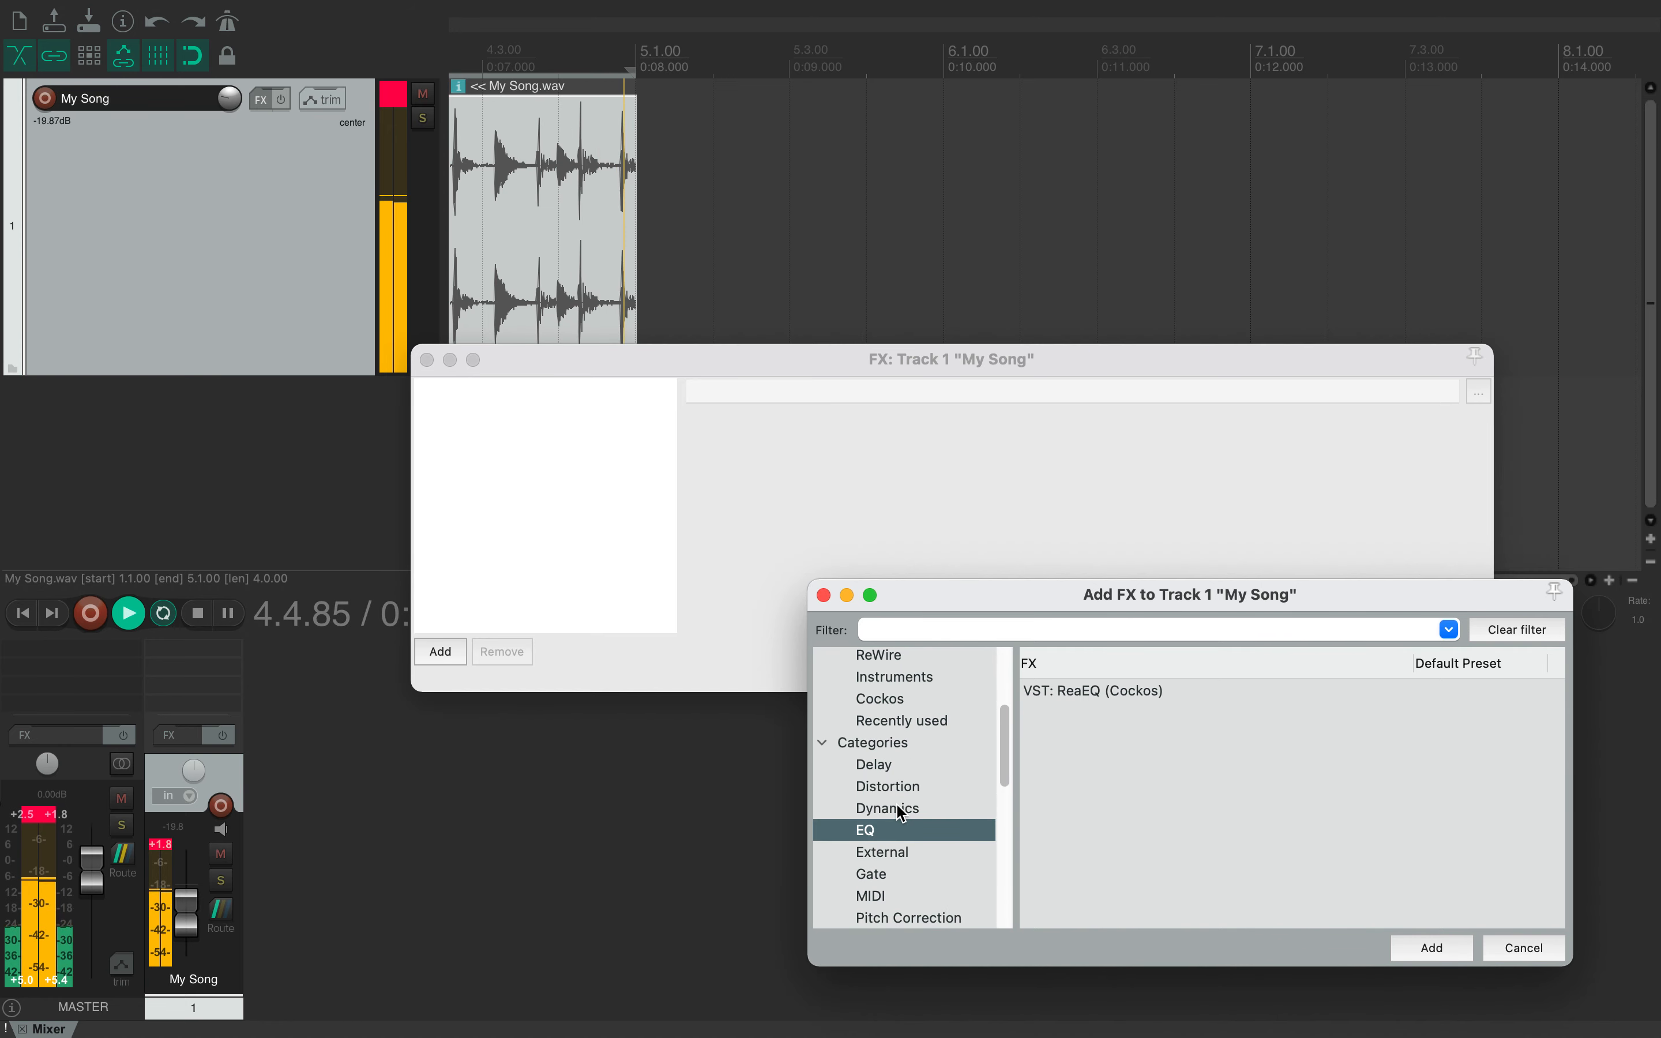
pyautogui.click(896, 806)
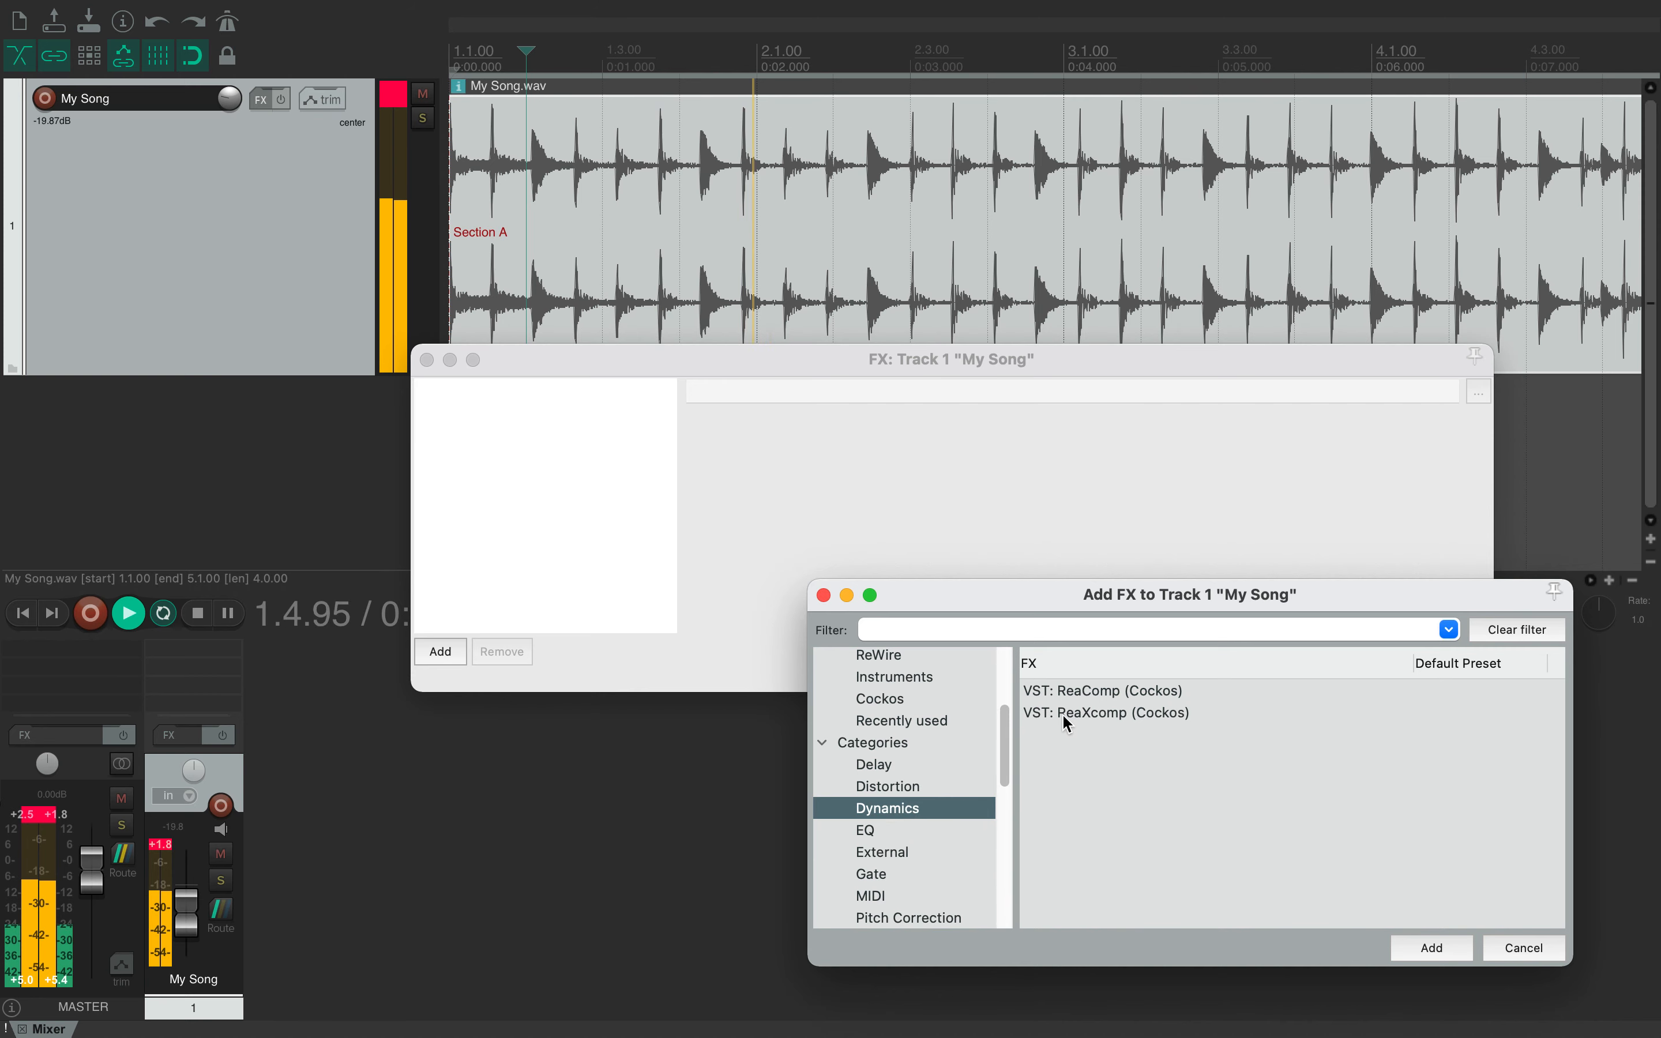
# Add the VST ReaDelay (Cockos) effect from the Delay category to the My Song track
pyautogui.scroll(-8, 869, 848)
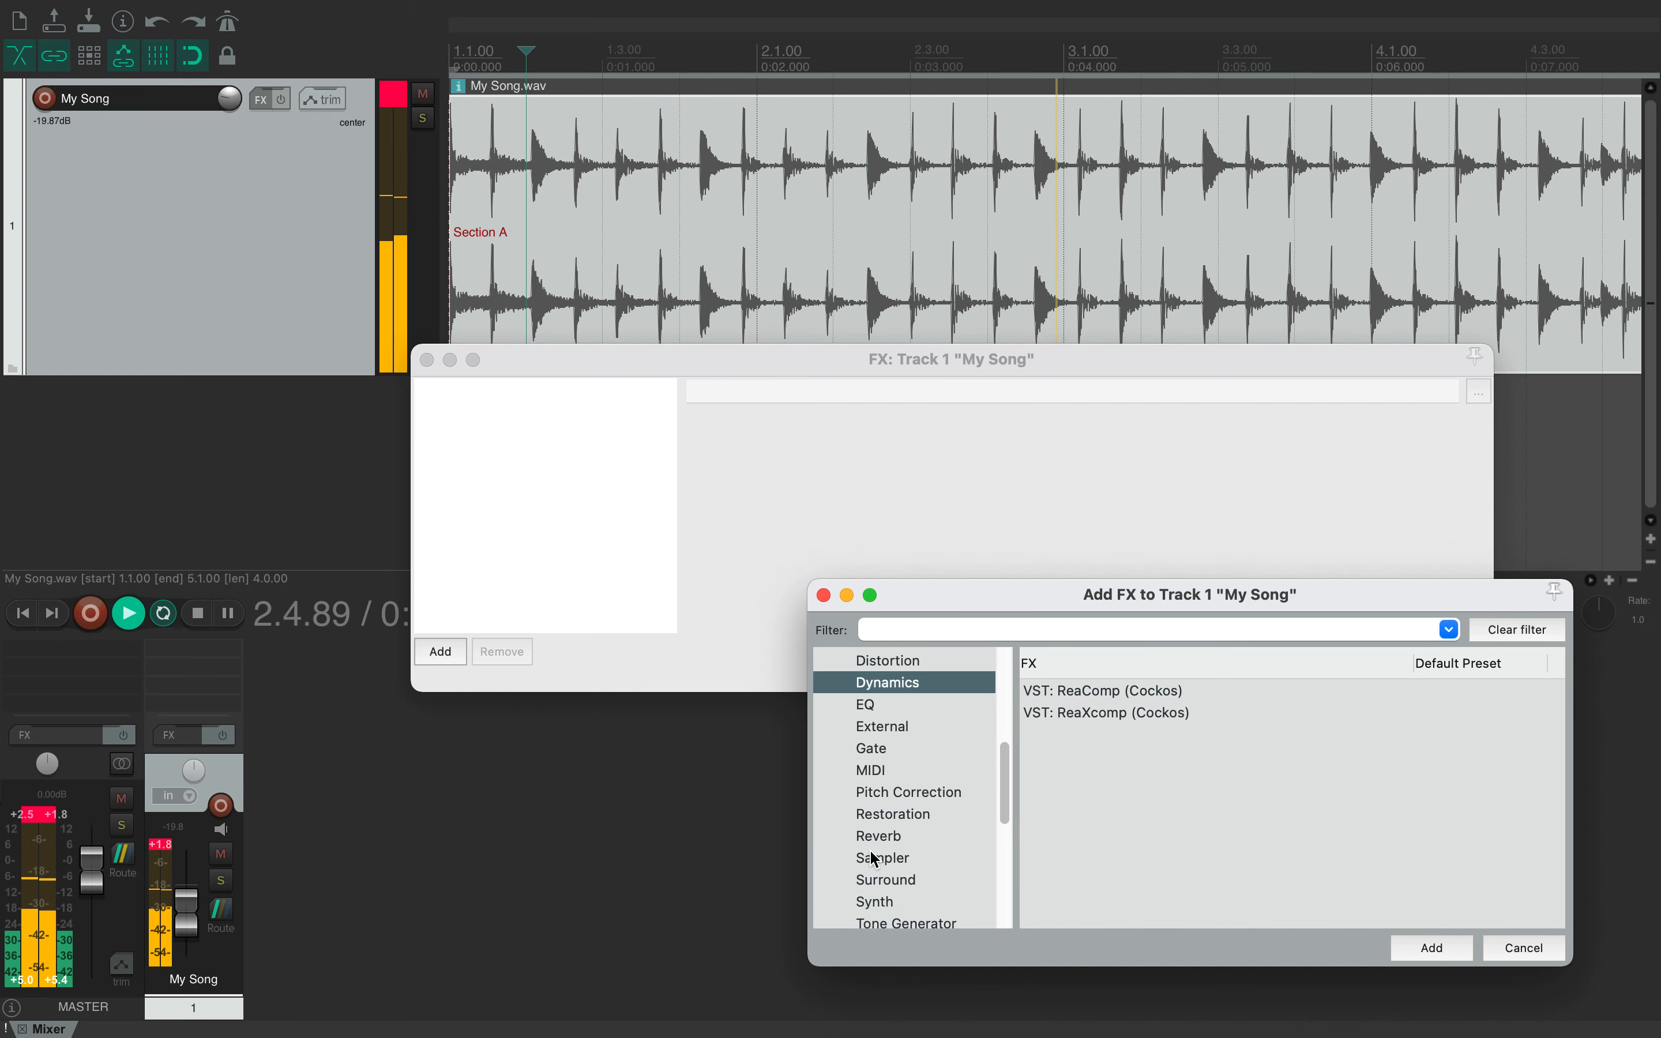
pyautogui.scroll(2, 885, 824)
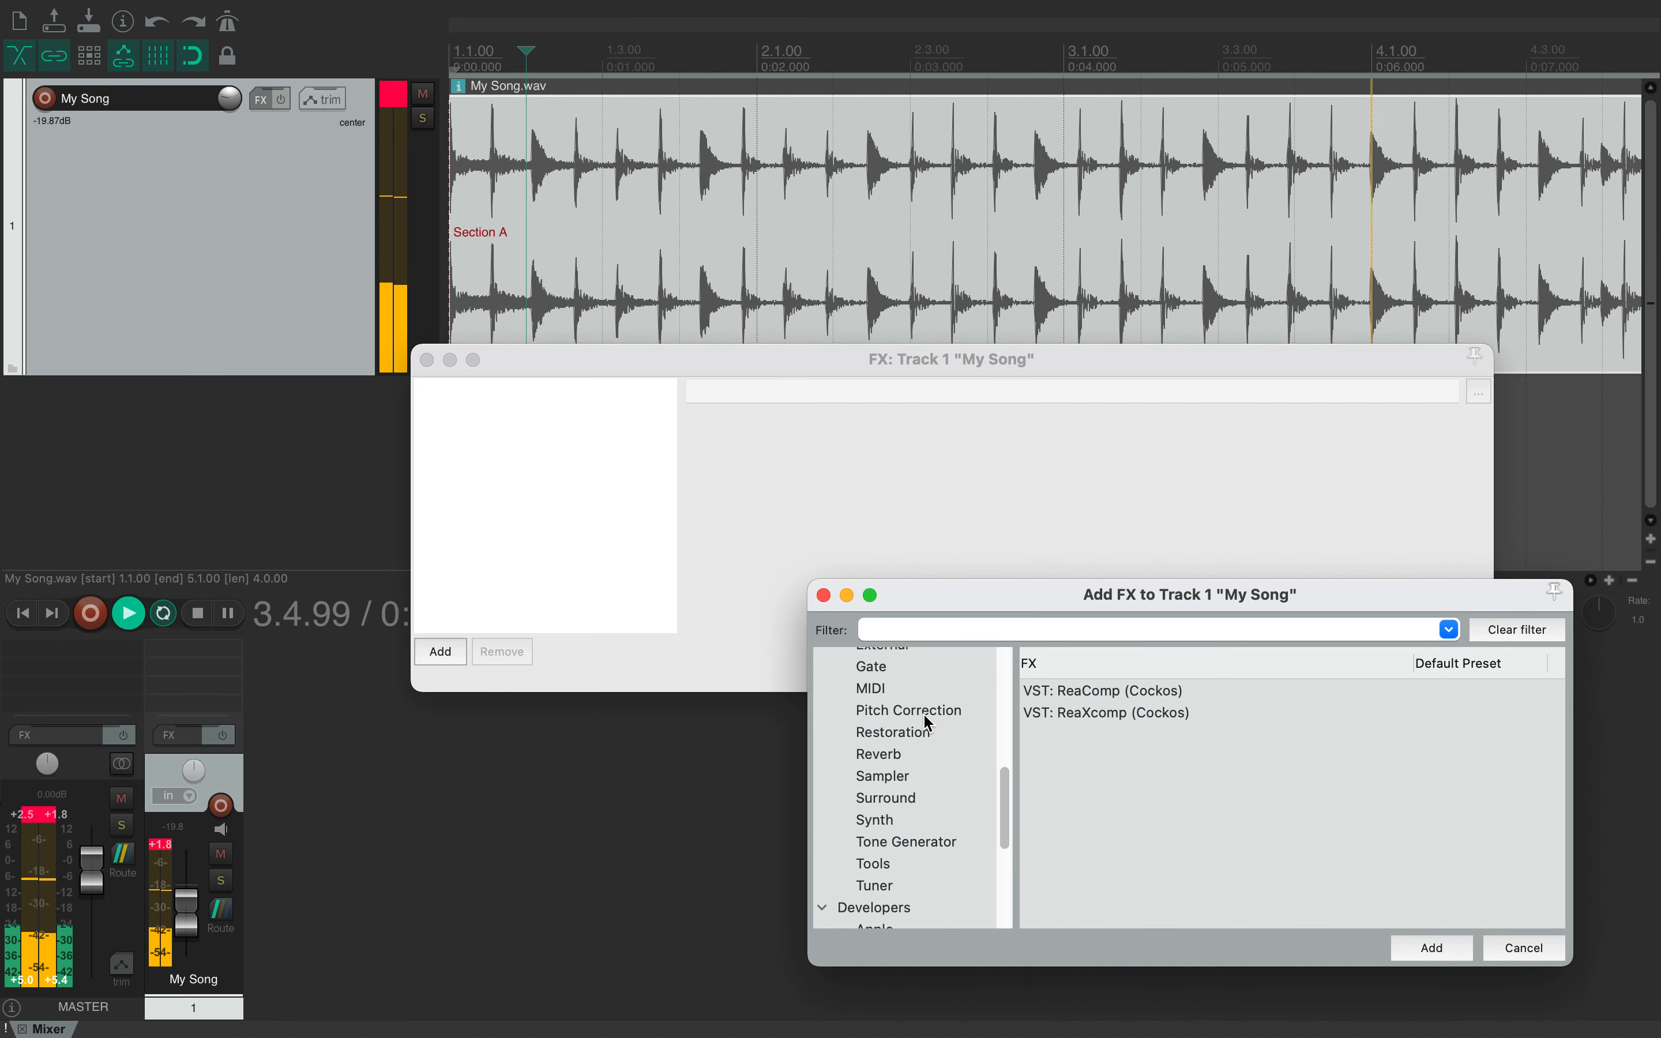
pyautogui.scroll(2, 921, 712)
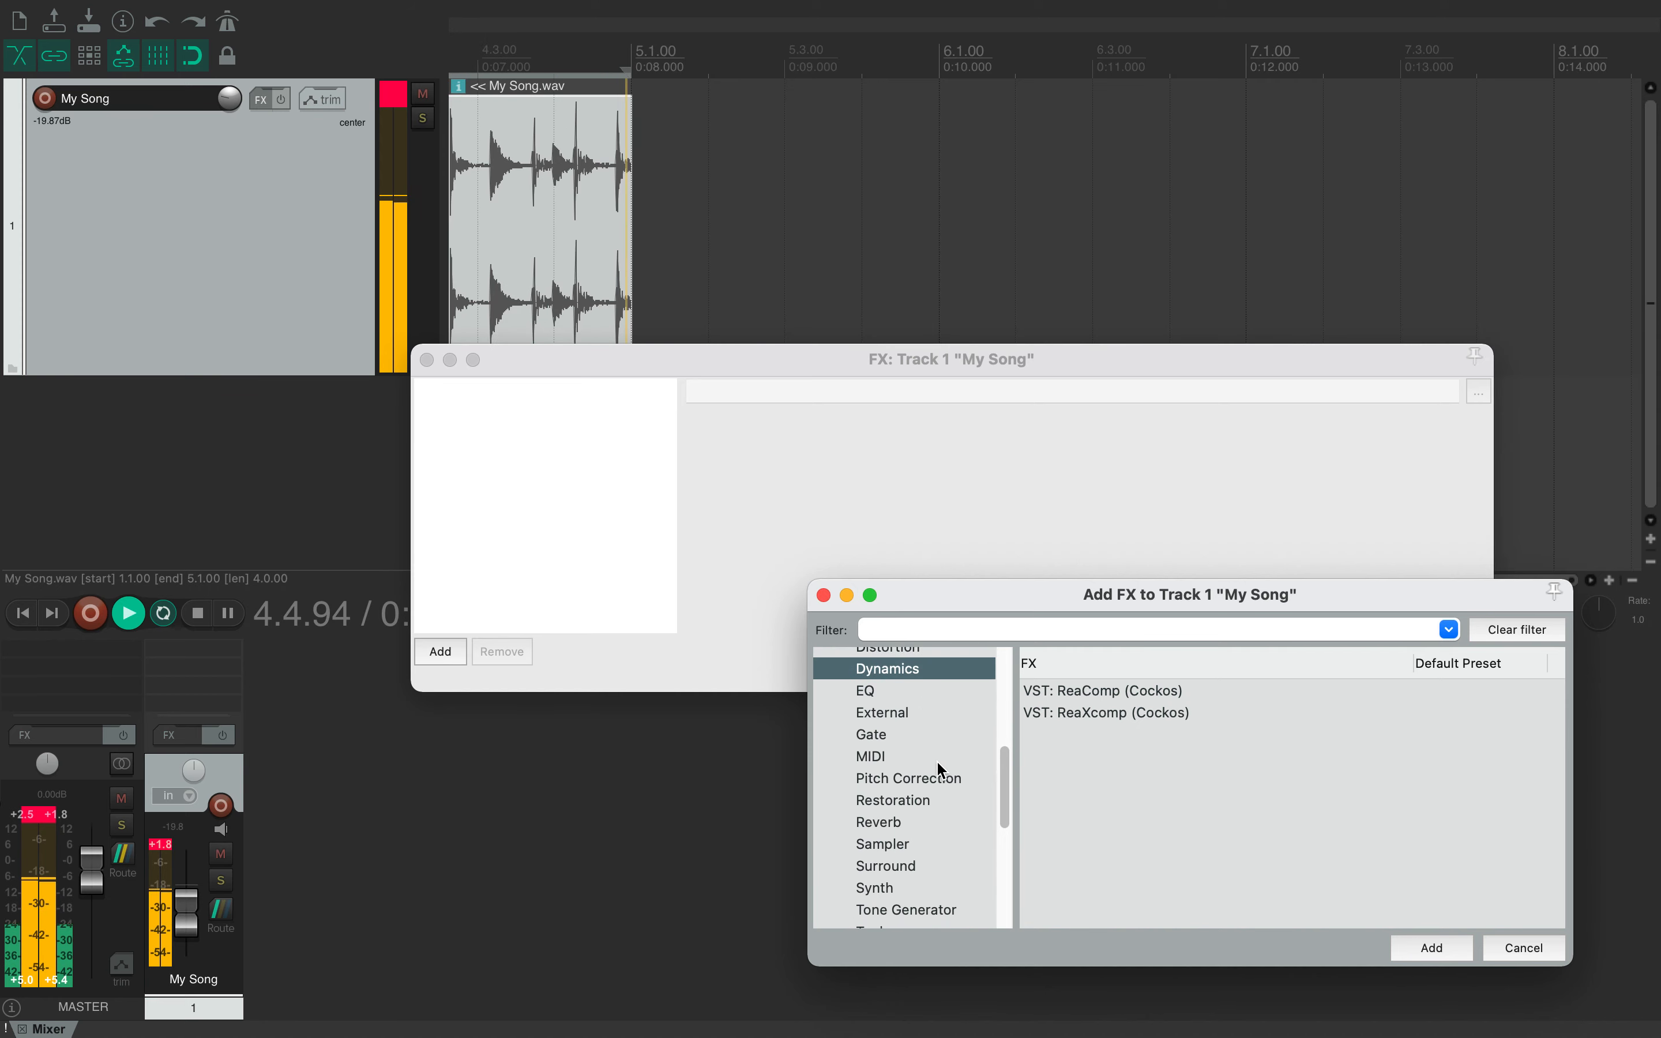
pyautogui.scroll(1, 936, 760)
pyautogui.scroll(2, 935, 760)
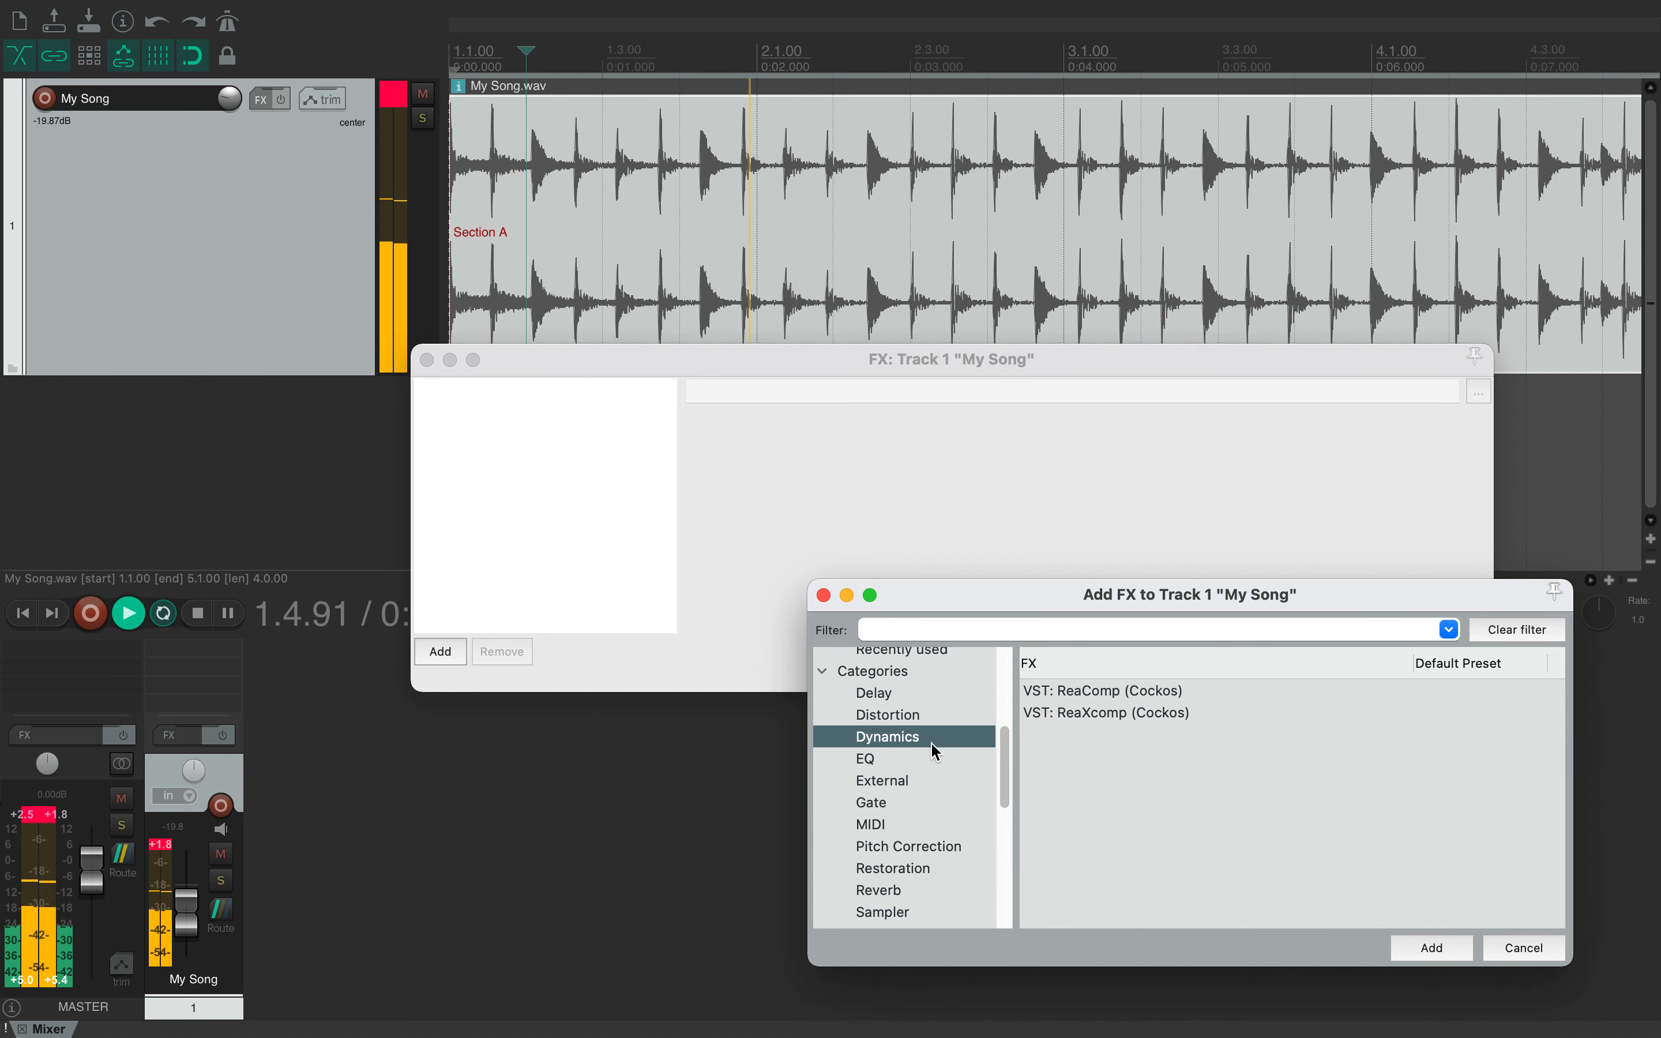
pyautogui.click(912, 695)
pyautogui.click(1095, 692)
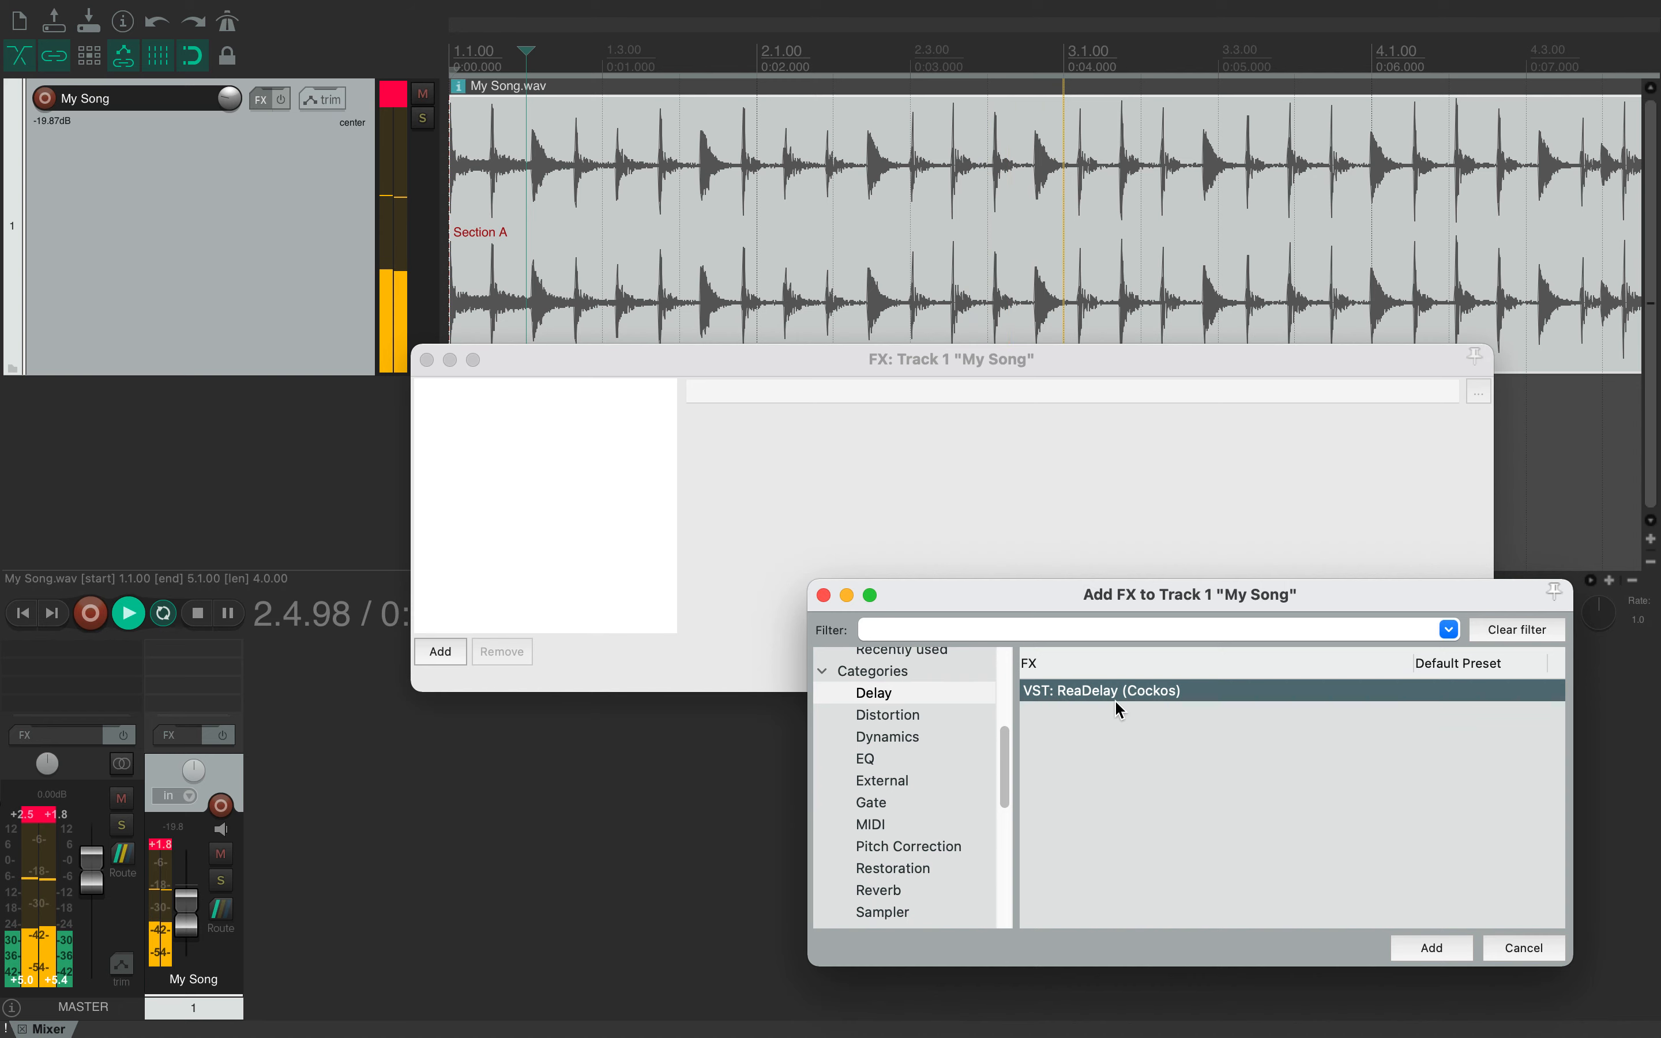
pyautogui.click(1432, 949)
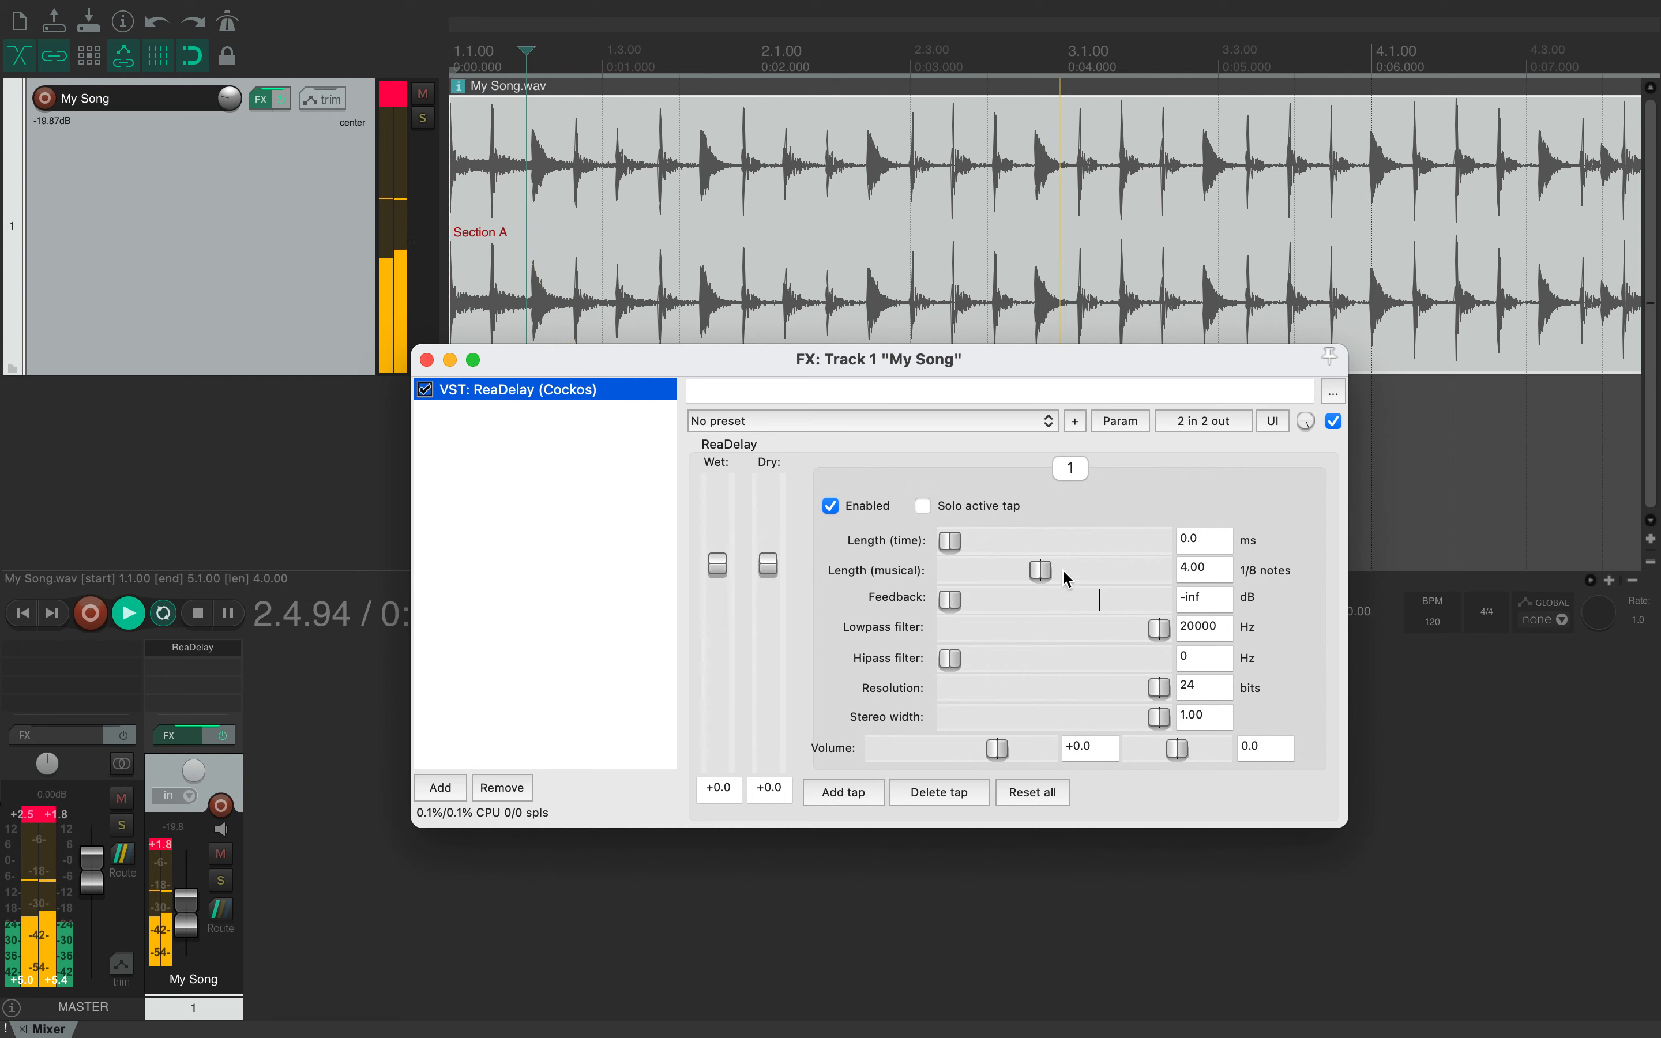
# Set ReaDelay's musical length to 0.00 eighth notes, its wet level to +8.3 and its dry level to -0.8
pyautogui.moveTo(1048, 575); pyautogui.dragTo(989, 571)
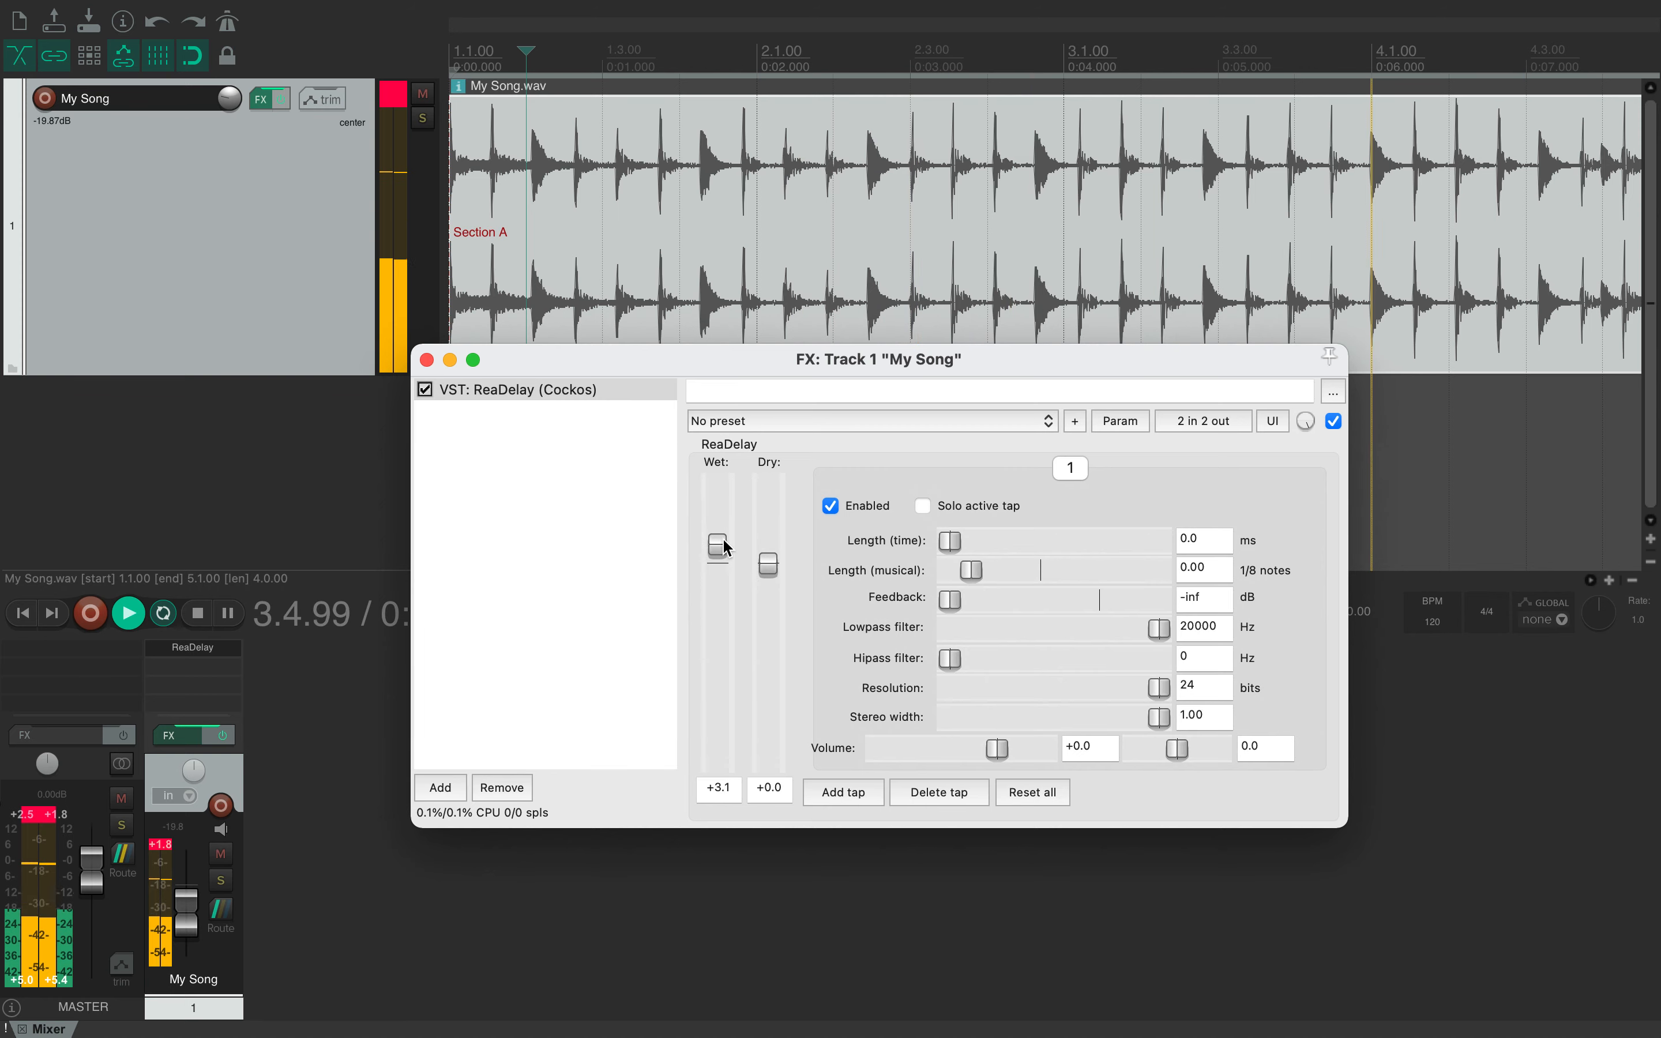
pyautogui.moveTo(723, 537); pyautogui.dragTo(723, 507)
pyautogui.moveTo(768, 565)
pyautogui.mouseDown()
pyautogui.moveTo(768, 733)
pyautogui.moveTo(771, 584)
pyautogui.mouseUp()
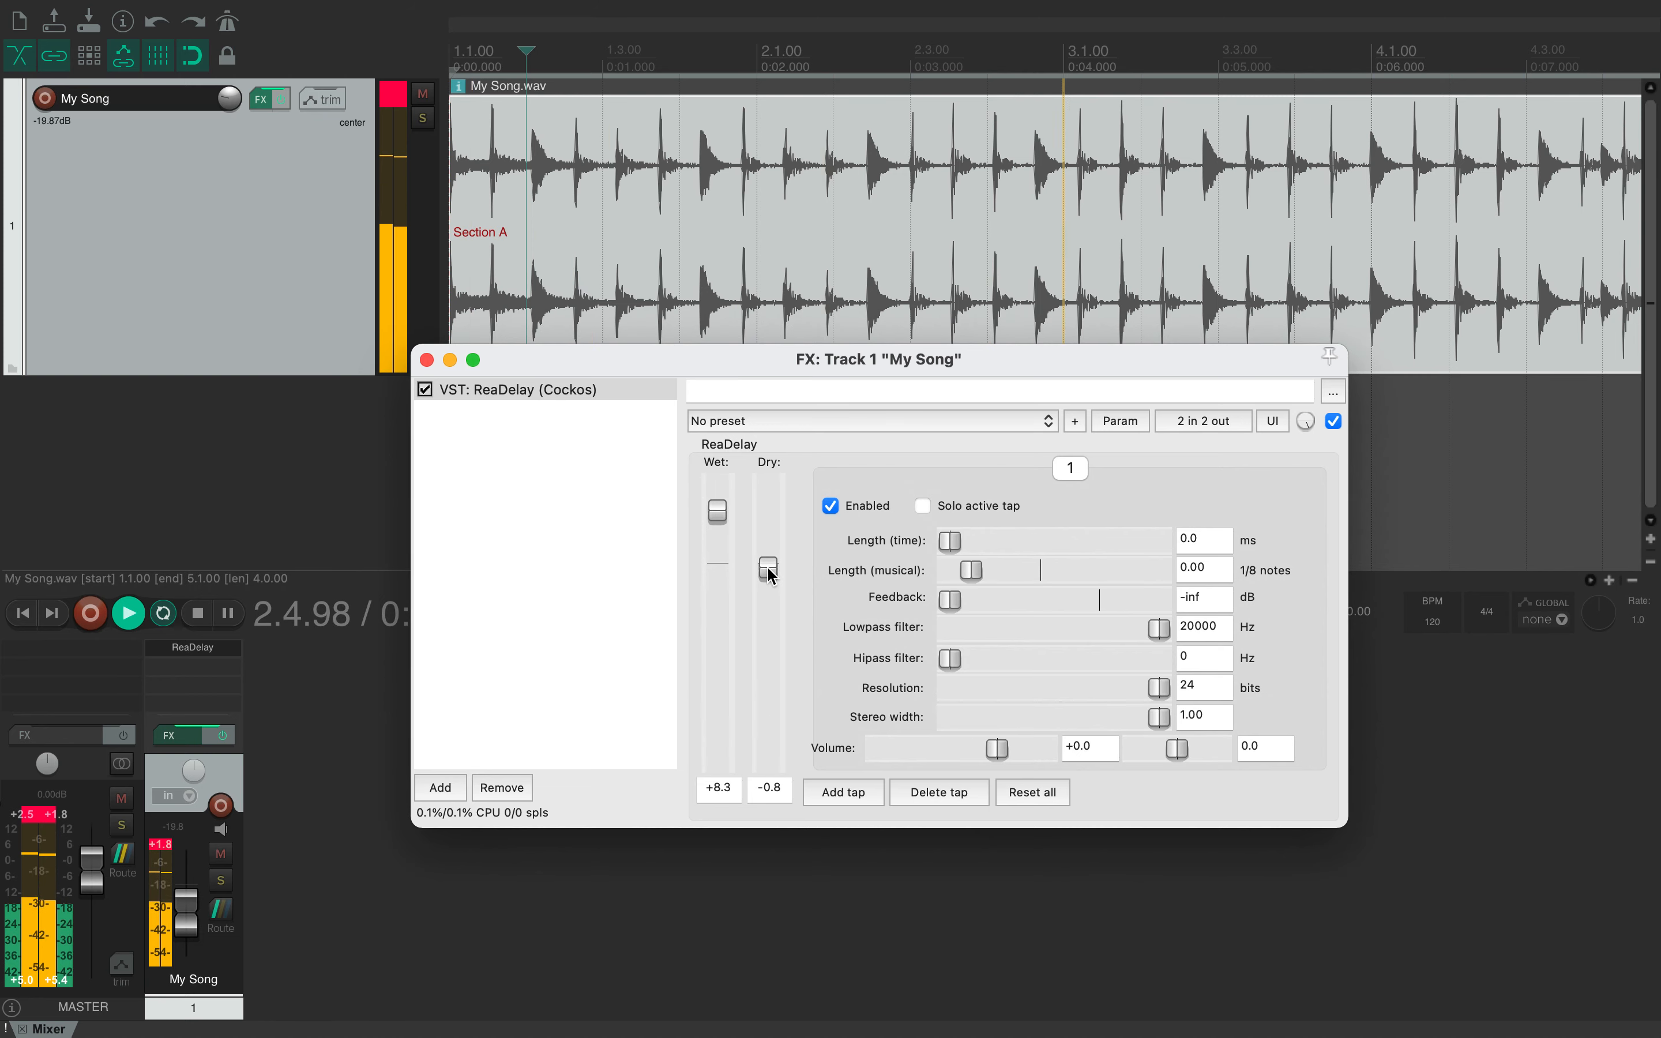
# Set ReaDelay's feedback to -3.4 dB, its lowpass filter to 0 Hz and its hipass filter to 2436 Hz
pyautogui.moveTo(954, 598); pyautogui.dragTo(1087, 602)
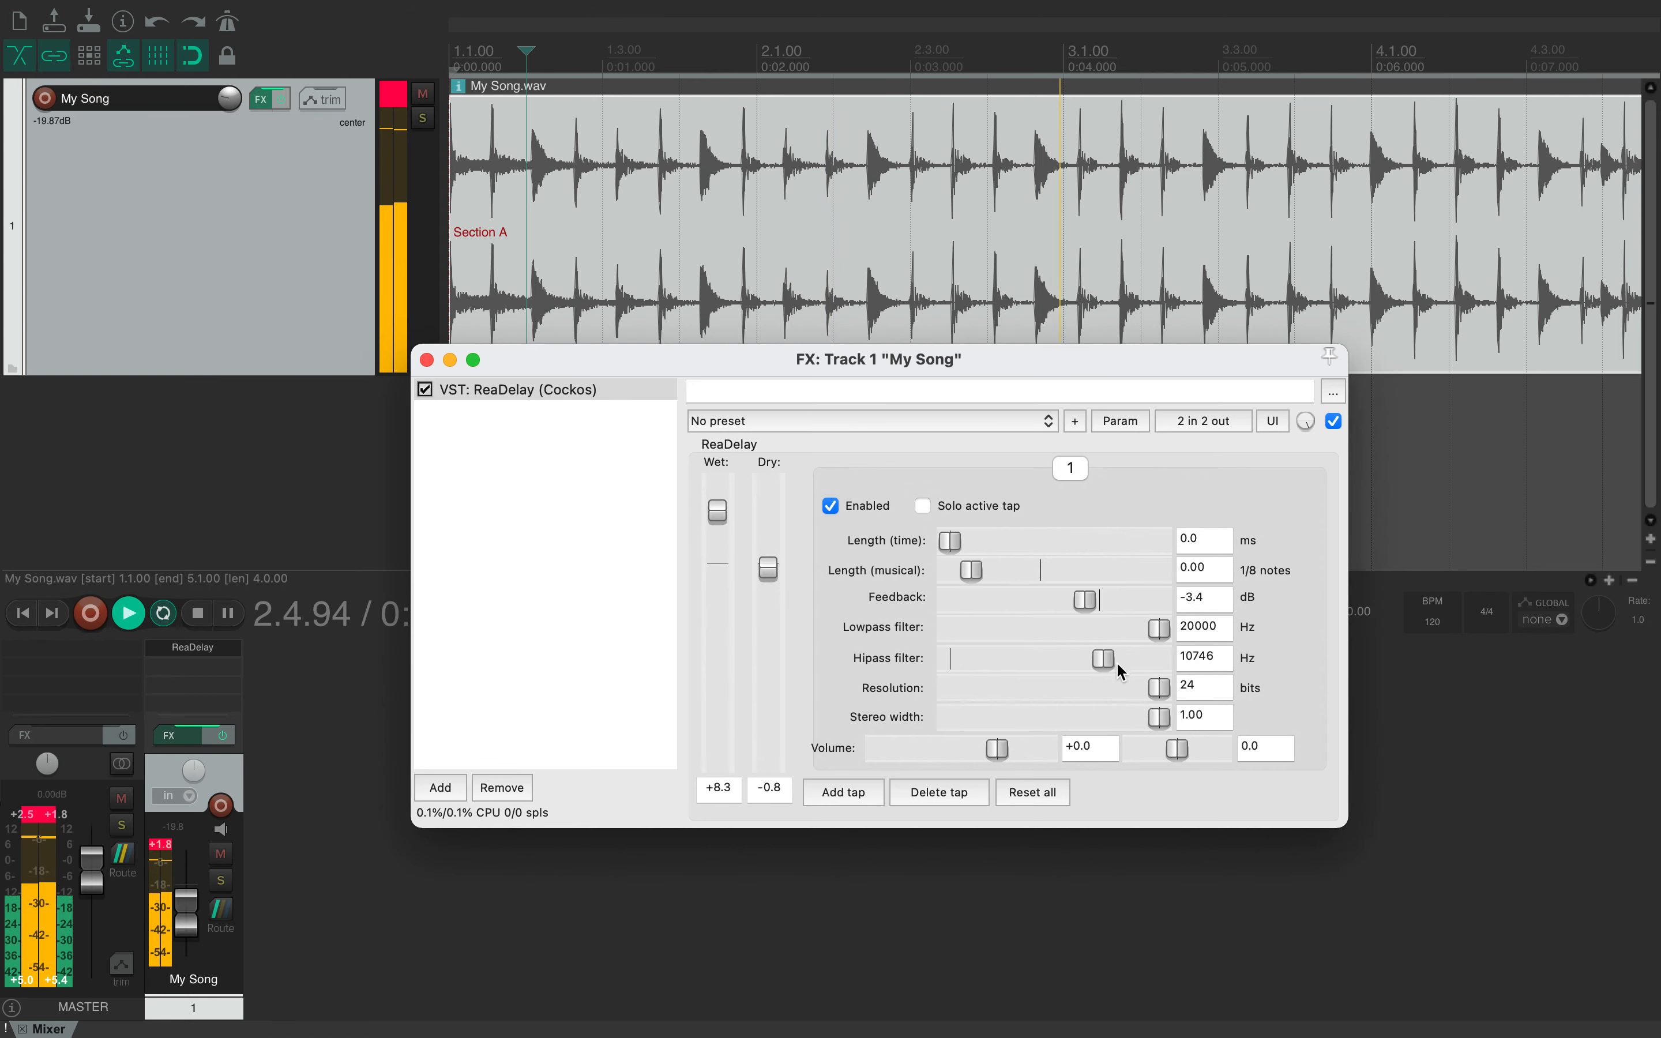
pyautogui.moveTo(996, 659)
pyautogui.mouseDown()
pyautogui.moveTo(1015, 659)
pyautogui.moveTo(928, 657)
pyautogui.moveTo(964, 658)
pyautogui.mouseUp()
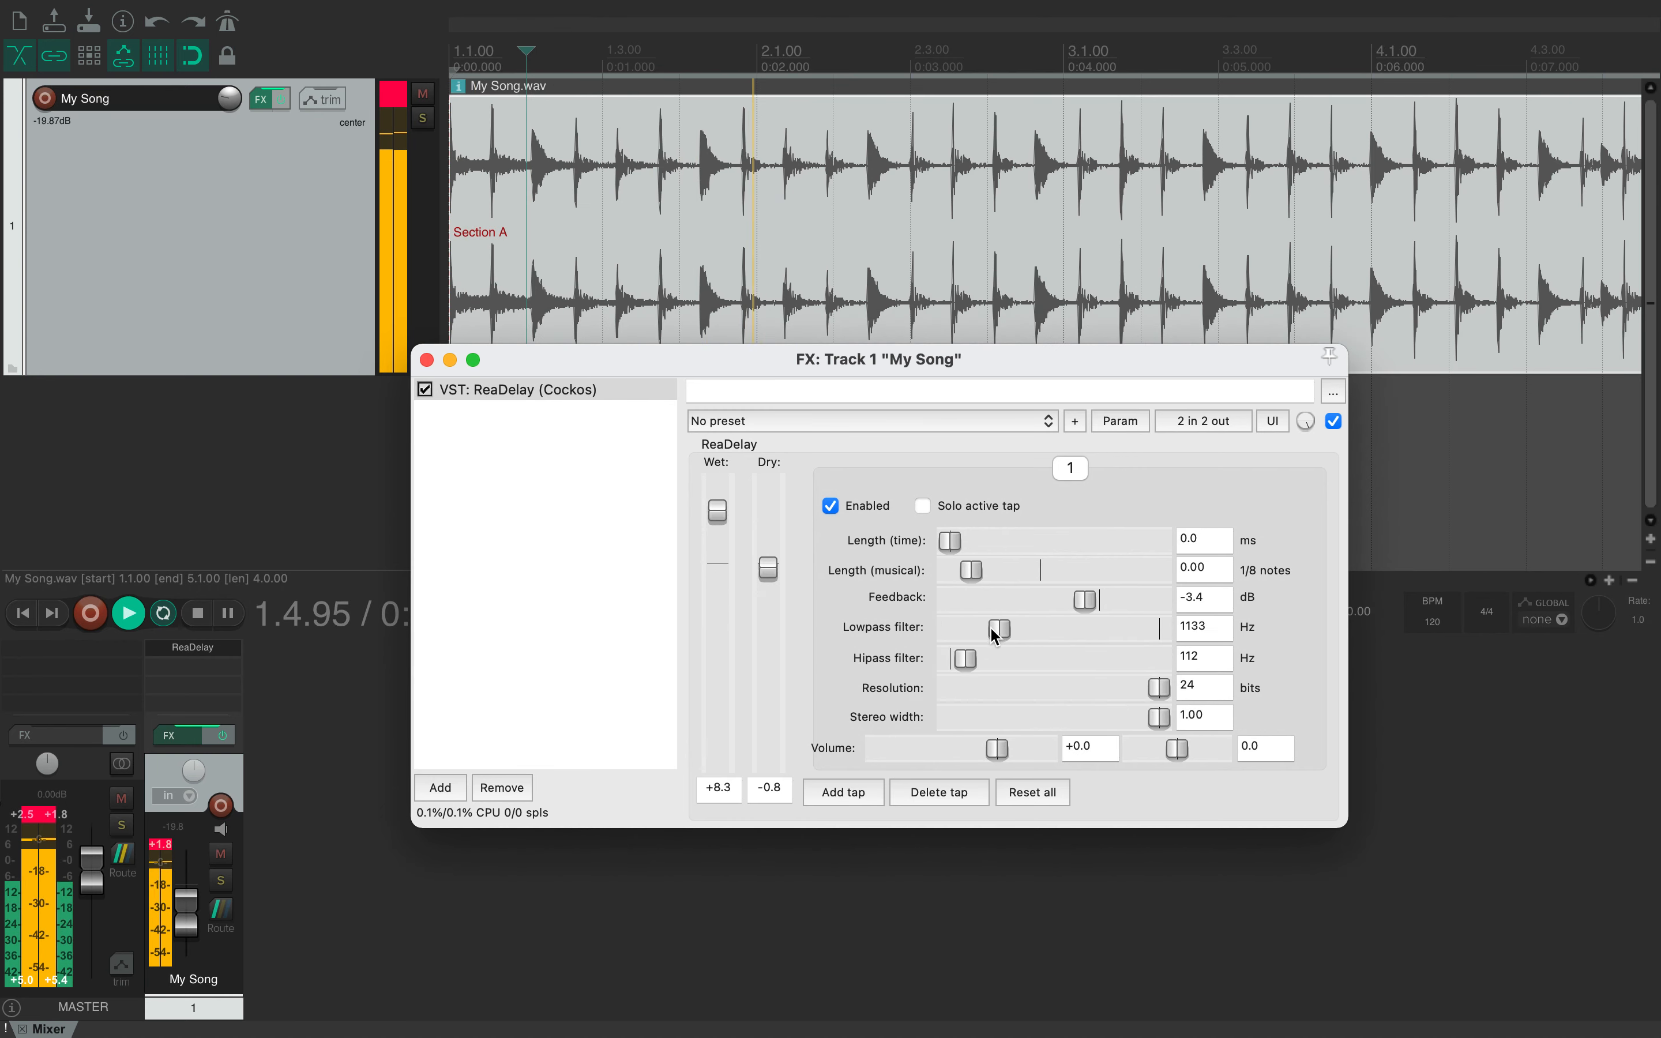
pyautogui.moveTo(995, 633); pyautogui.dragTo(1022, 660)
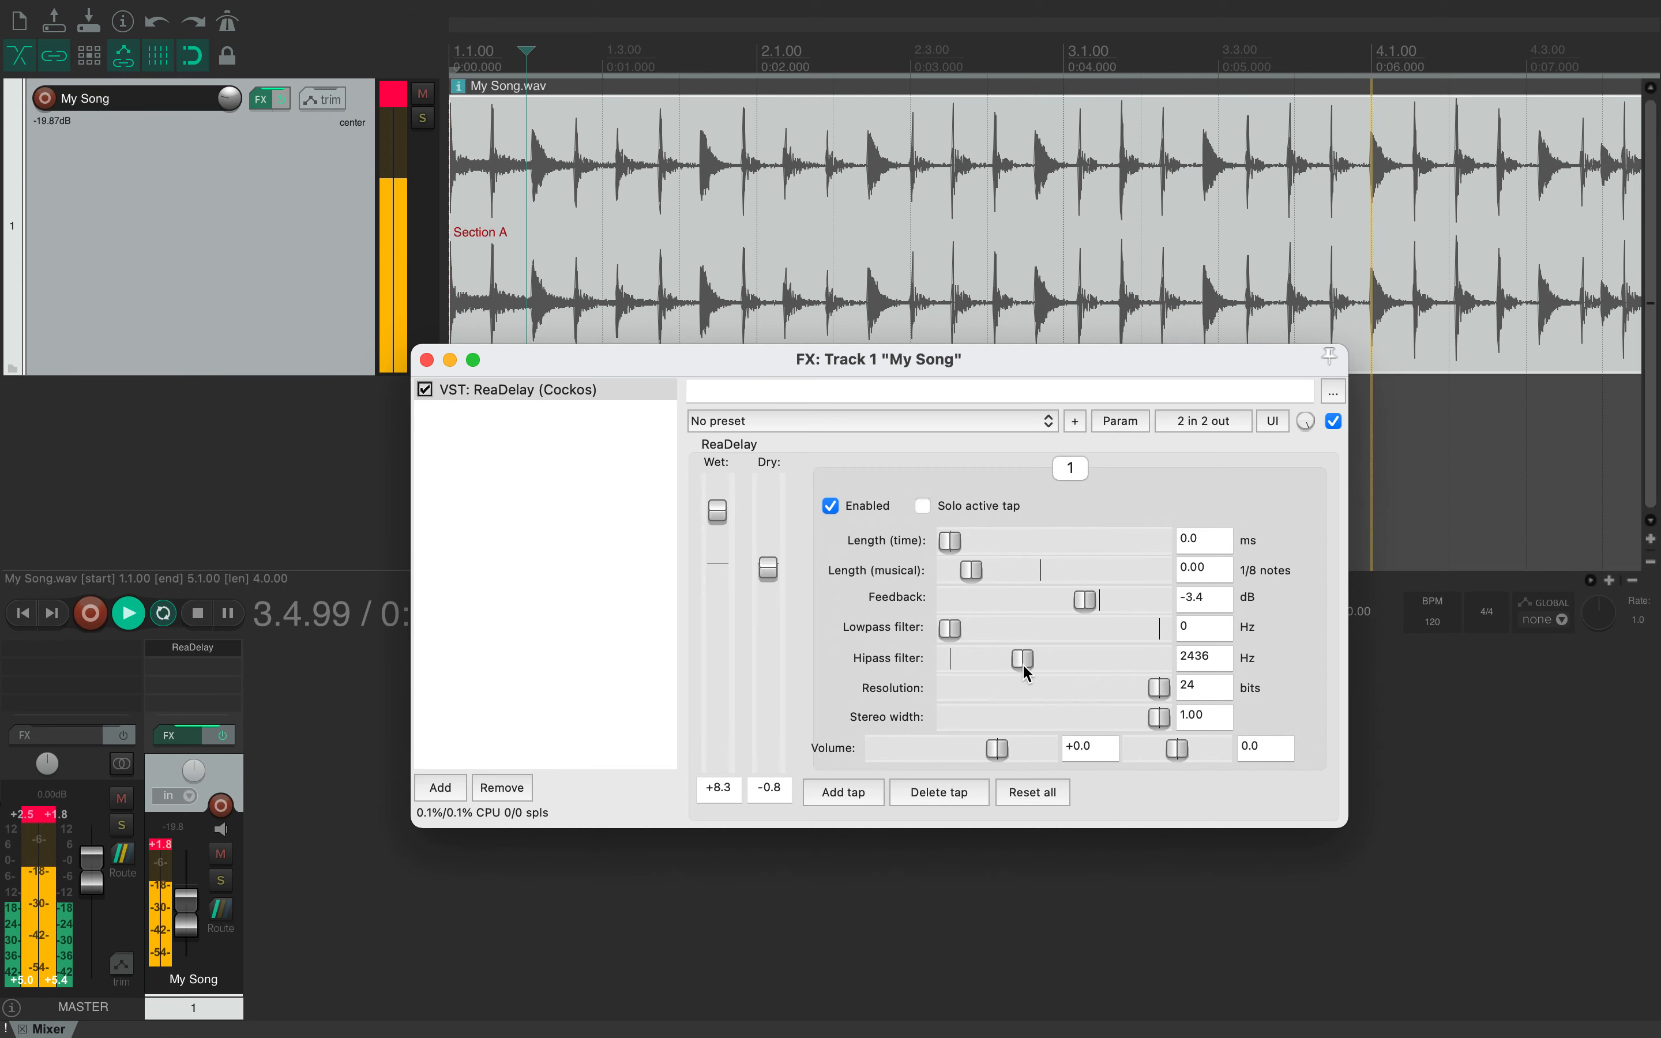
# Set ReaDelay's resolution to 18 bits, stereo width to -0.08, musical length to 5.22 eighth notes and time length to 12.1 ms
pyautogui.moveTo(1166, 684); pyautogui.dragTo(1048, 718)
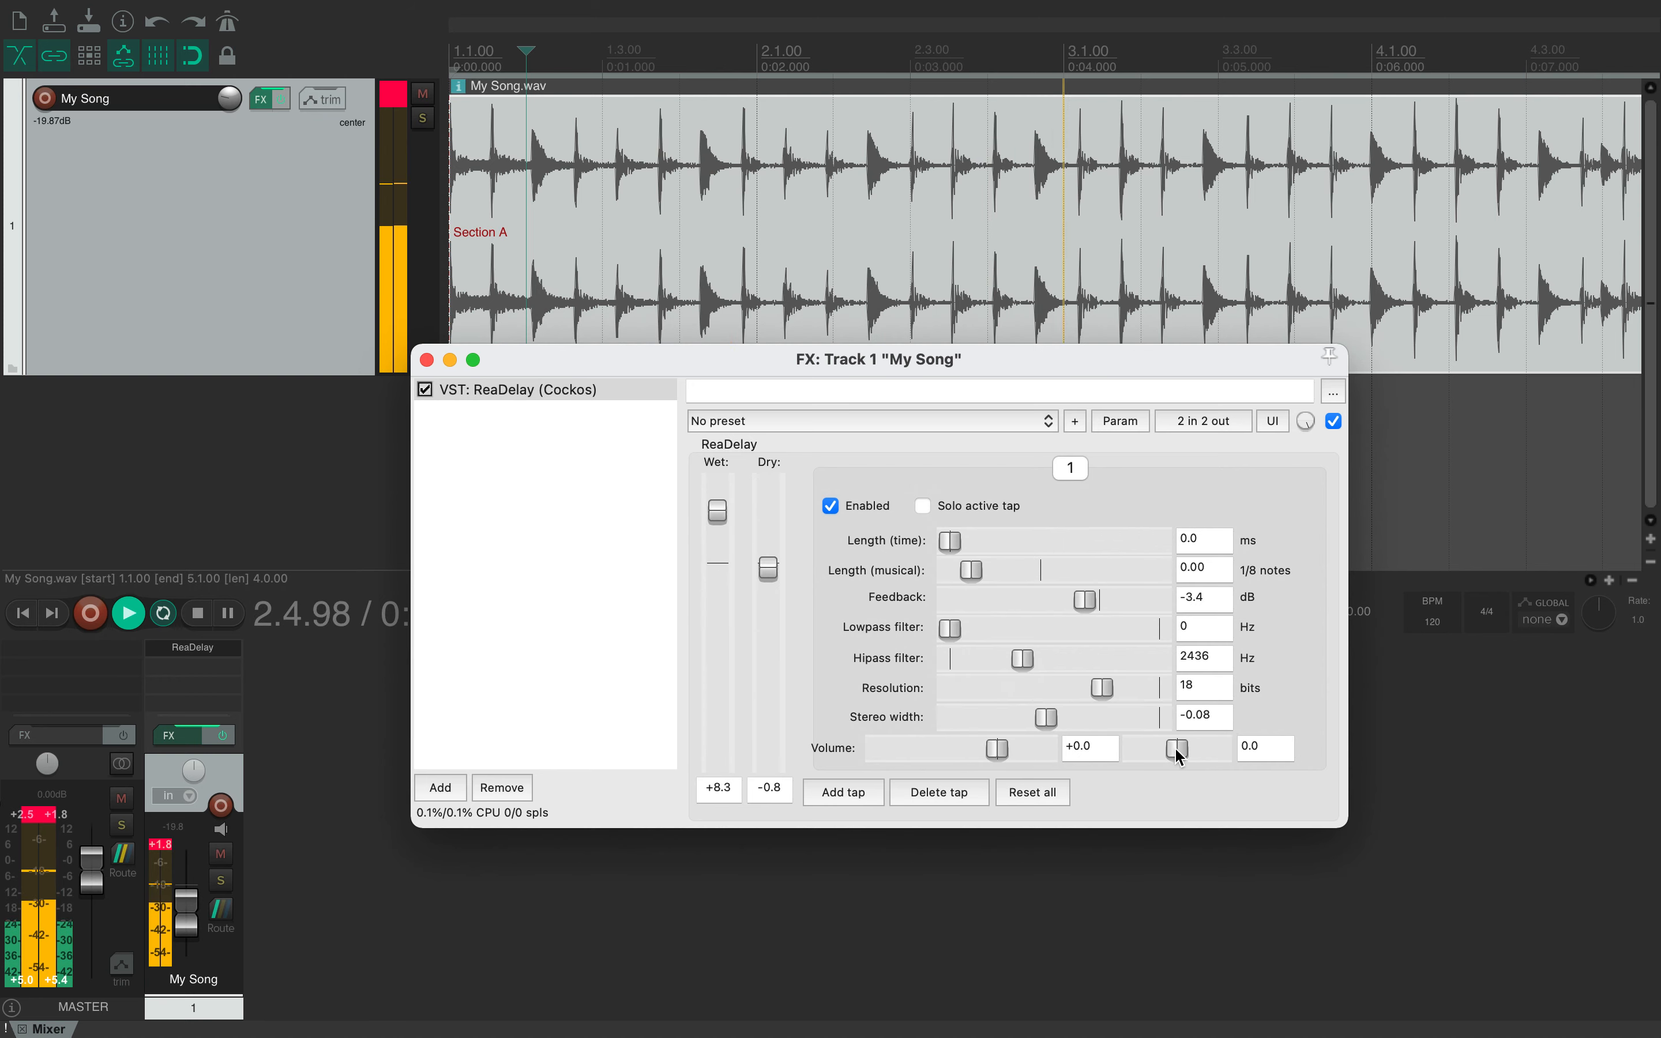
pyautogui.moveTo(968, 571); pyautogui.dragTo(1050, 570)
pyautogui.moveTo(956, 542); pyautogui.dragTo(1004, 543)
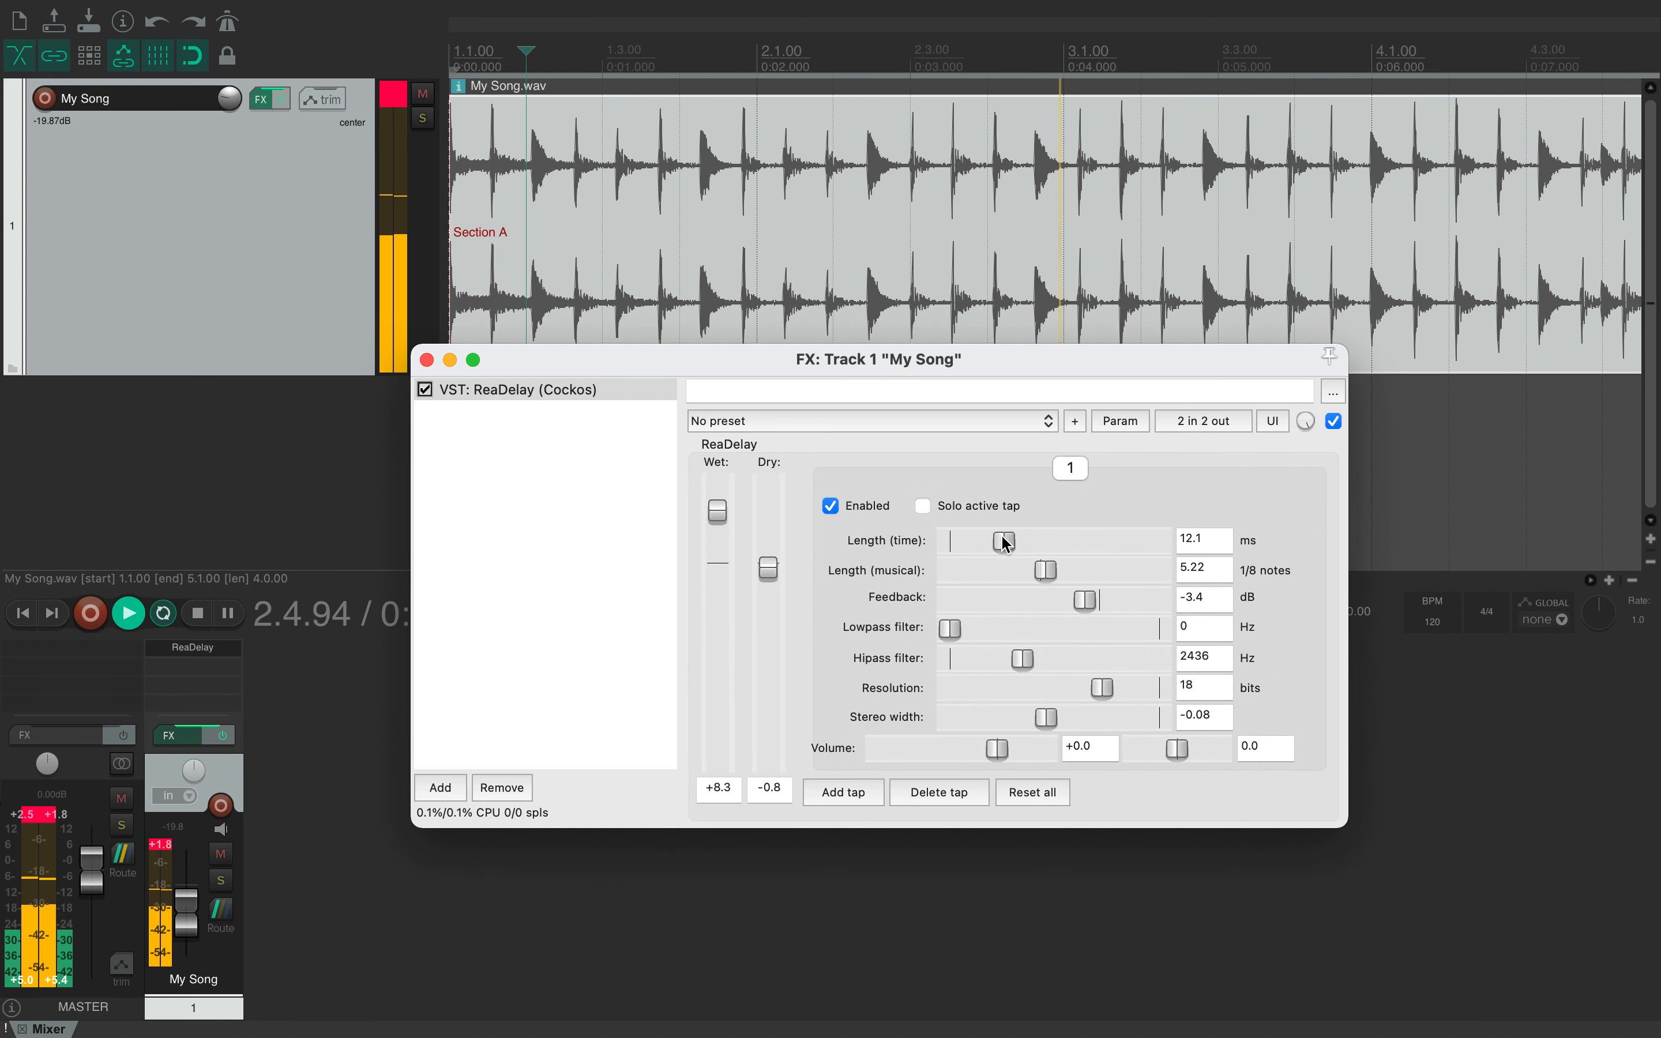
# Apply the "stock - slap fb" preset to ReaDelay, listen to it and stop playback
pyautogui.click(947, 415)
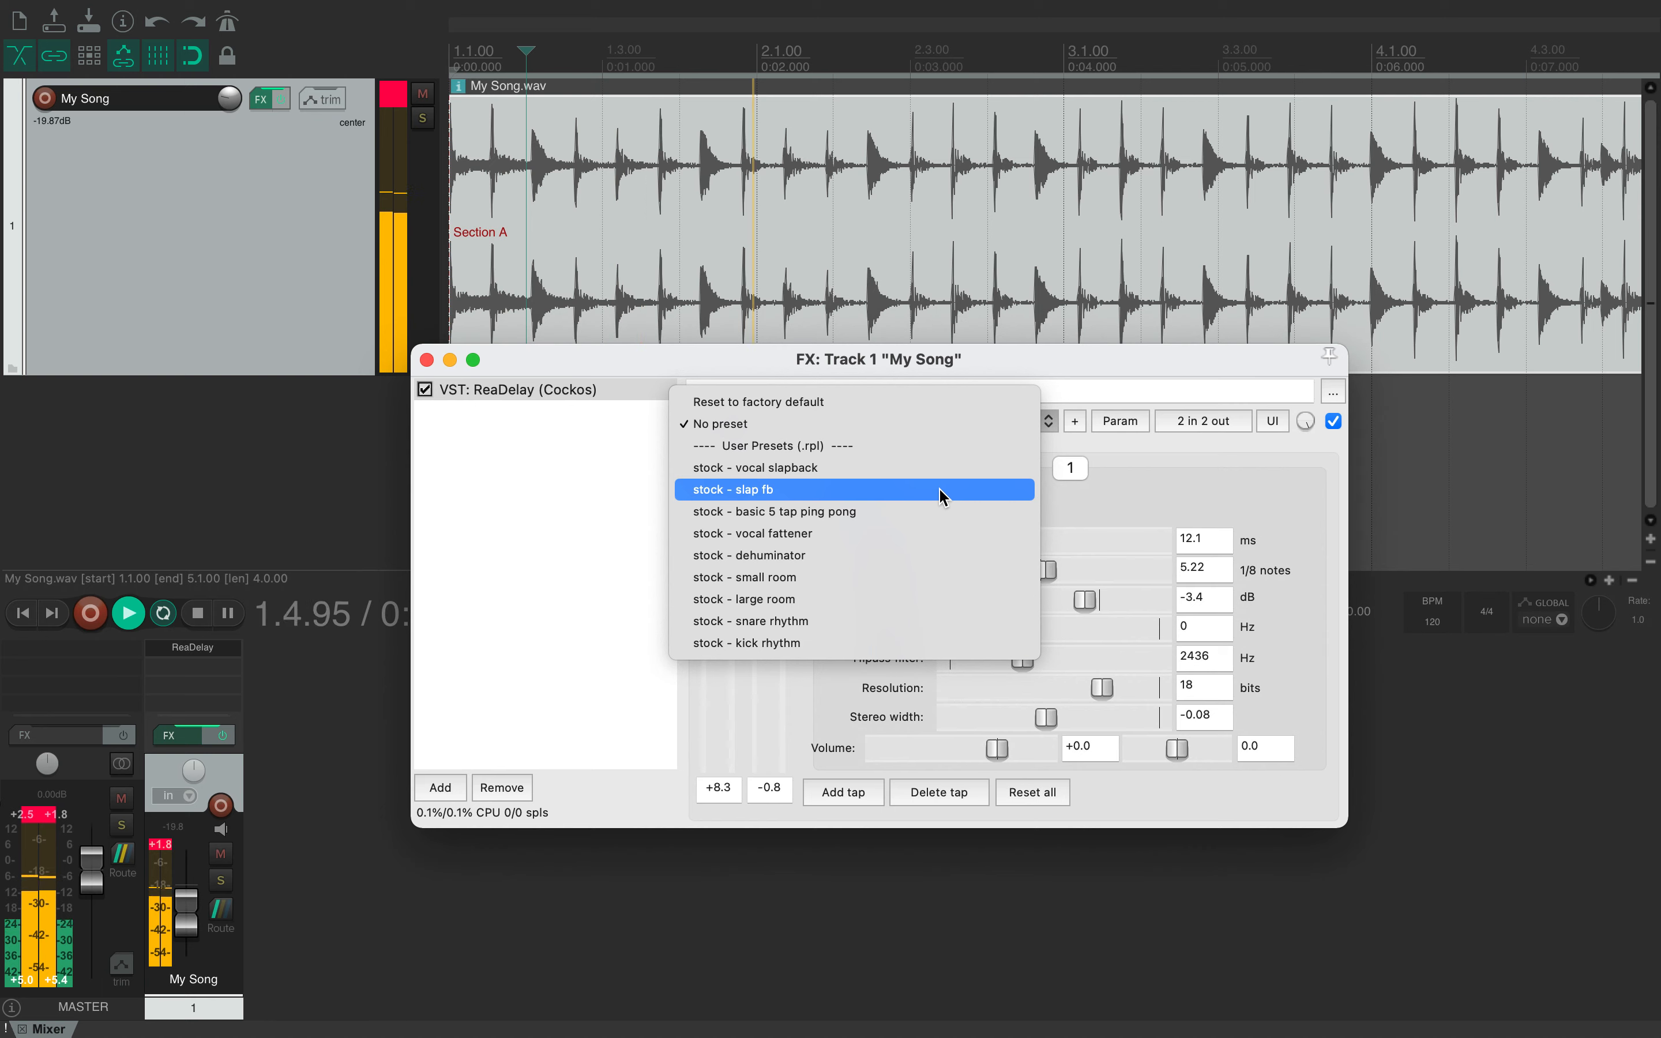
pyautogui.click(943, 495)
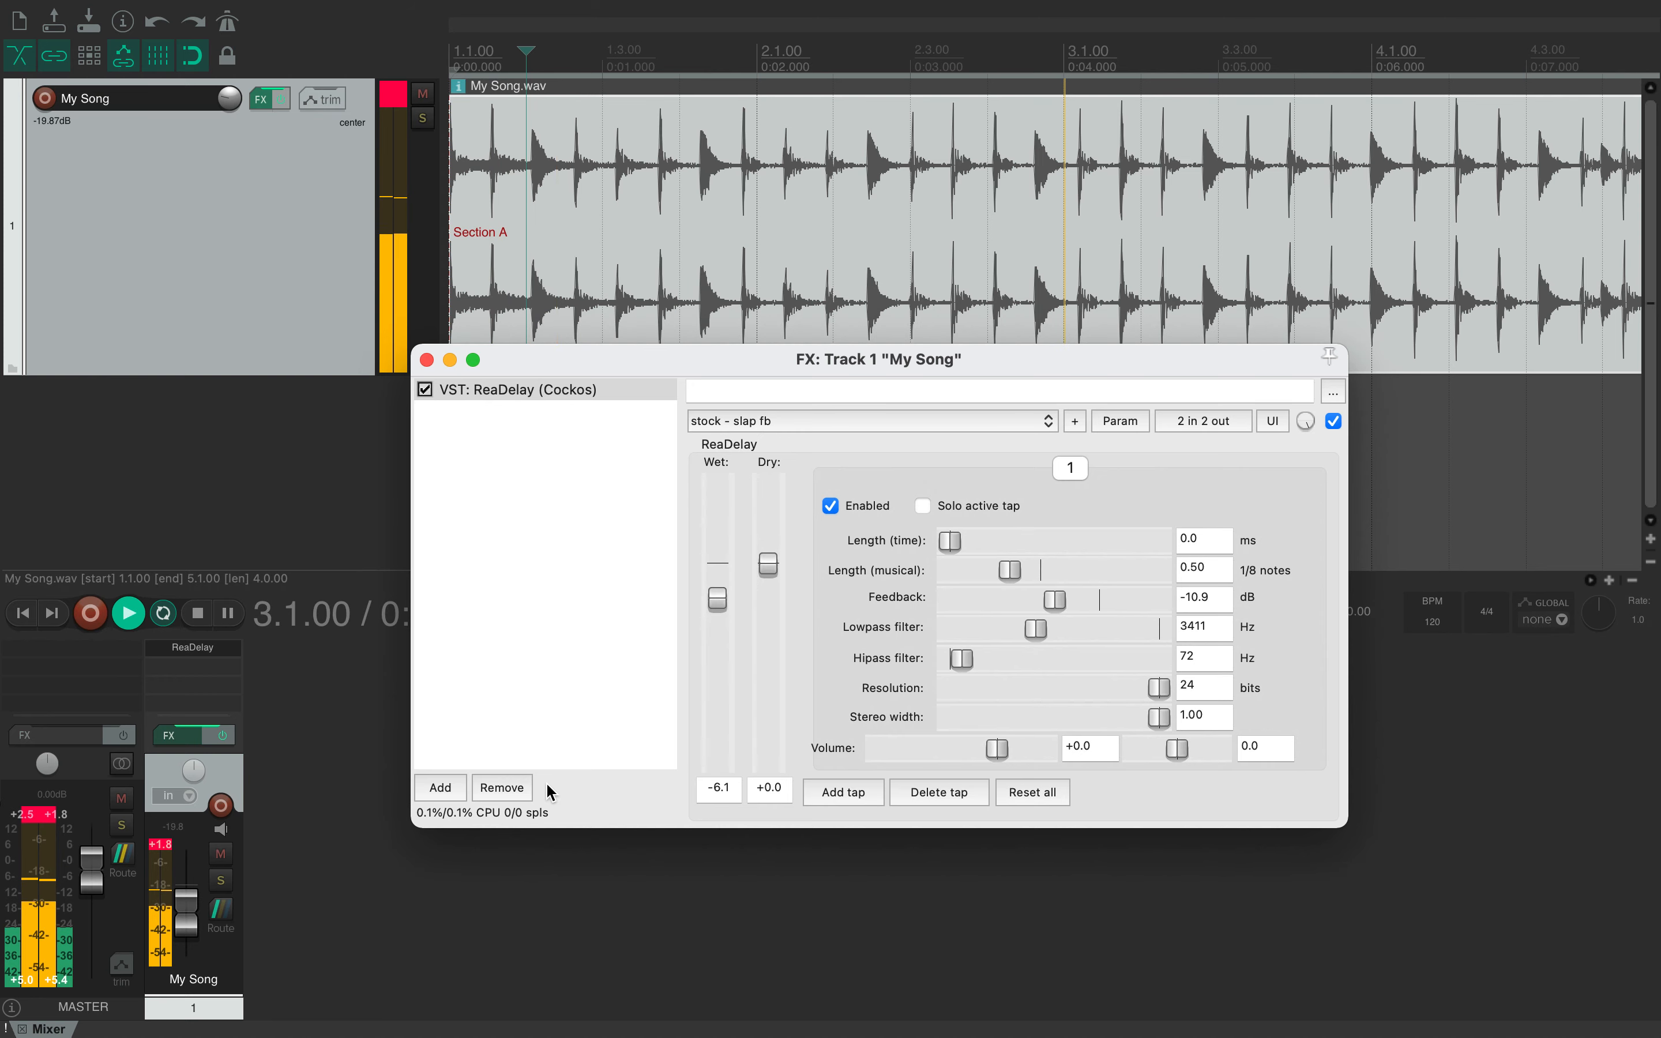
pyautogui.press('space')
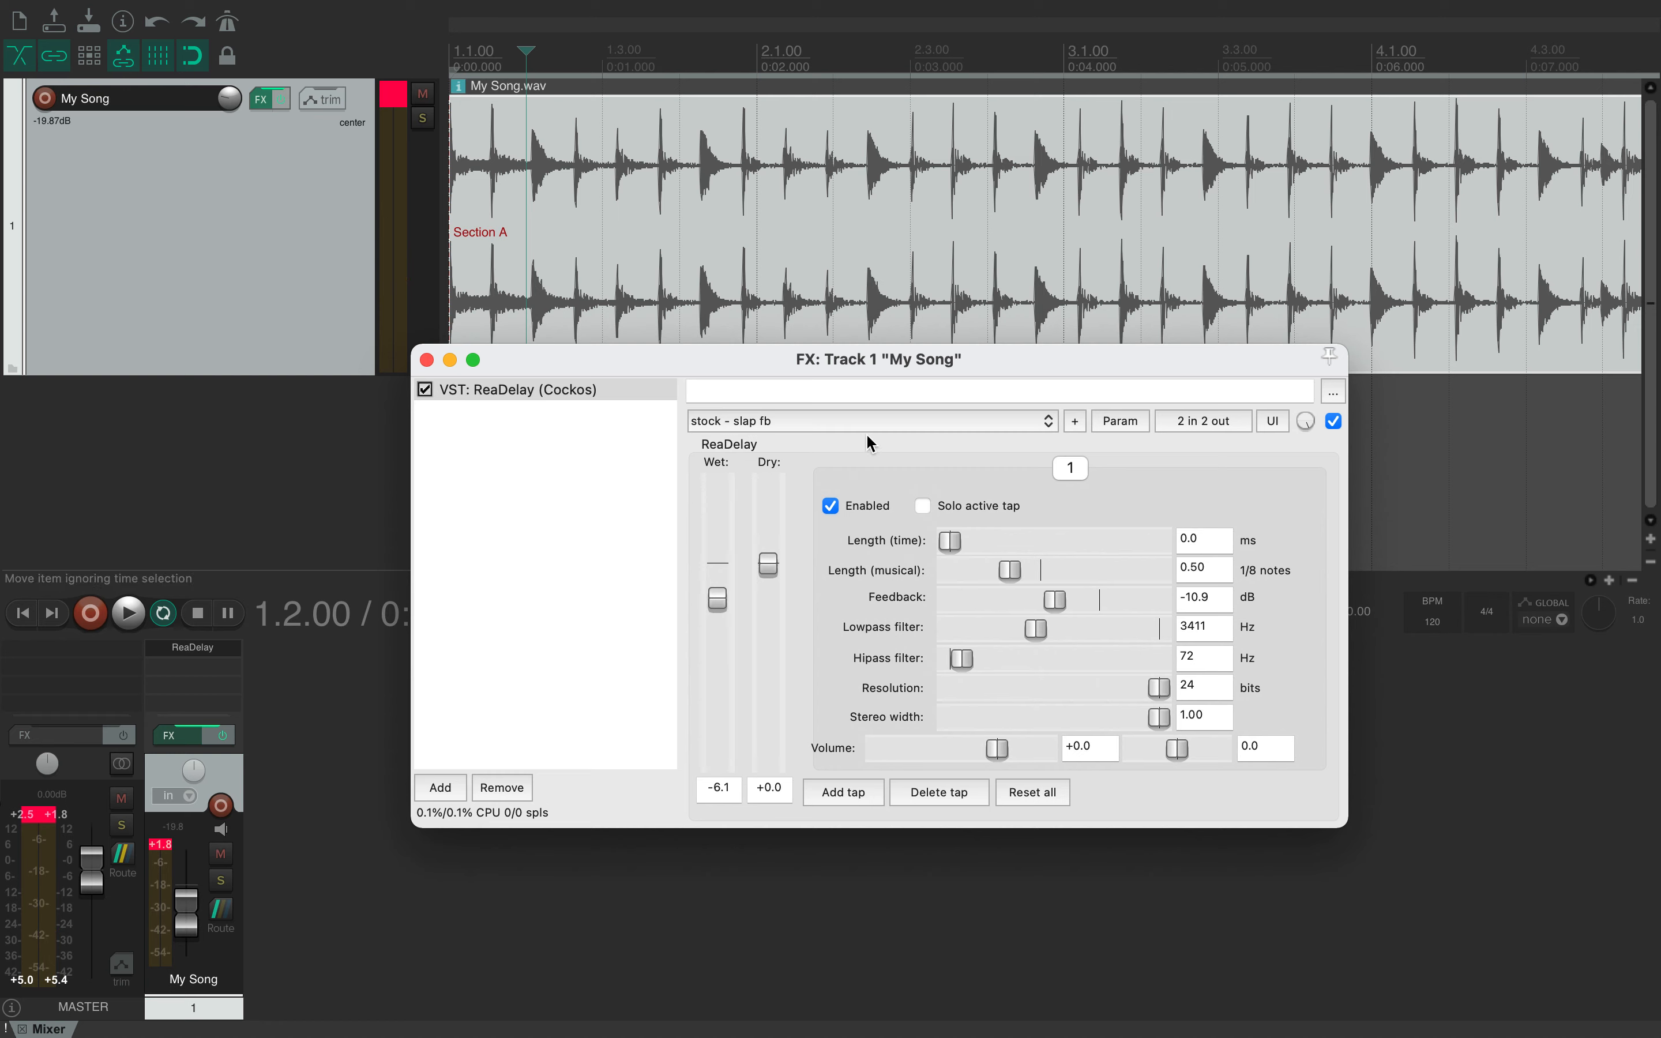
# Replace ReaDelay on the My Song track with the VST ReaComp (Cockos) effect from the Dynamics category
pyautogui.click(513, 790)
pyautogui.click(443, 788)
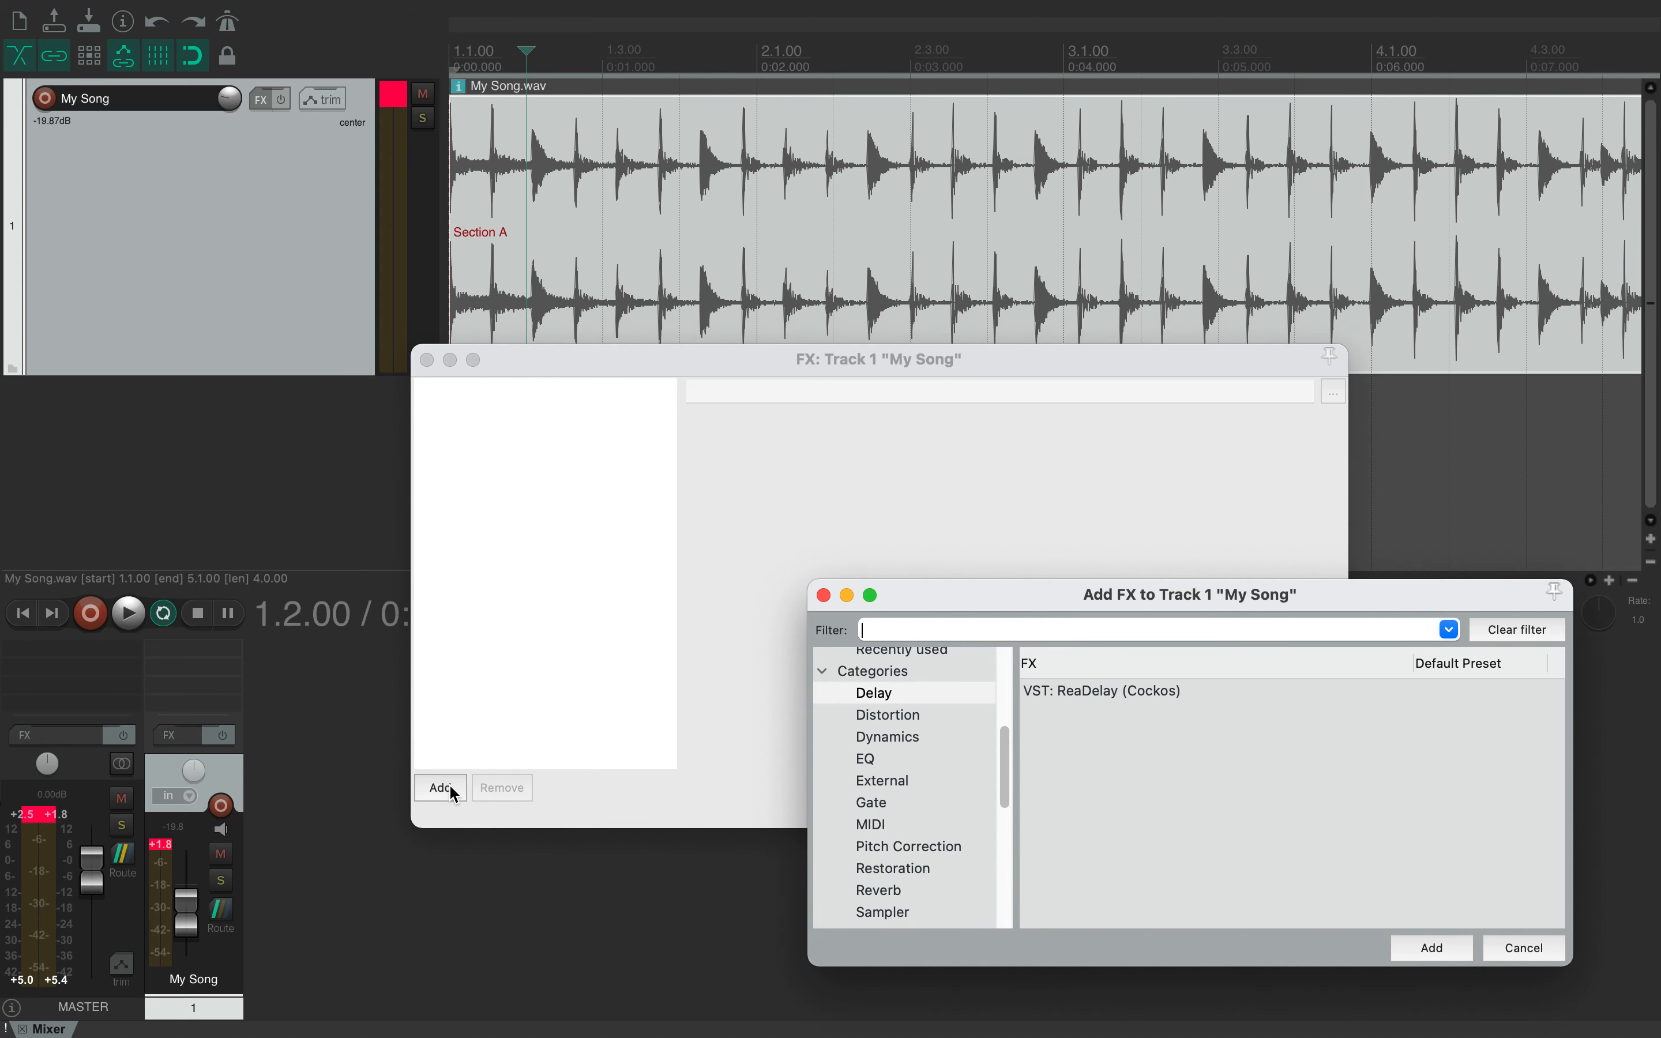
pyautogui.click(888, 738)
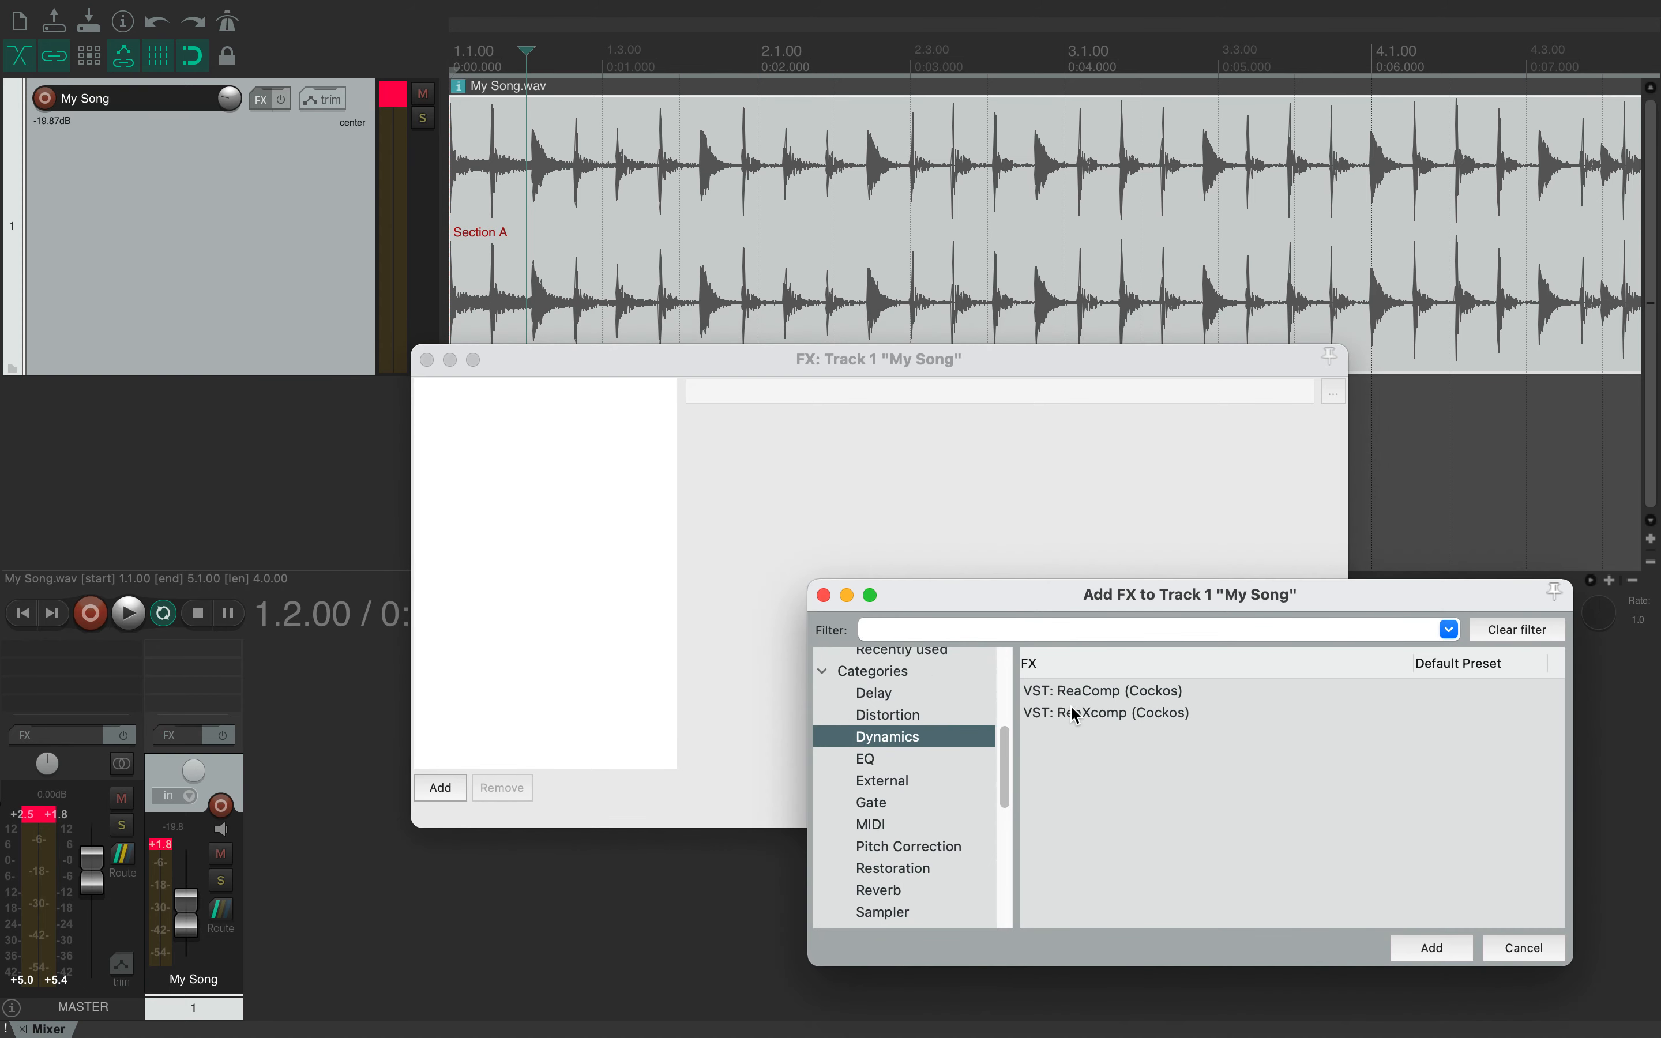
pyautogui.click(1073, 690)
pyautogui.click(1427, 951)
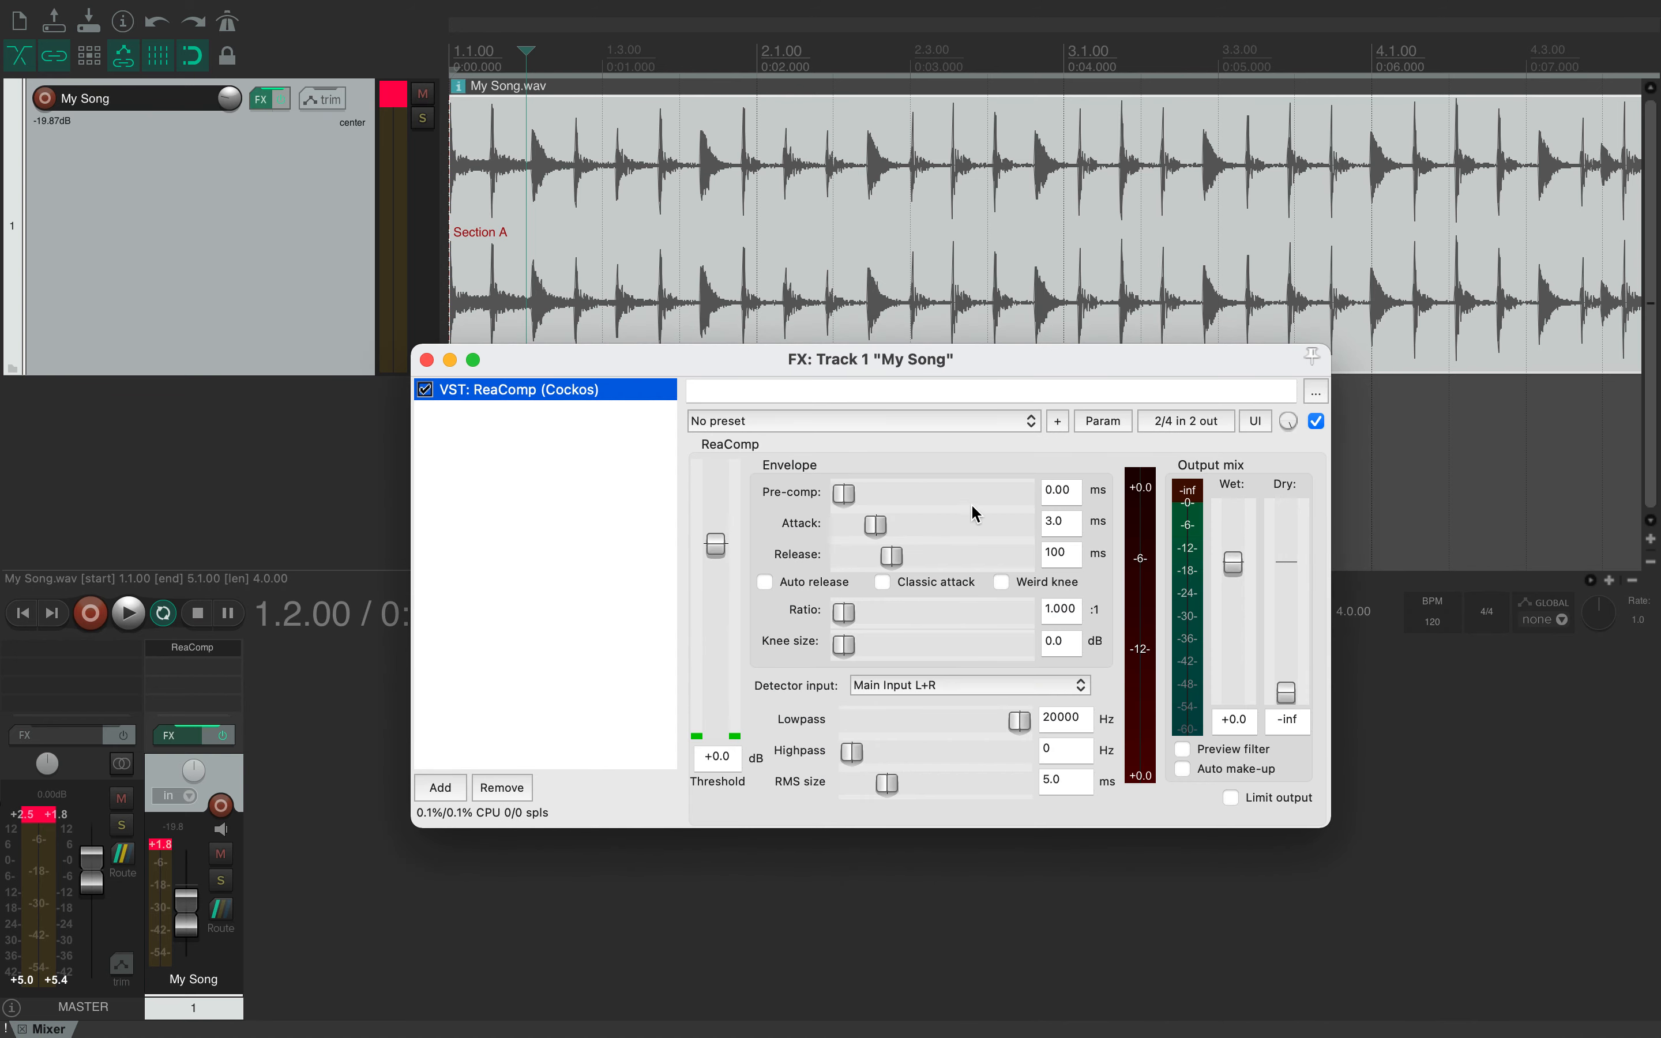
# Move the effects window down clear of the waveform and play the song with the system volume raised
pyautogui.click(907, 420)
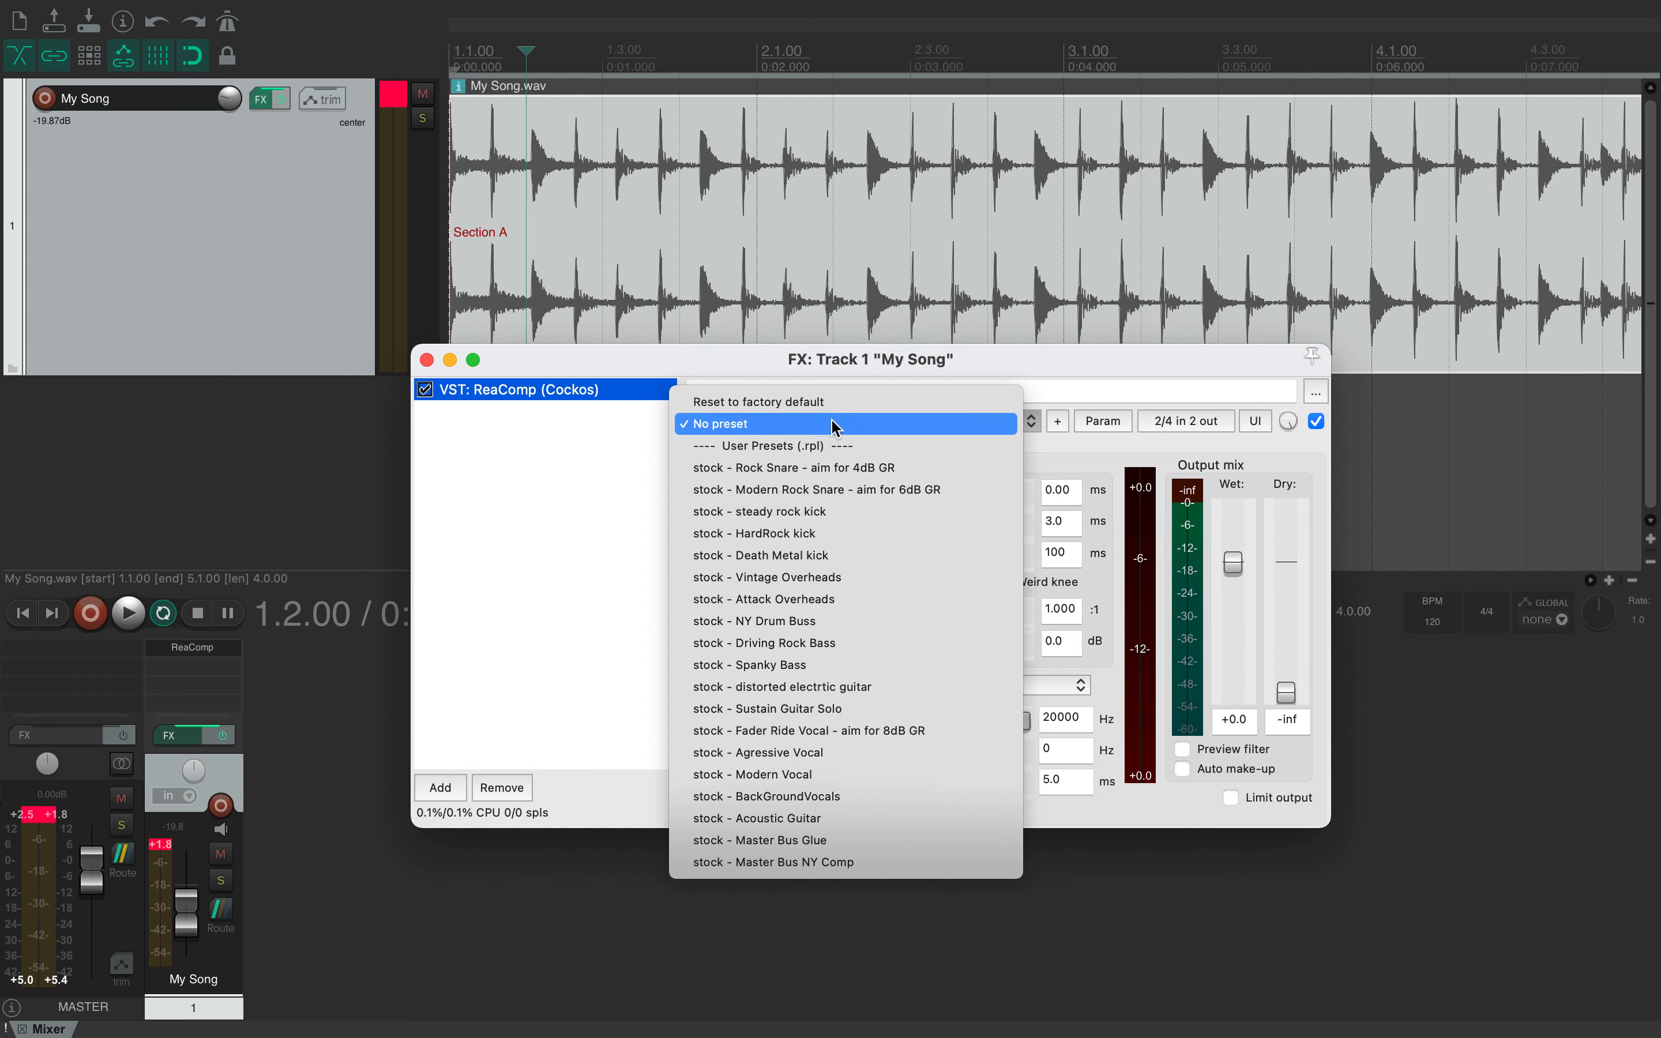
pyautogui.click(798, 374)
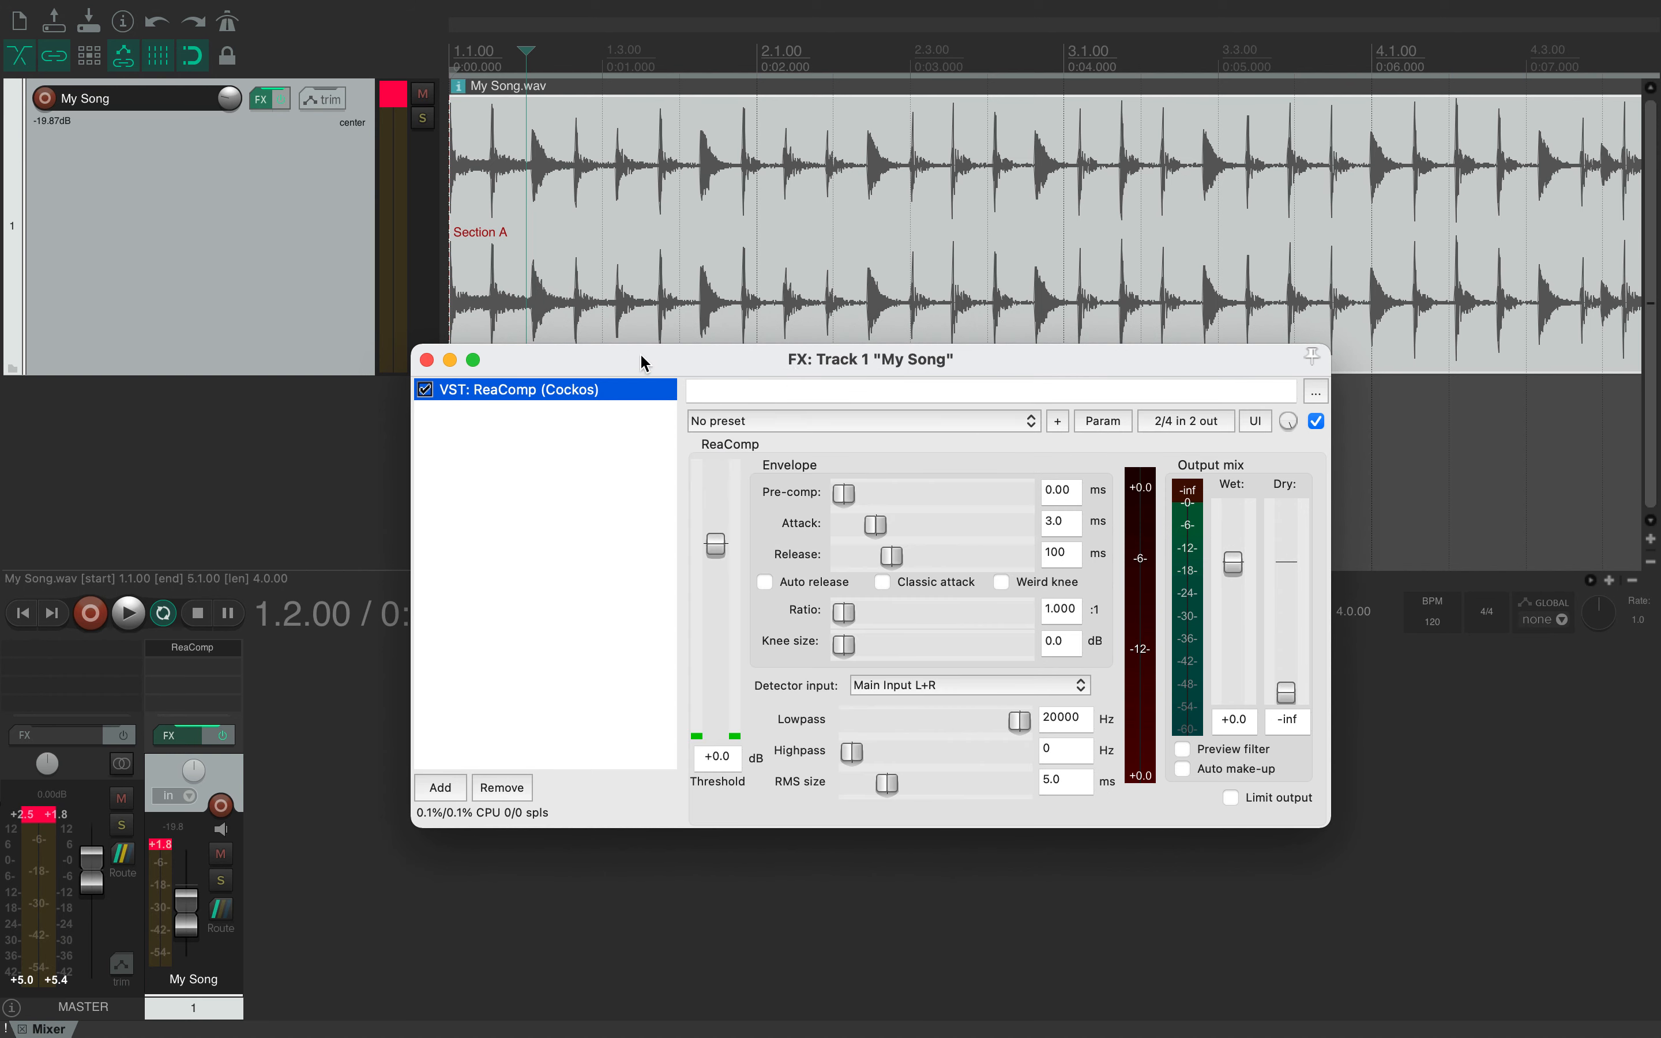
pyautogui.moveTo(639, 355); pyautogui.dragTo(639, 437)
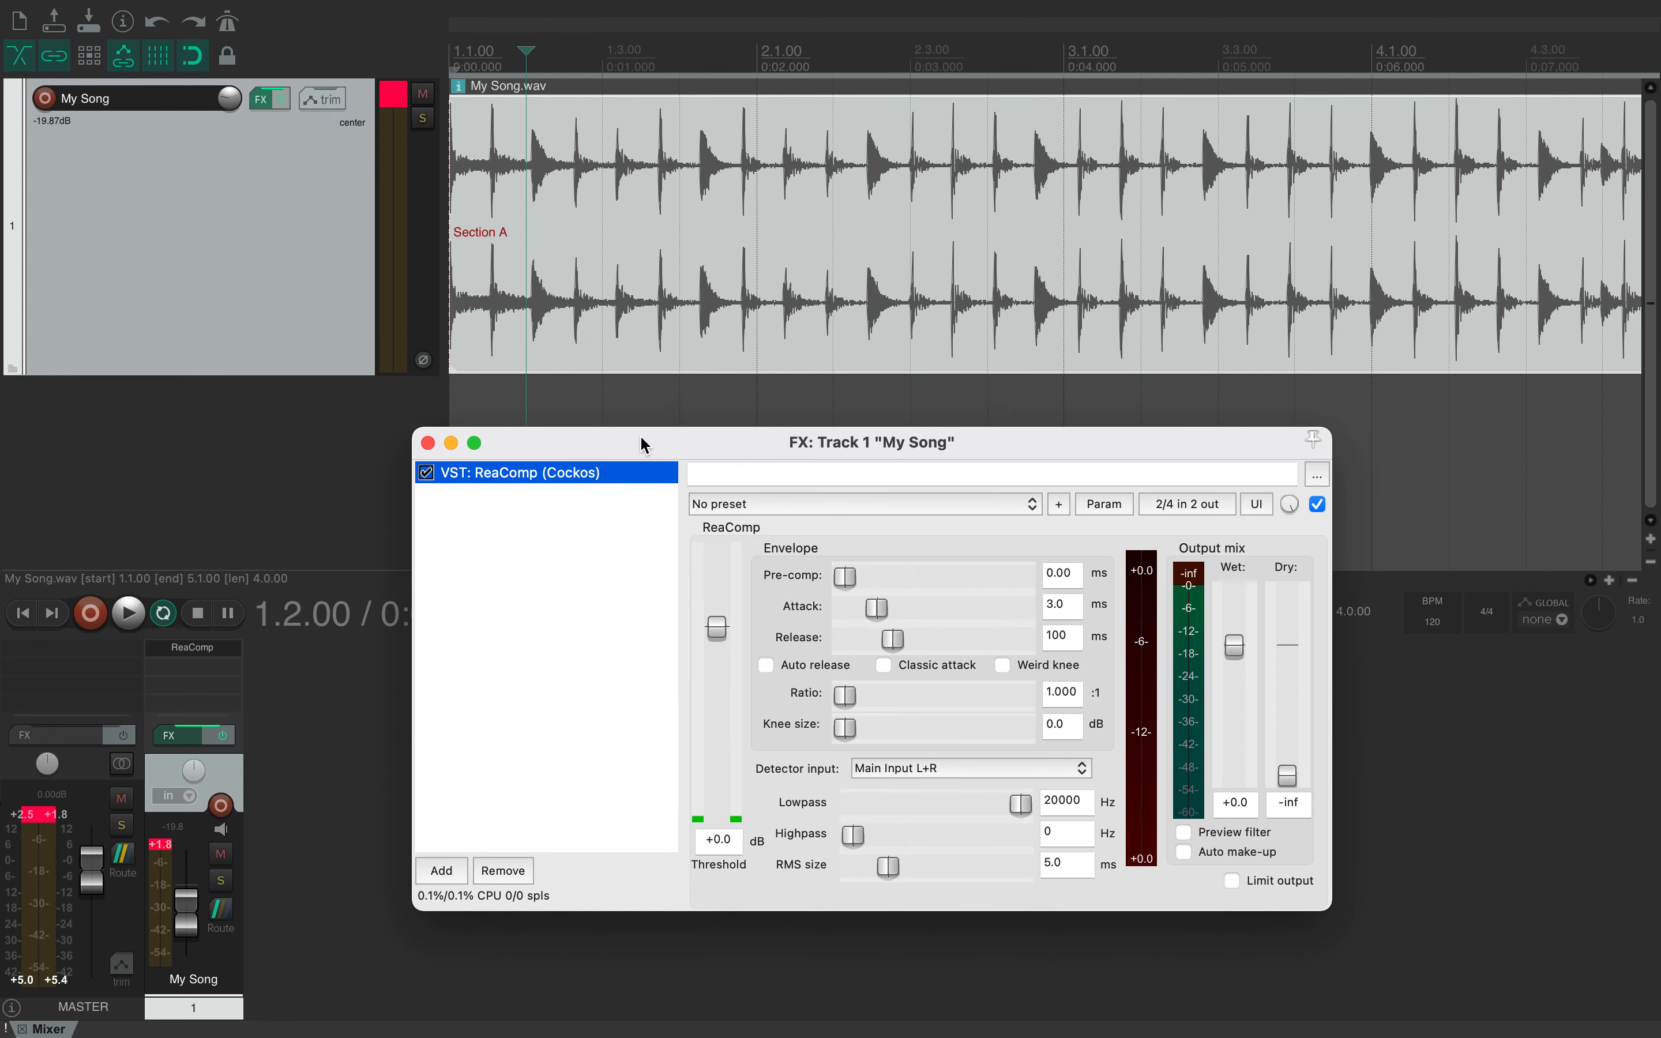
pyautogui.press('space')
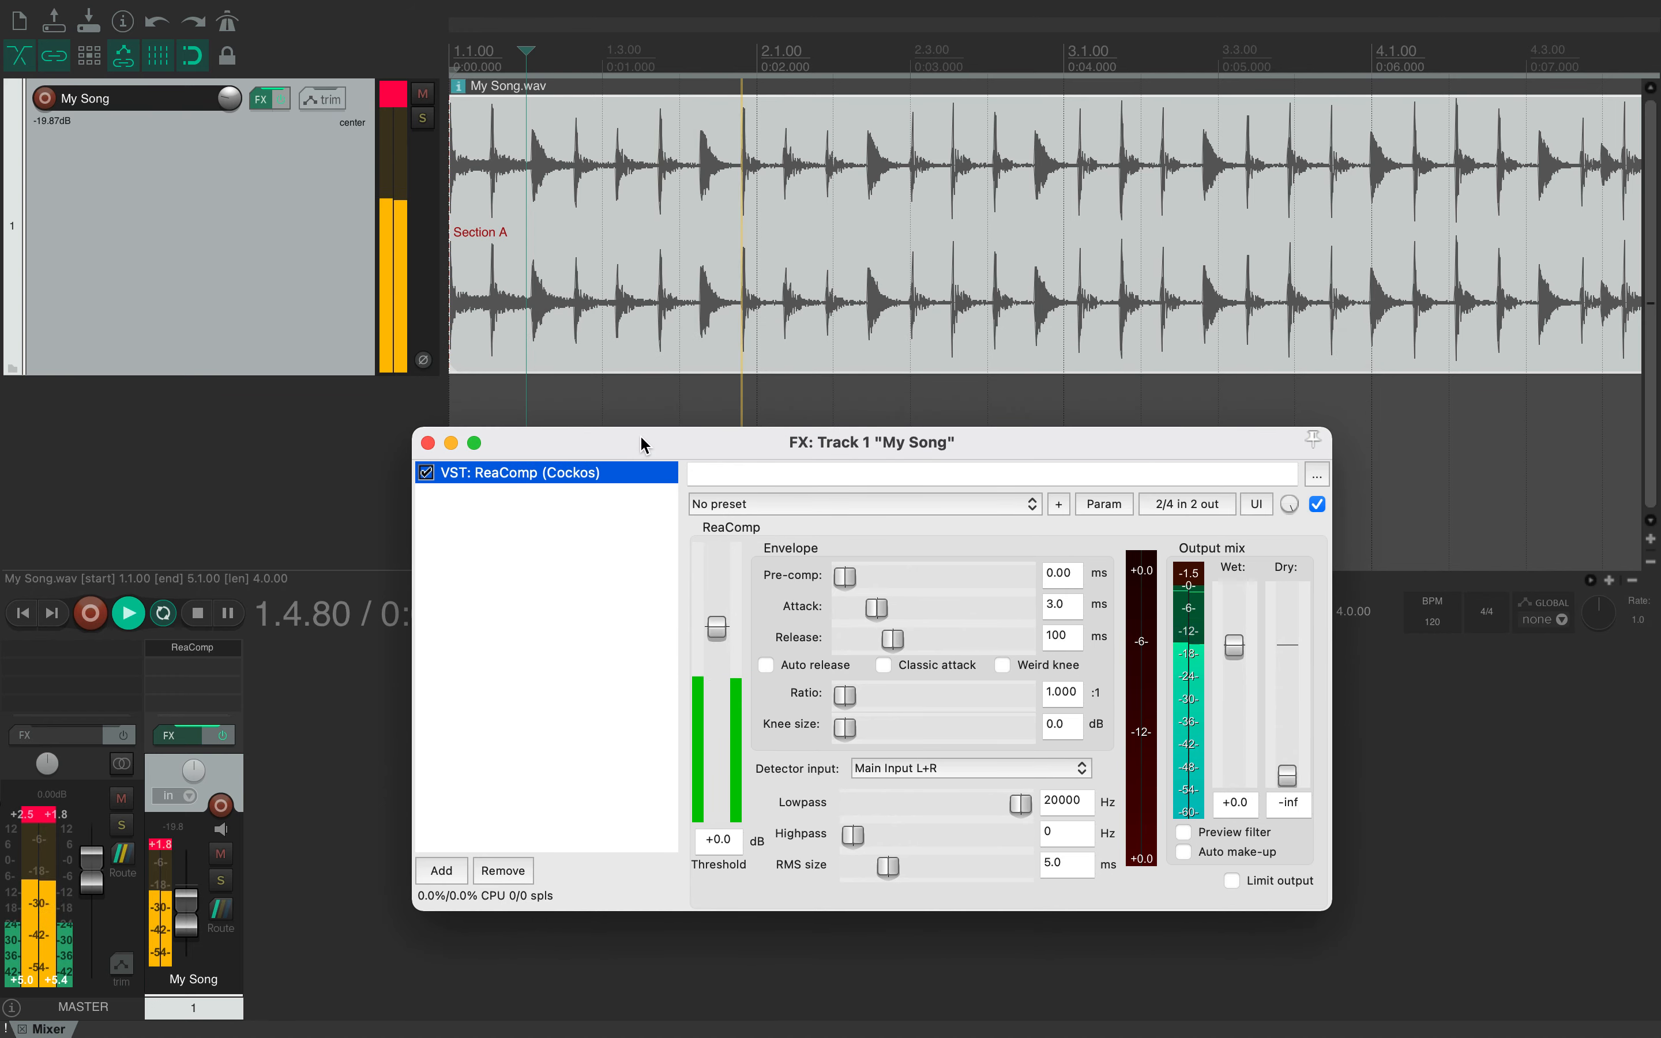
pyautogui.press('XF86AudioRaiseVolume')
pyautogui.press('XF86AudioRaiseVolume')
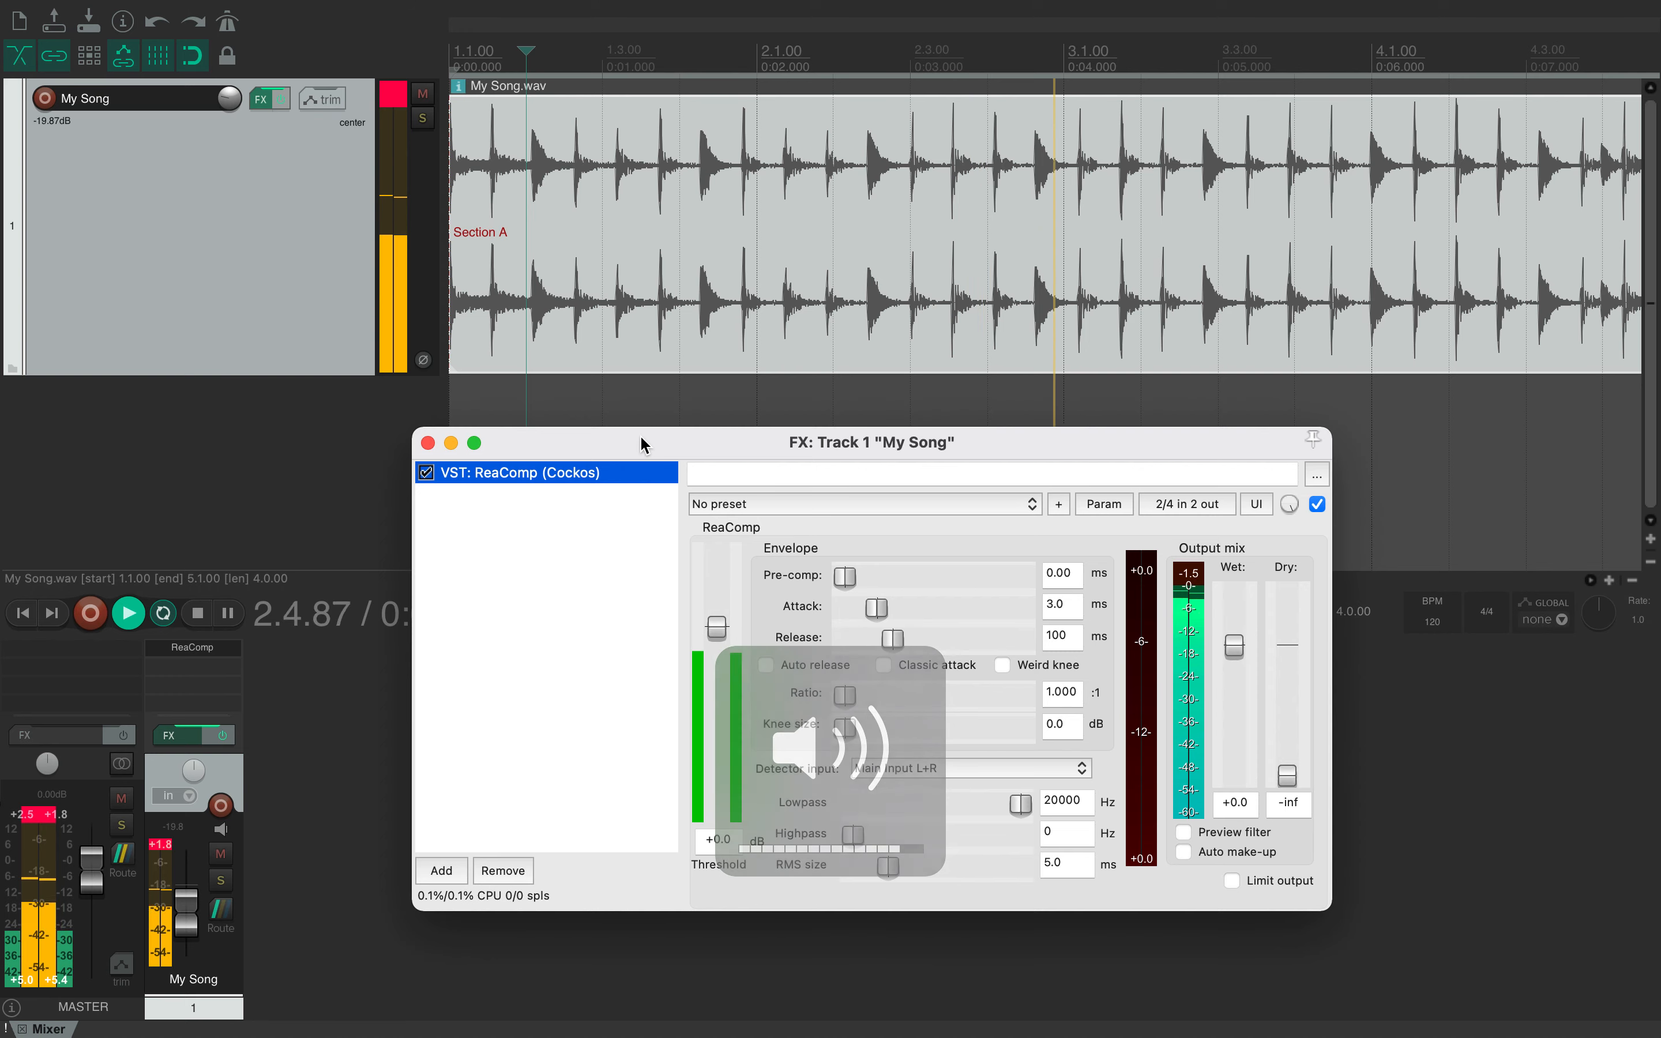
# Try ReaComp's stock presets Modern Rock Snare - aim for 6dB GR, NY Drum Buss and Attack Overheads during playback
pyautogui.click(928, 505)
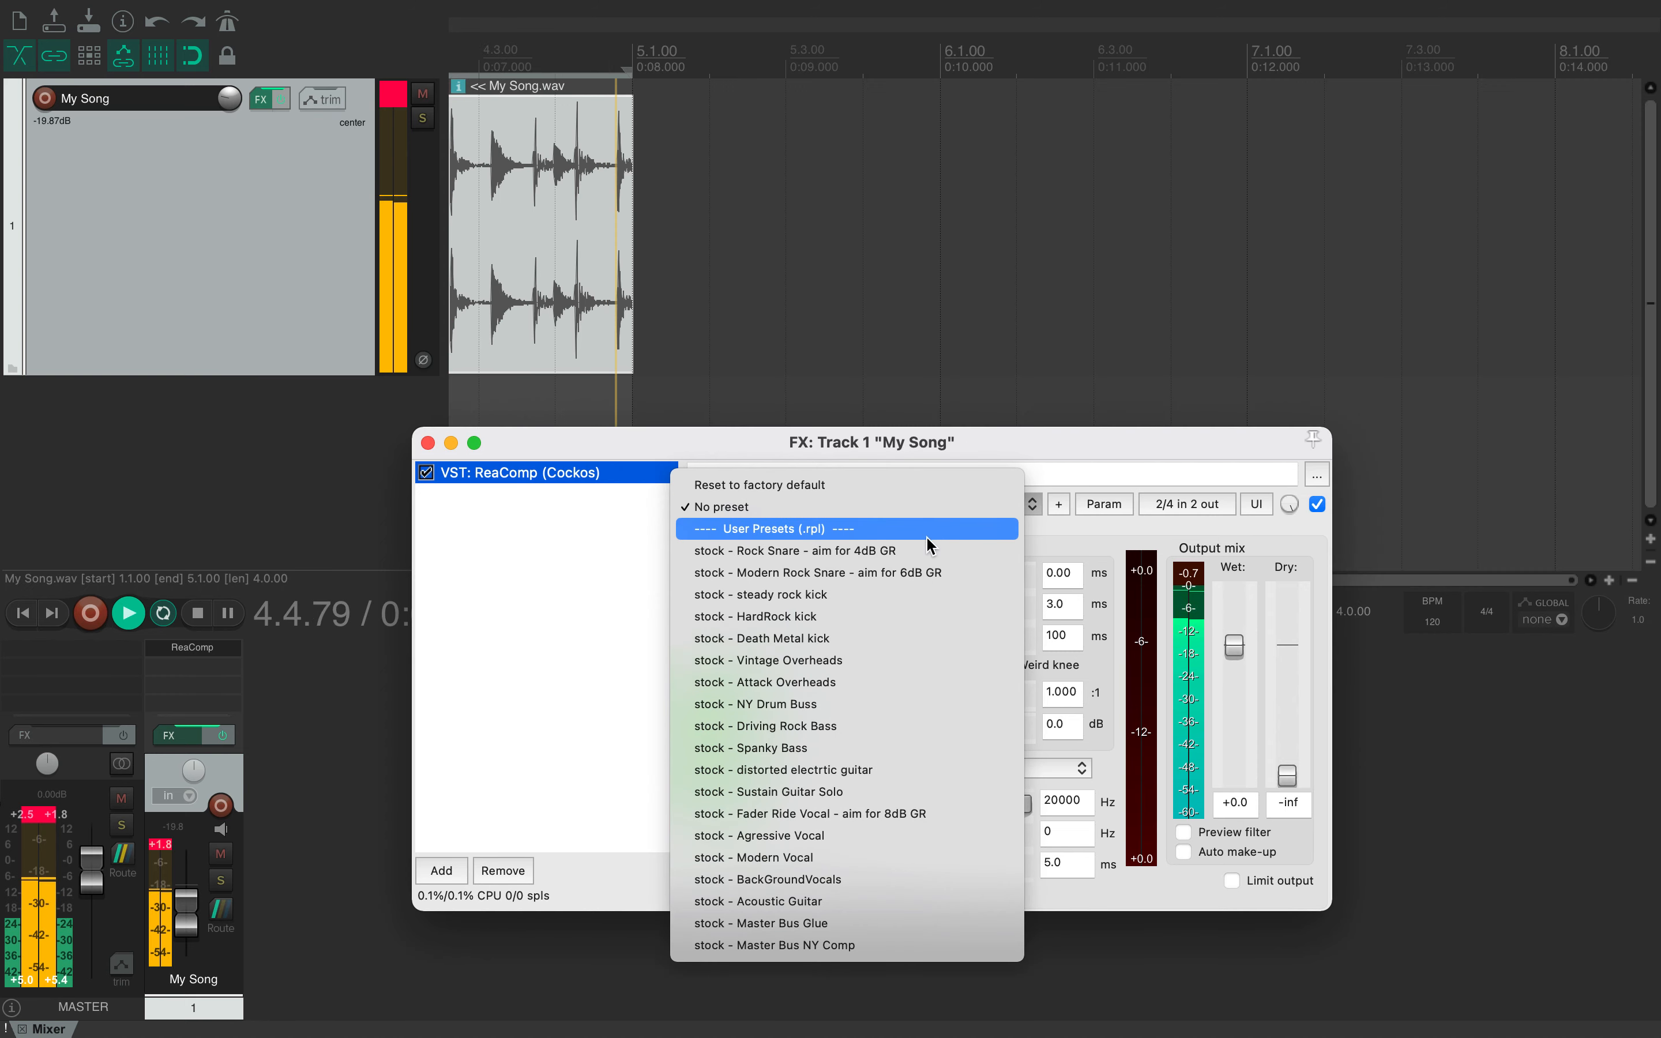
pyautogui.click(920, 579)
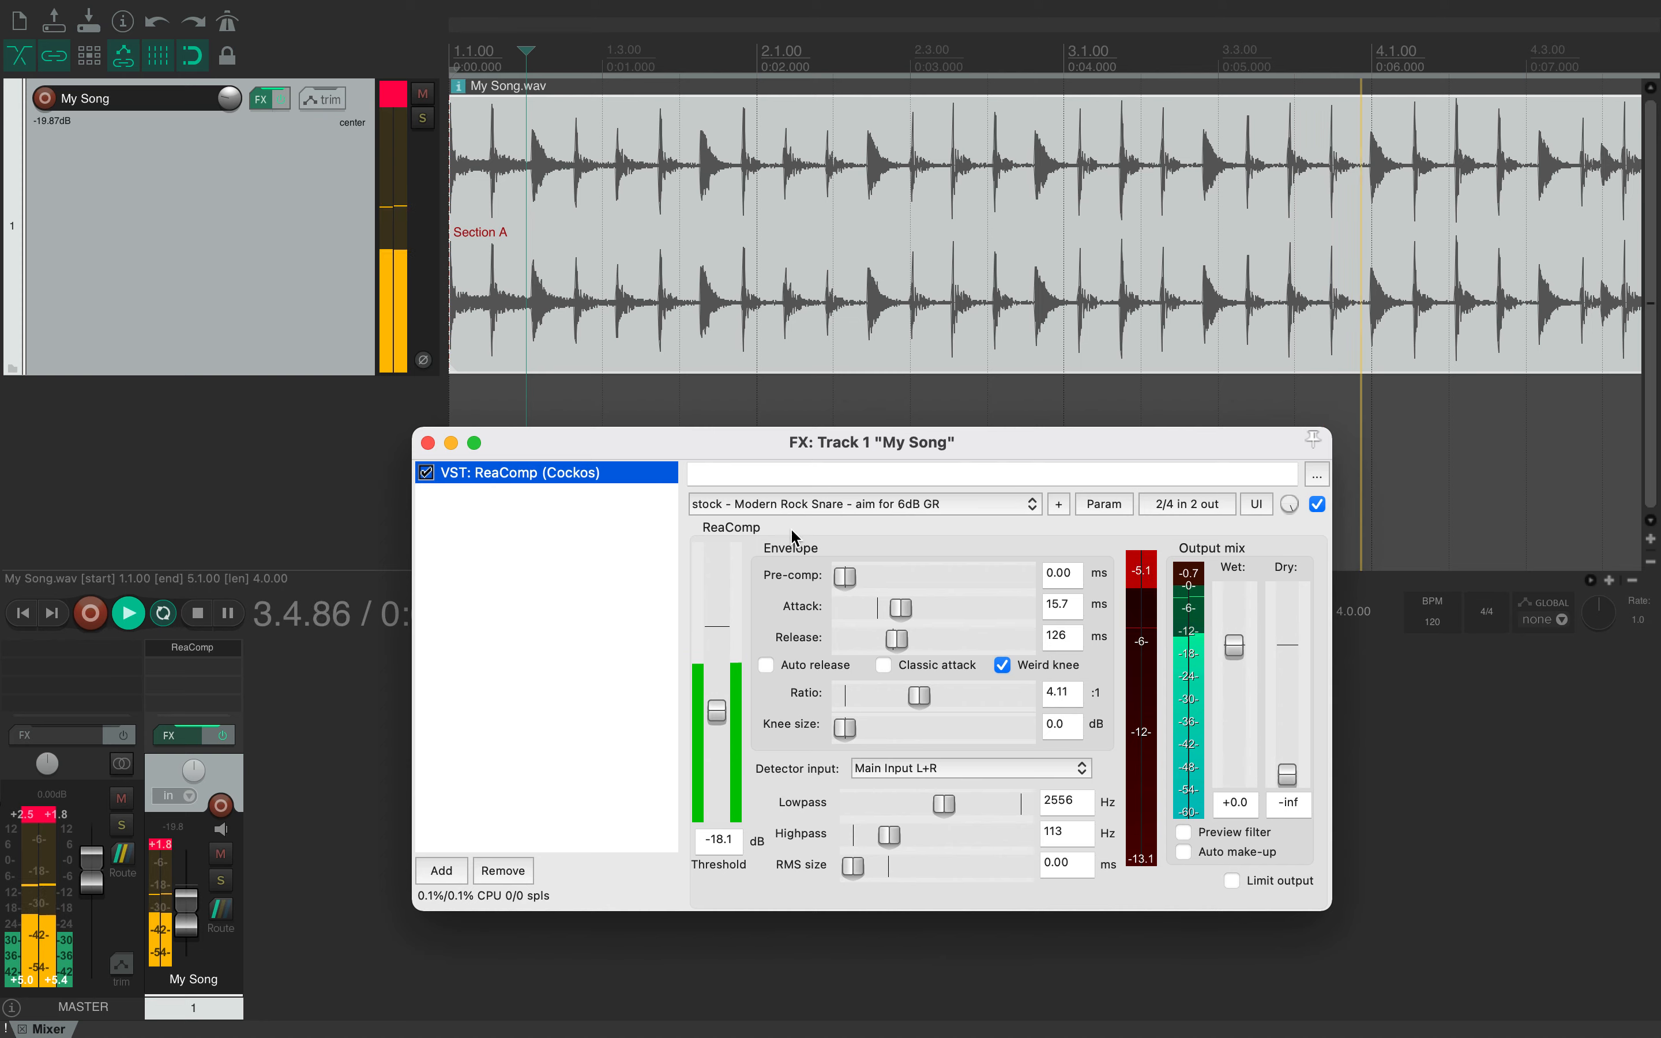
pyautogui.click(824, 505)
pyautogui.click(813, 638)
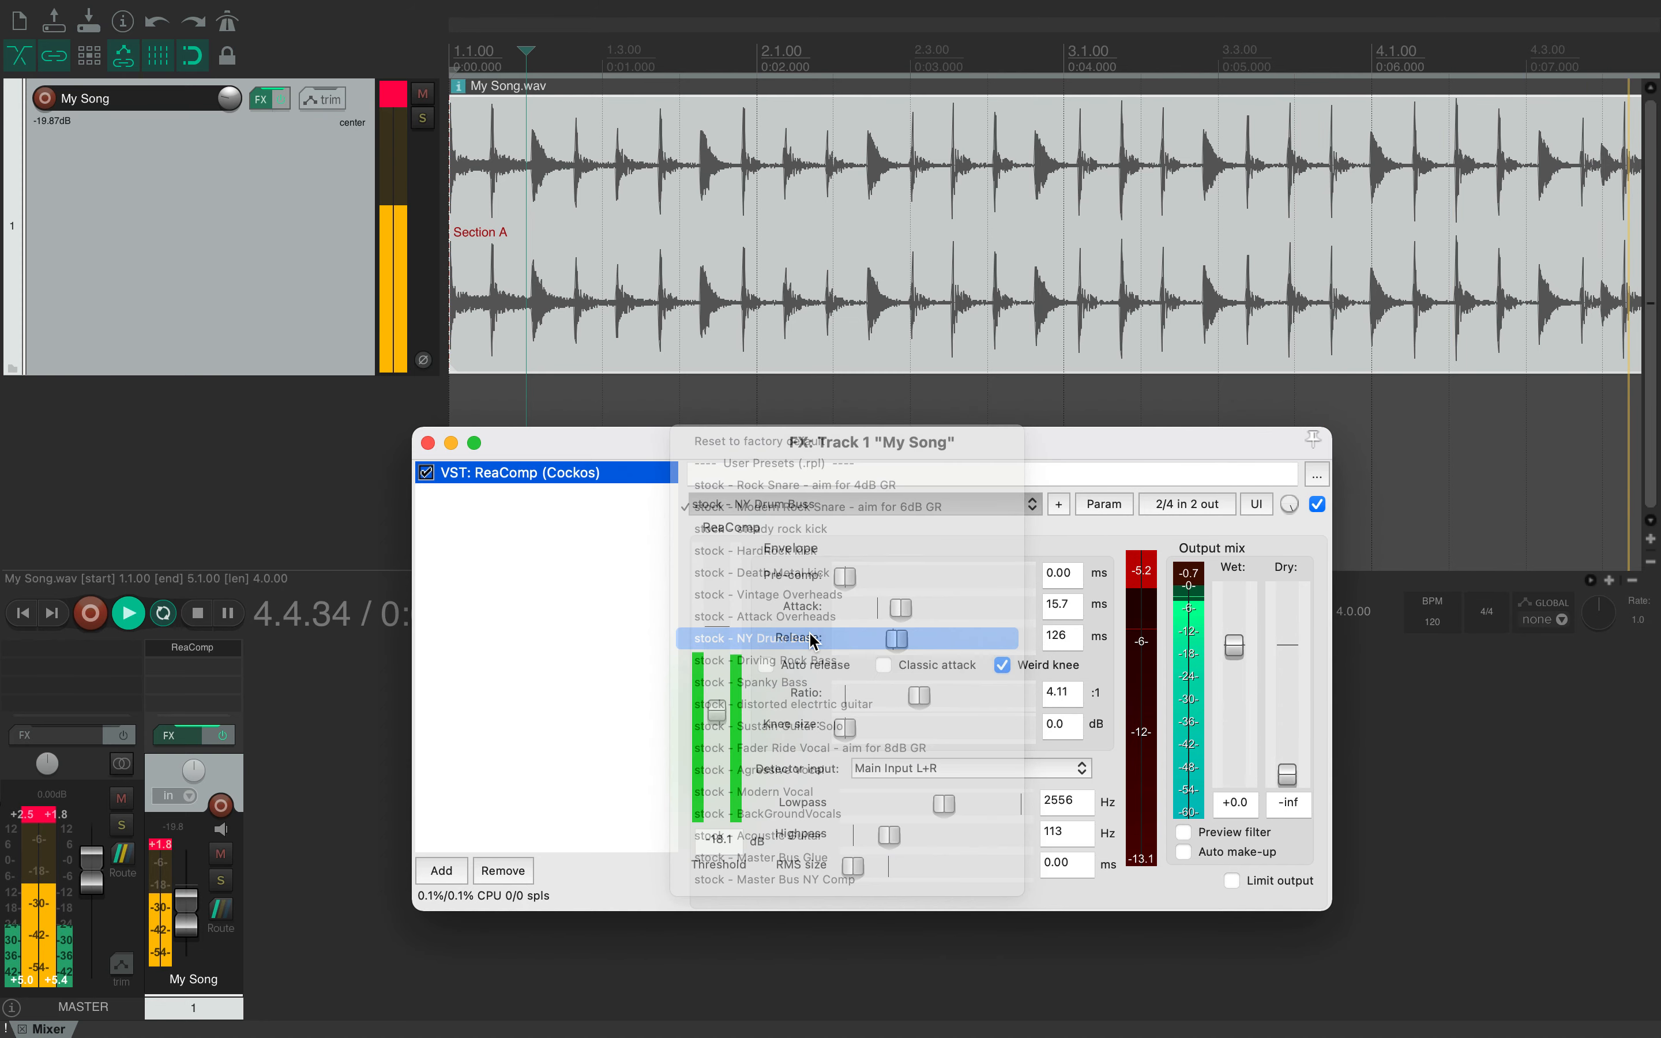
pyautogui.click(879, 503)
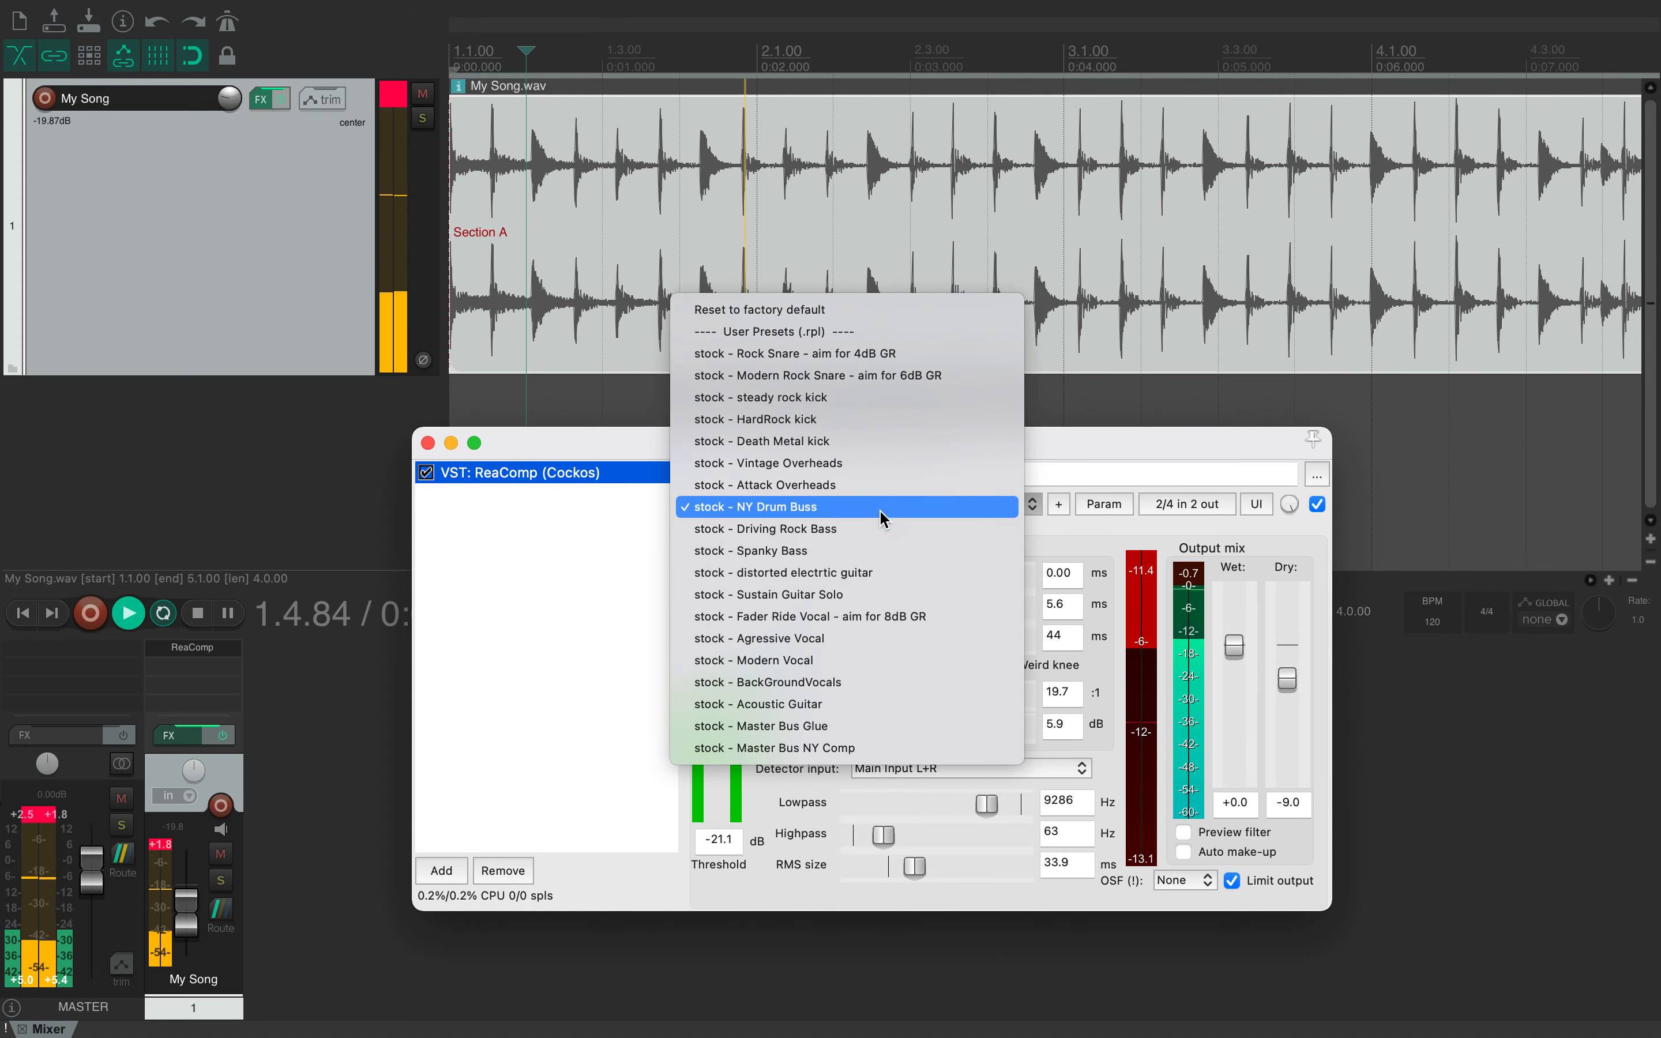
pyautogui.click(890, 497)
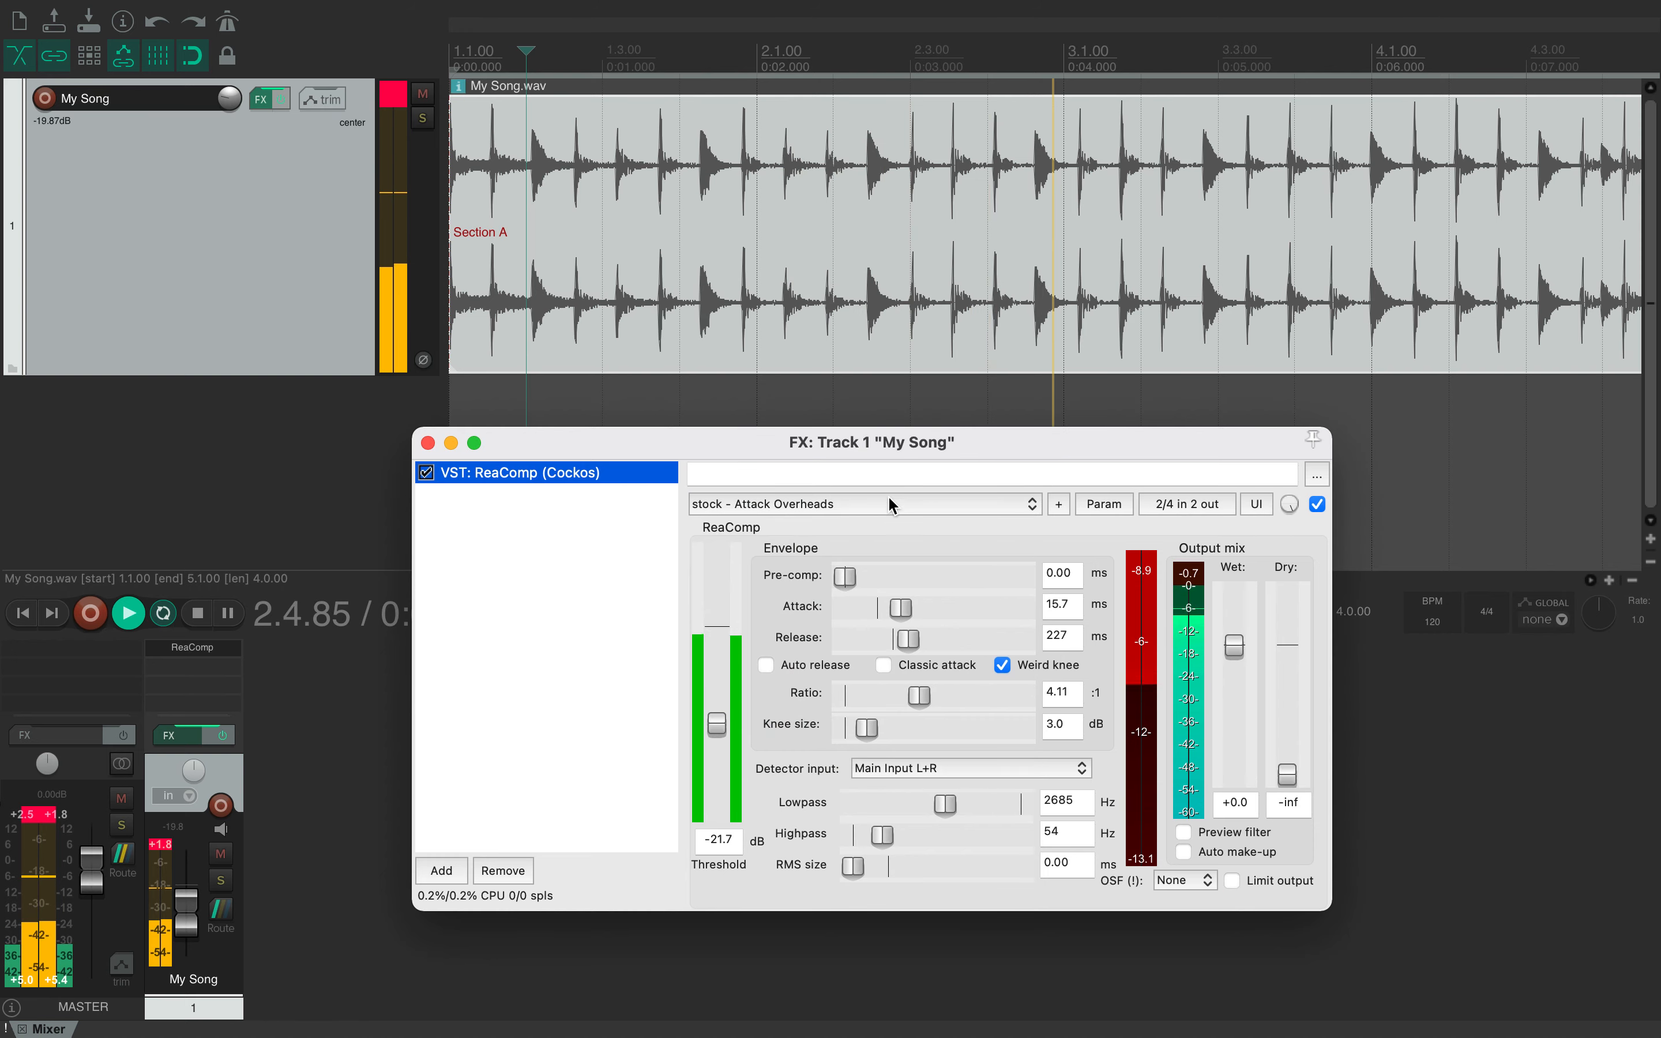
# Try ReaComp's stock presets Death Metal kick, Driving Rock Bass and Rock Snare - aim for 4dB GR during playback
pyautogui.click(887, 502)
pyautogui.click(897, 464)
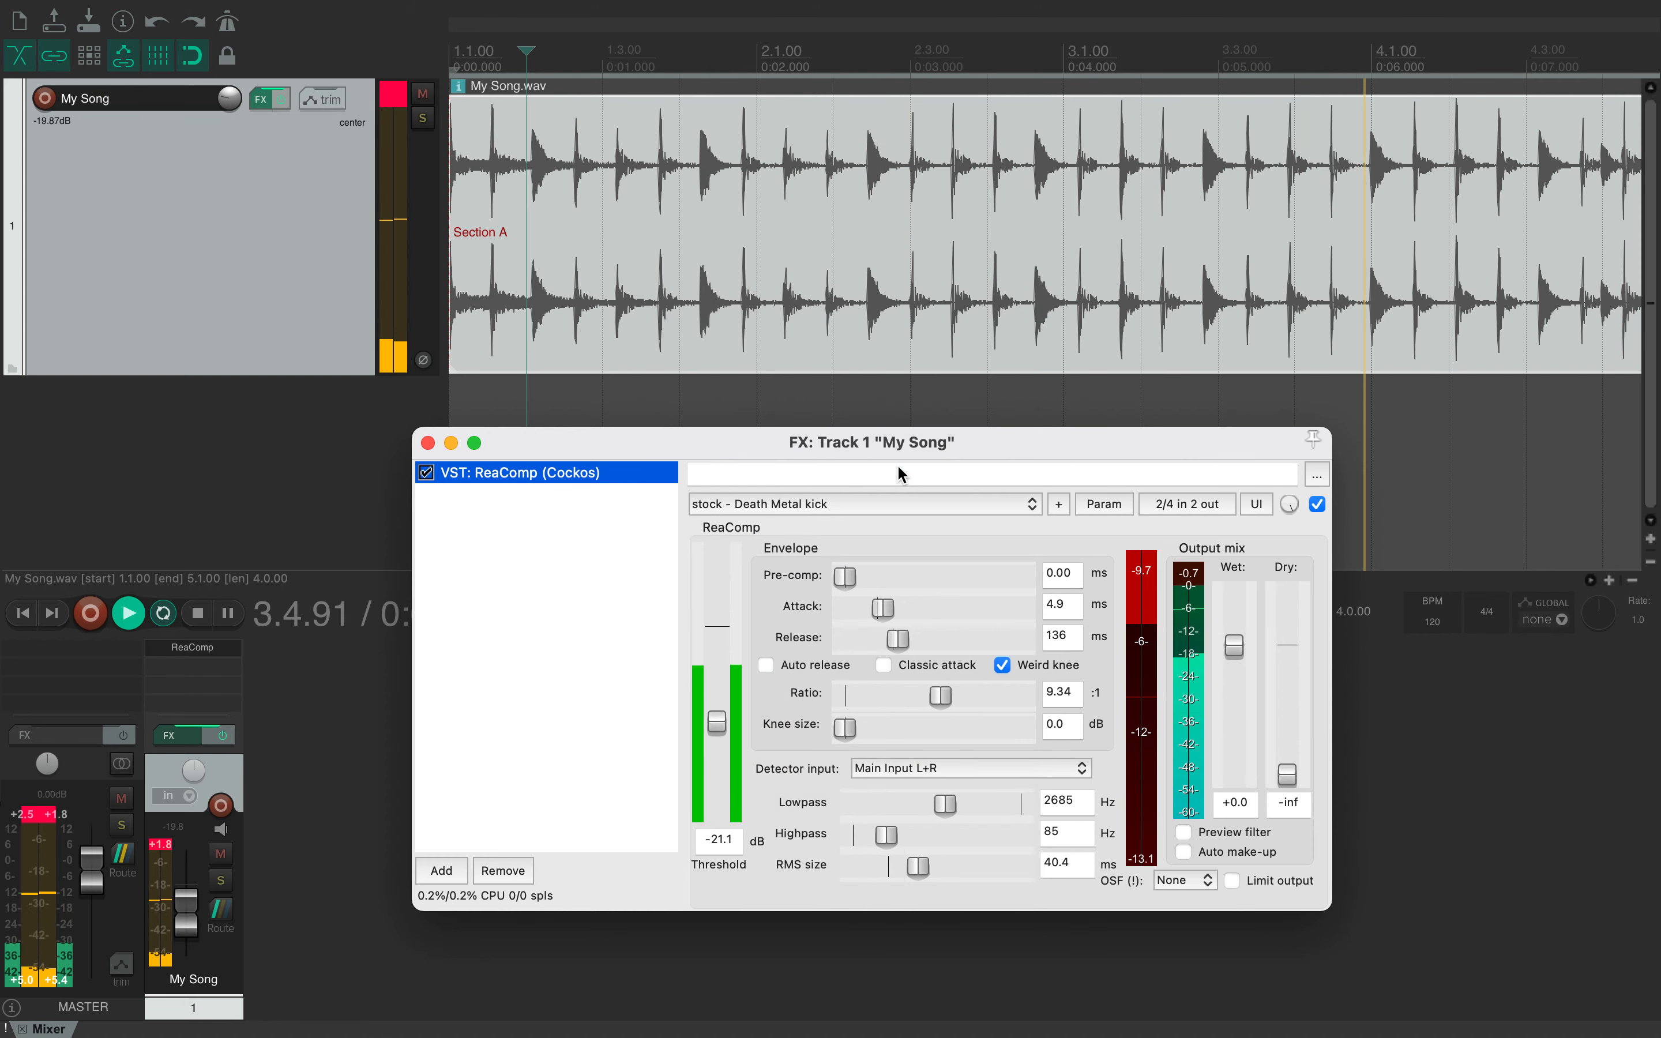
pyautogui.click(890, 504)
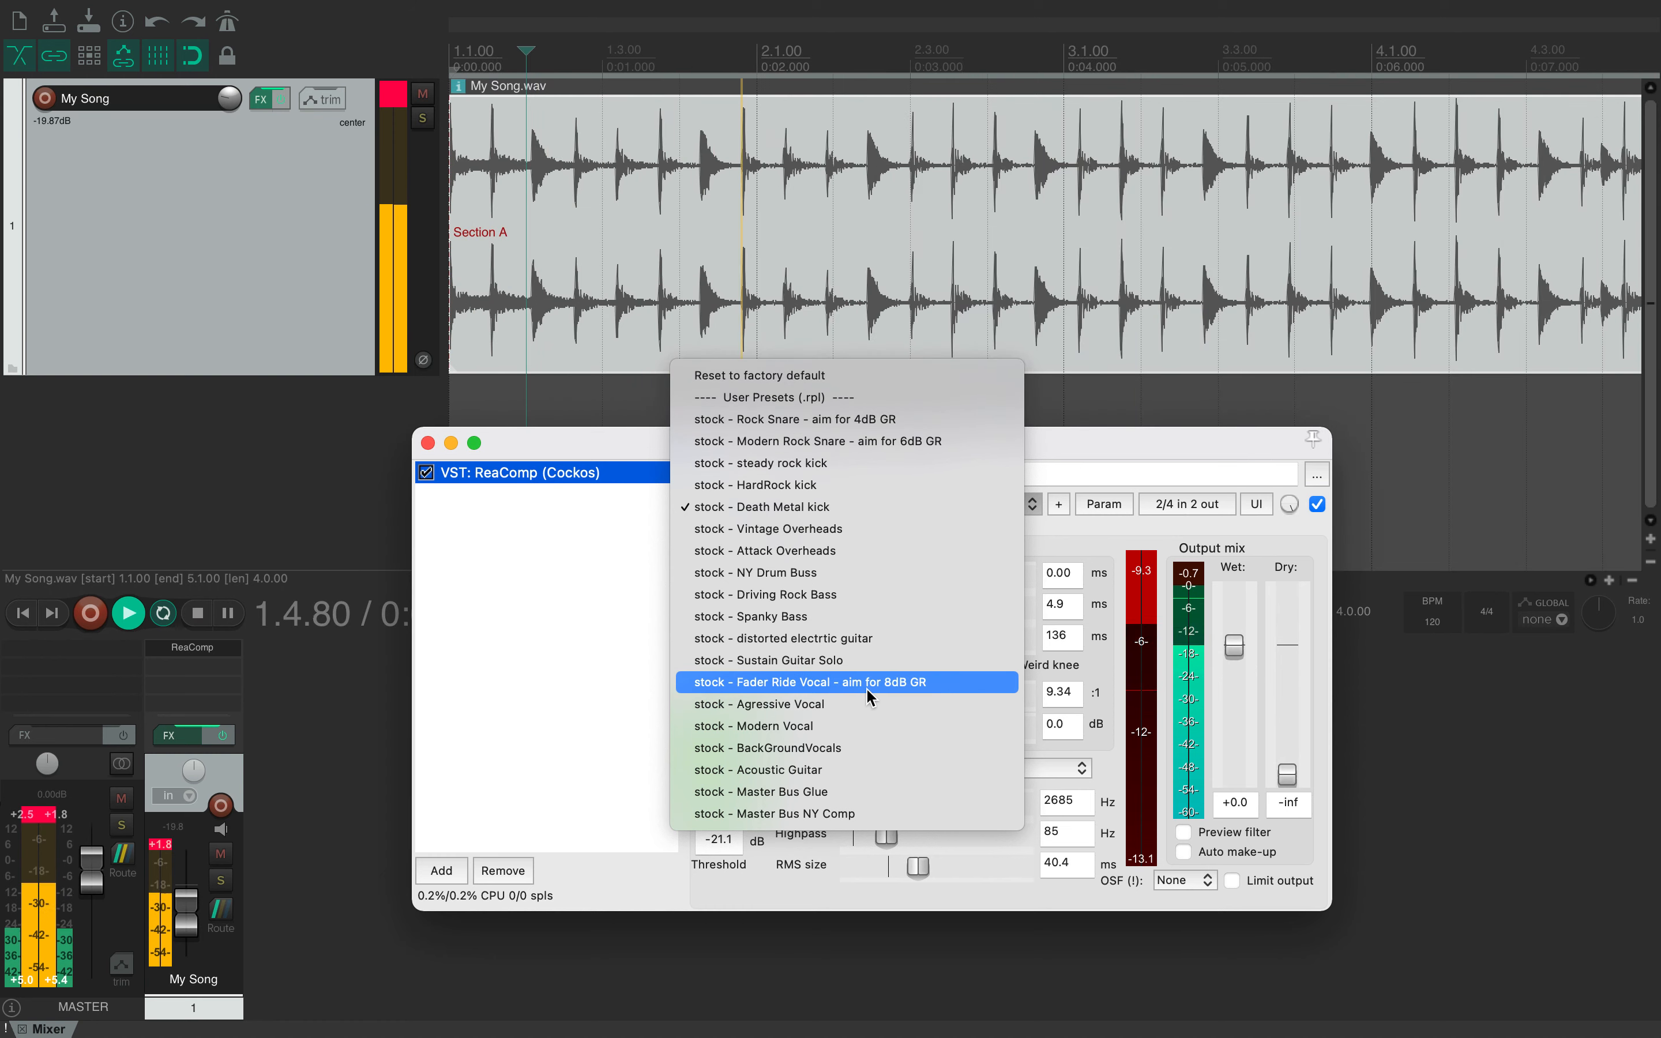
pyautogui.click(851, 595)
pyautogui.click(878, 505)
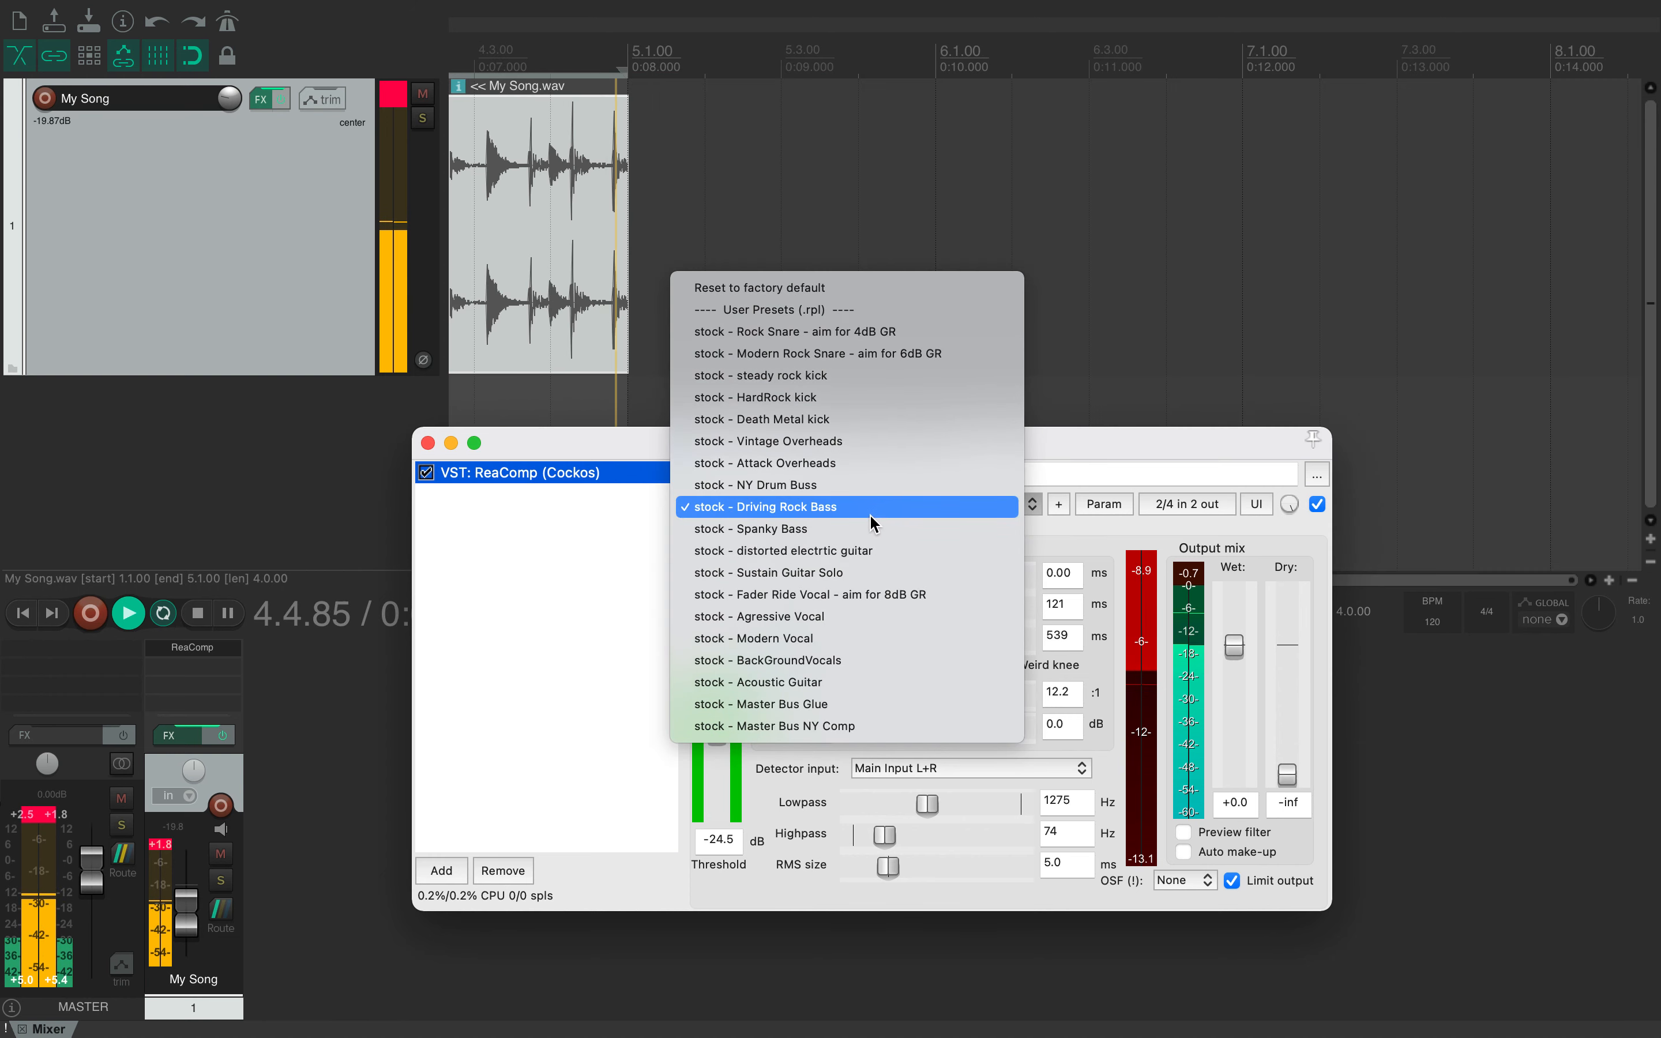
pyautogui.click(868, 333)
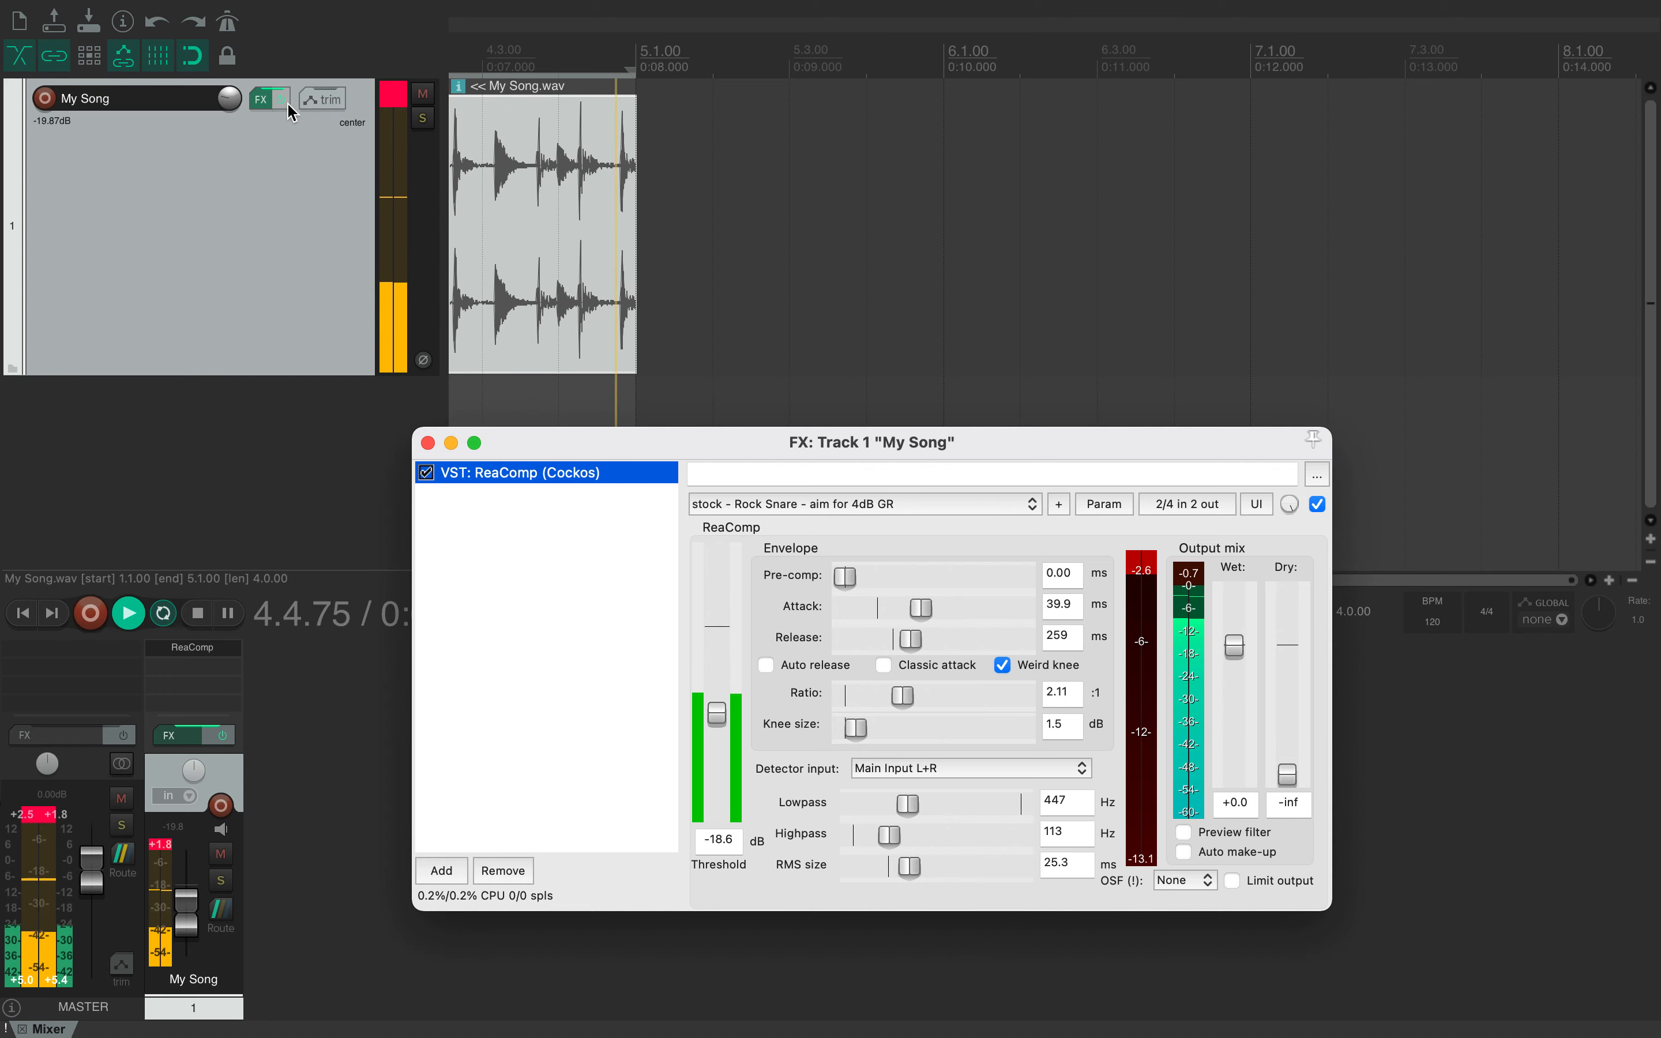
# Bypass and re-enable the My Song track's effects during playback to compare the sound with and without the Rock Snare preset
pyautogui.click(285, 101)
pyautogui.click(285, 100)
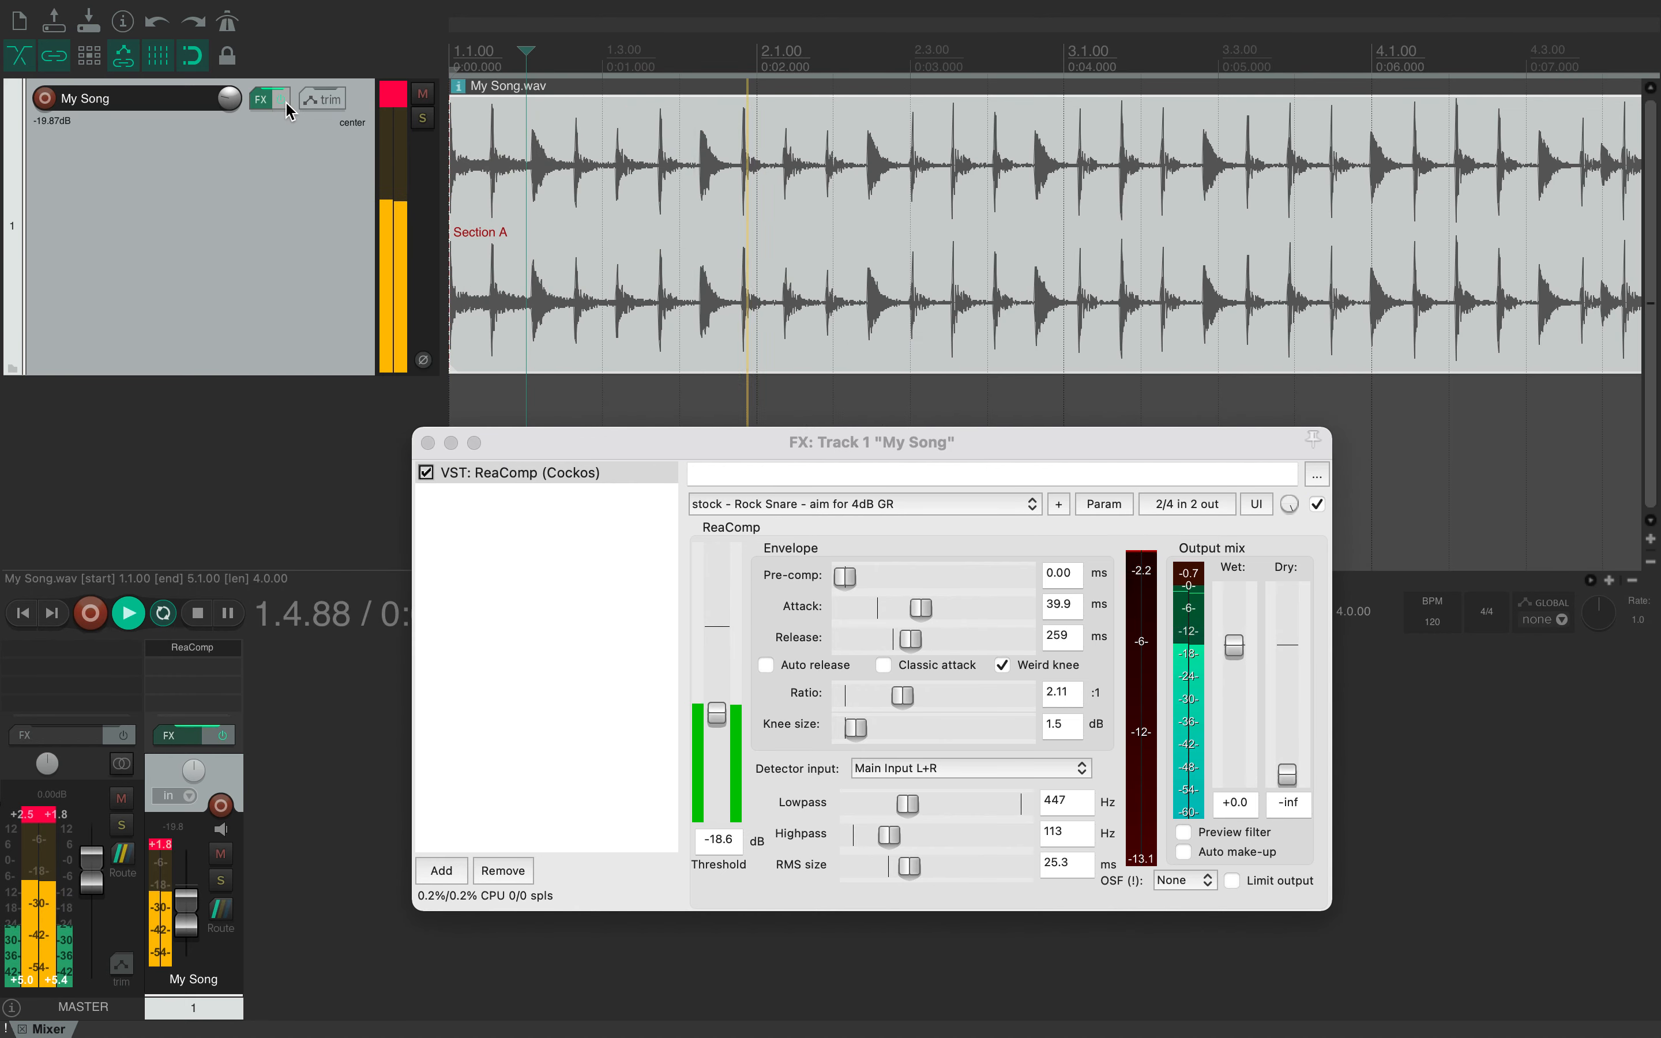
pyautogui.click(286, 102)
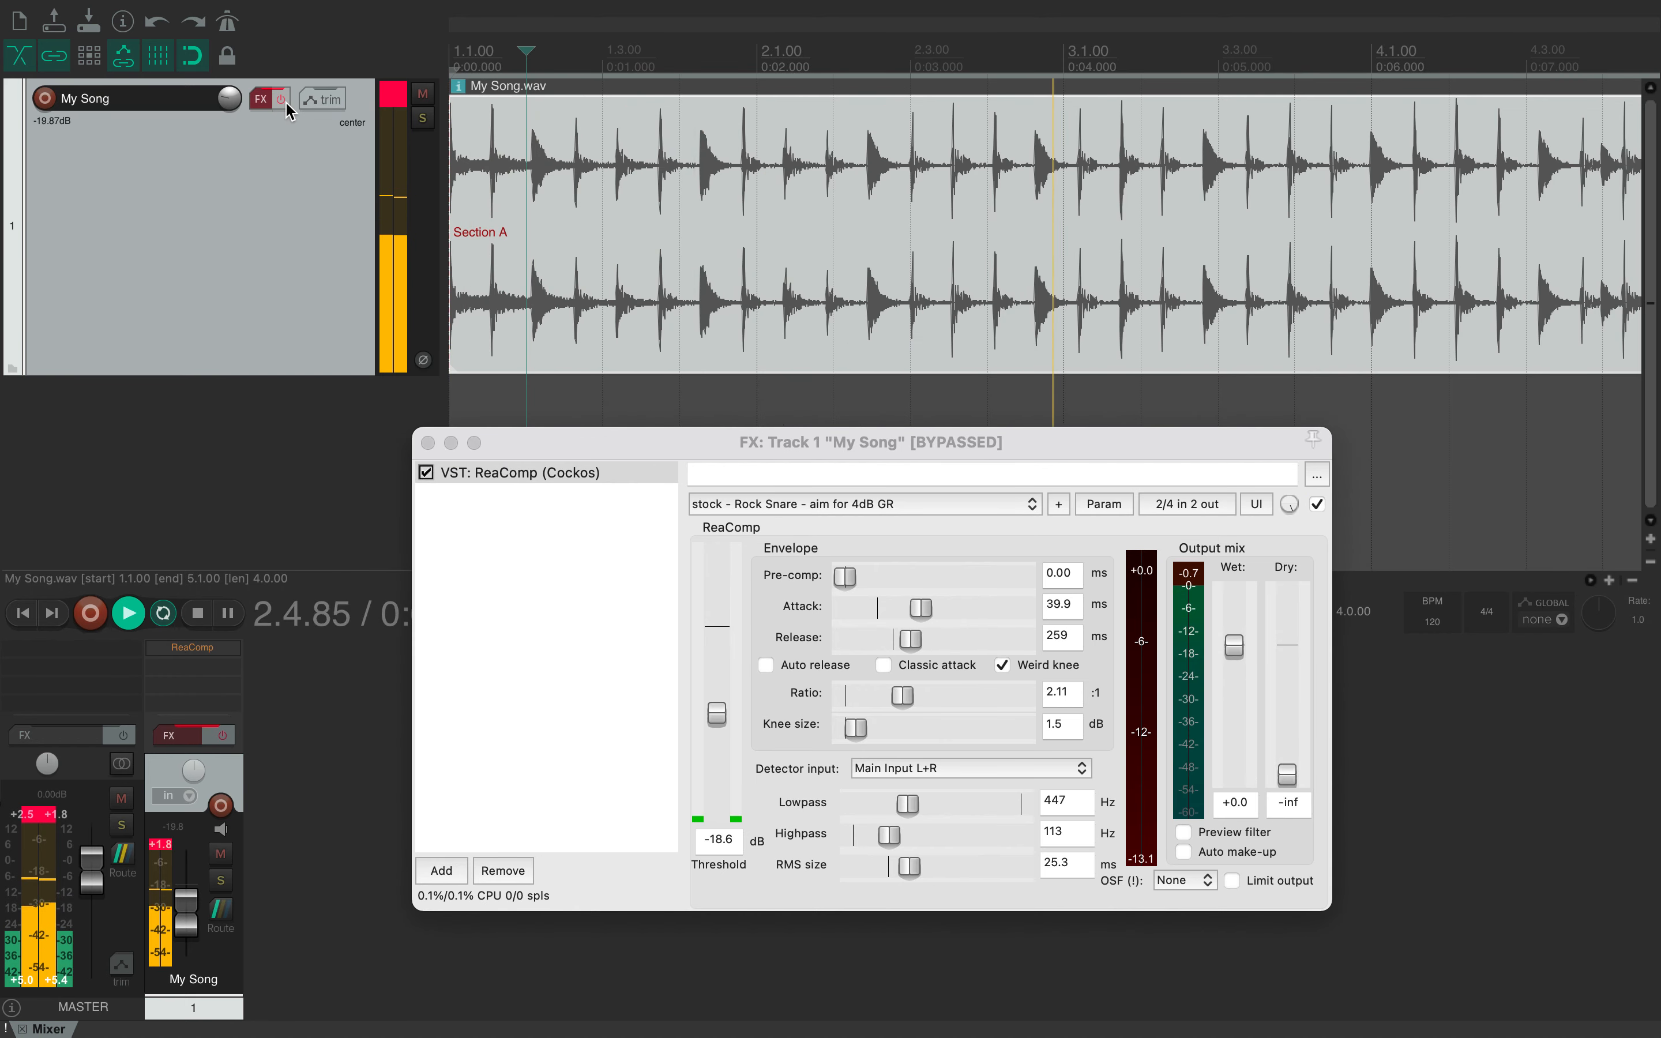
pyautogui.click(285, 101)
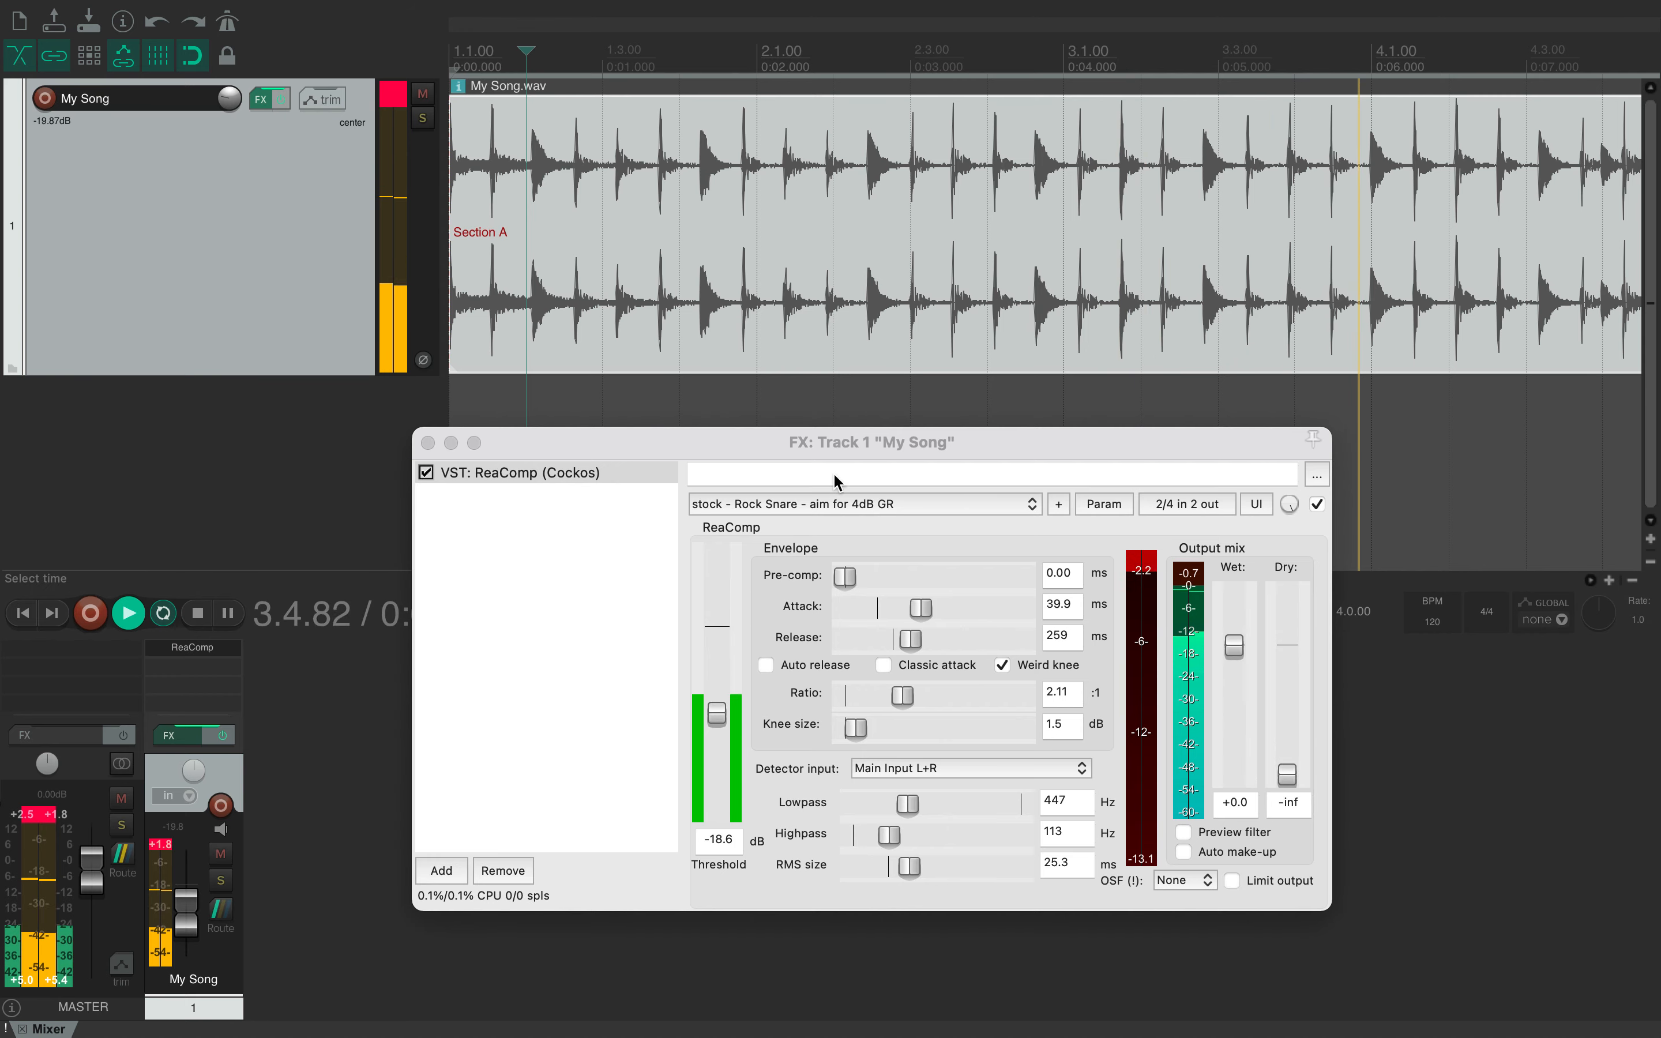
# Reset ReaComp to its factory default settings
pyautogui.click(848, 487)
pyautogui.click(848, 497)
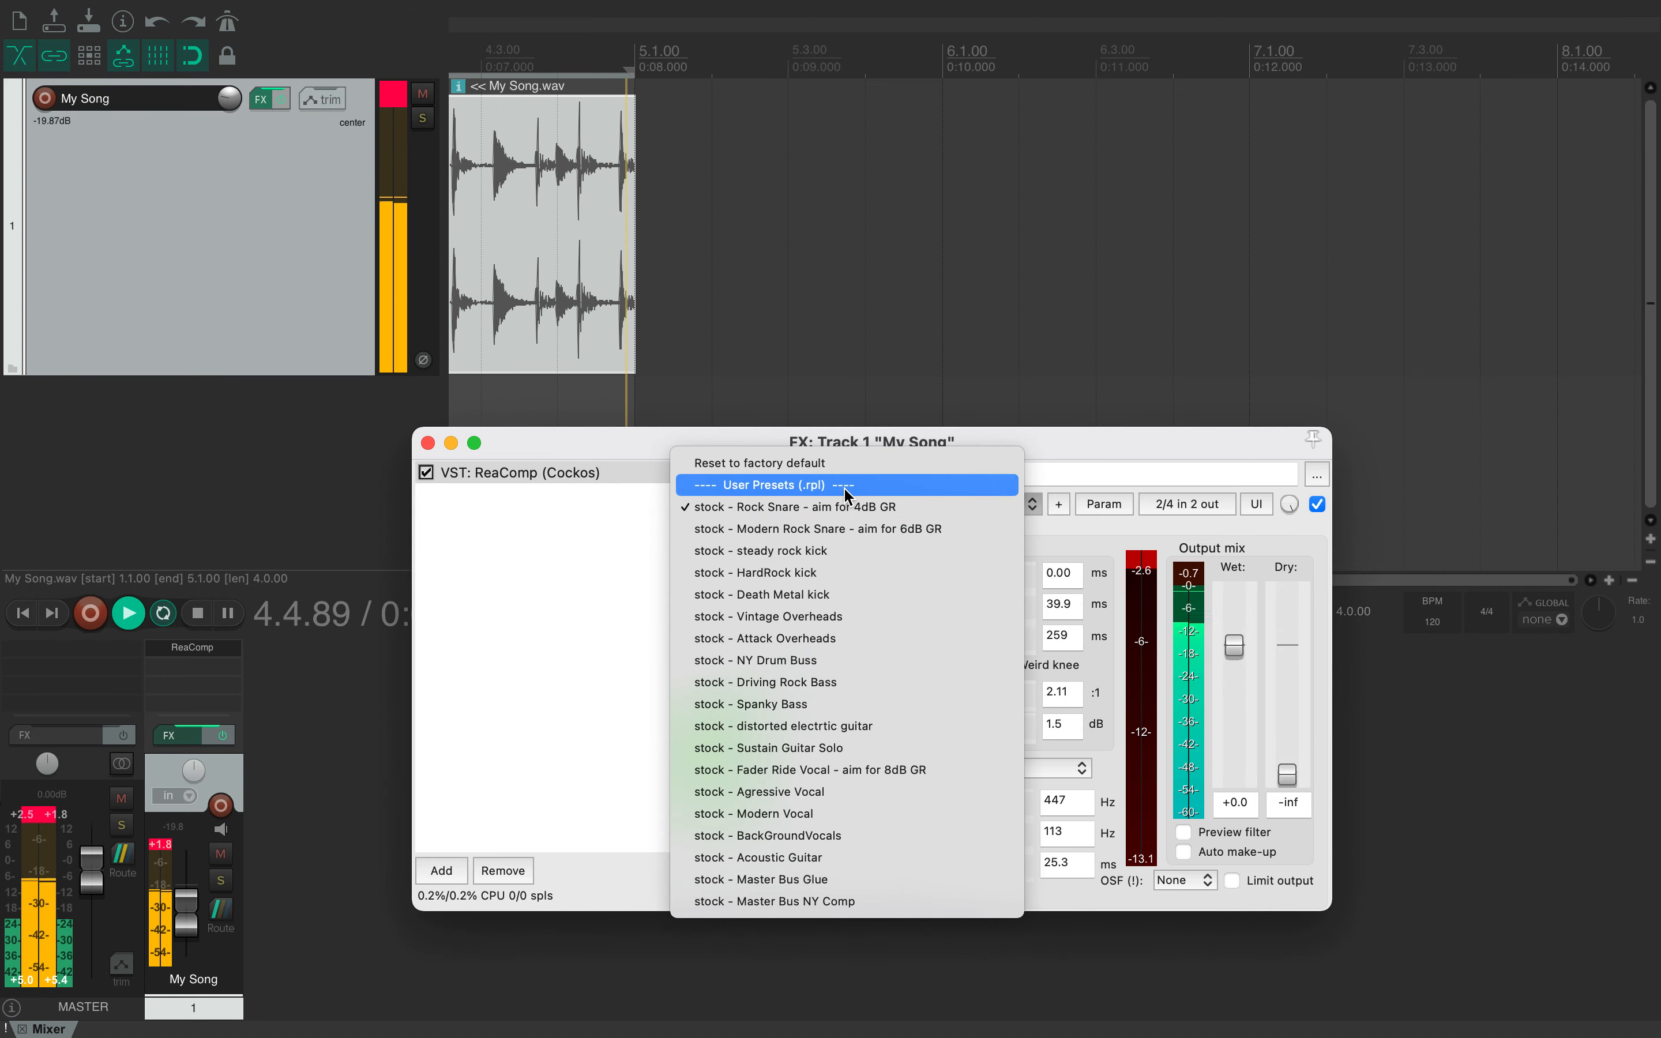
pyautogui.click(838, 466)
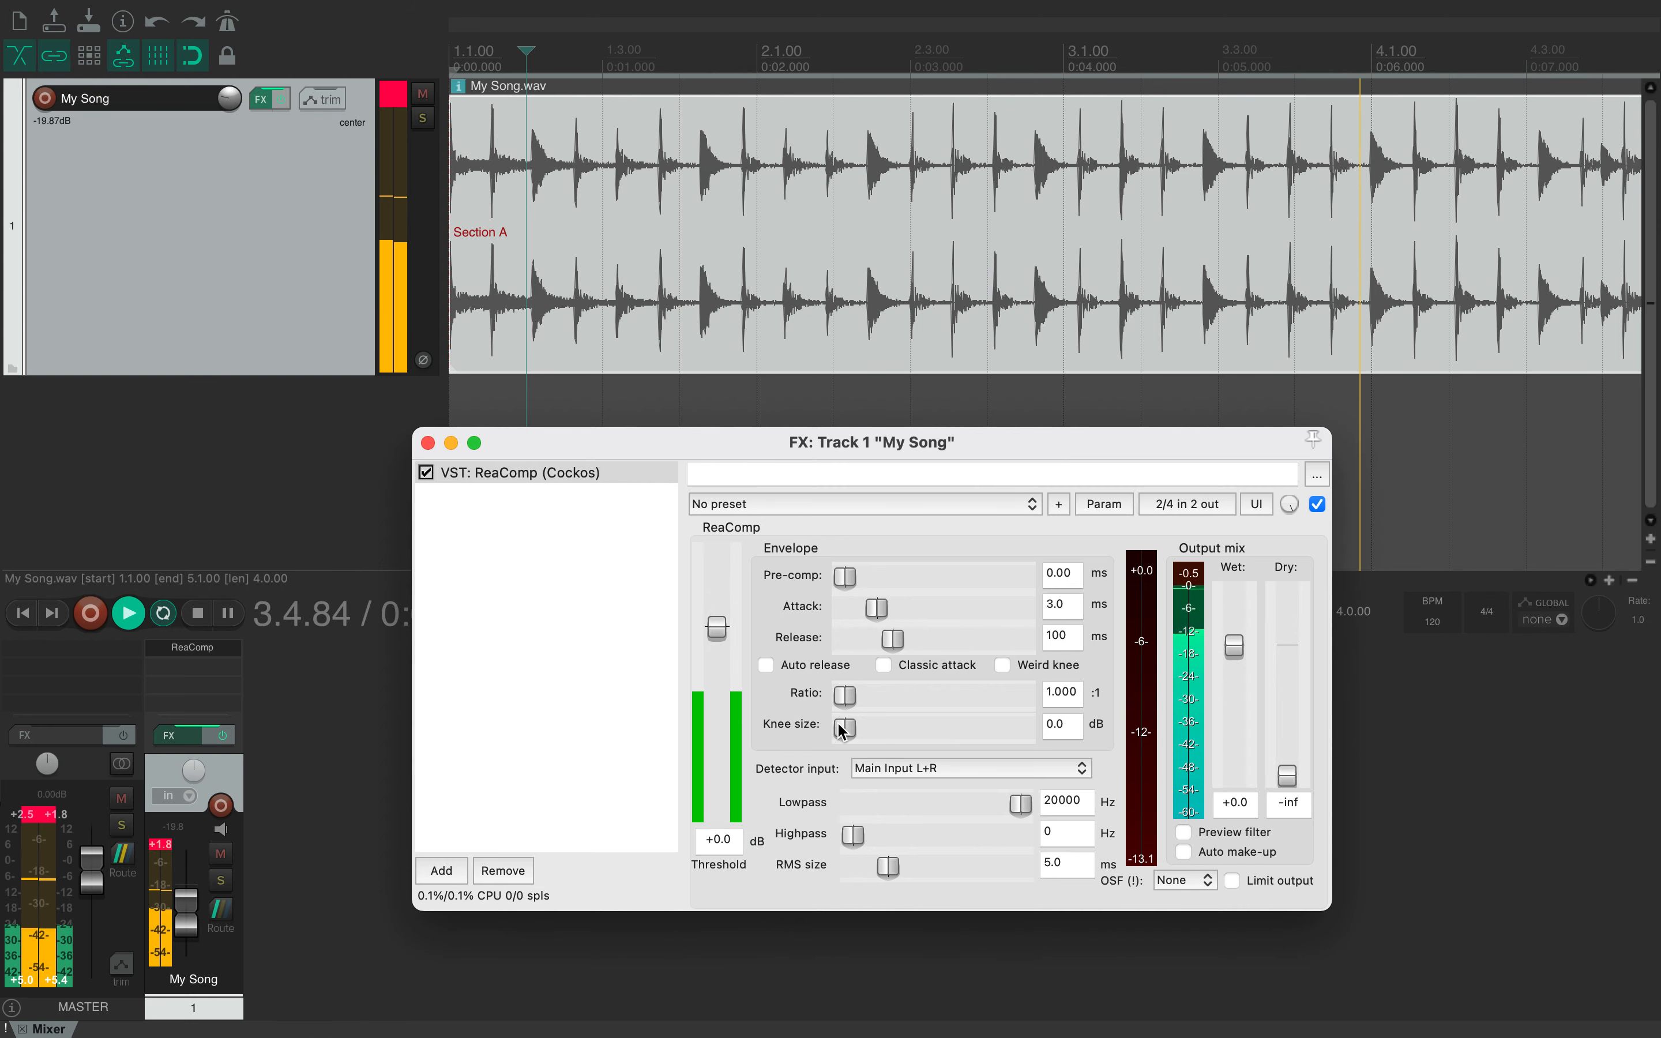
# Set ReaComp's ratio to inf, attack to 500 ms and release to 235 ms
pyautogui.moveTo(841, 696); pyautogui.dragTo(978, 703)
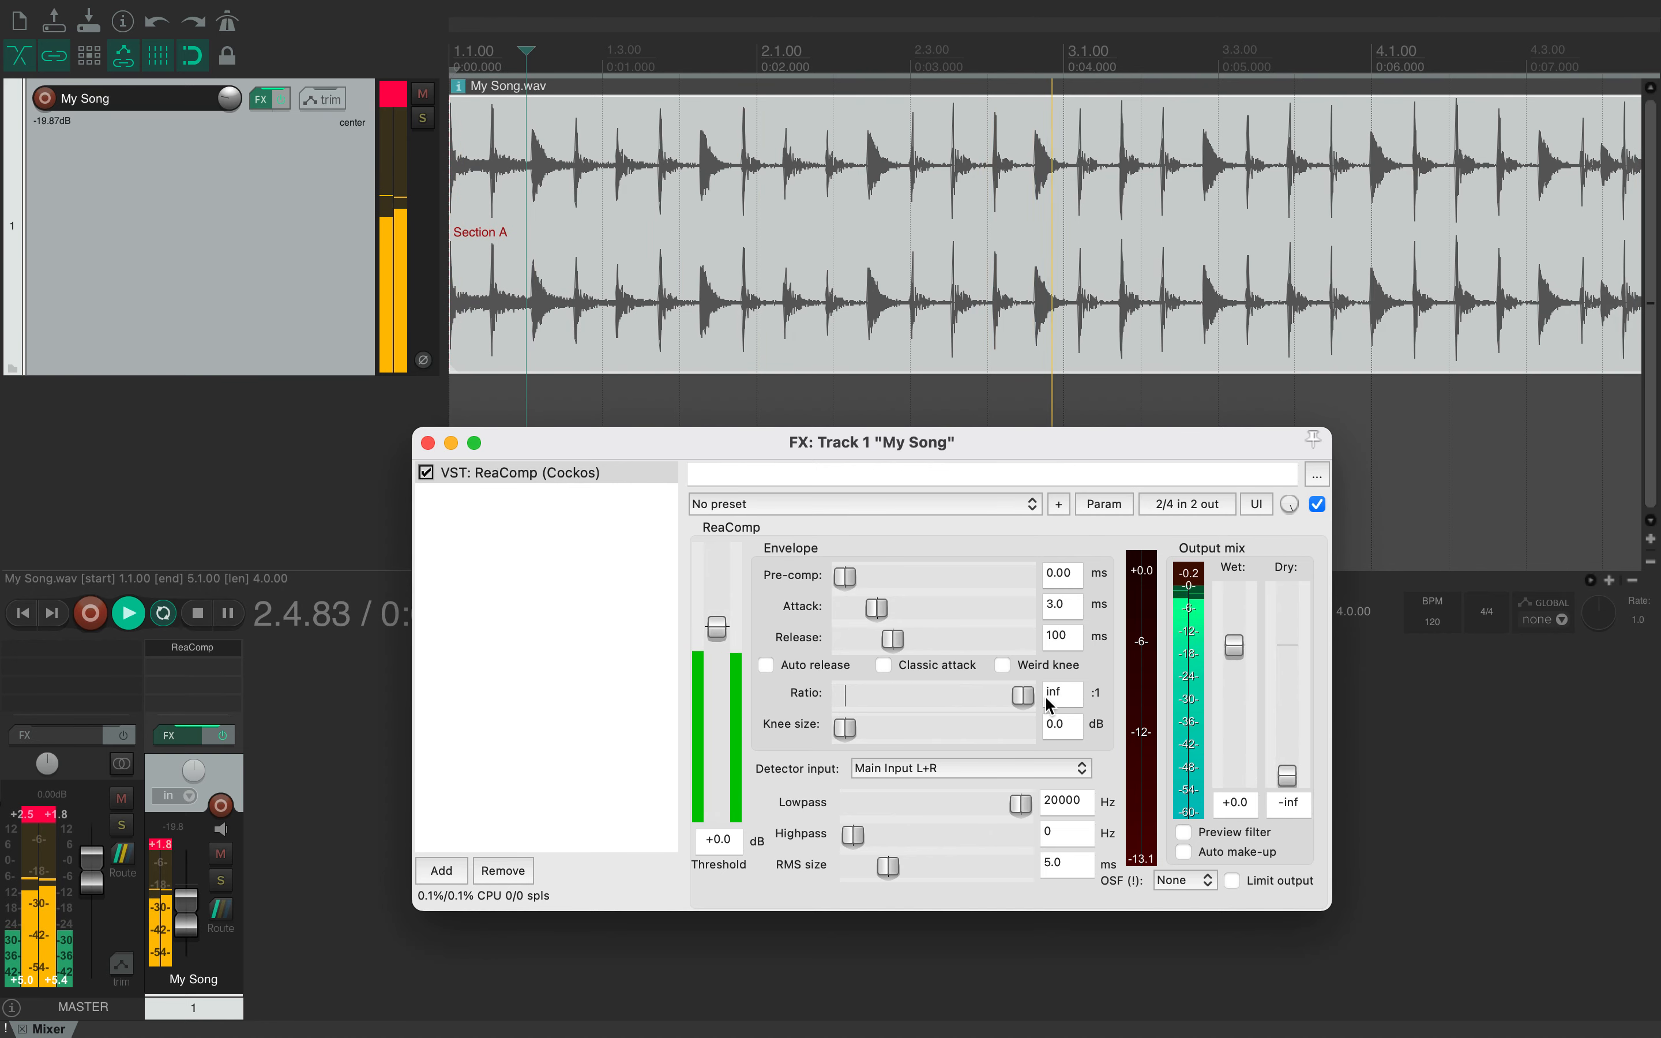
pyautogui.moveTo(877, 725); pyautogui.dragTo(840, 724)
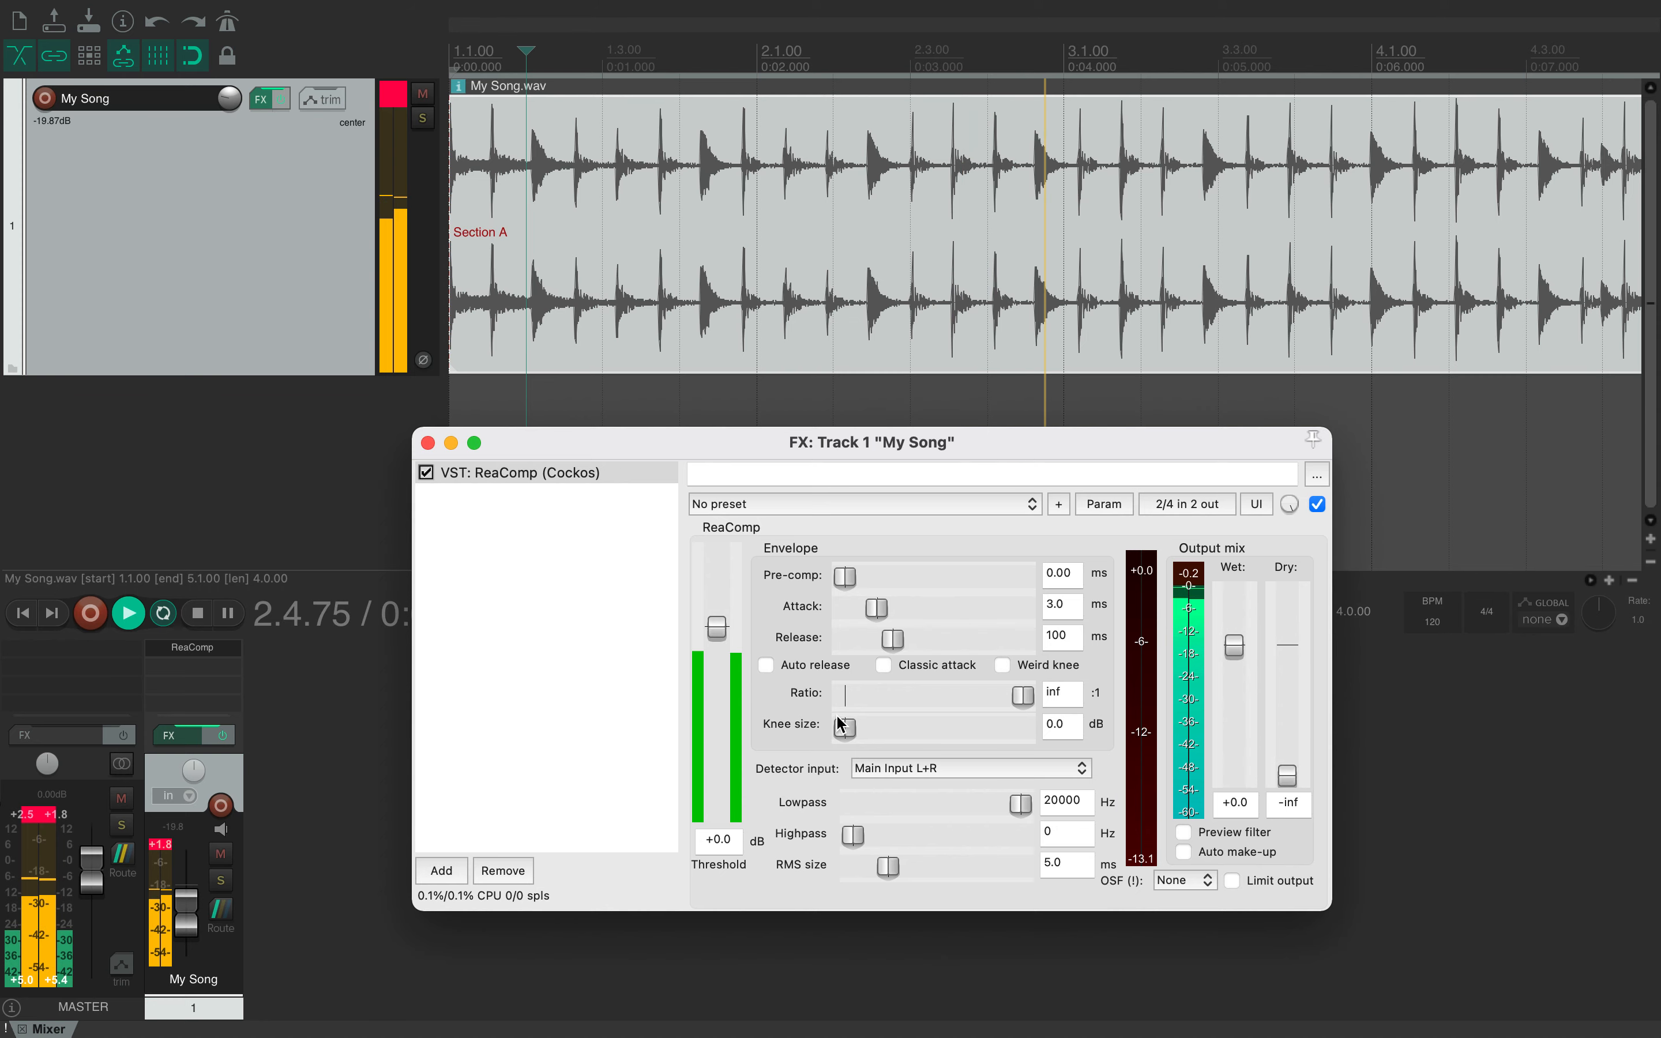
pyautogui.moveTo(880, 609); pyautogui.dragTo(1050, 617)
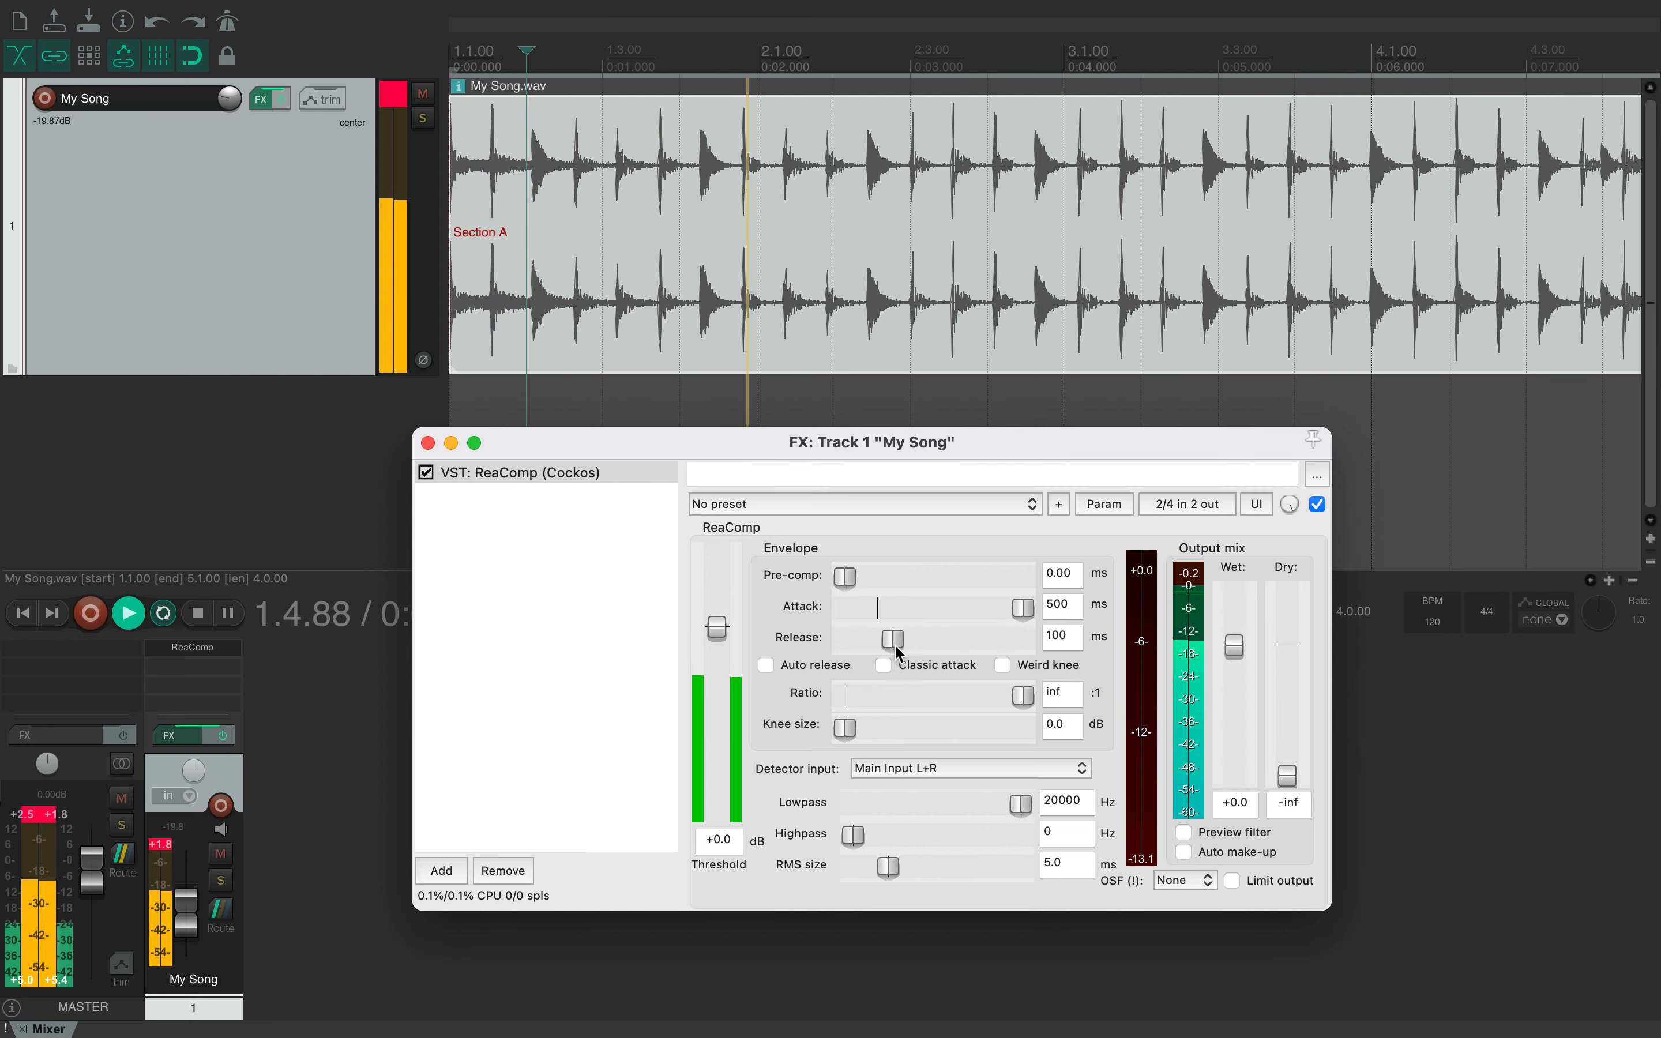
pyautogui.moveTo(887, 642); pyautogui.dragTo(838, 649)
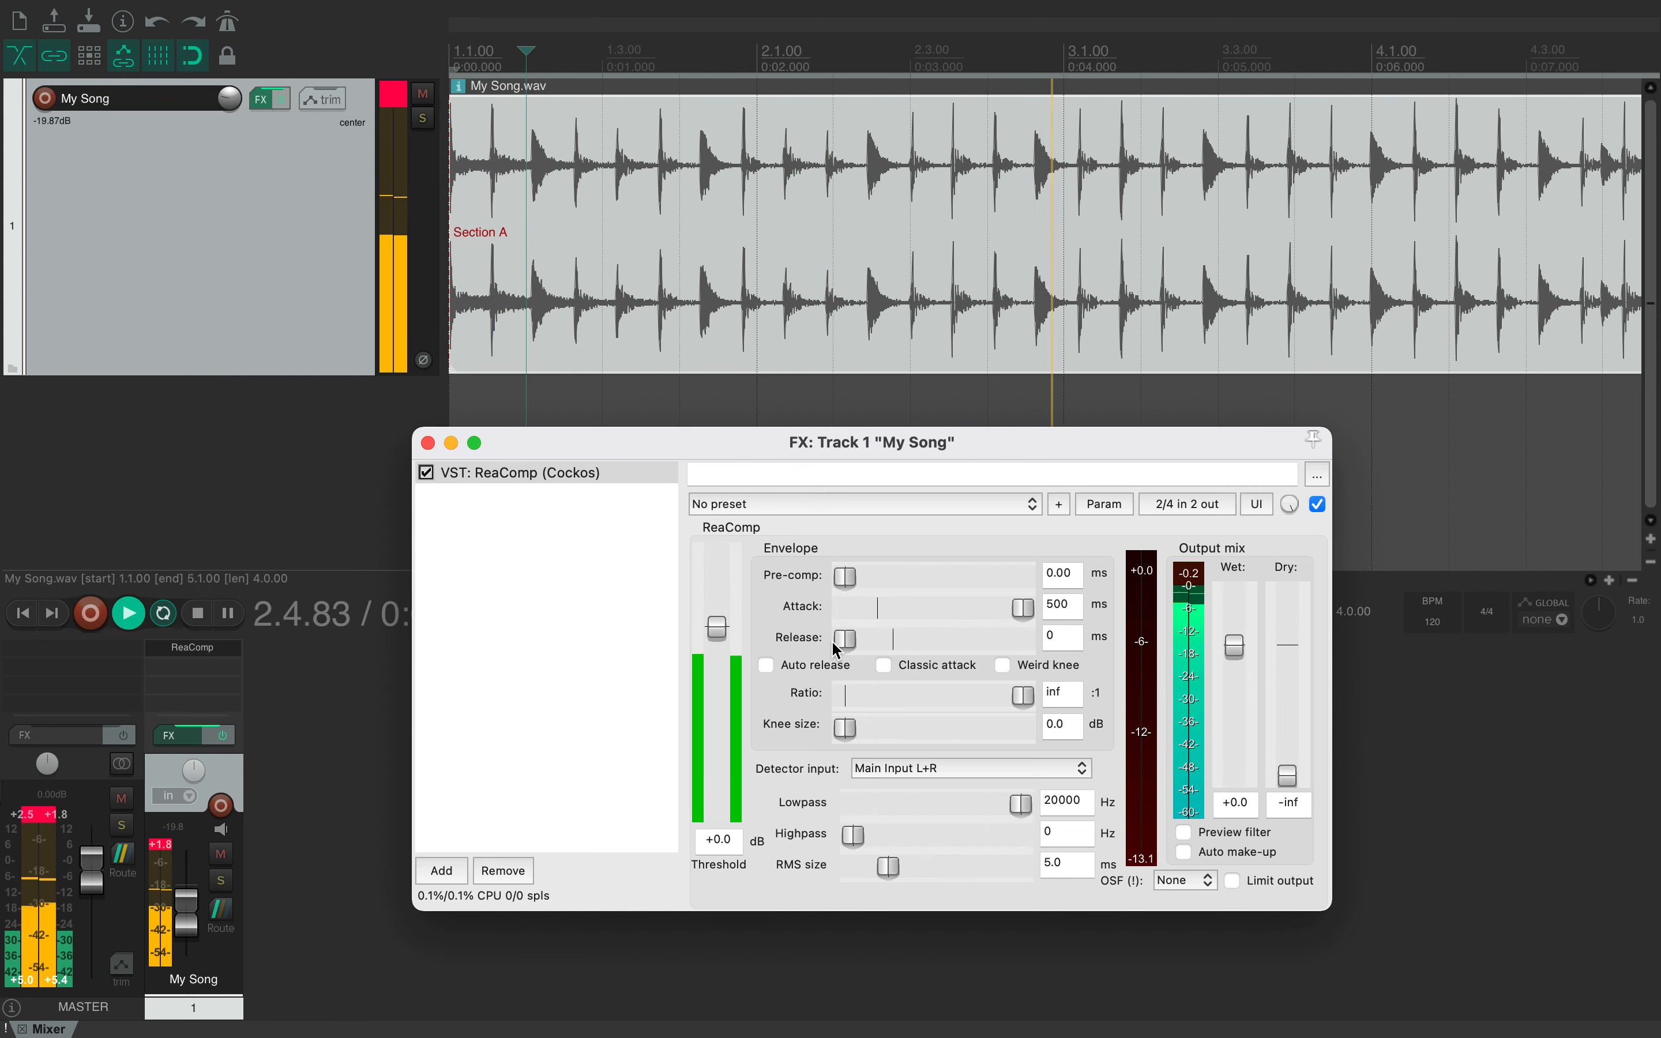
pyautogui.moveTo(836, 649); pyautogui.dragTo(918, 643)
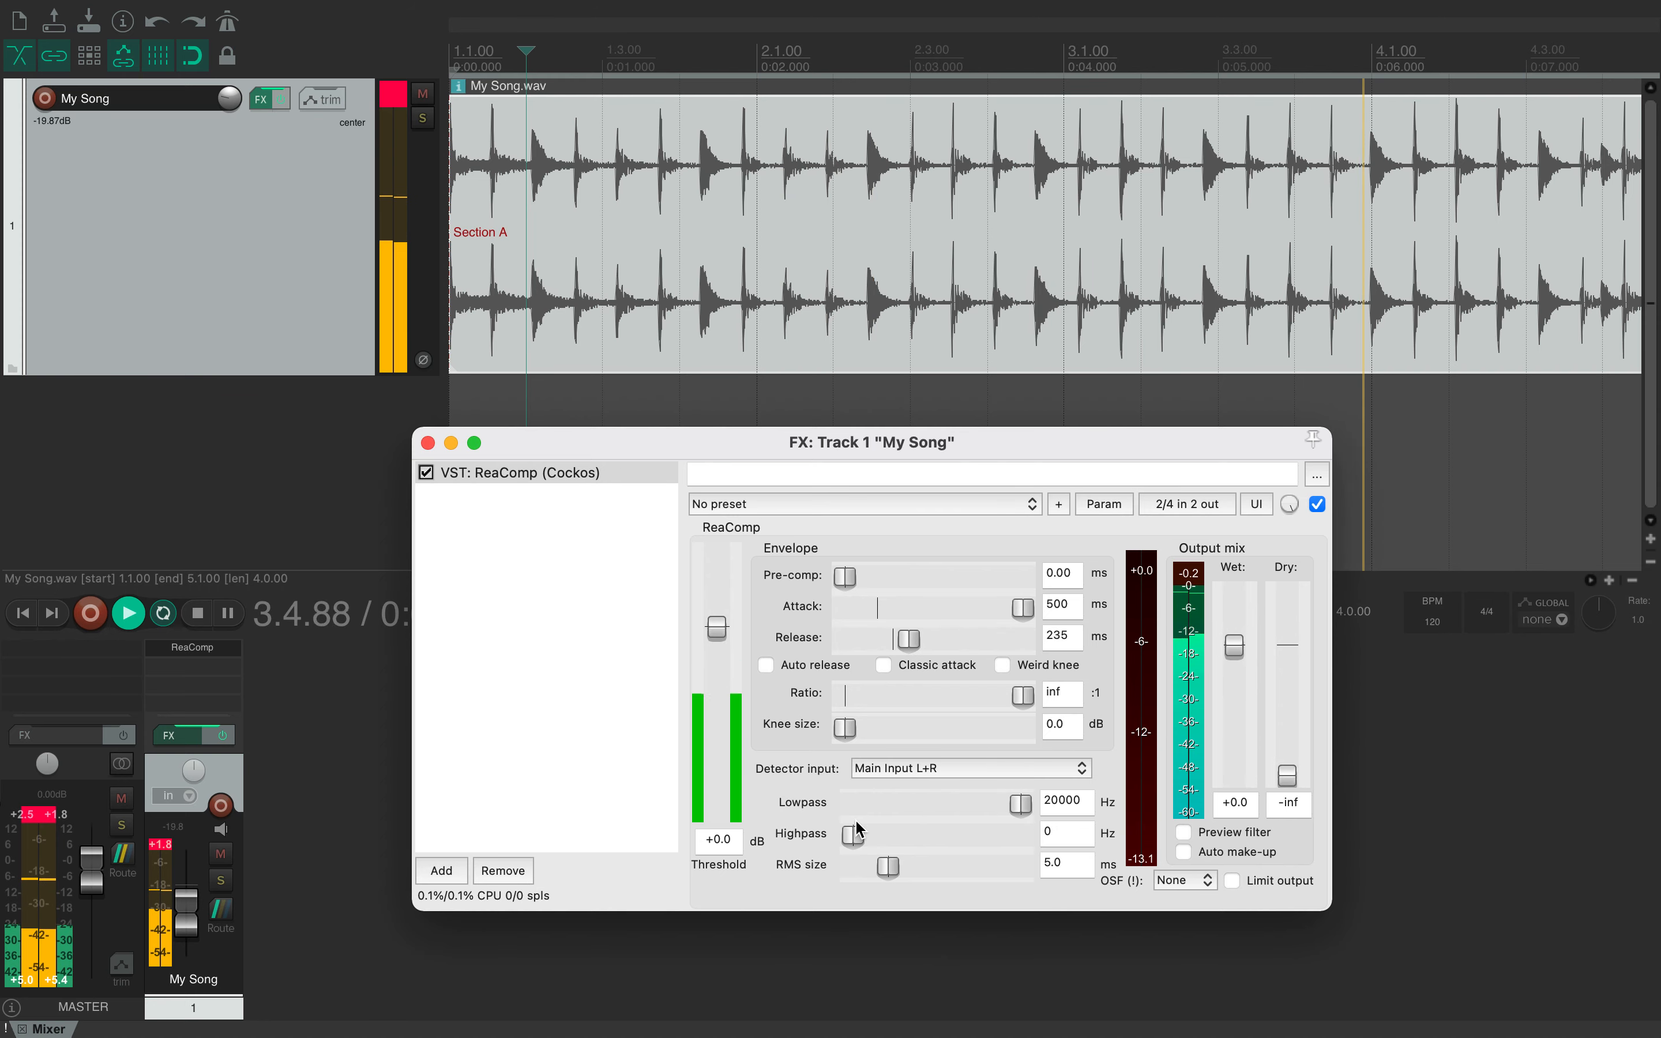
# Set ReaComp's lowpass and highpass to 0 Hz and raise the wet output to +5.7
pyautogui.moveTo(846, 836)
pyautogui.mouseDown()
pyautogui.moveTo(1036, 848)
pyautogui.moveTo(871, 803)
pyautogui.moveTo(830, 816)
pyautogui.mouseUp()
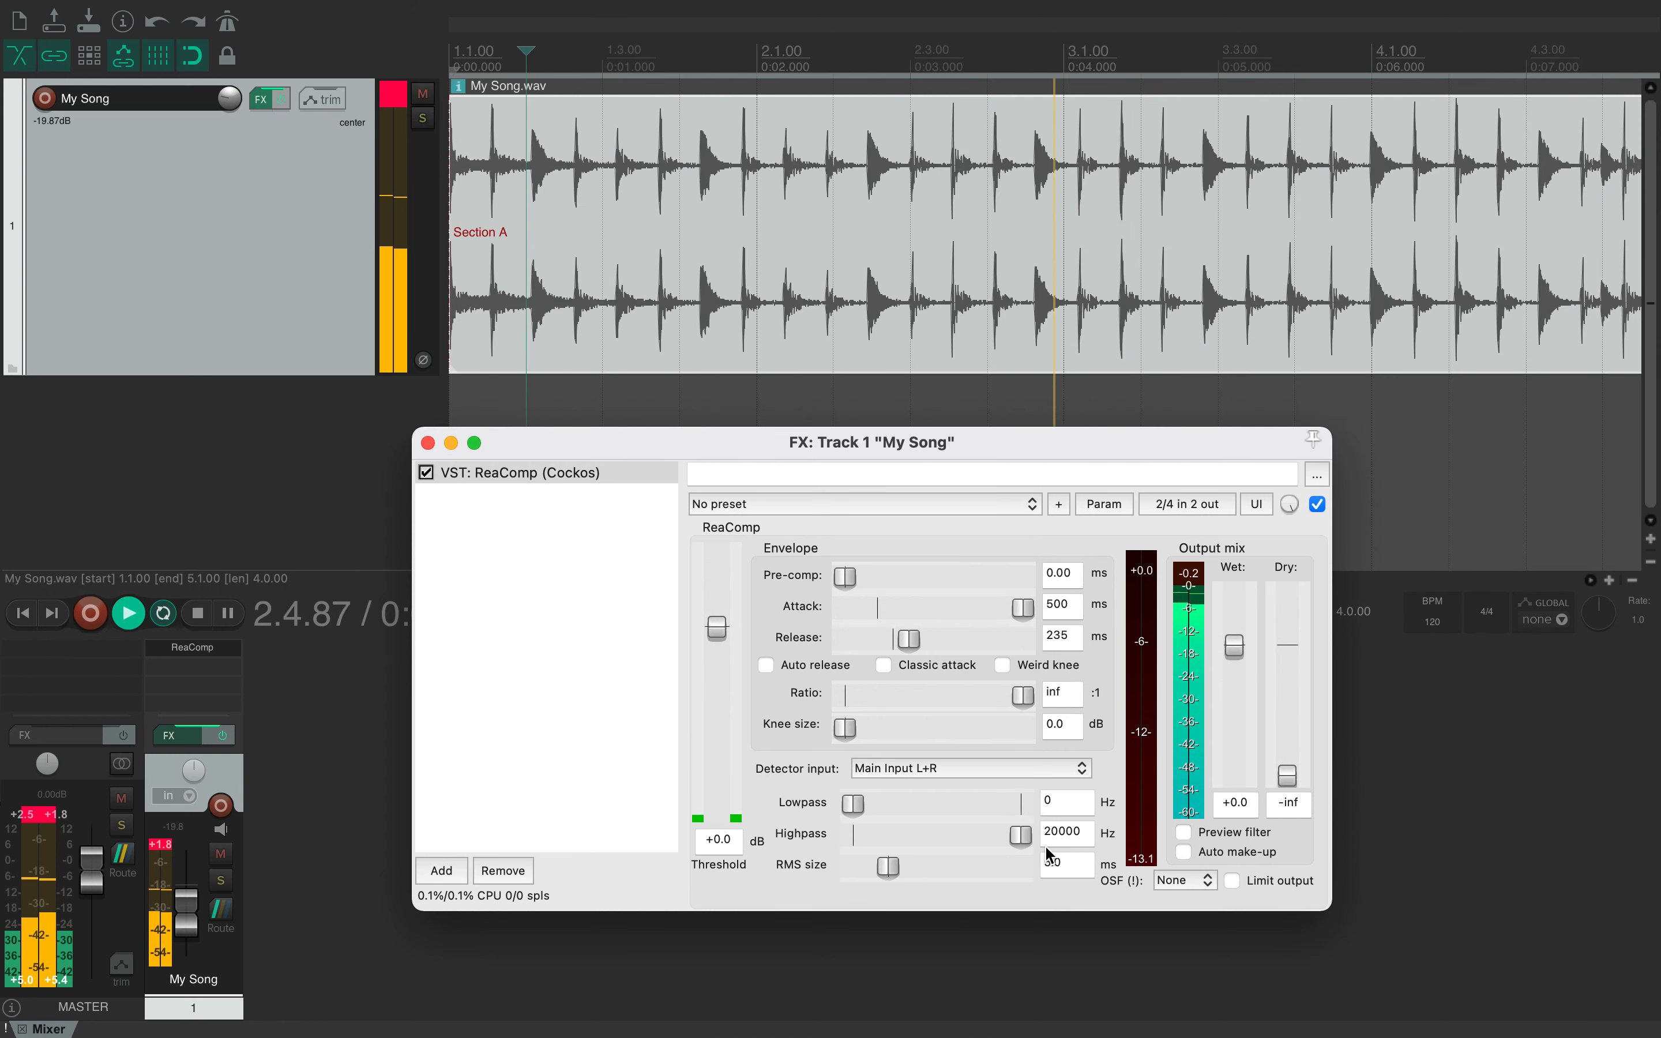
pyautogui.moveTo(1021, 838); pyautogui.dragTo(858, 840)
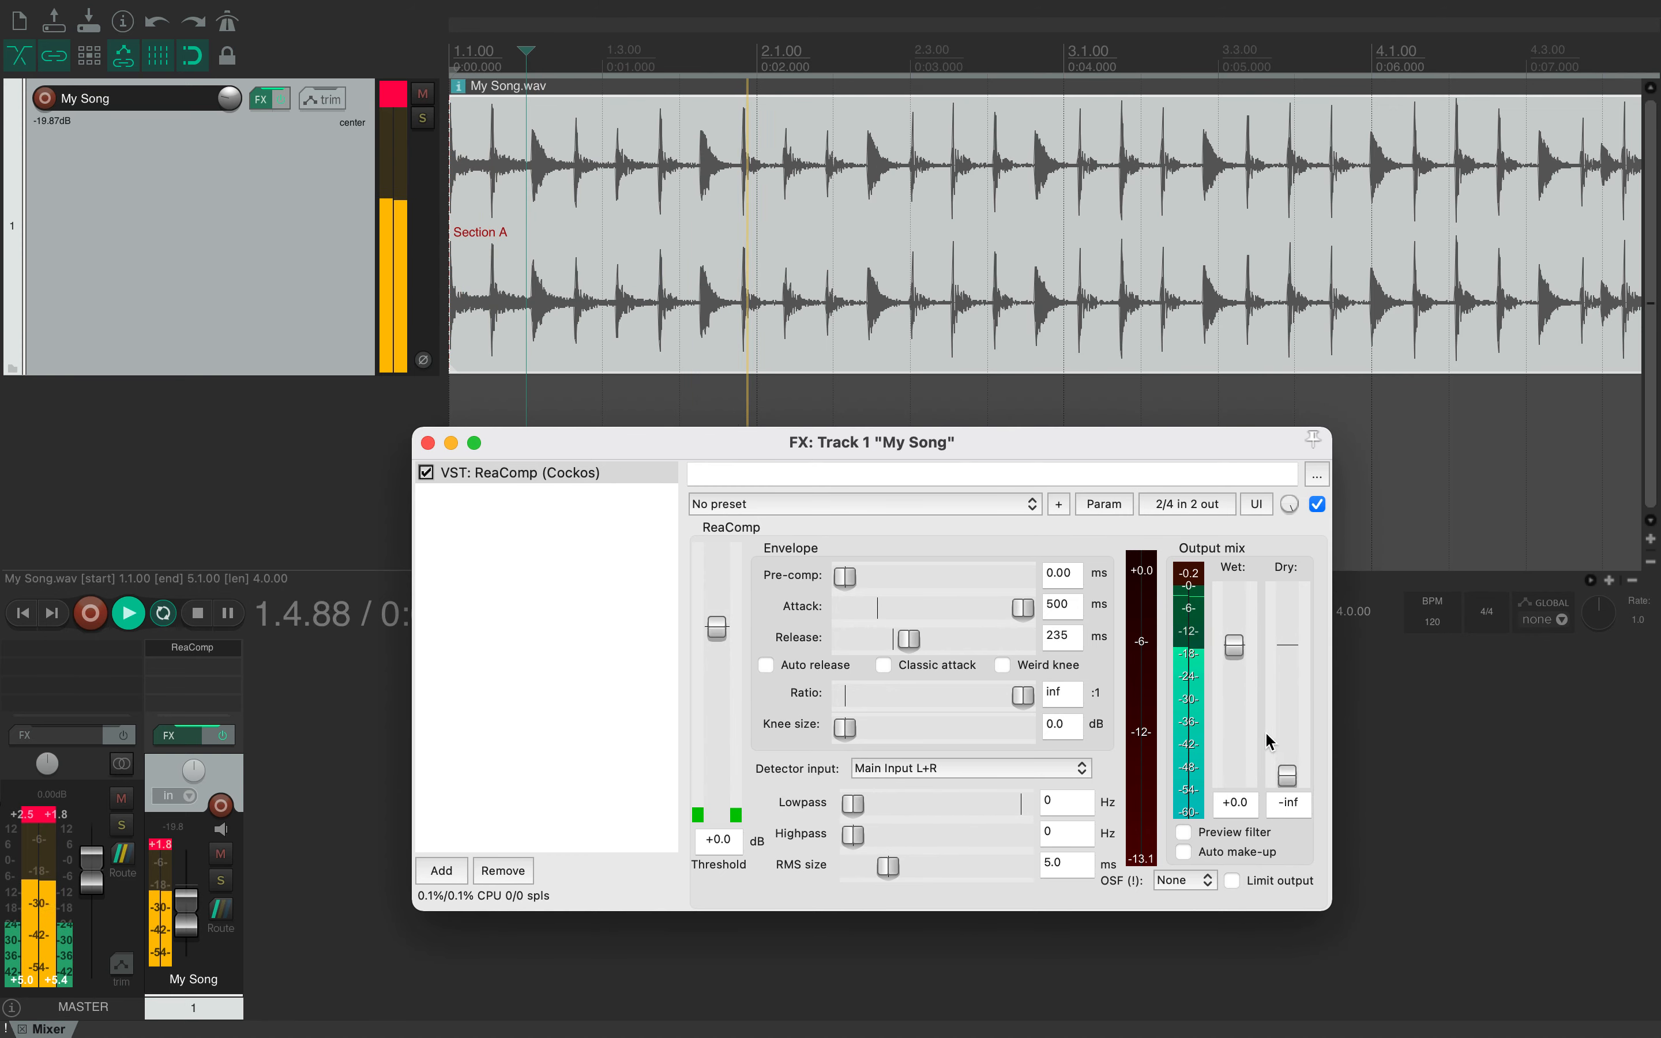
pyautogui.moveTo(1234, 646)
pyautogui.mouseDown()
pyautogui.moveTo(1243, 601)
pyautogui.moveTo(1244, 625)
pyautogui.mouseUp()
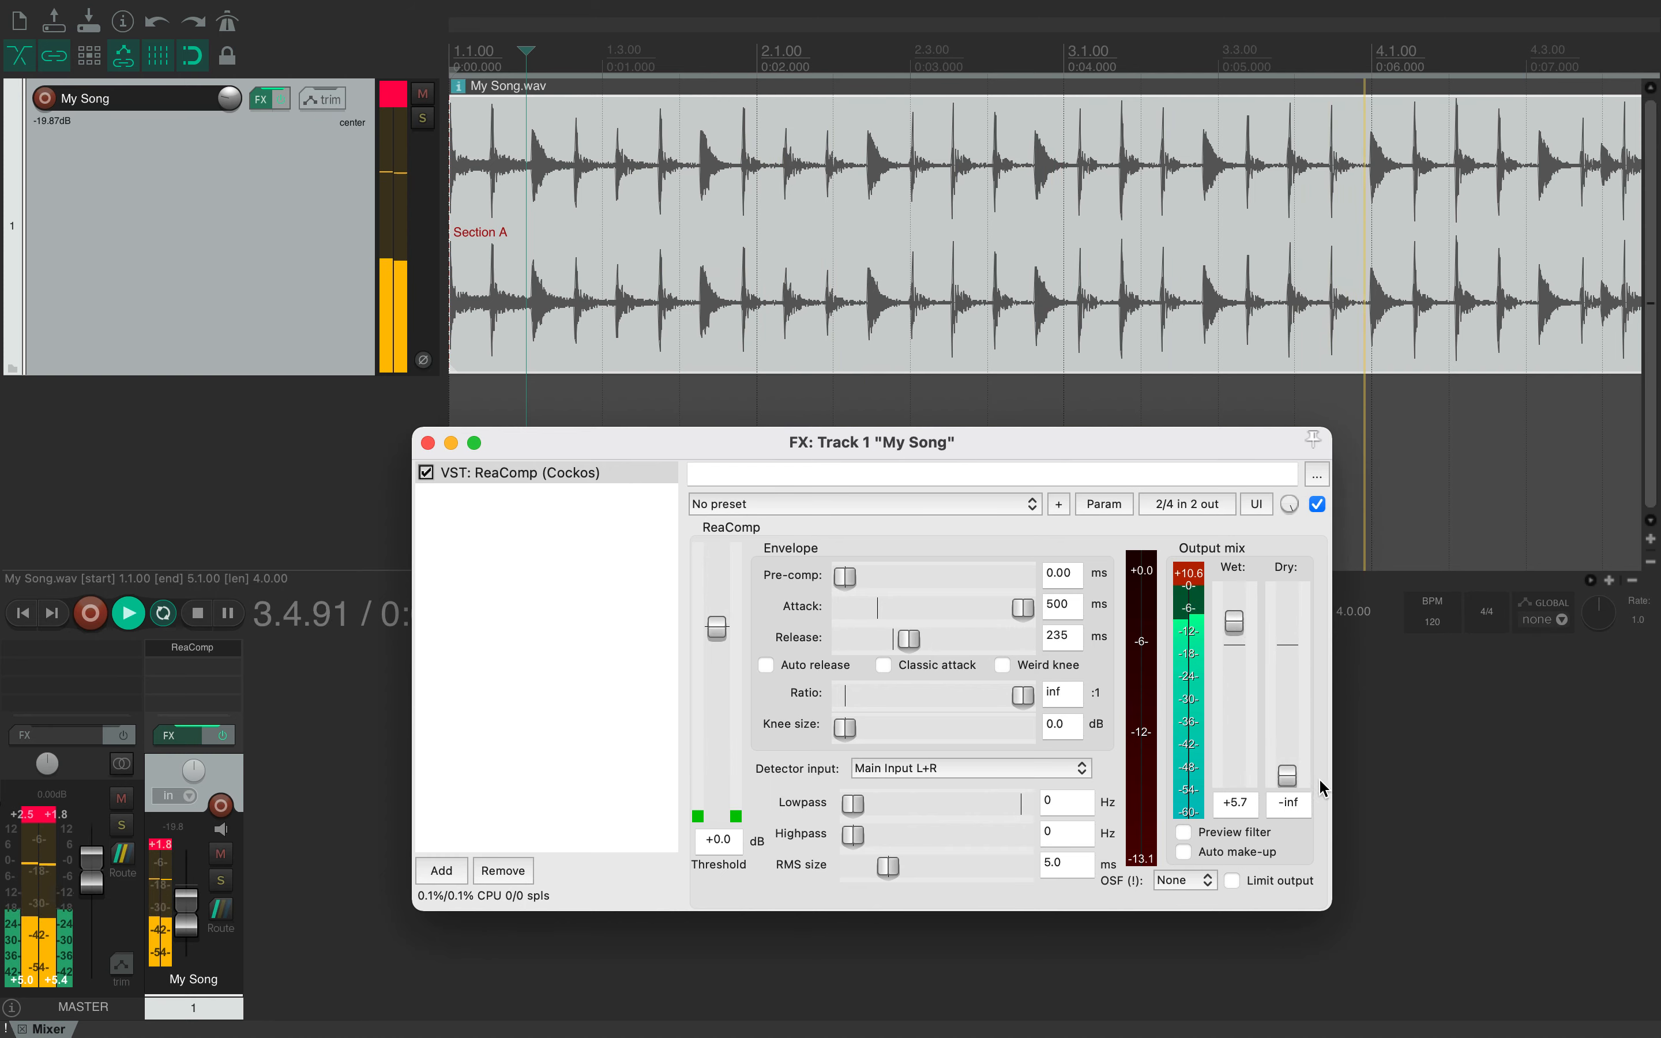
pyautogui.moveTo(1286, 774); pyautogui.dragTo(1293, 677)
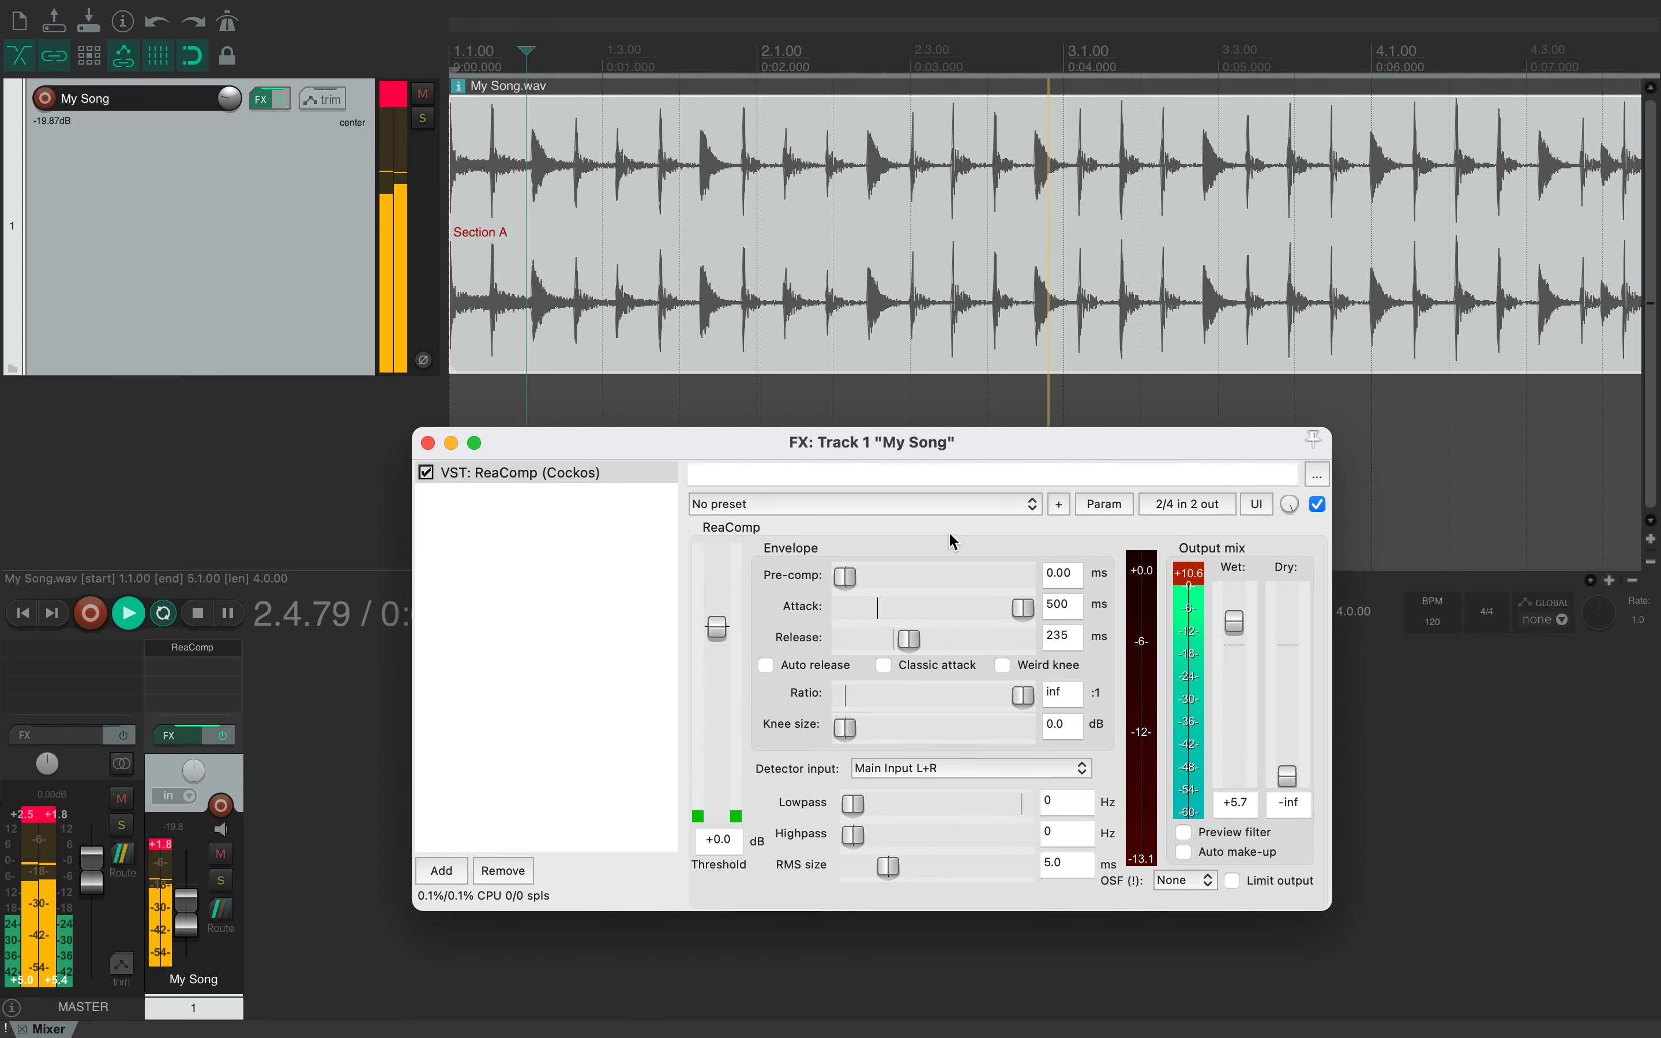
# Set ReaComp's threshold to -100.2 dB, attack and release to 0 ms, and knee size to 1.1 dB
pyautogui.moveTo(720, 646); pyautogui.dragTo(712, 837)
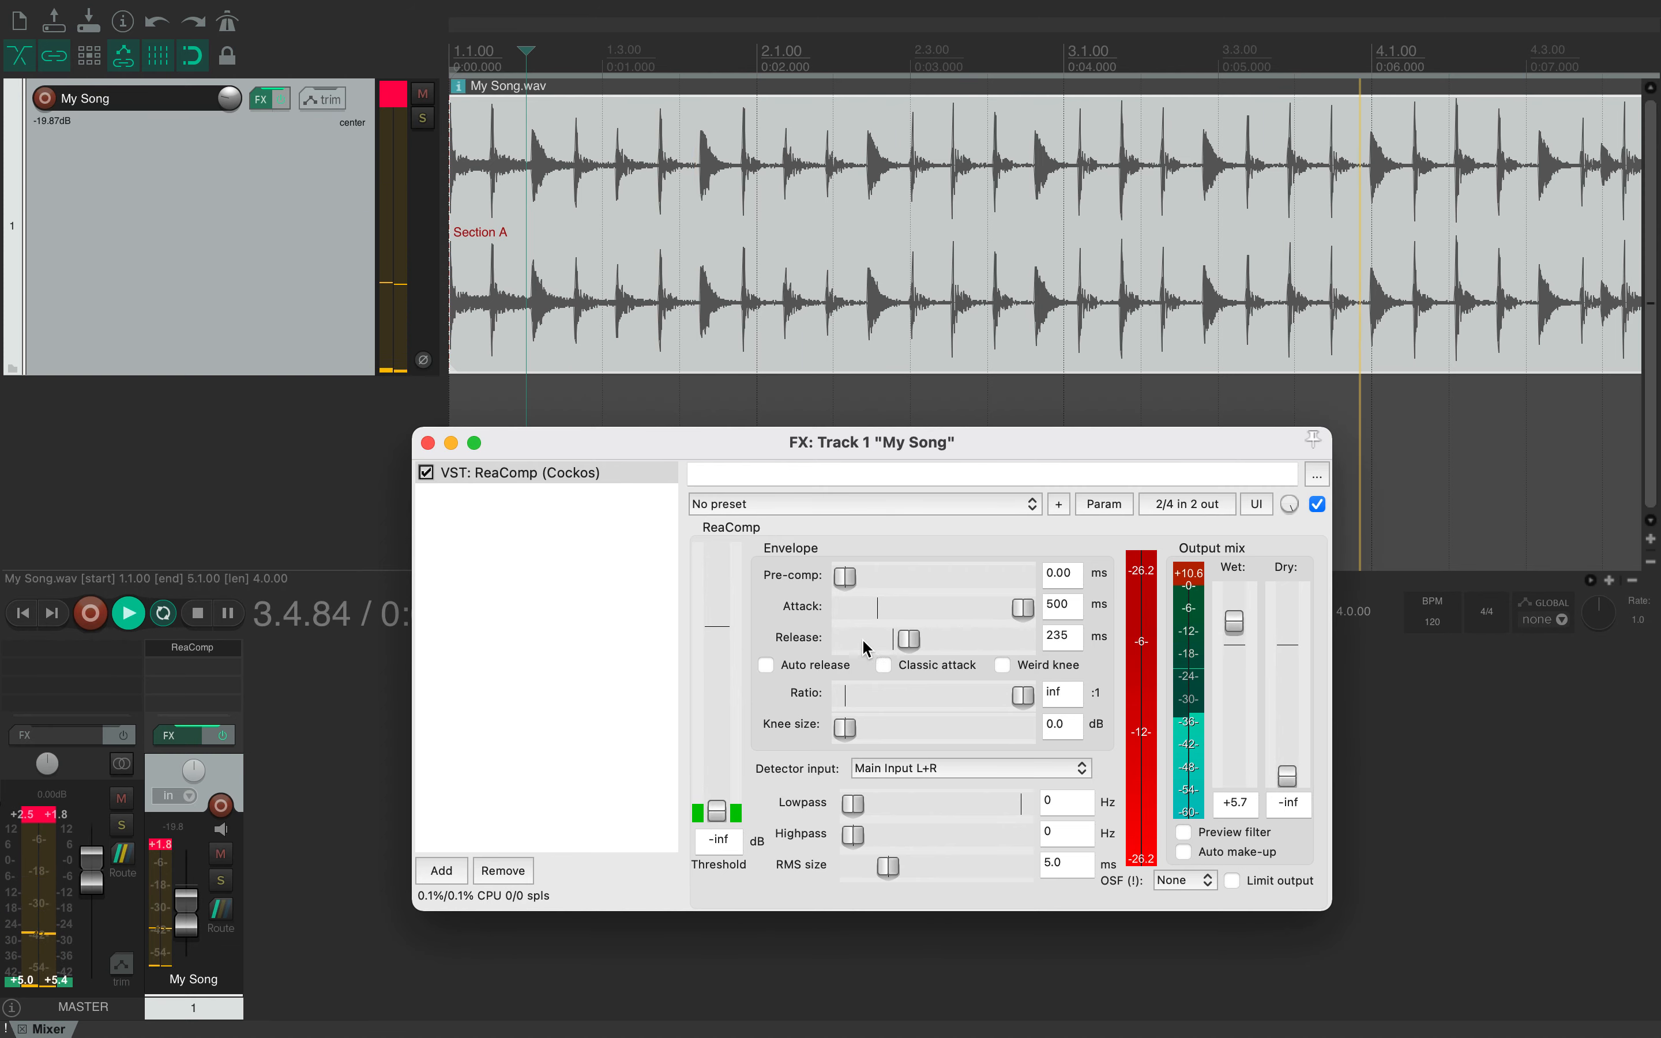
pyautogui.moveTo(866, 648); pyautogui.dragTo(801, 645)
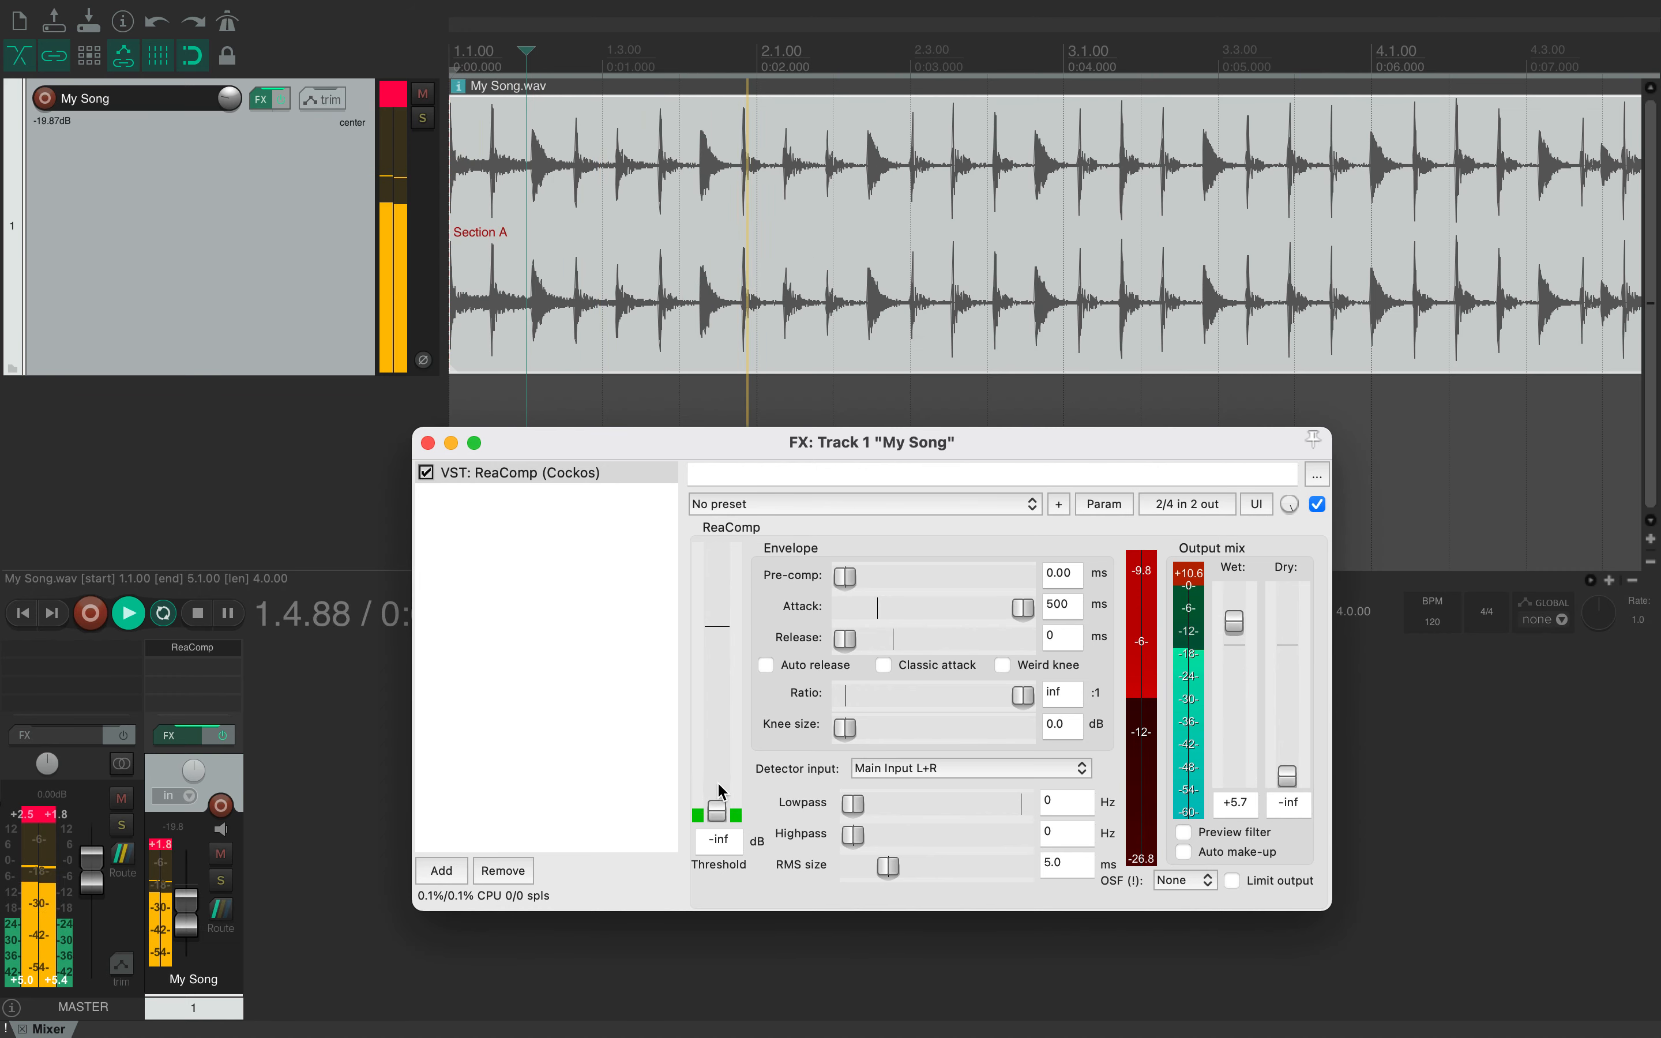
pyautogui.moveTo(845, 727); pyautogui.dragTo(851, 733)
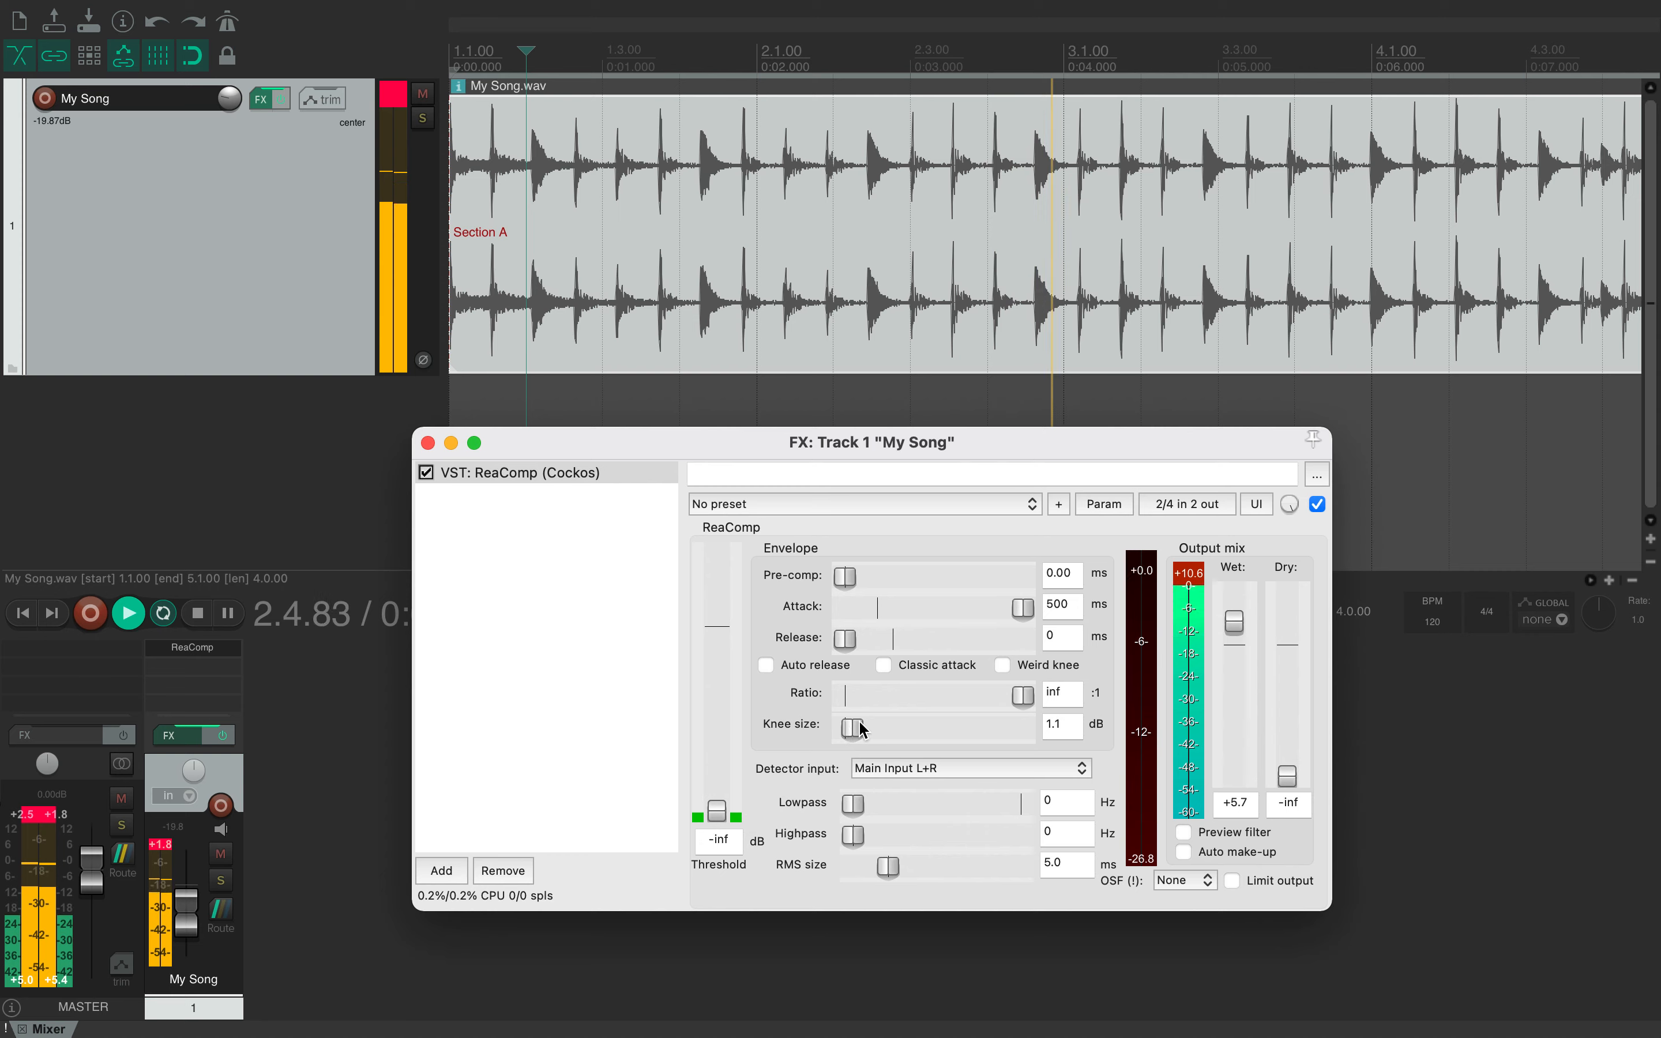
pyautogui.moveTo(1025, 608); pyautogui.dragTo(841, 609)
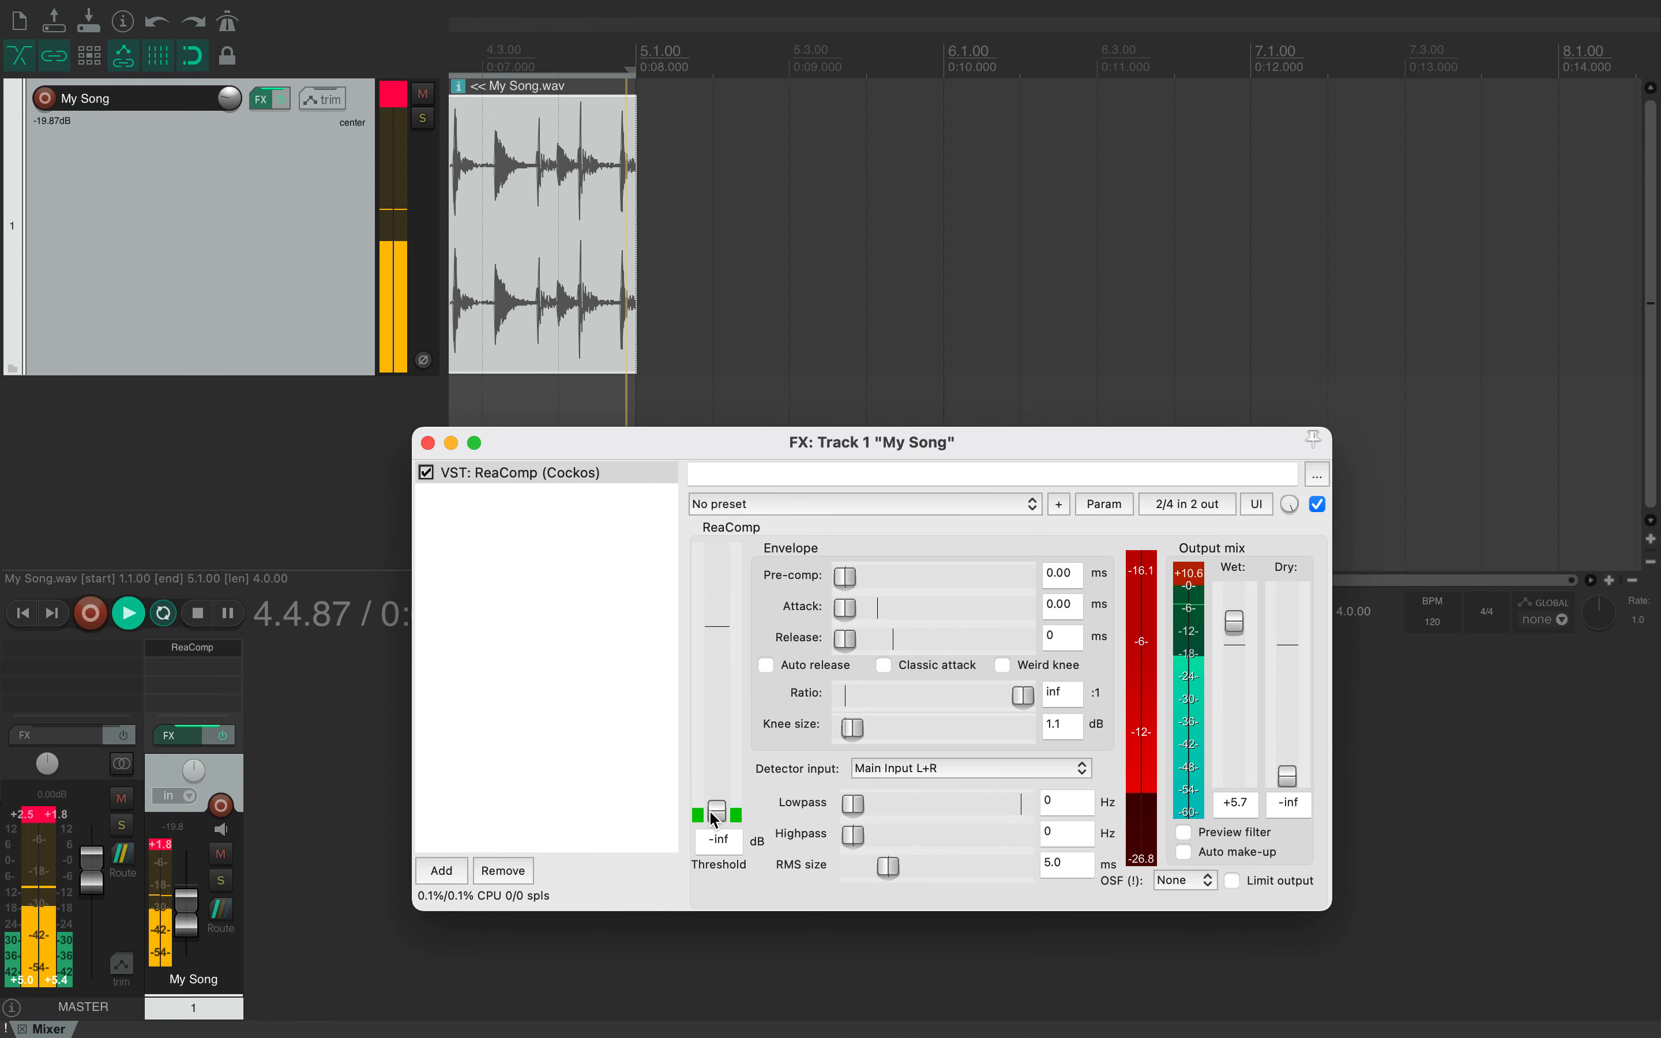
pyautogui.moveTo(714, 817); pyautogui.dragTo(719, 814)
pyautogui.moveTo(1288, 776); pyautogui.dragTo(1277, 850)
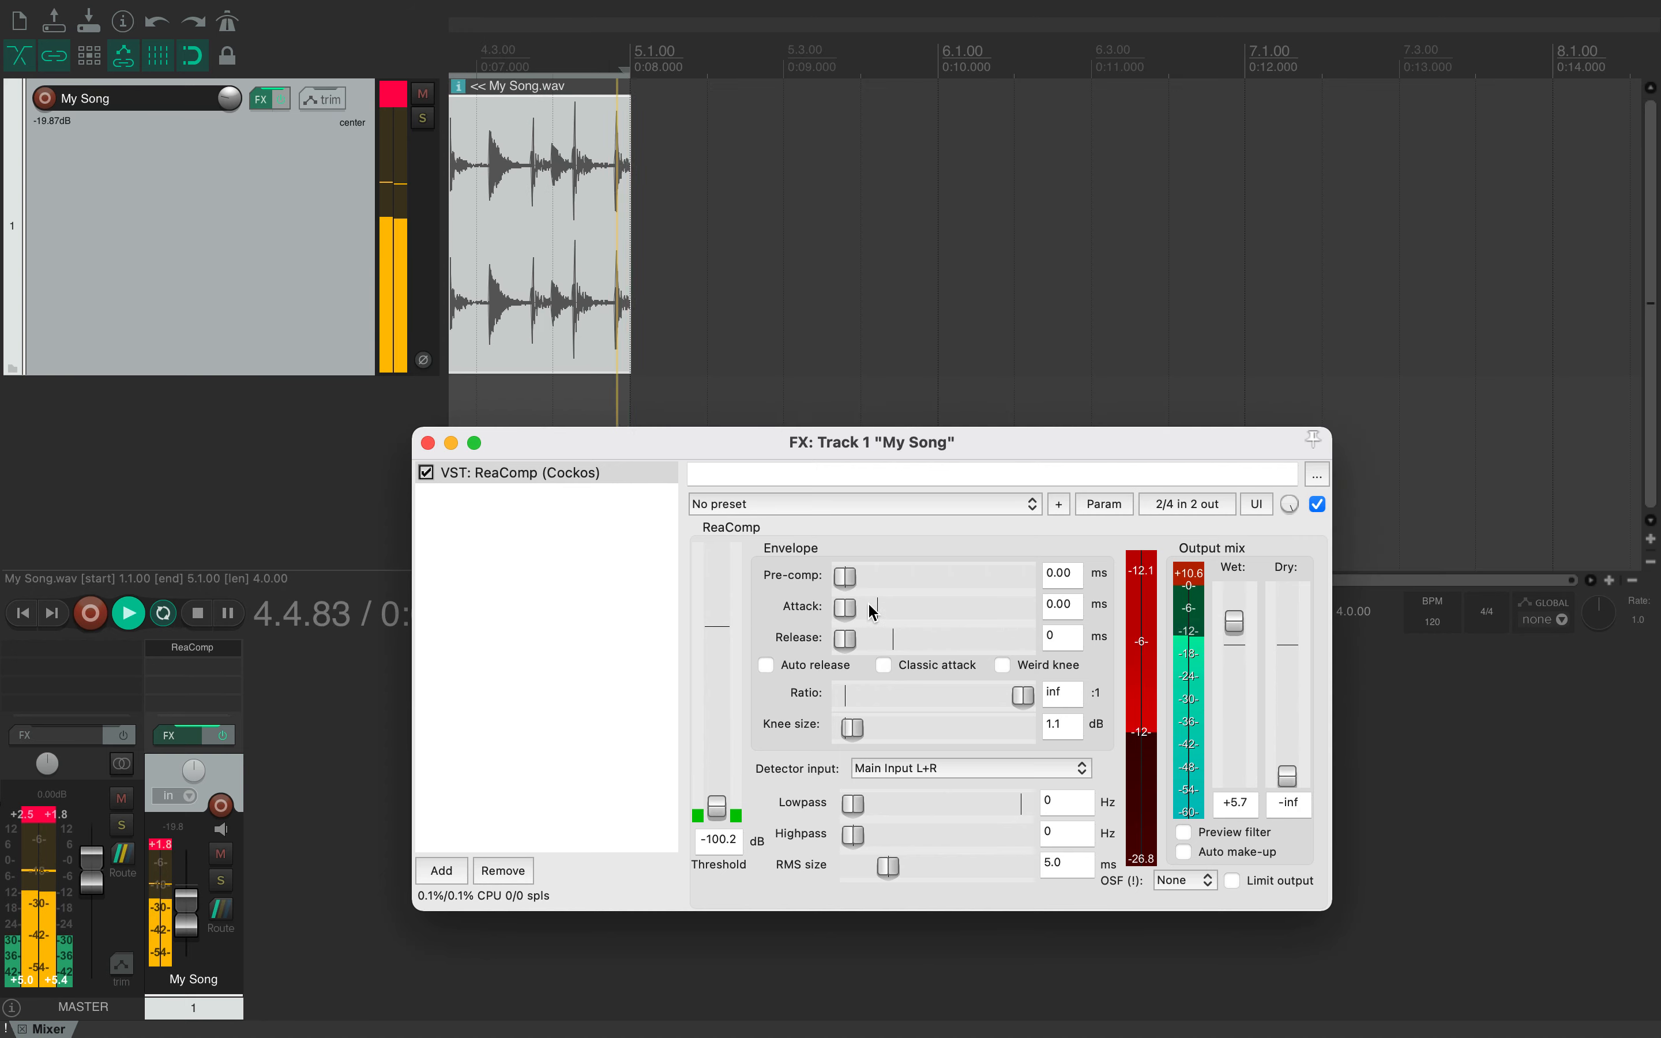
# Reset ReaComp to factory default and set its ratio to inf and threshold to -14.6 dB
pyautogui.click(934, 504)
pyautogui.click(923, 484)
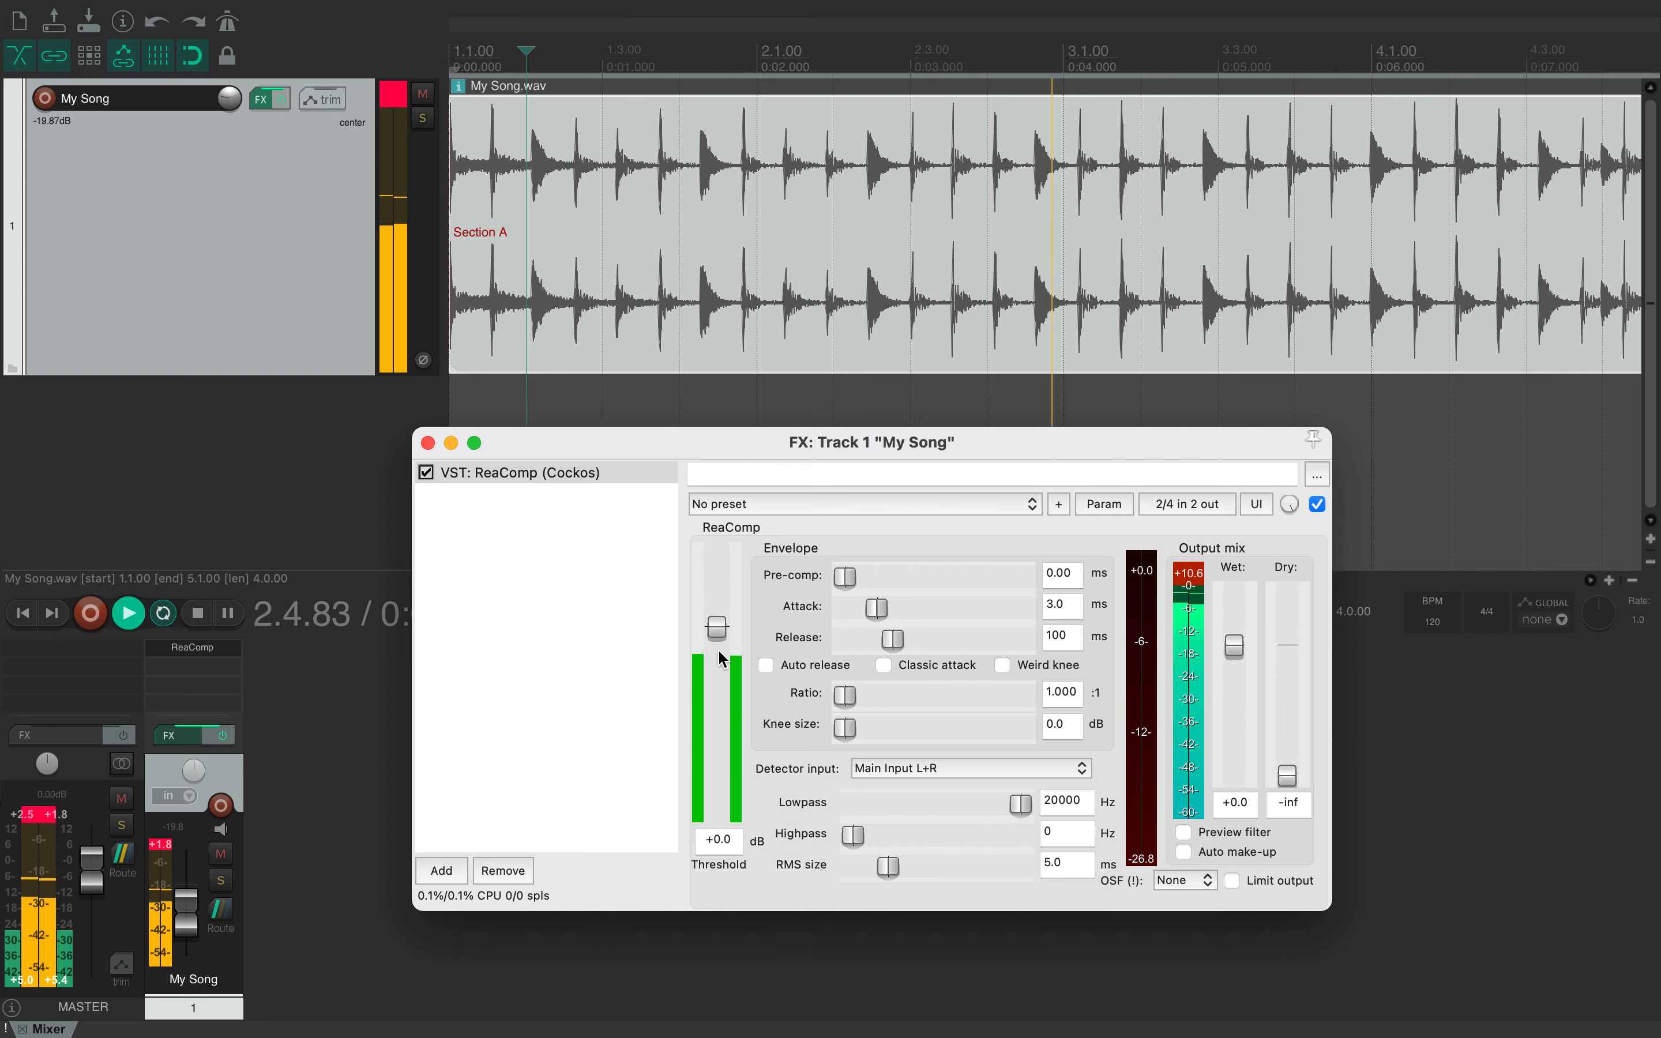
pyautogui.moveTo(719, 641); pyautogui.dragTo(716, 782)
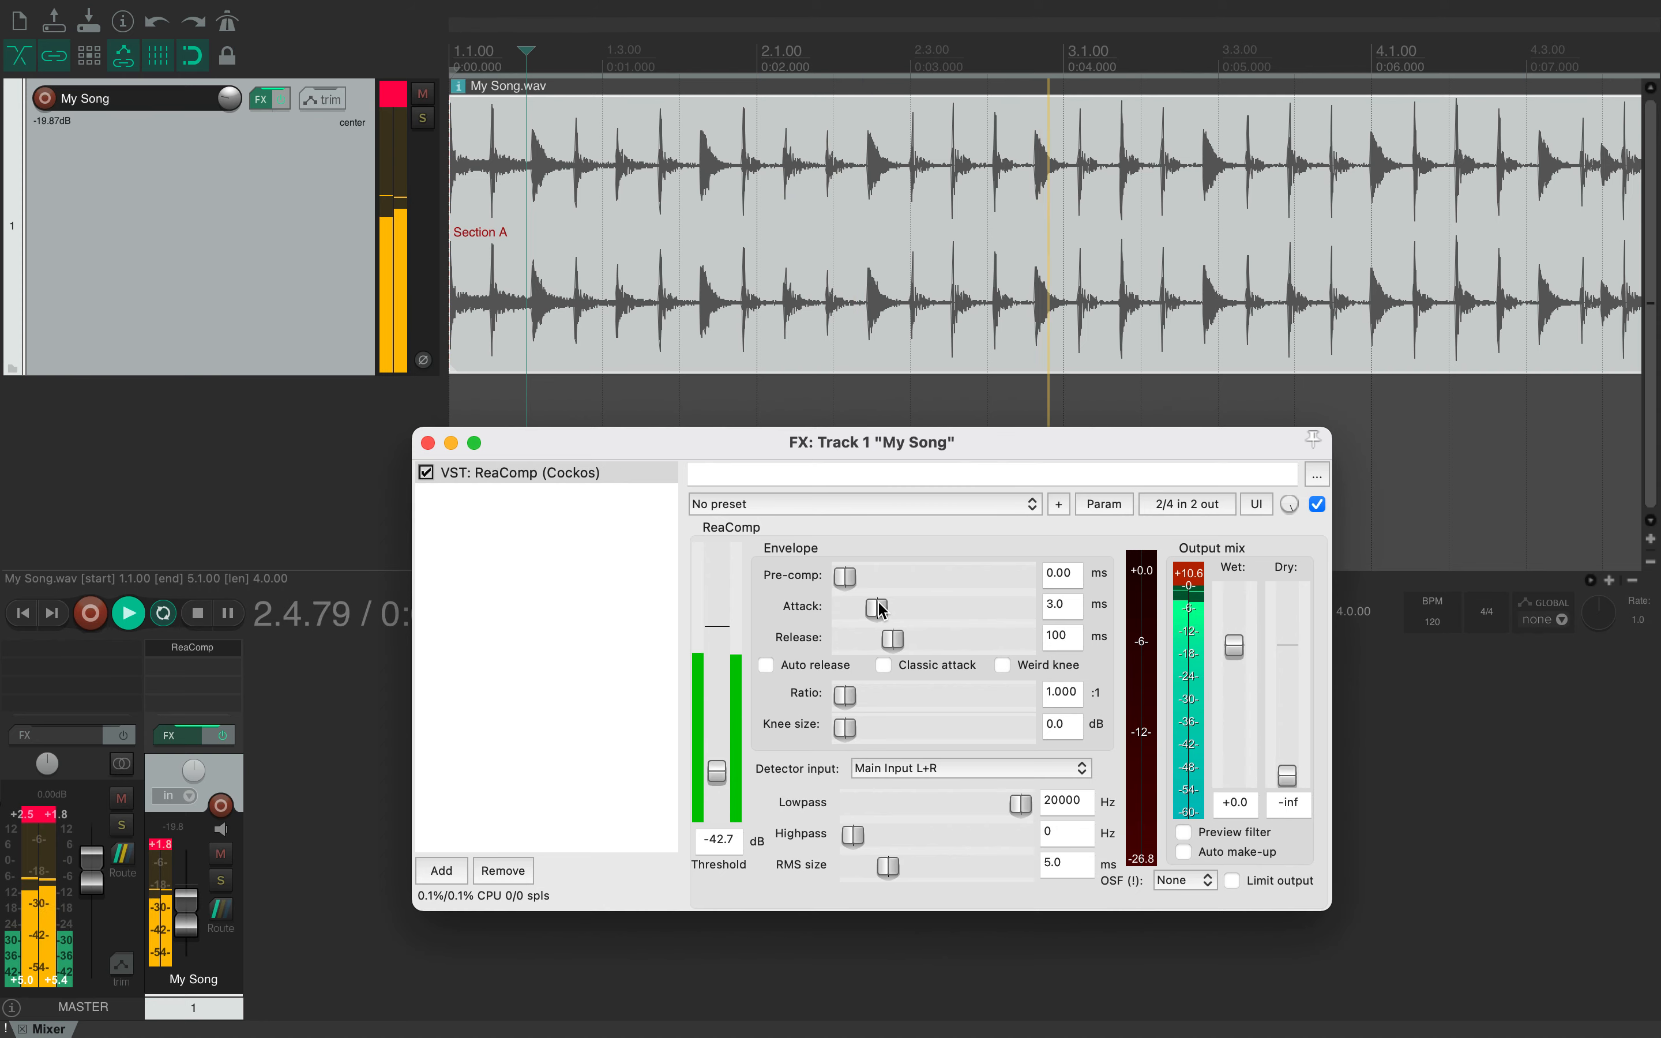
pyautogui.moveTo(848, 697); pyautogui.dragTo(1039, 696)
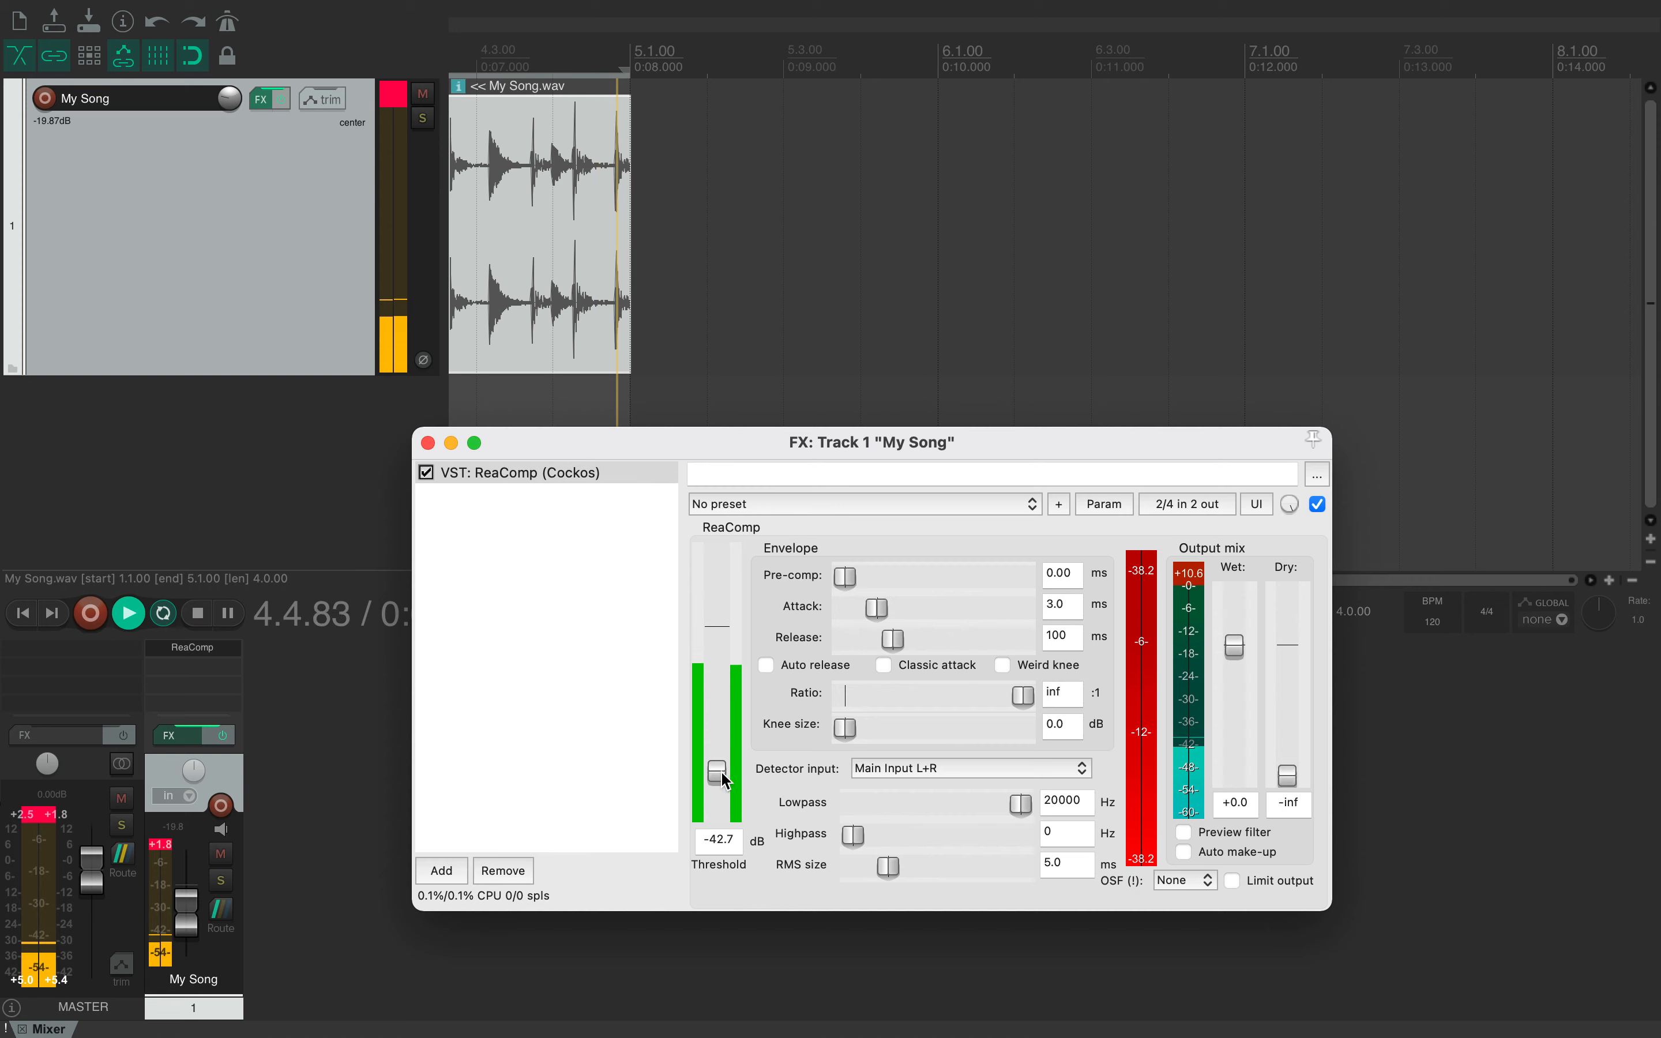
pyautogui.moveTo(718, 774); pyautogui.dragTo(727, 691)
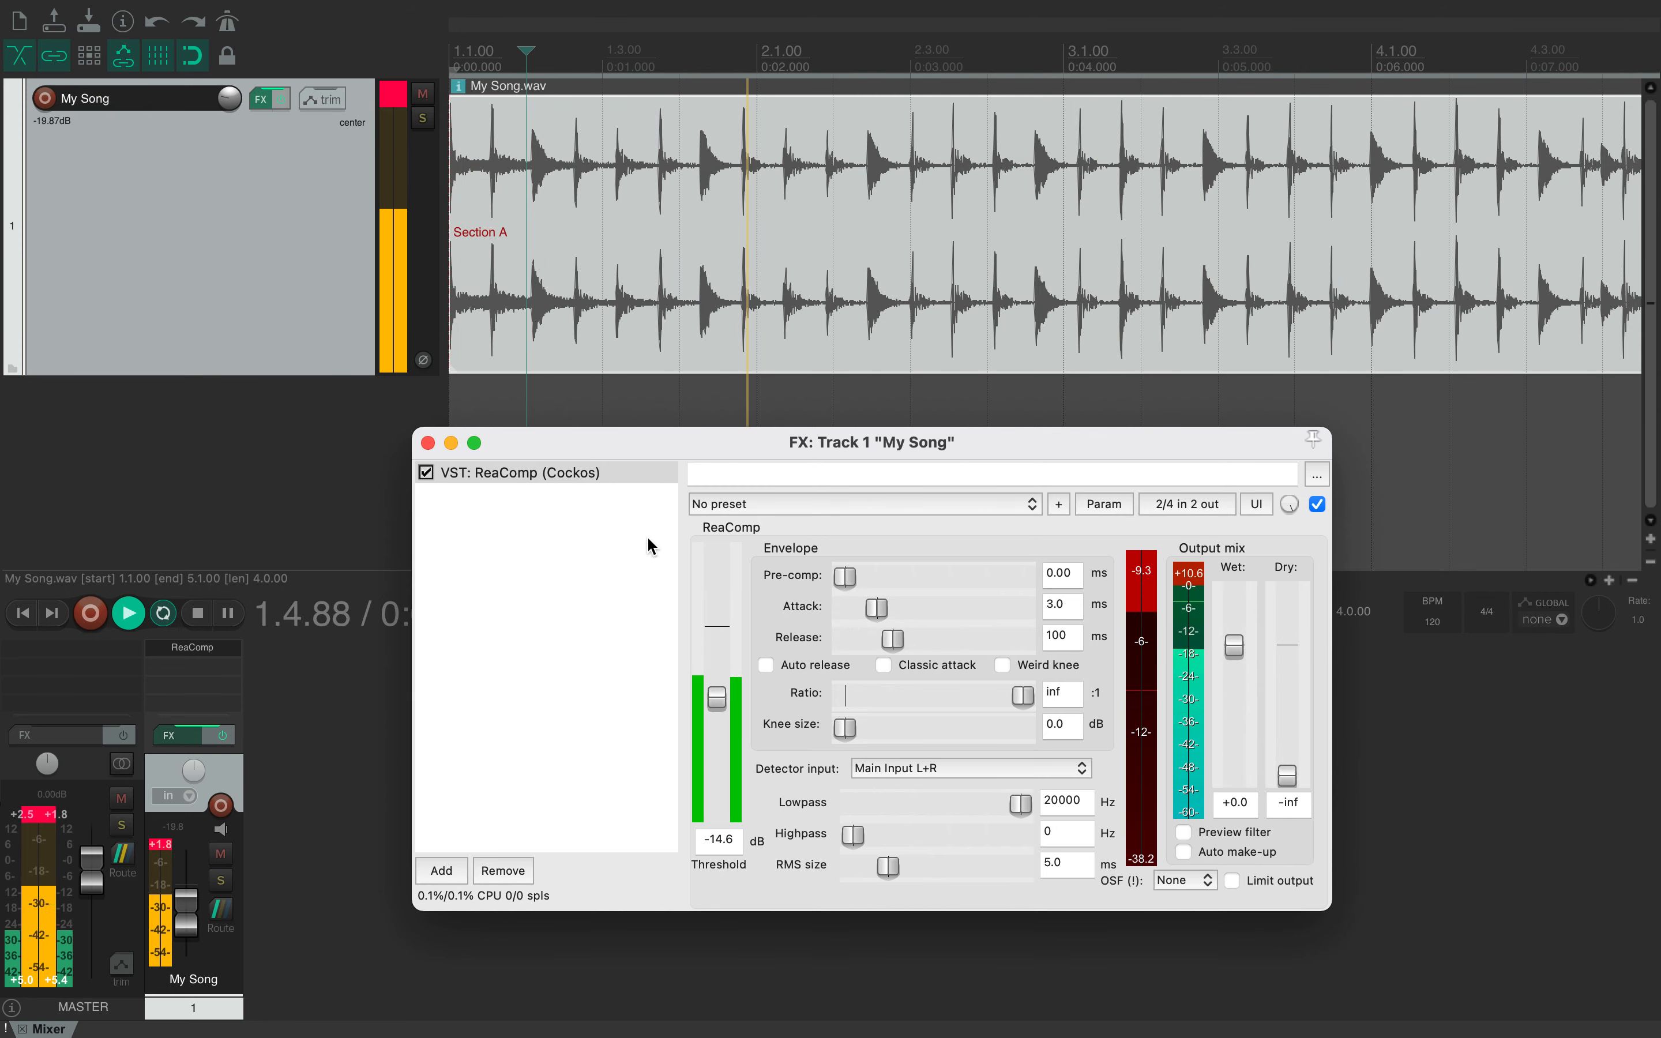
# Compare the My Song track with effects bypassed and enabled, and set ReaComp's release to 4 ms and attack to 0.09 ms
pyautogui.click(279, 100)
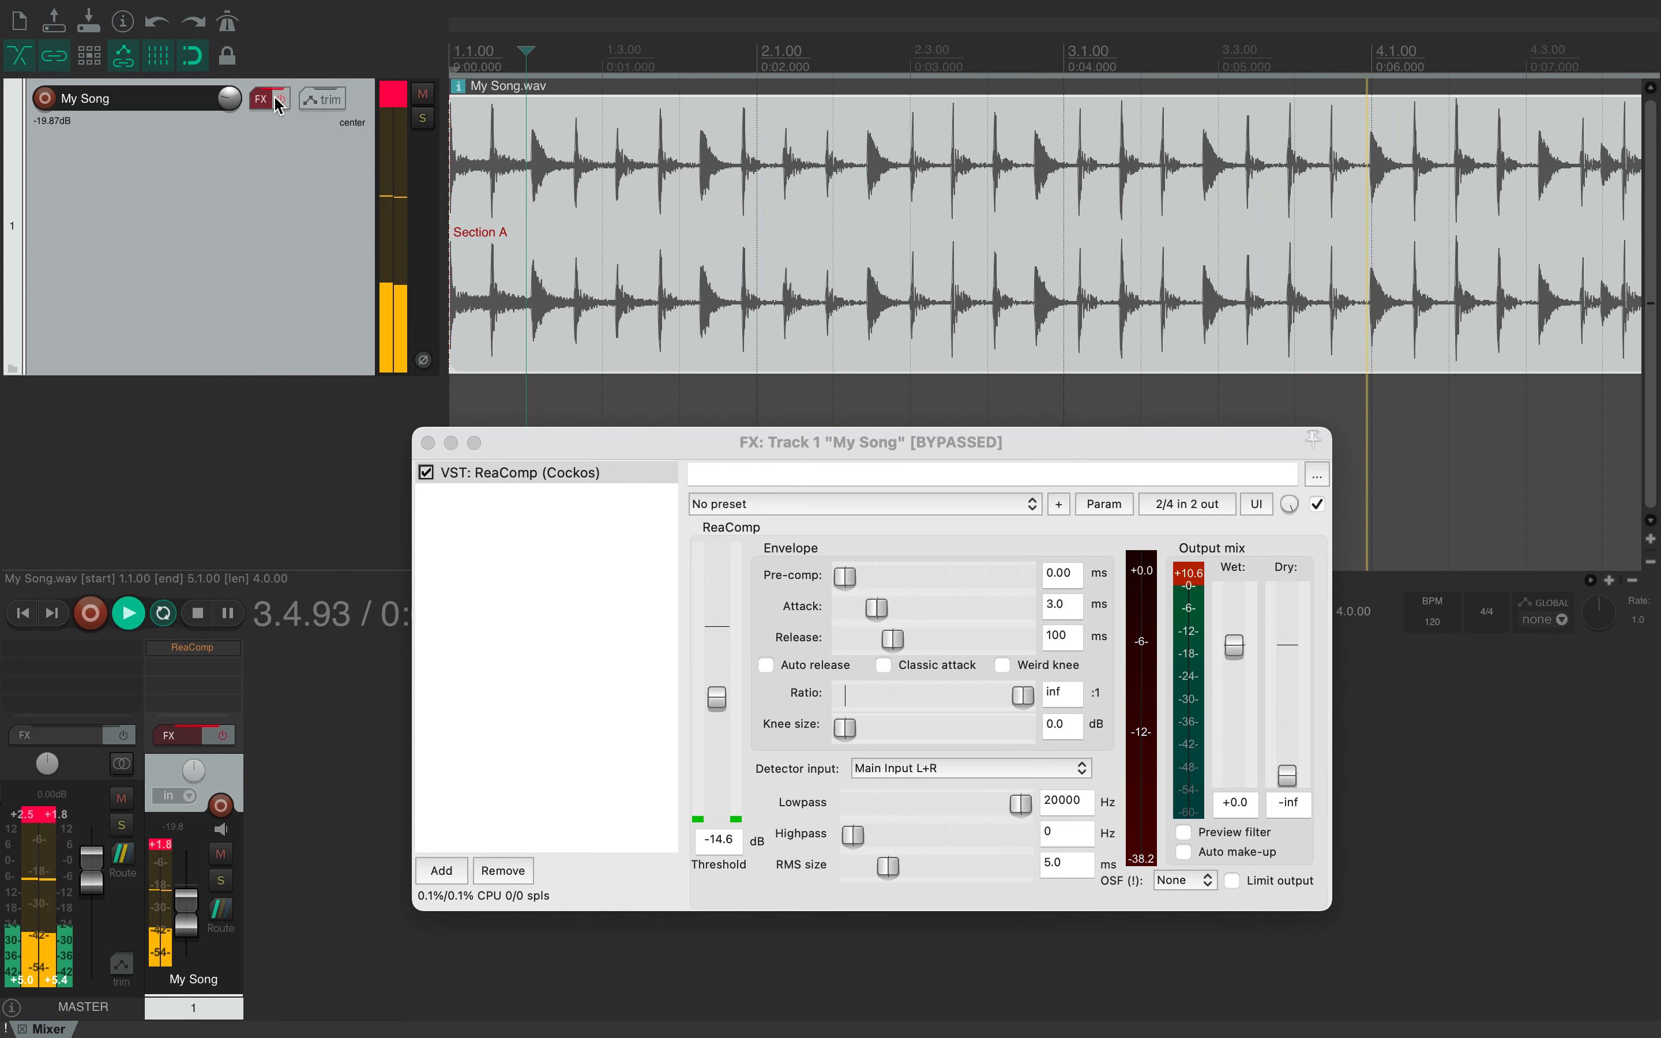
pyautogui.click(279, 100)
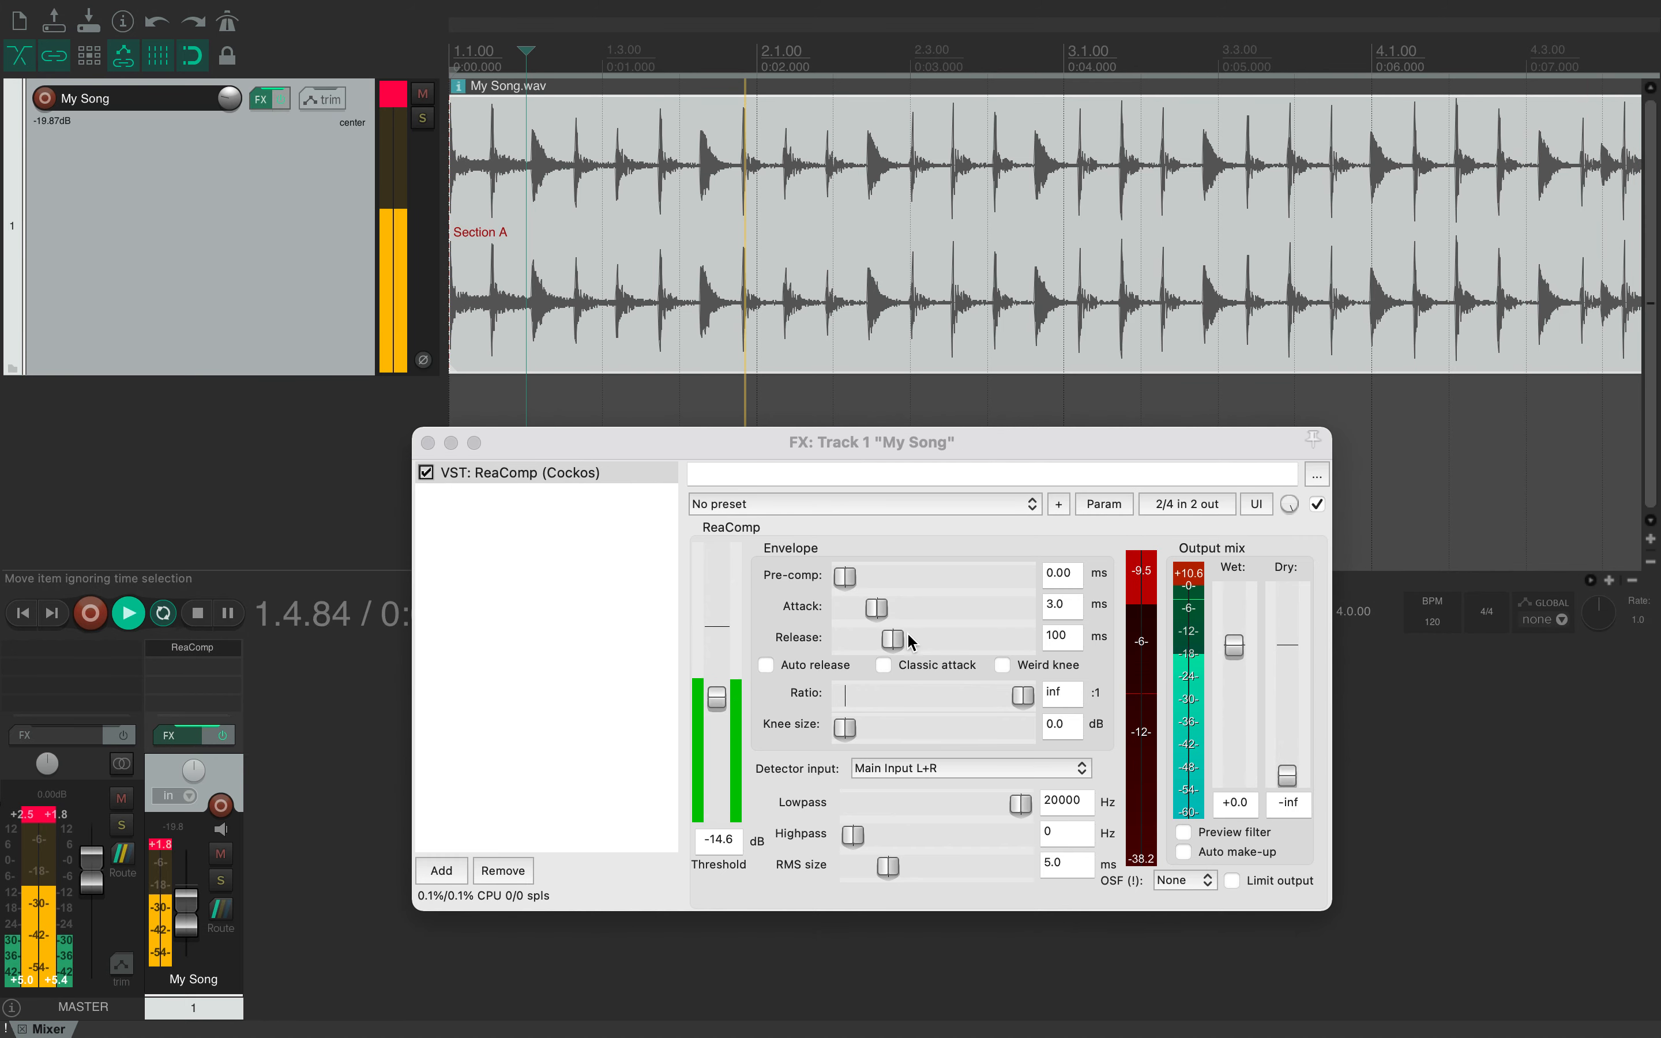
pyautogui.moveTo(892, 637); pyautogui.dragTo(852, 614)
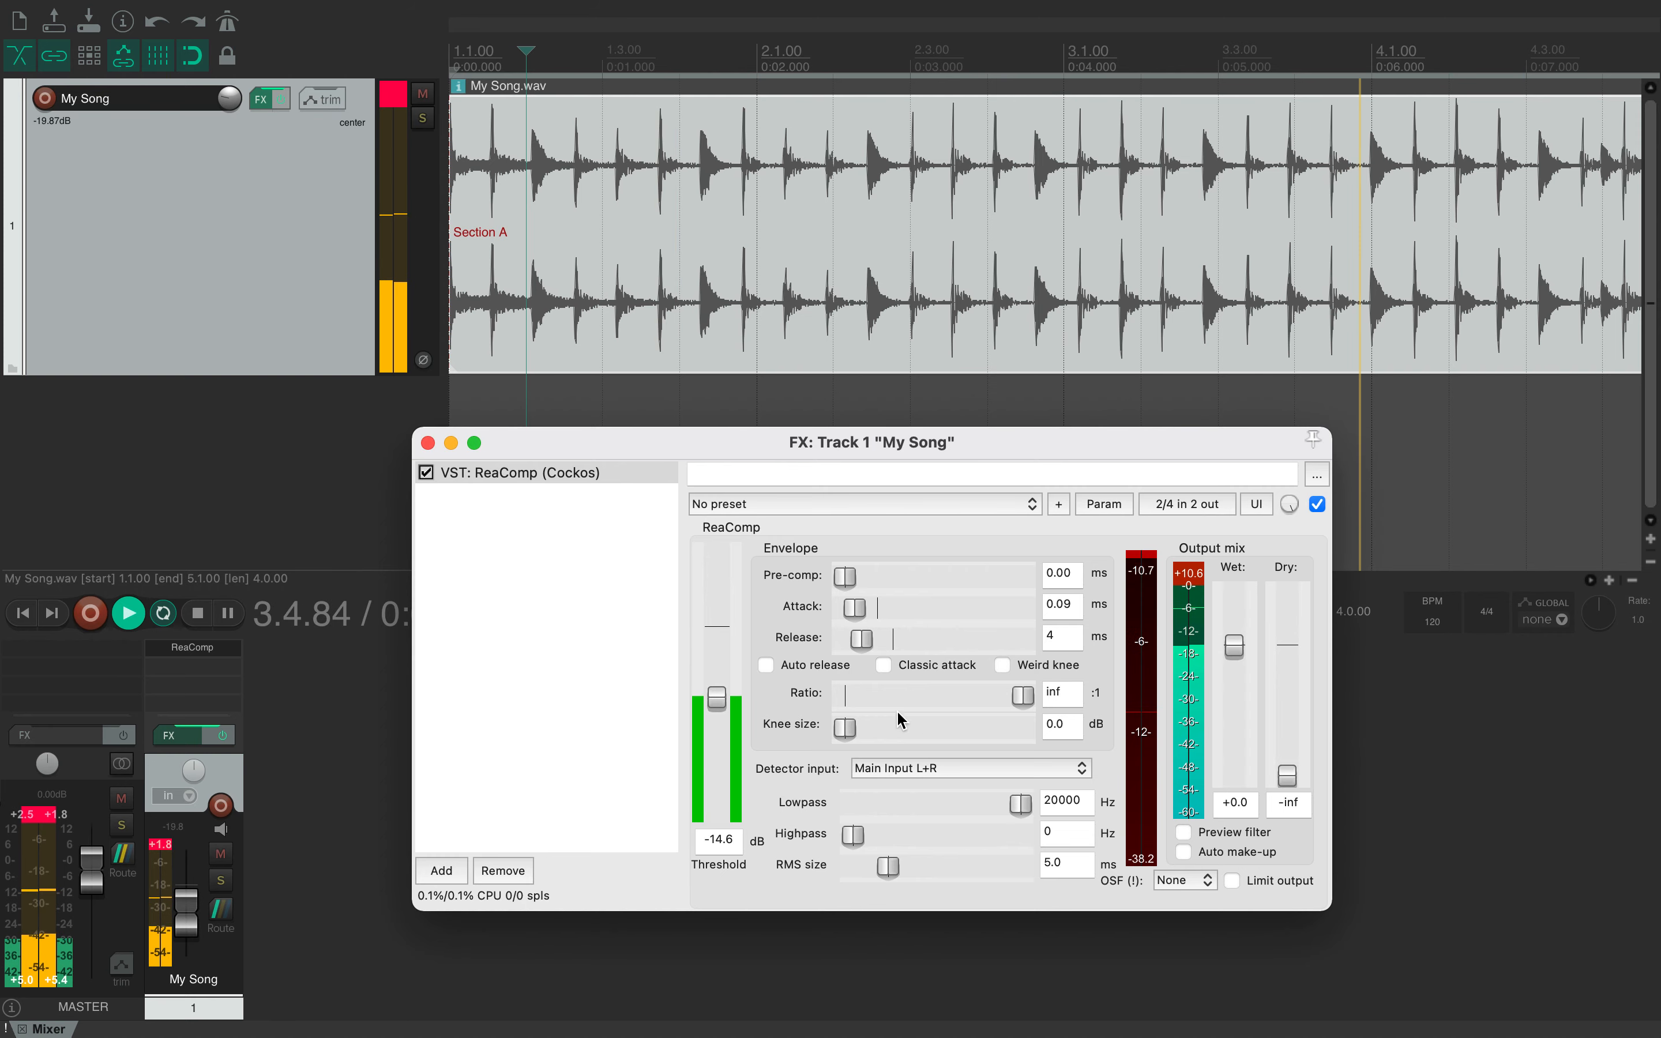
# Set ReaComp's knee size to 3.7 dB and its threshold to -7.7 dB
pyautogui.moveTo(845, 731); pyautogui.dragTo(867, 733)
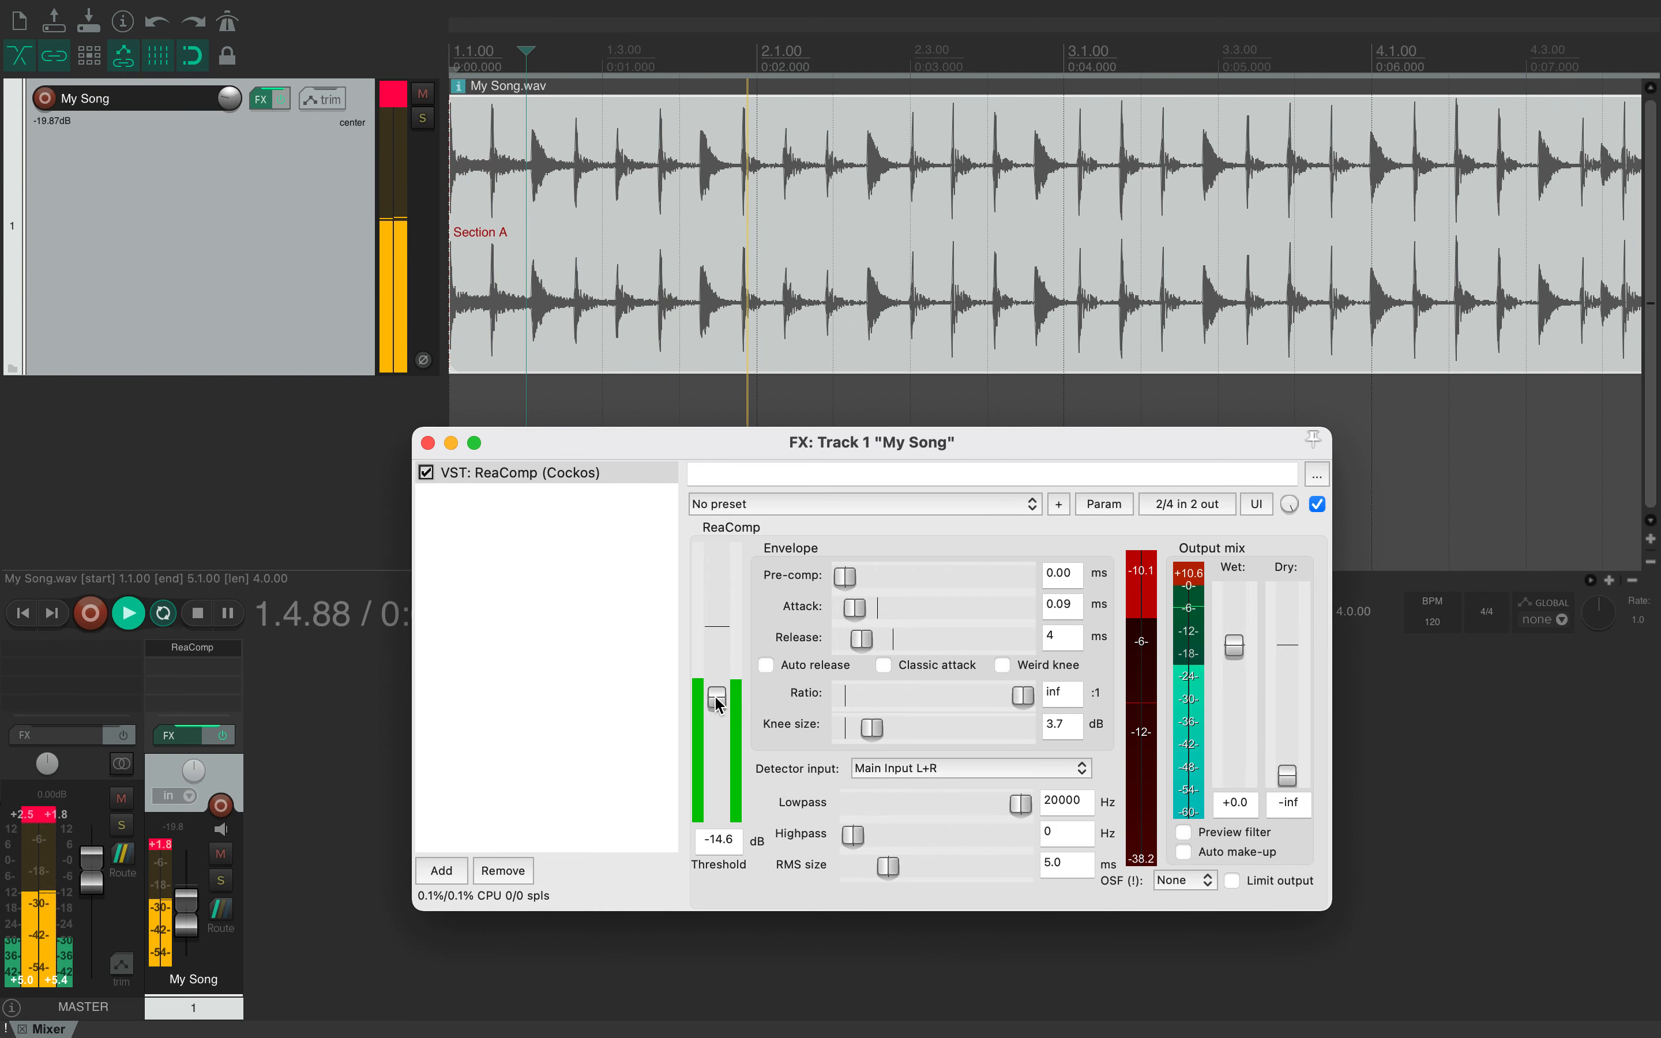
pyautogui.moveTo(716, 696); pyautogui.dragTo(718, 671)
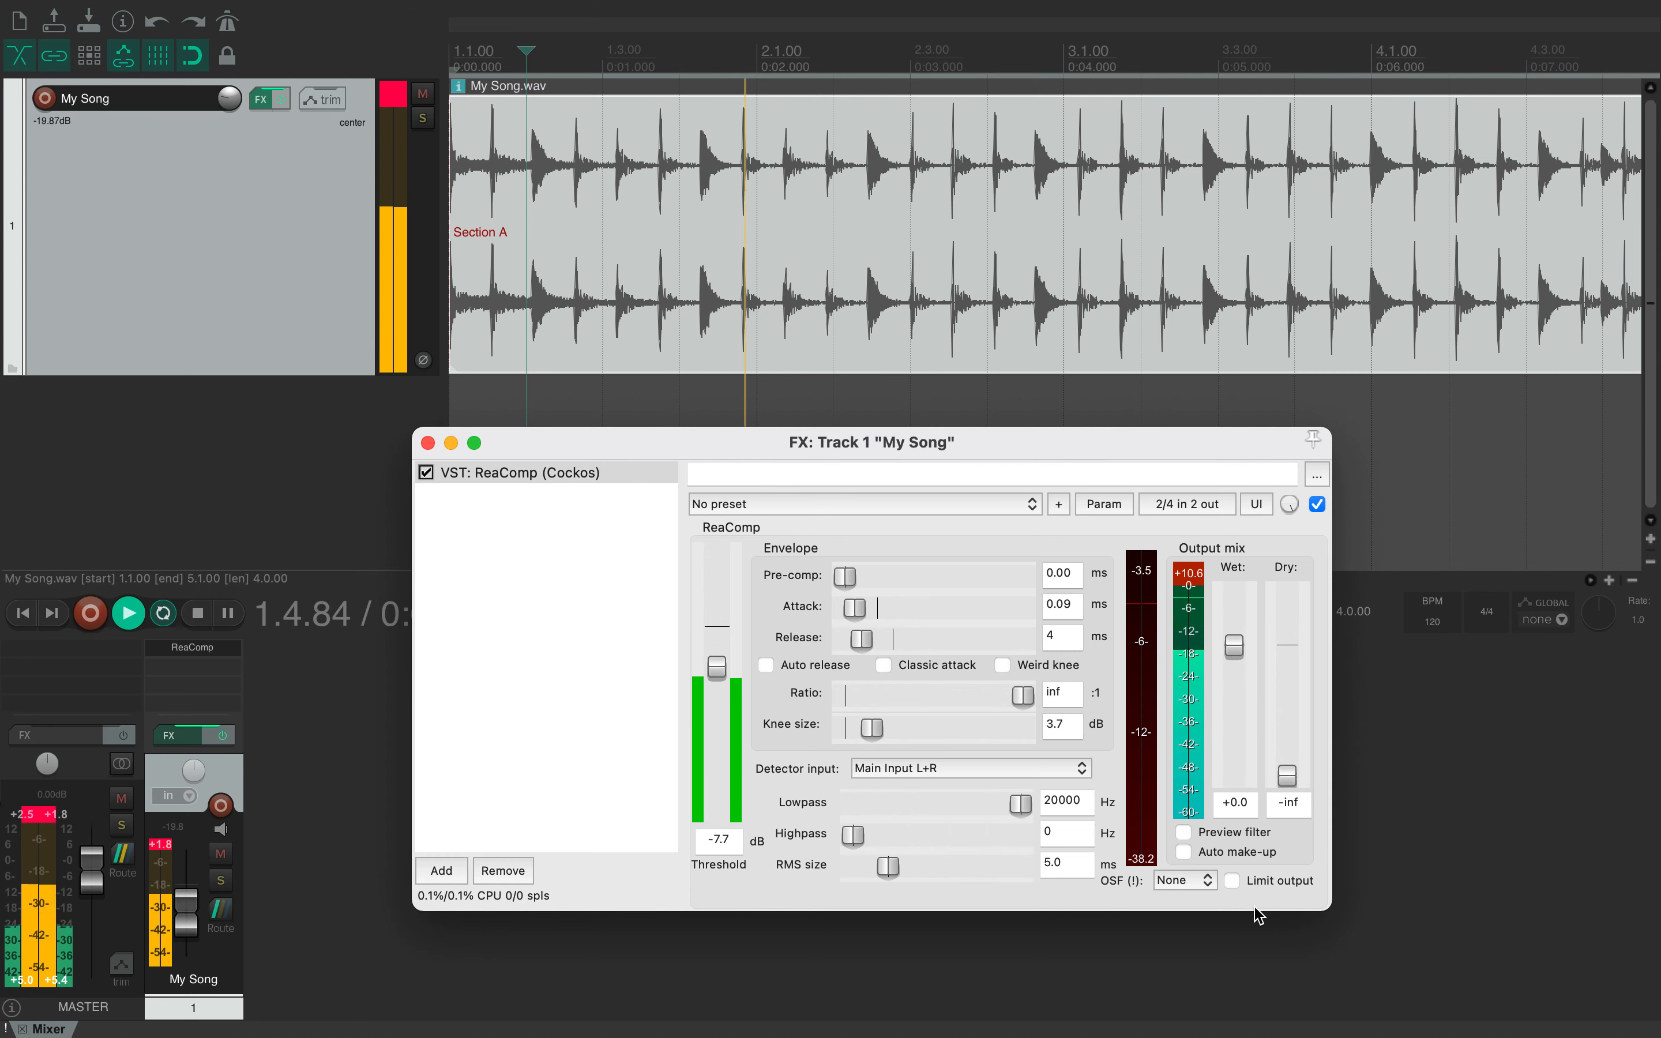
# Review ReaComp's oversampling, pre-comp and detector input options without changing them, and stop playback
pyautogui.click(1193, 880)
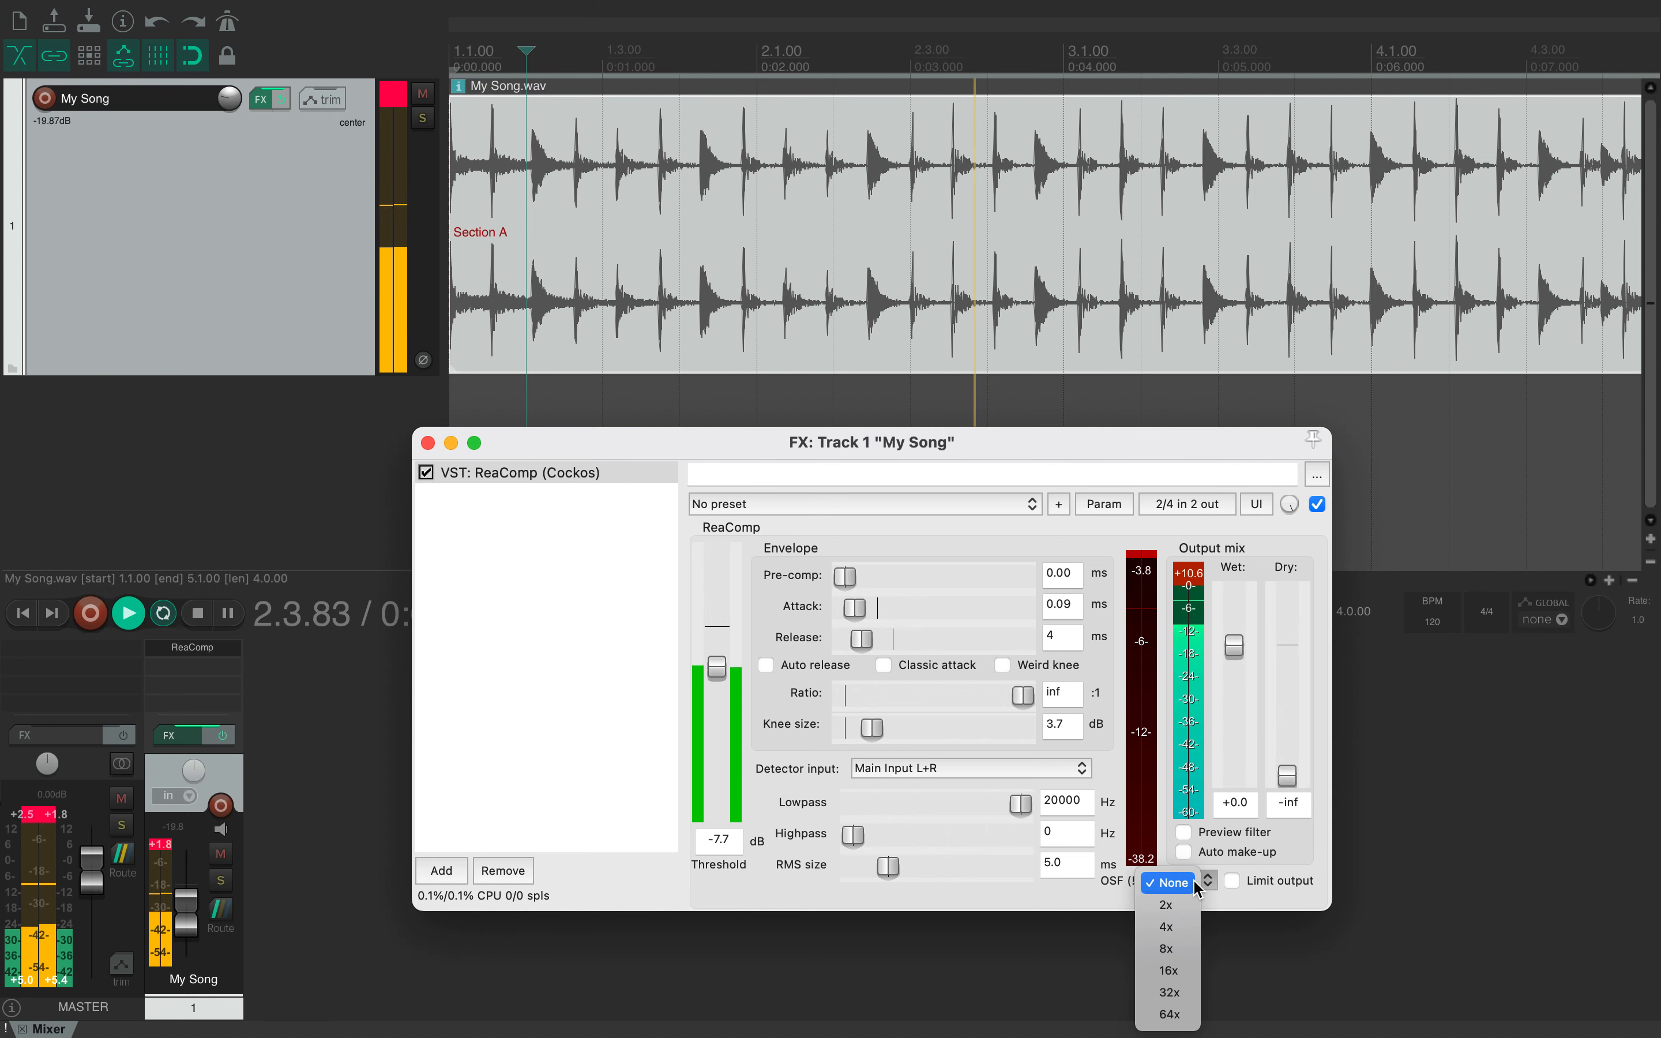
pyautogui.click(1295, 880)
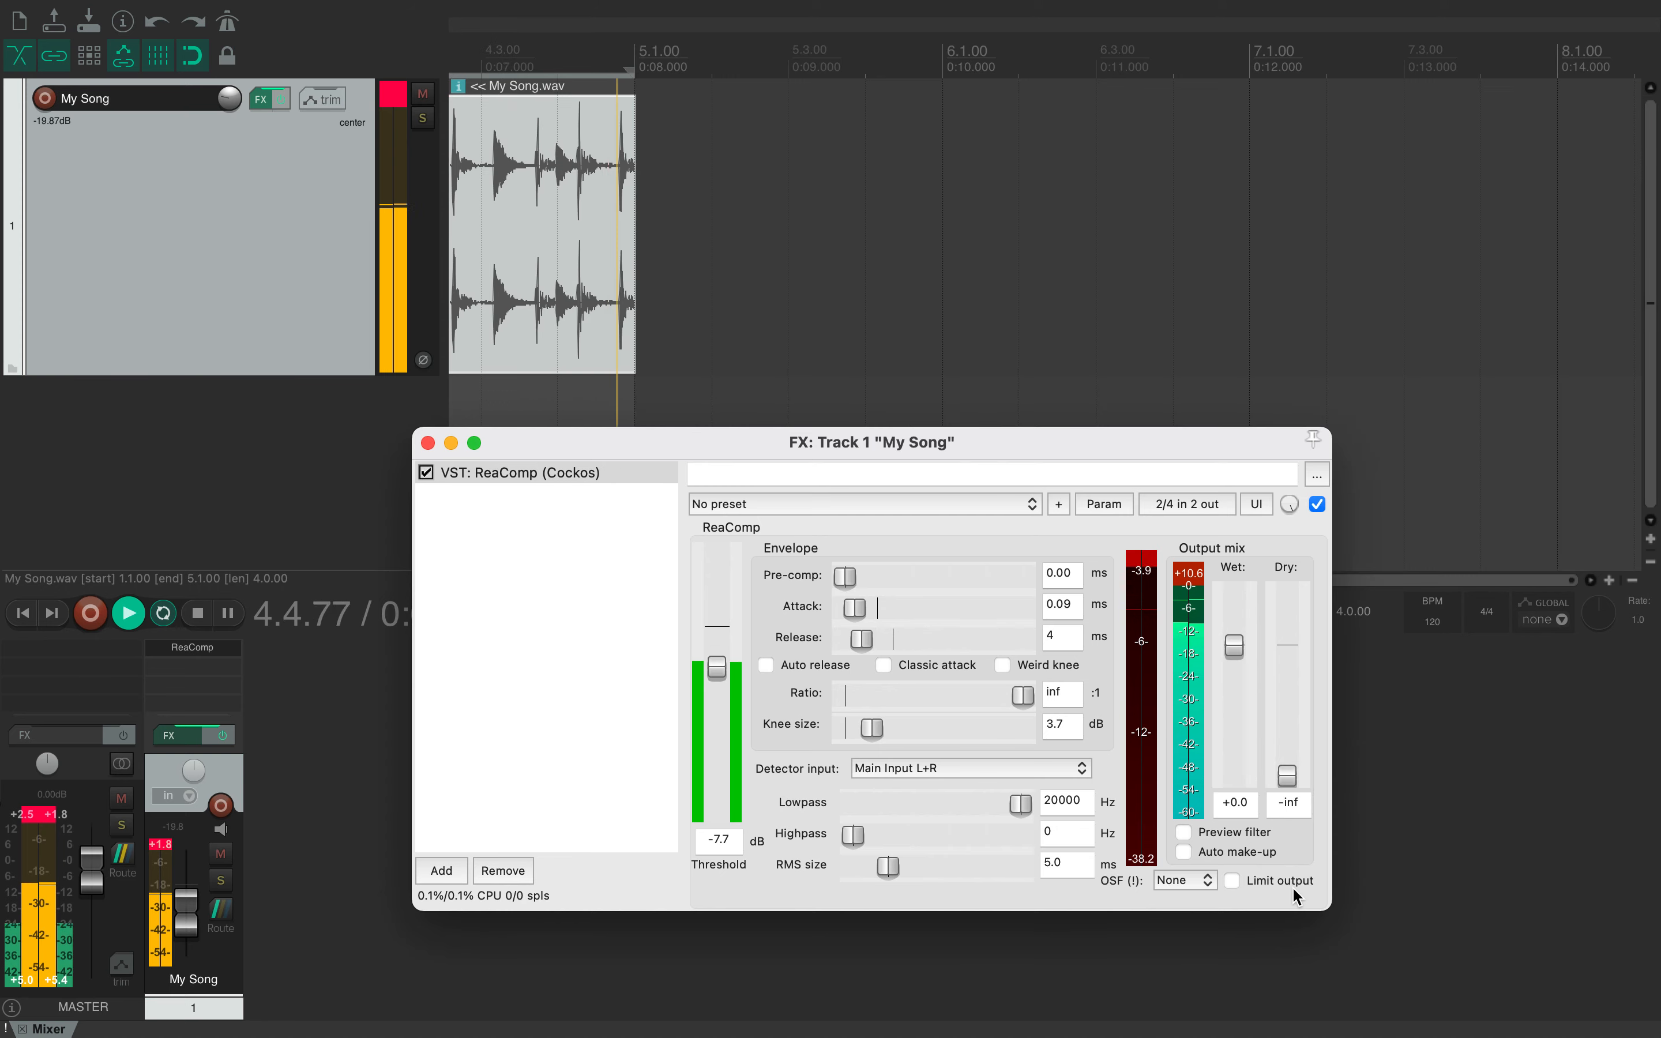
pyautogui.click(853, 576)
pyautogui.moveTo(855, 580); pyautogui.dragTo(813, 581)
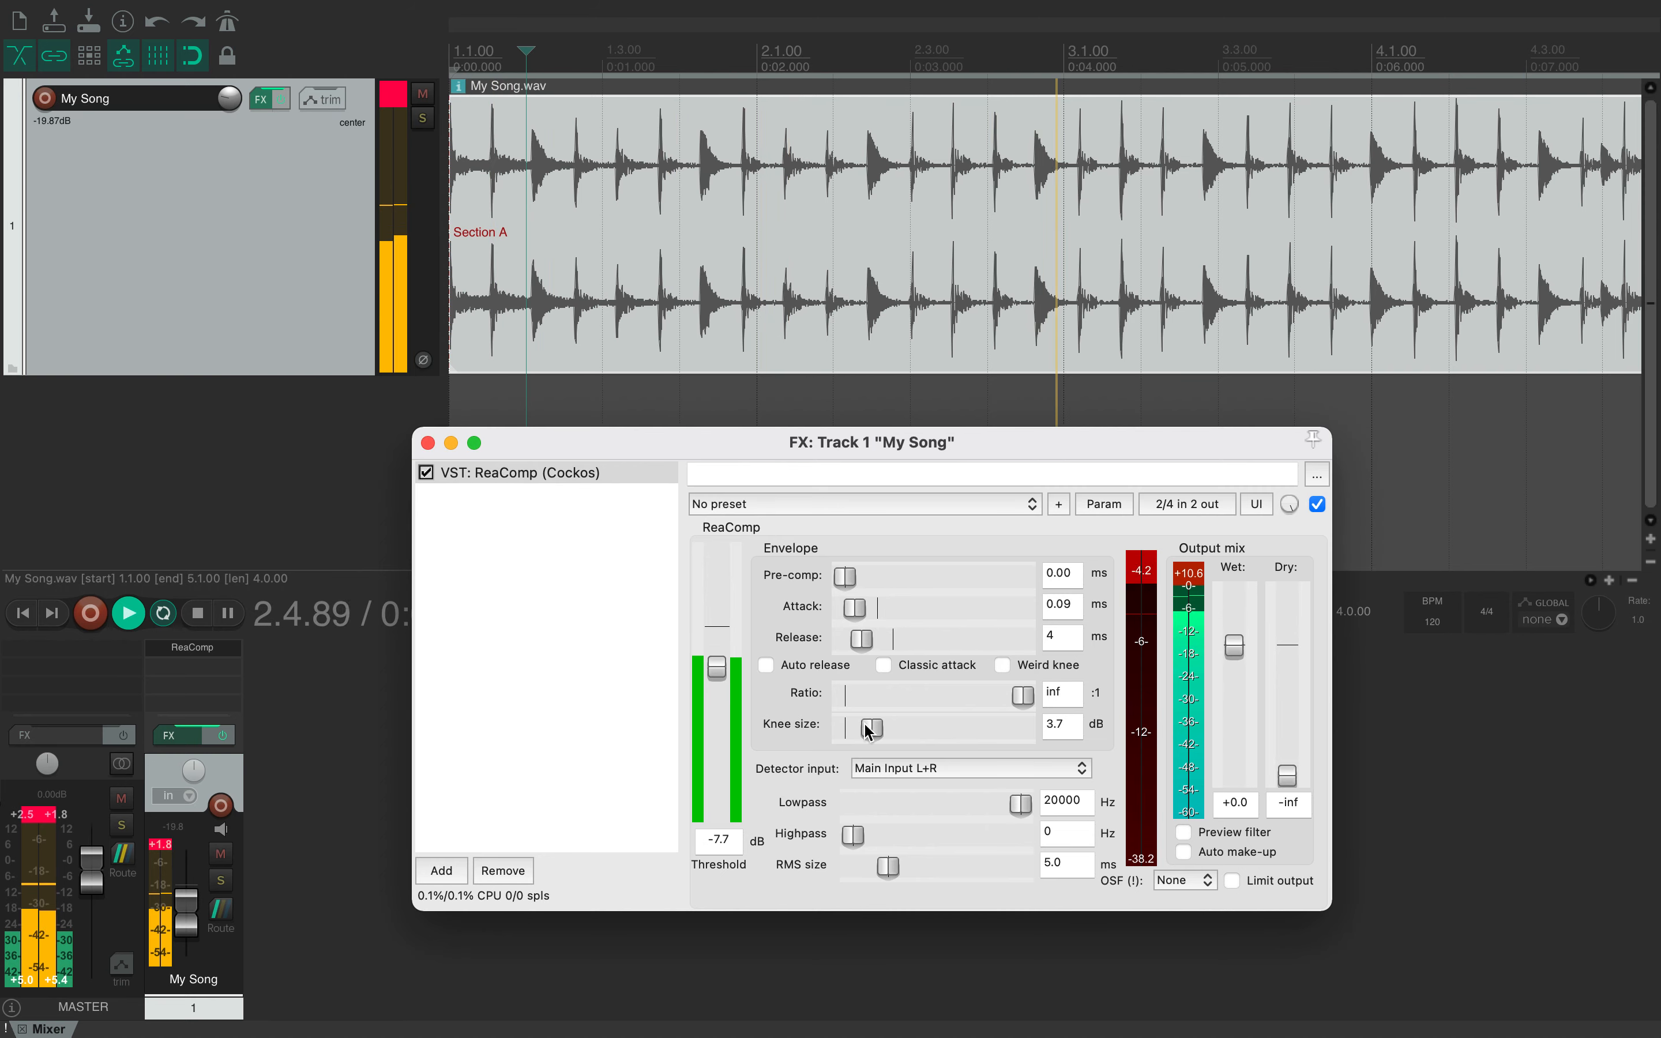
pyautogui.click(946, 768)
pyautogui.click(951, 773)
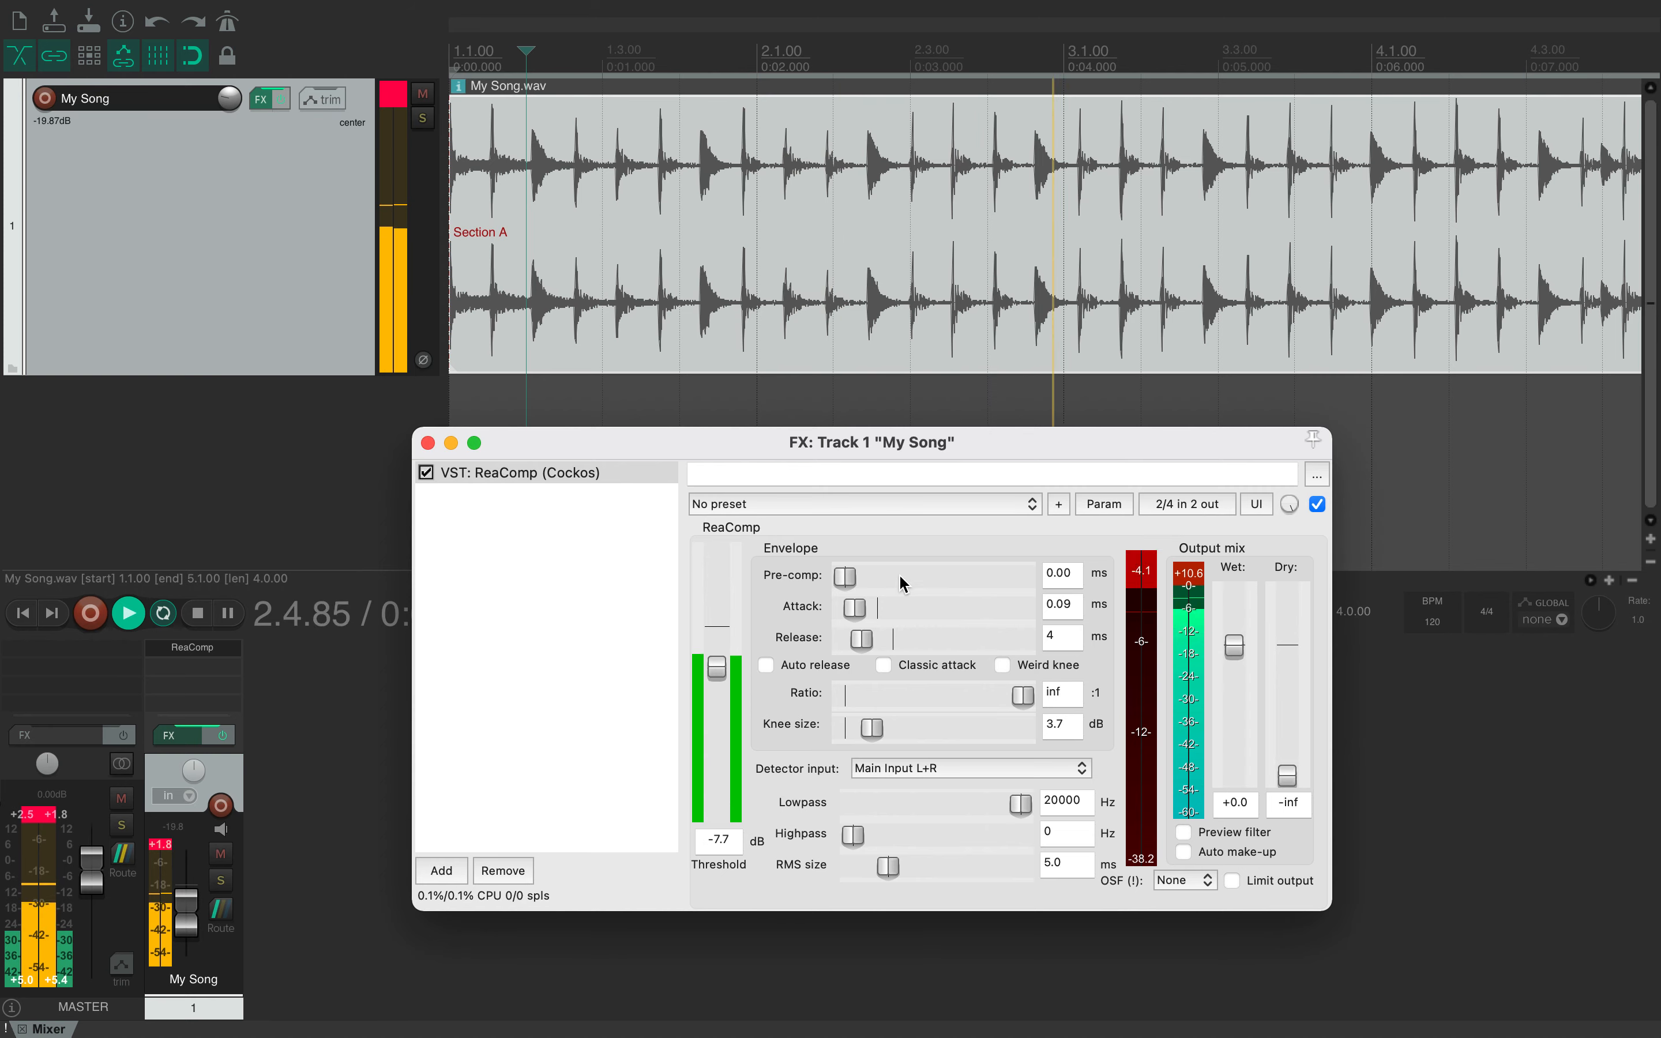
pyautogui.press('space')
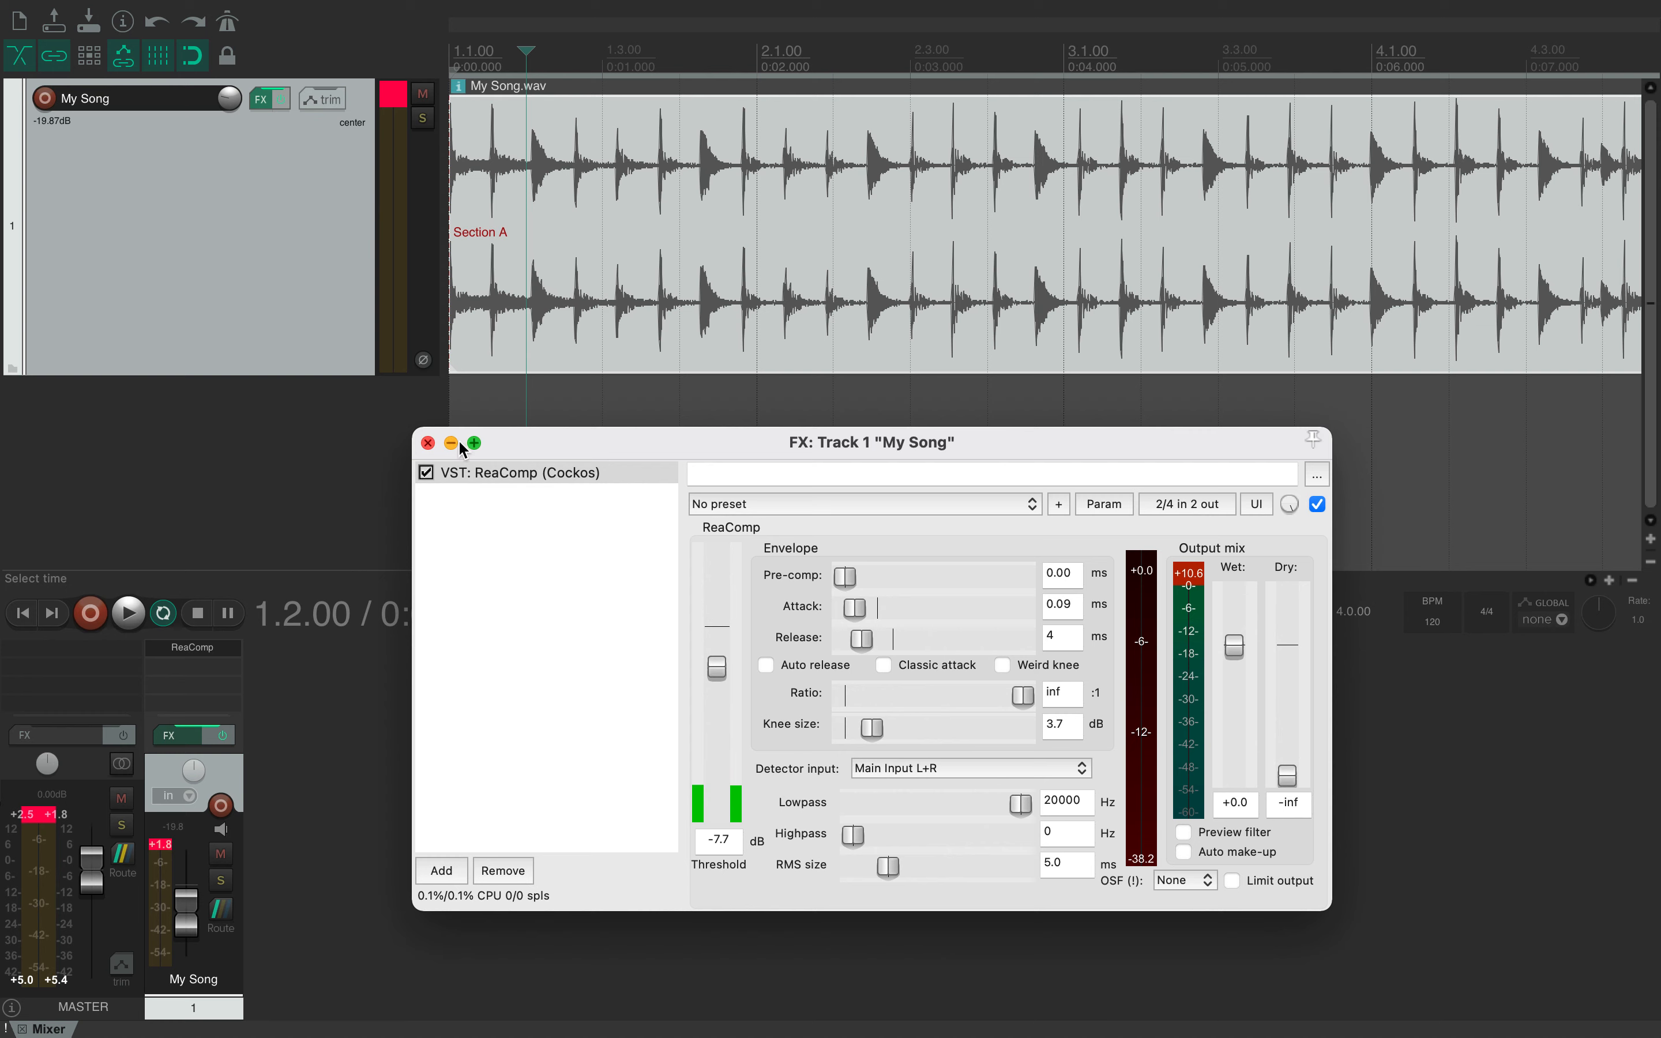